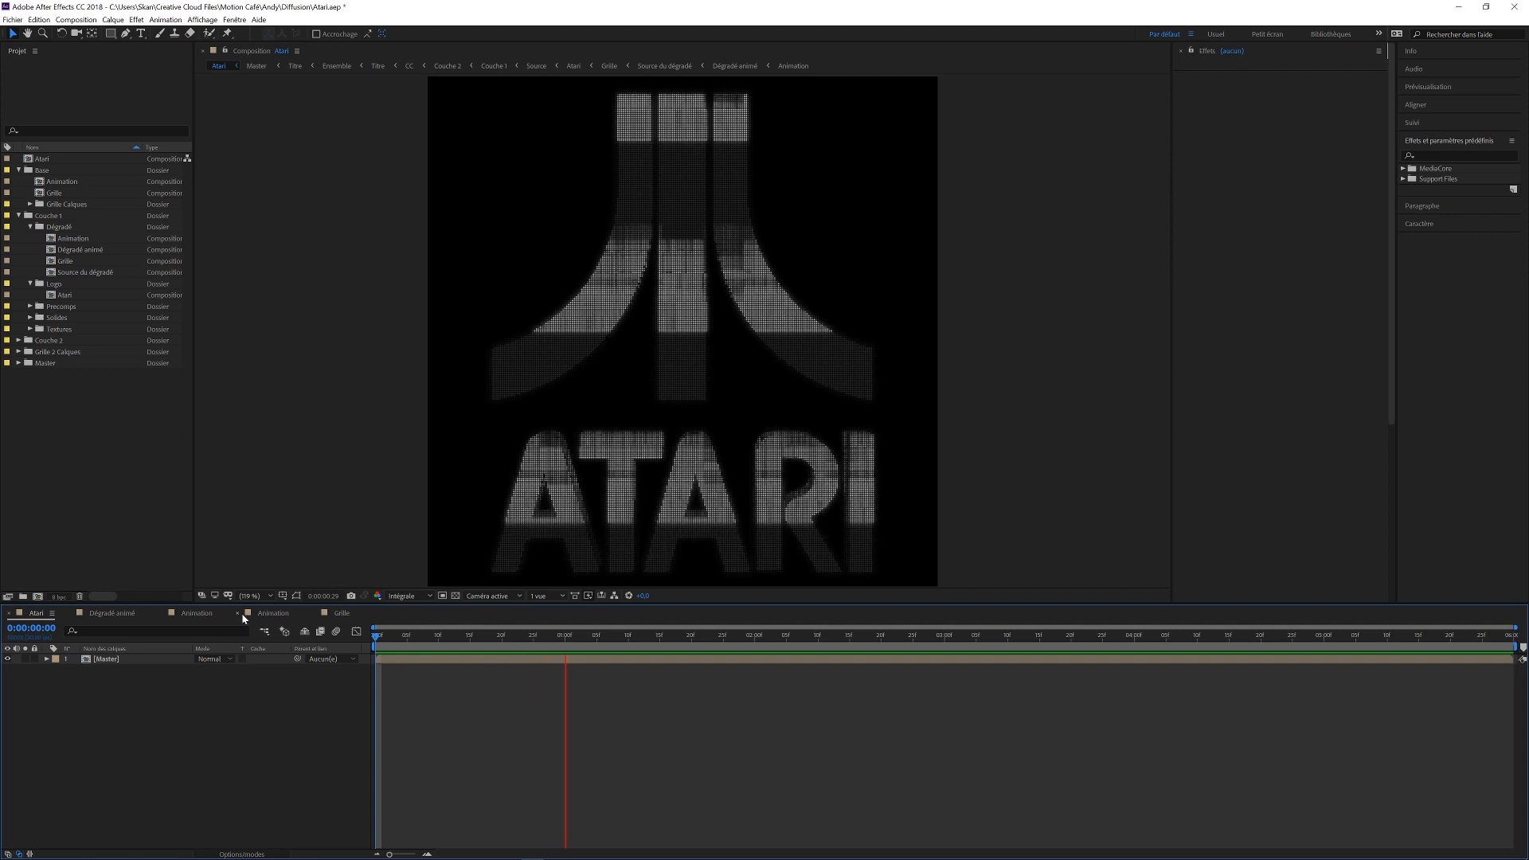
# Stop the Atari preview, switch to Chrome and look over the Atari Canyon - Blade Runner 2049 artwork on ArtStation.
pyautogui.press('space')
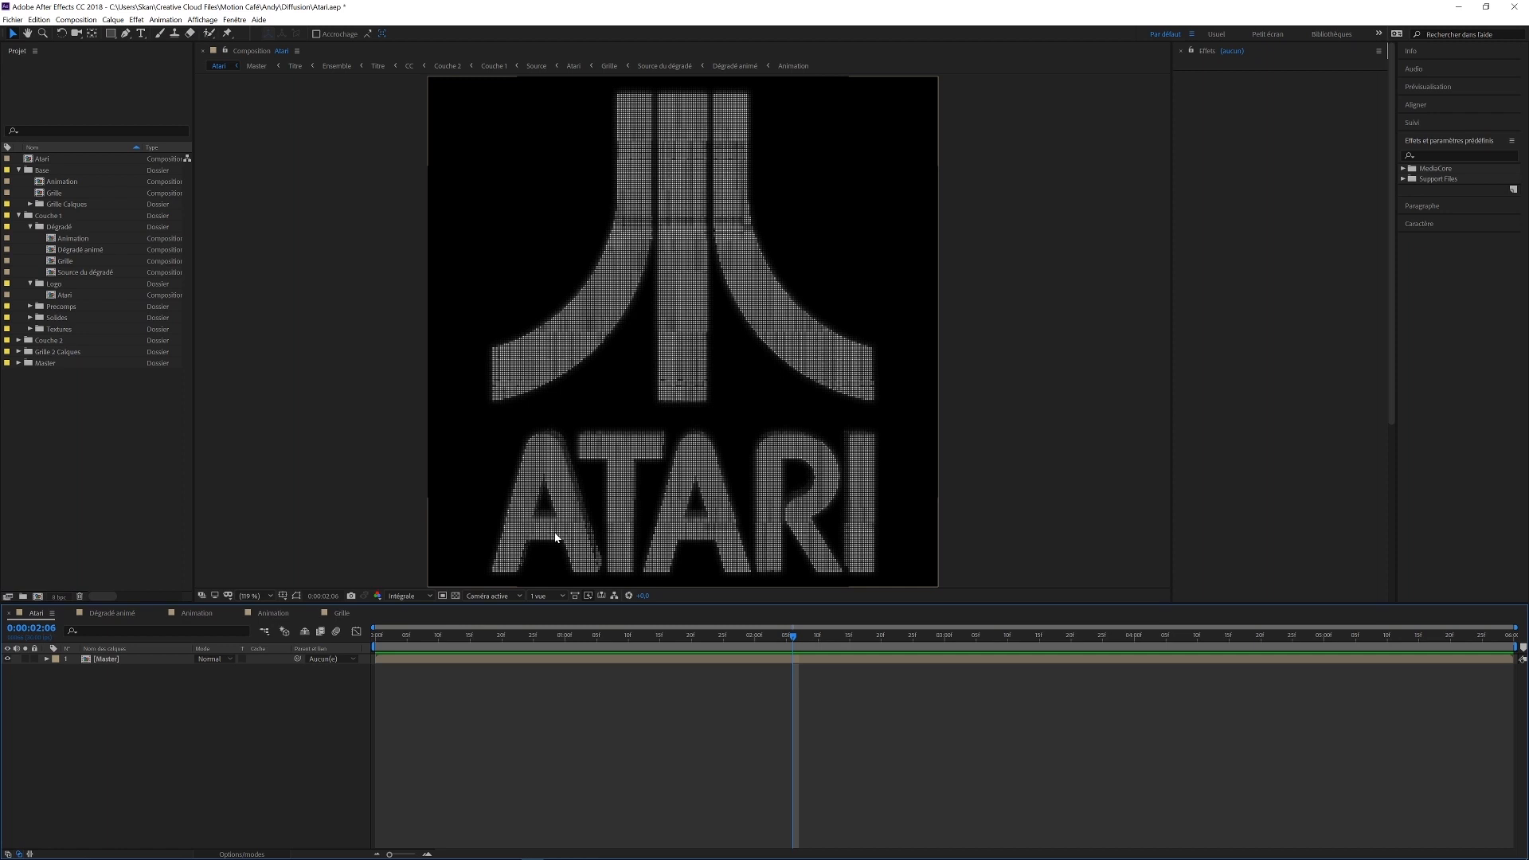
pyautogui.moveTo(829, 856)
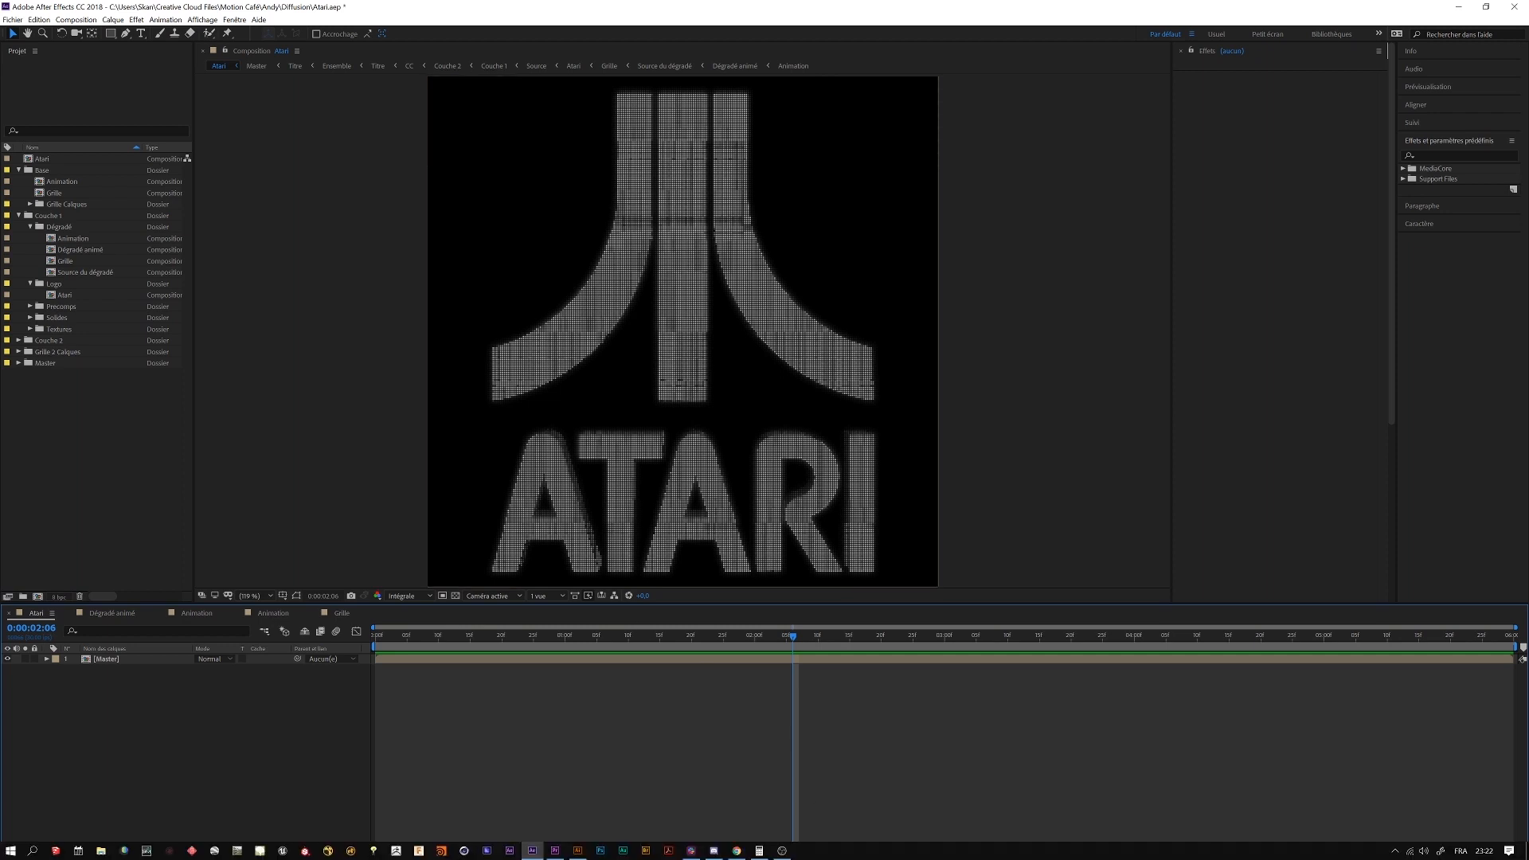
pyautogui.click(744, 853)
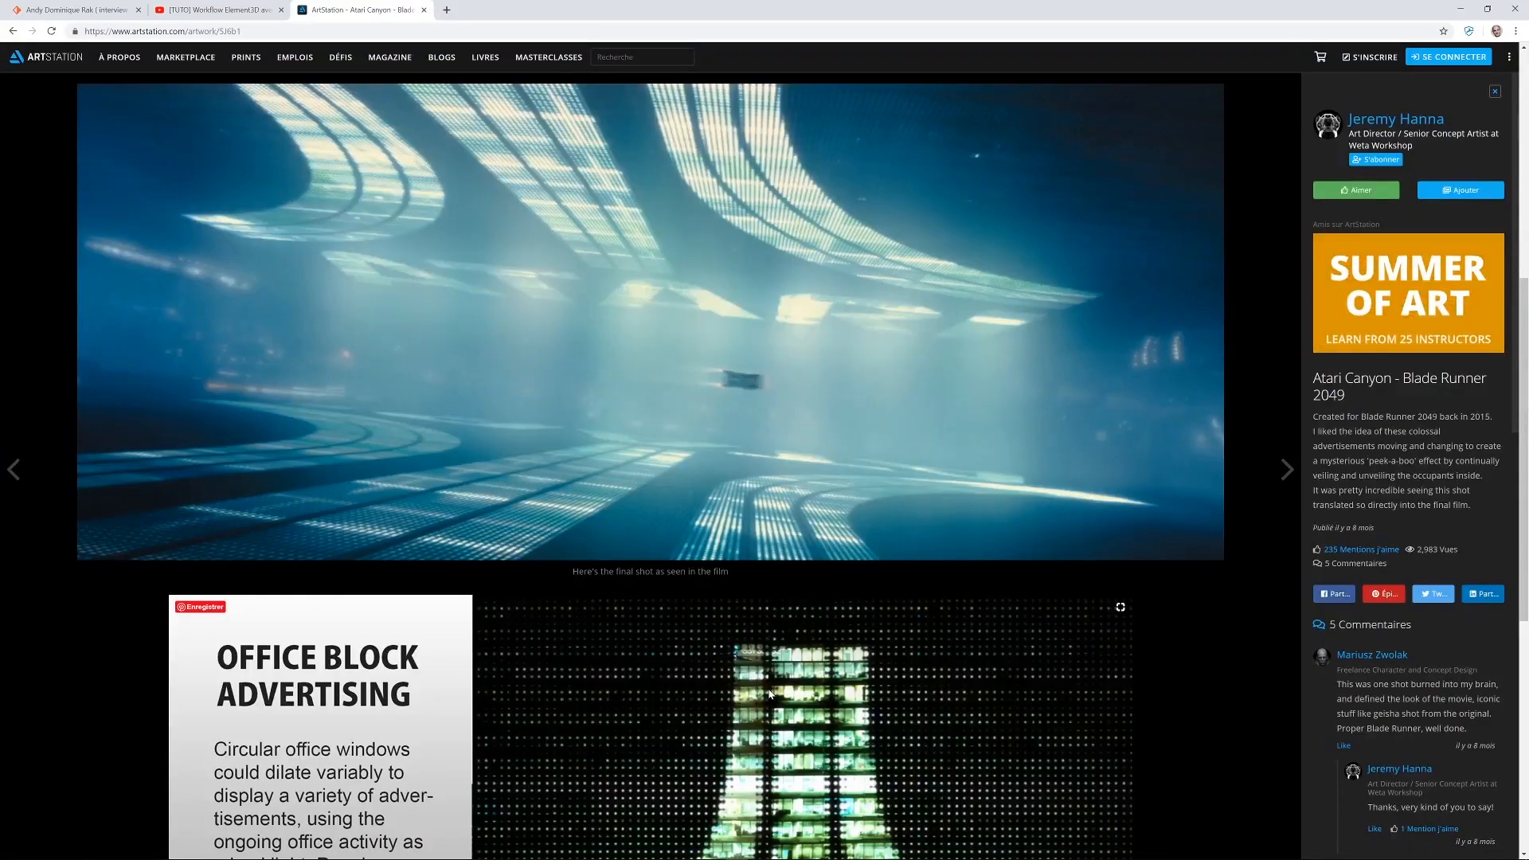
pyautogui.scroll(6, 754, 678)
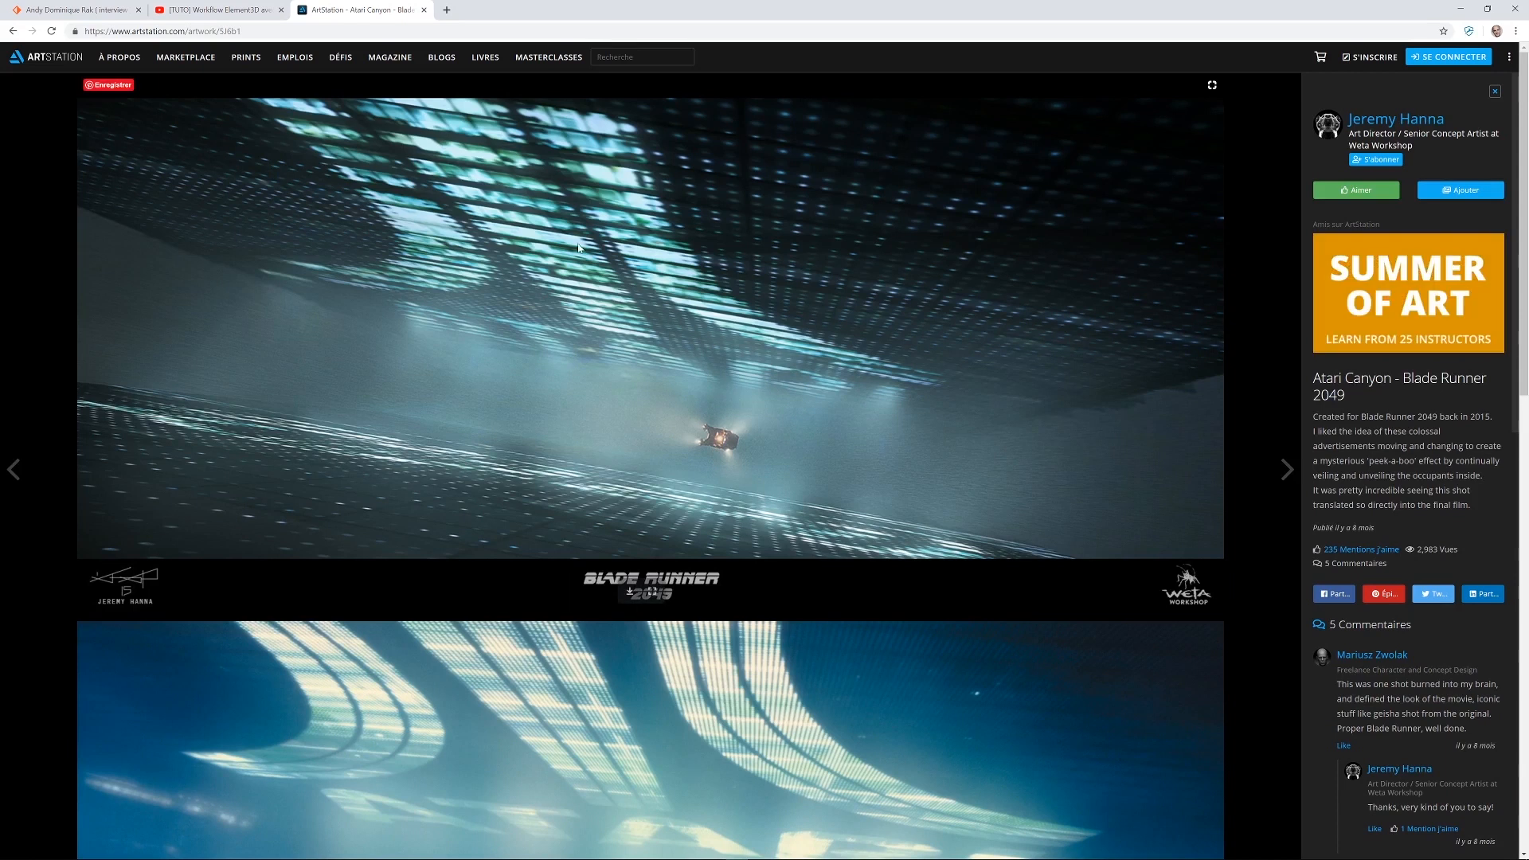
pyautogui.scroll(-5, 884, 342)
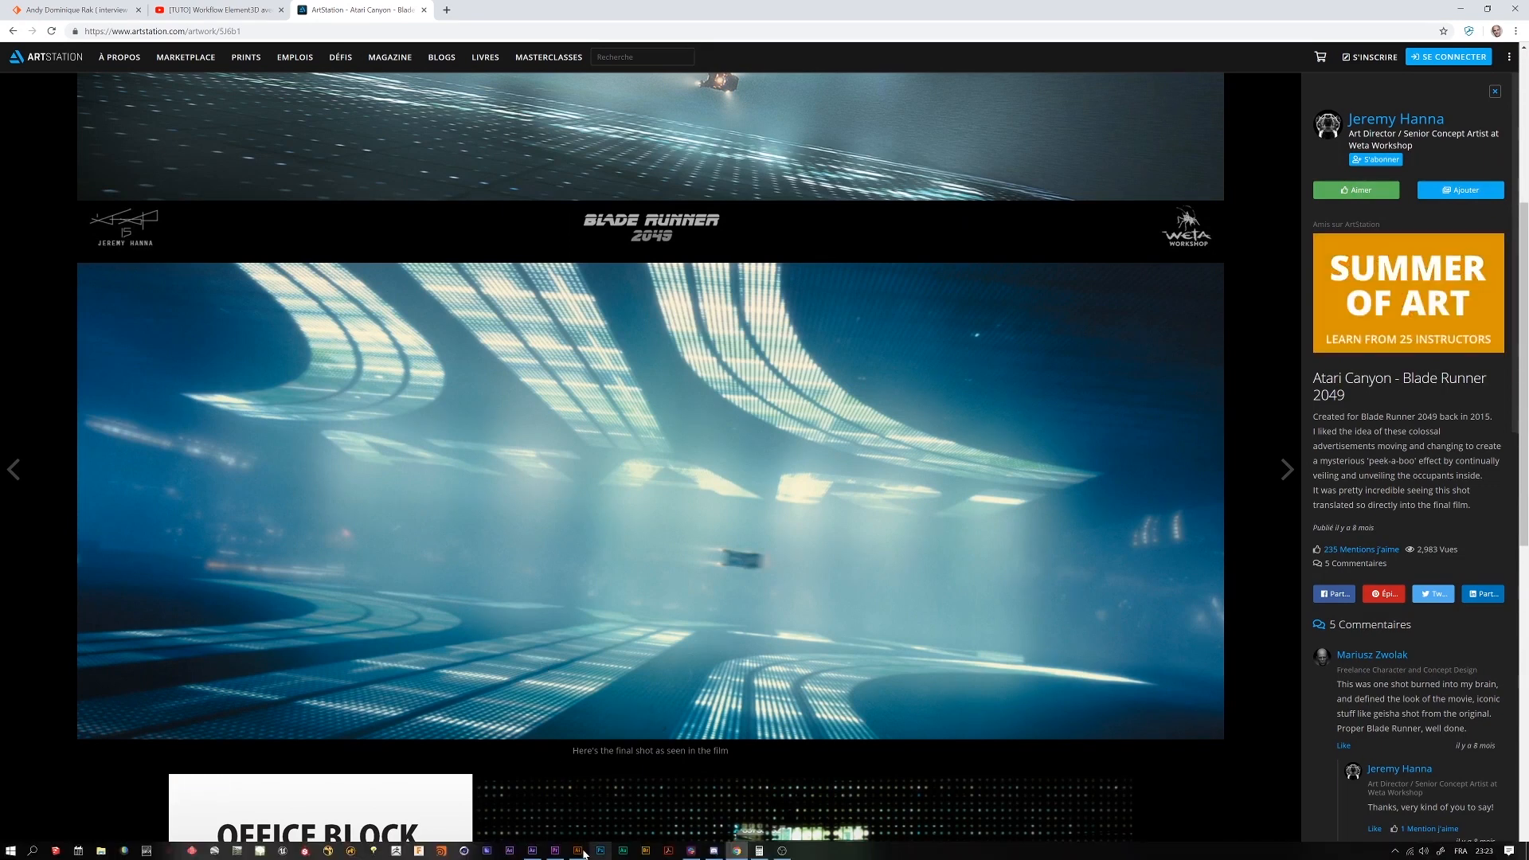
# Switch to Premiere Pro and play the Blade Runner 2049 sequence.
pyautogui.click(557, 850)
pyautogui.press('space')
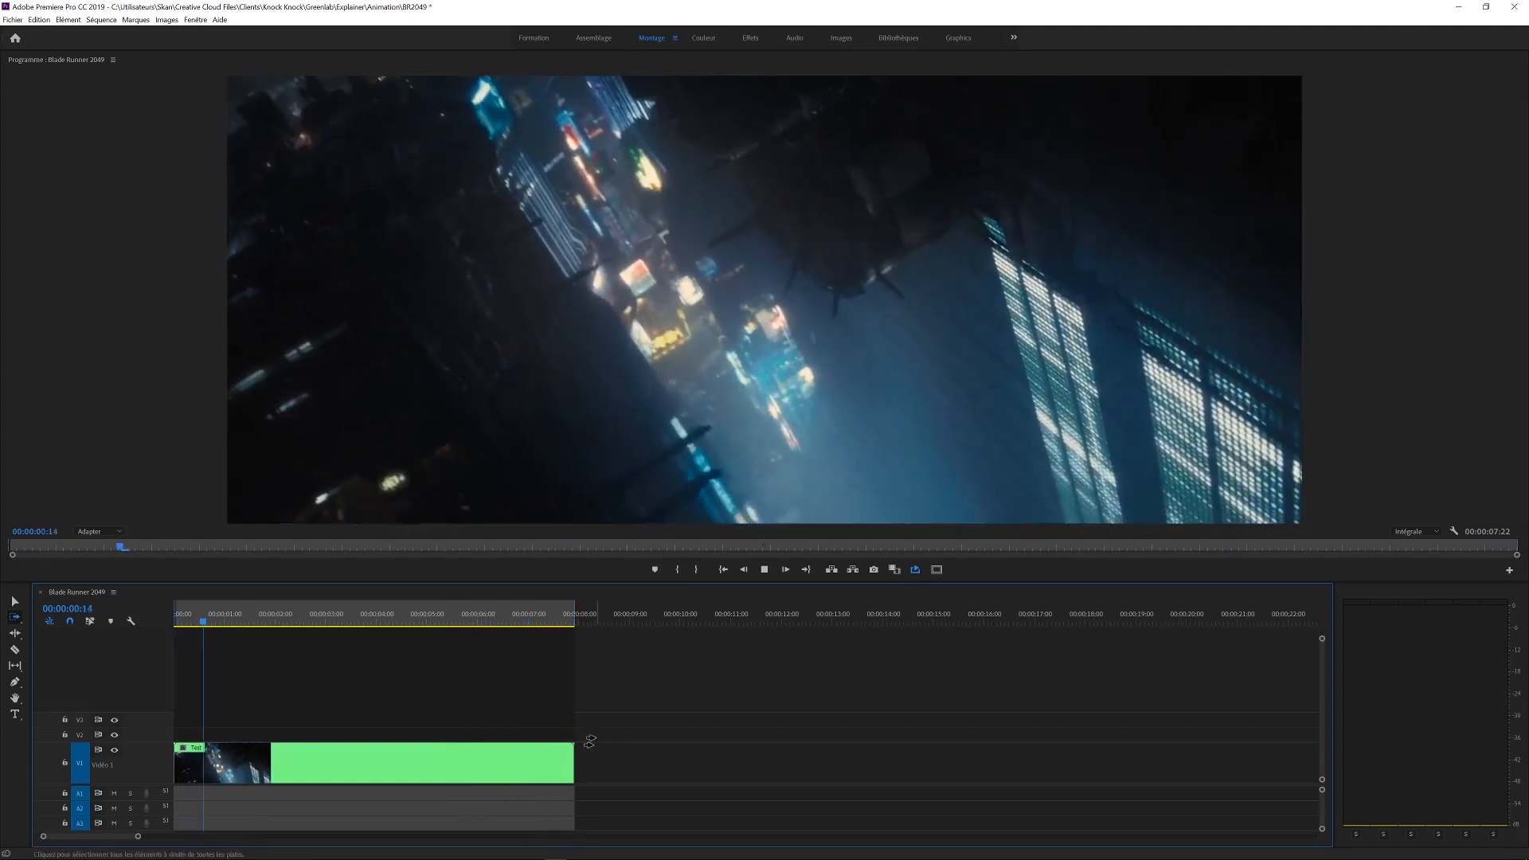
# Switch to Chrome and view the Workflow Element3D tutorial on YouTube, plus the artist interview page on Motion Café.
pyautogui.click(737, 850)
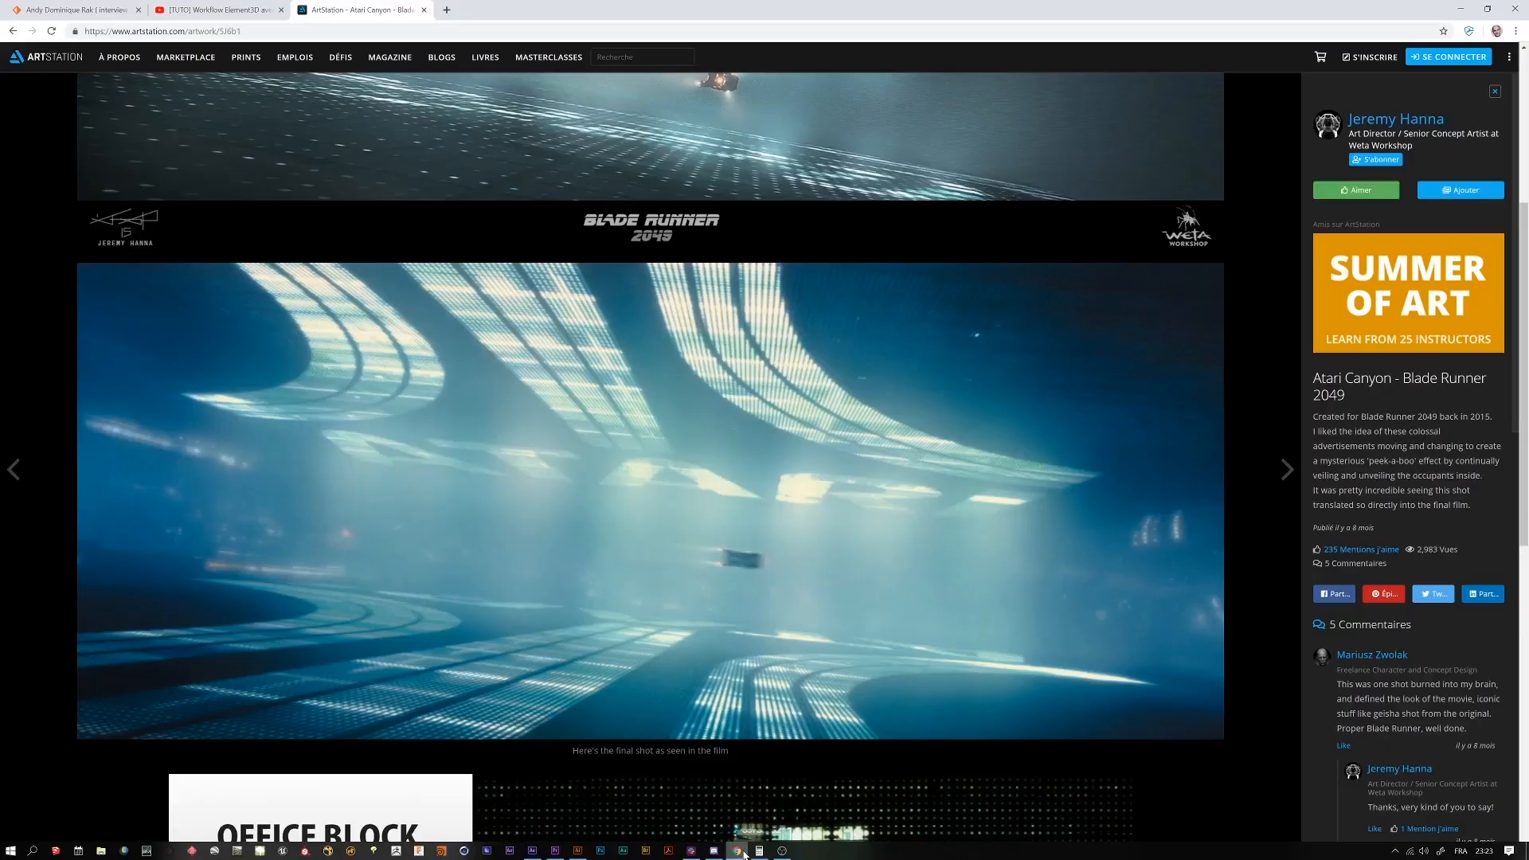
pyautogui.click(265, 18)
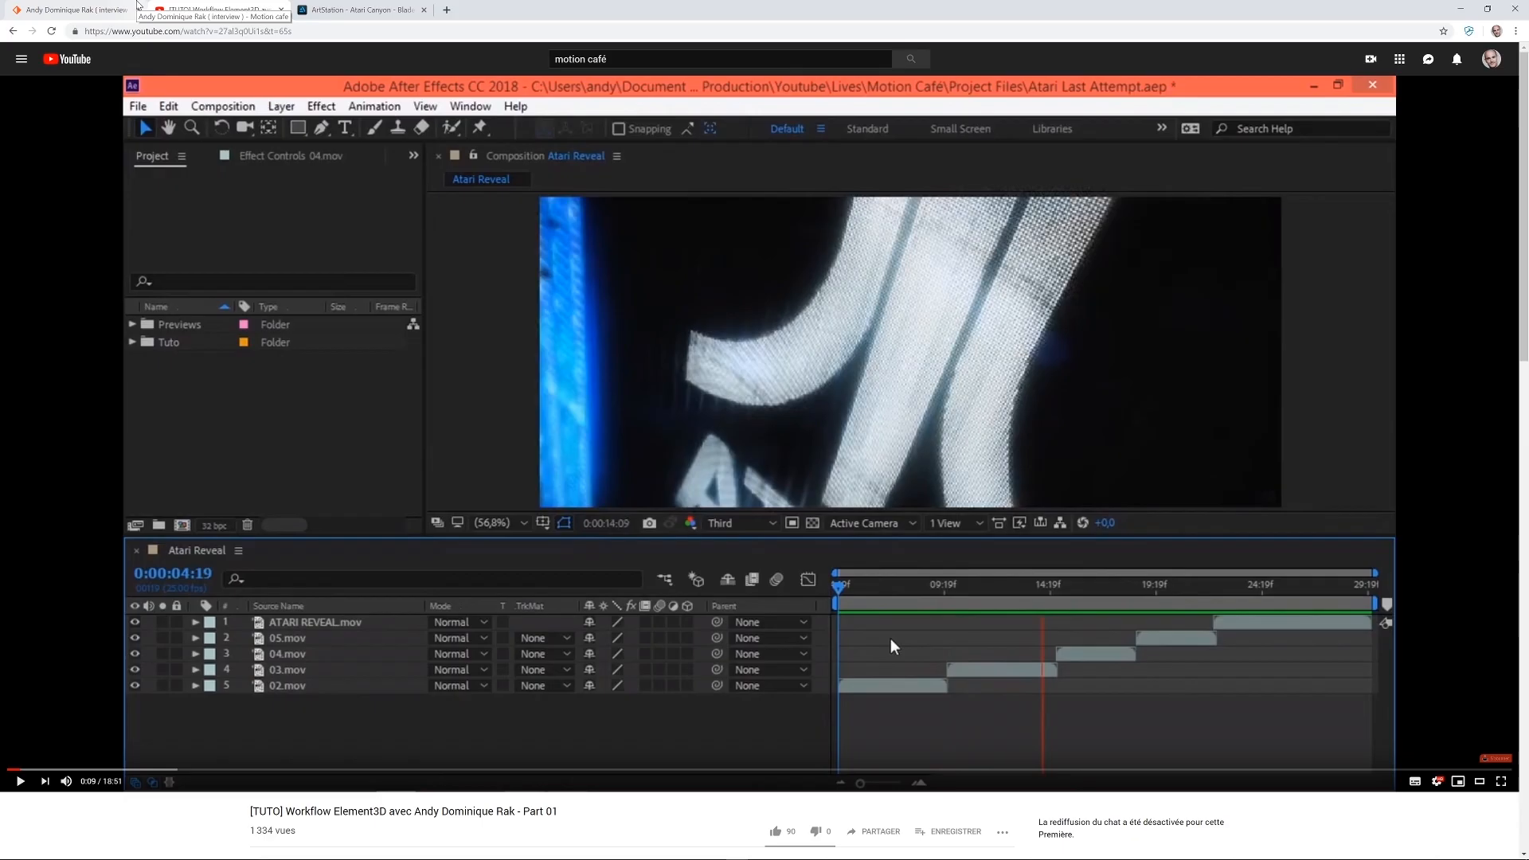
pyautogui.click(137, 7)
pyautogui.scroll(-5, 232, 386)
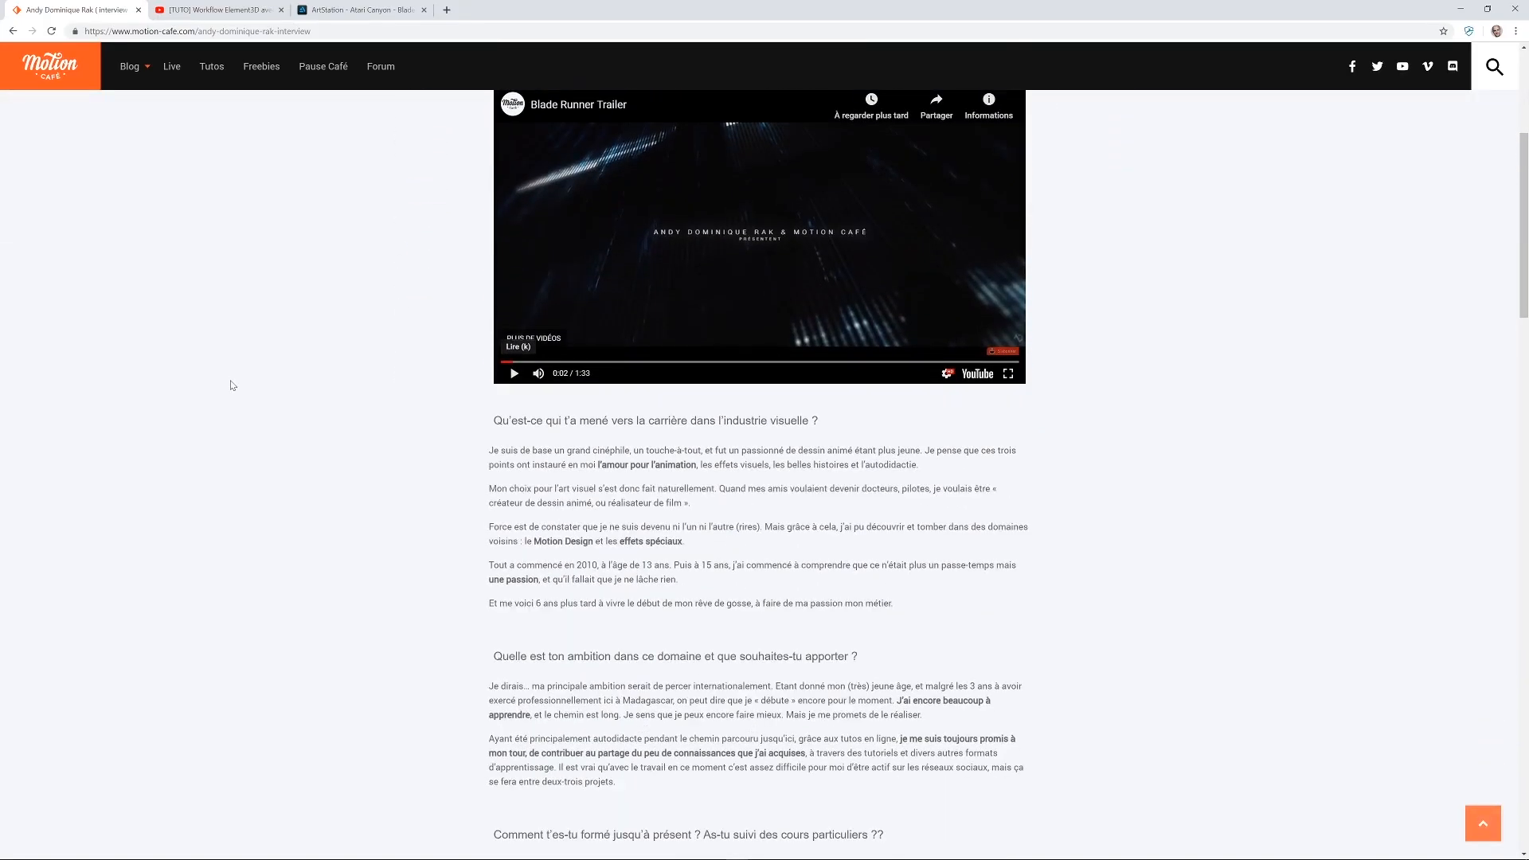
pyautogui.scroll(2, 232, 386)
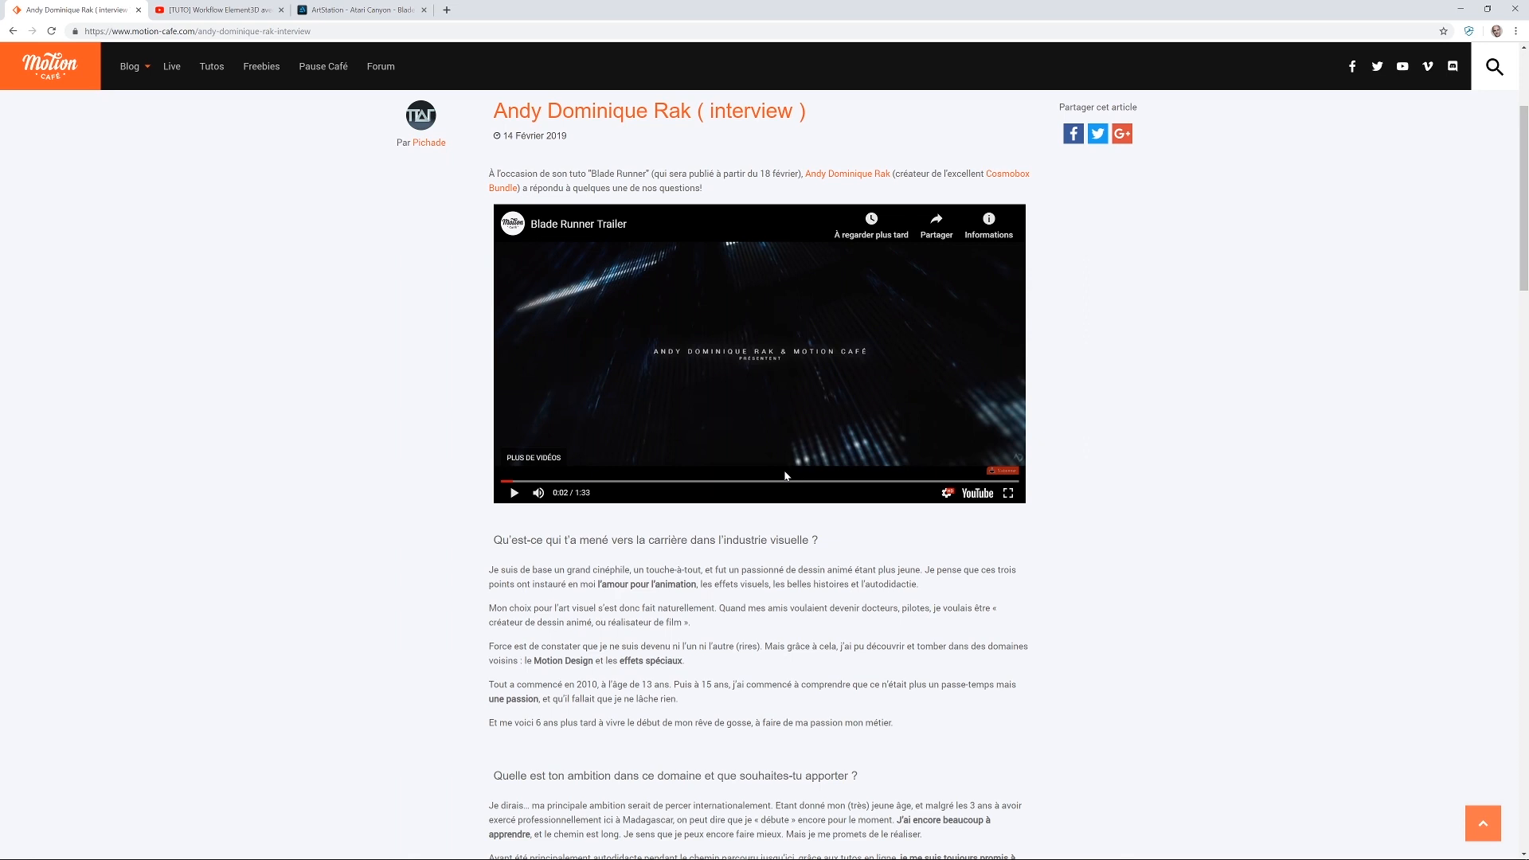
# Switch to Illustrator and examine the black square grid in Grille.ai, selecting the whole grid and individual squares along its top row.
pyautogui.moveTo(667, 858)
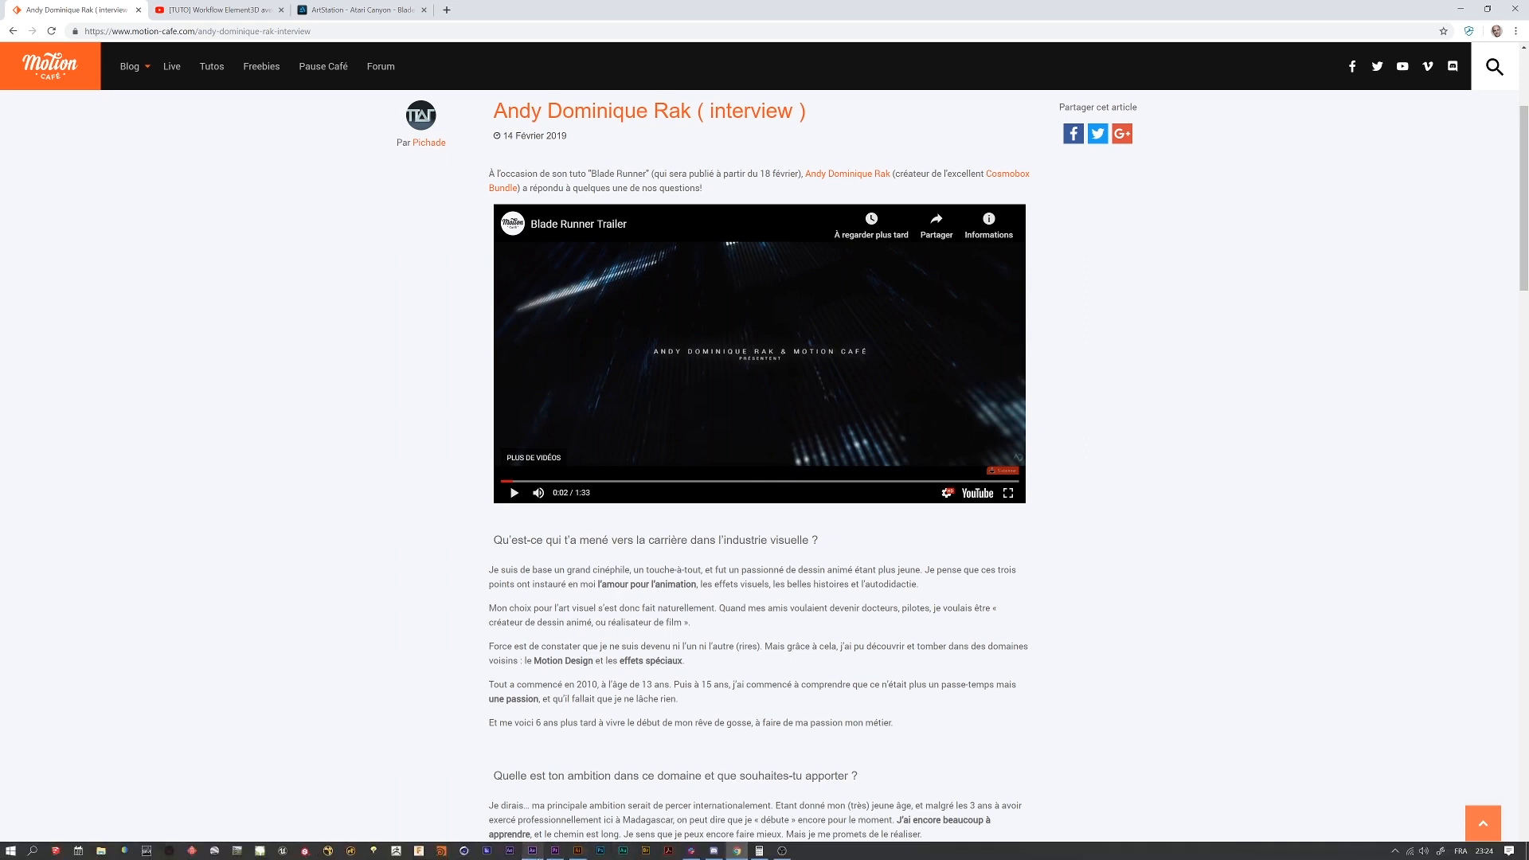
pyautogui.click(532, 853)
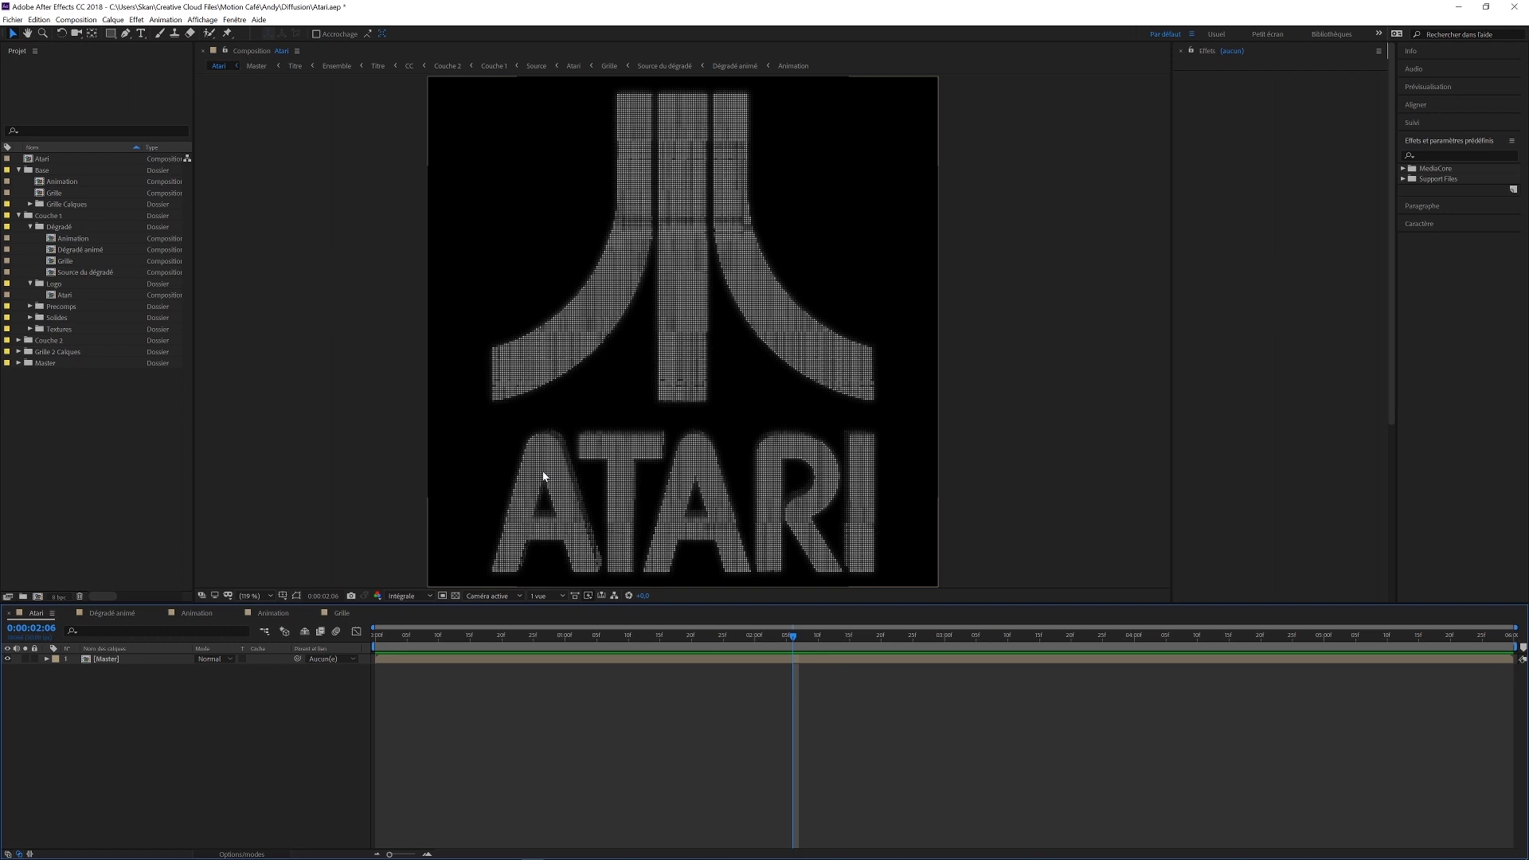
pyautogui.moveTo(633, 858)
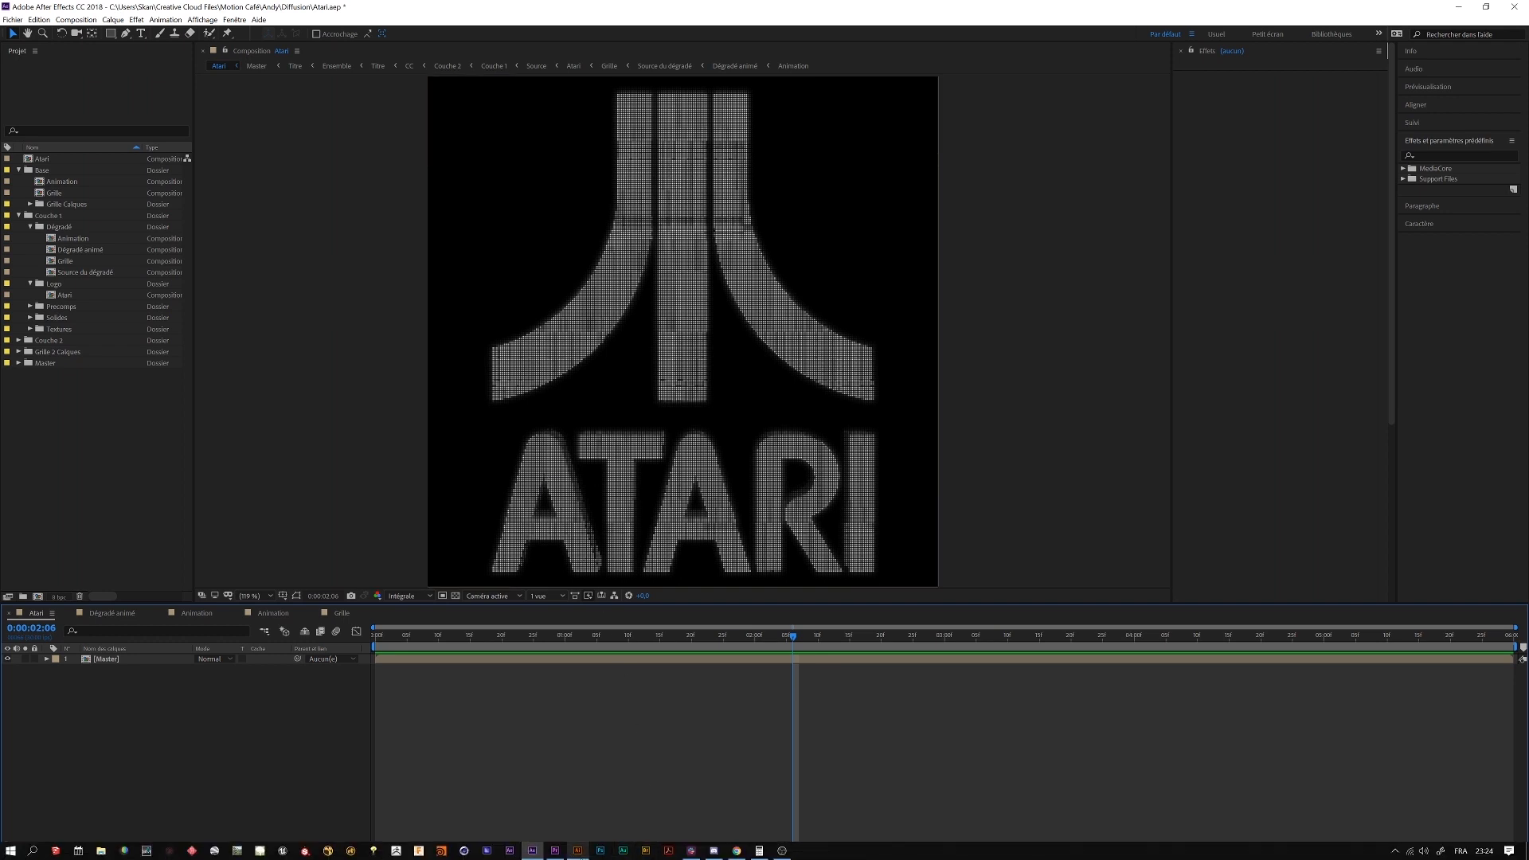
pyautogui.click(581, 855)
pyautogui.moveTo(514, 367); pyautogui.dragTo(547, 385)
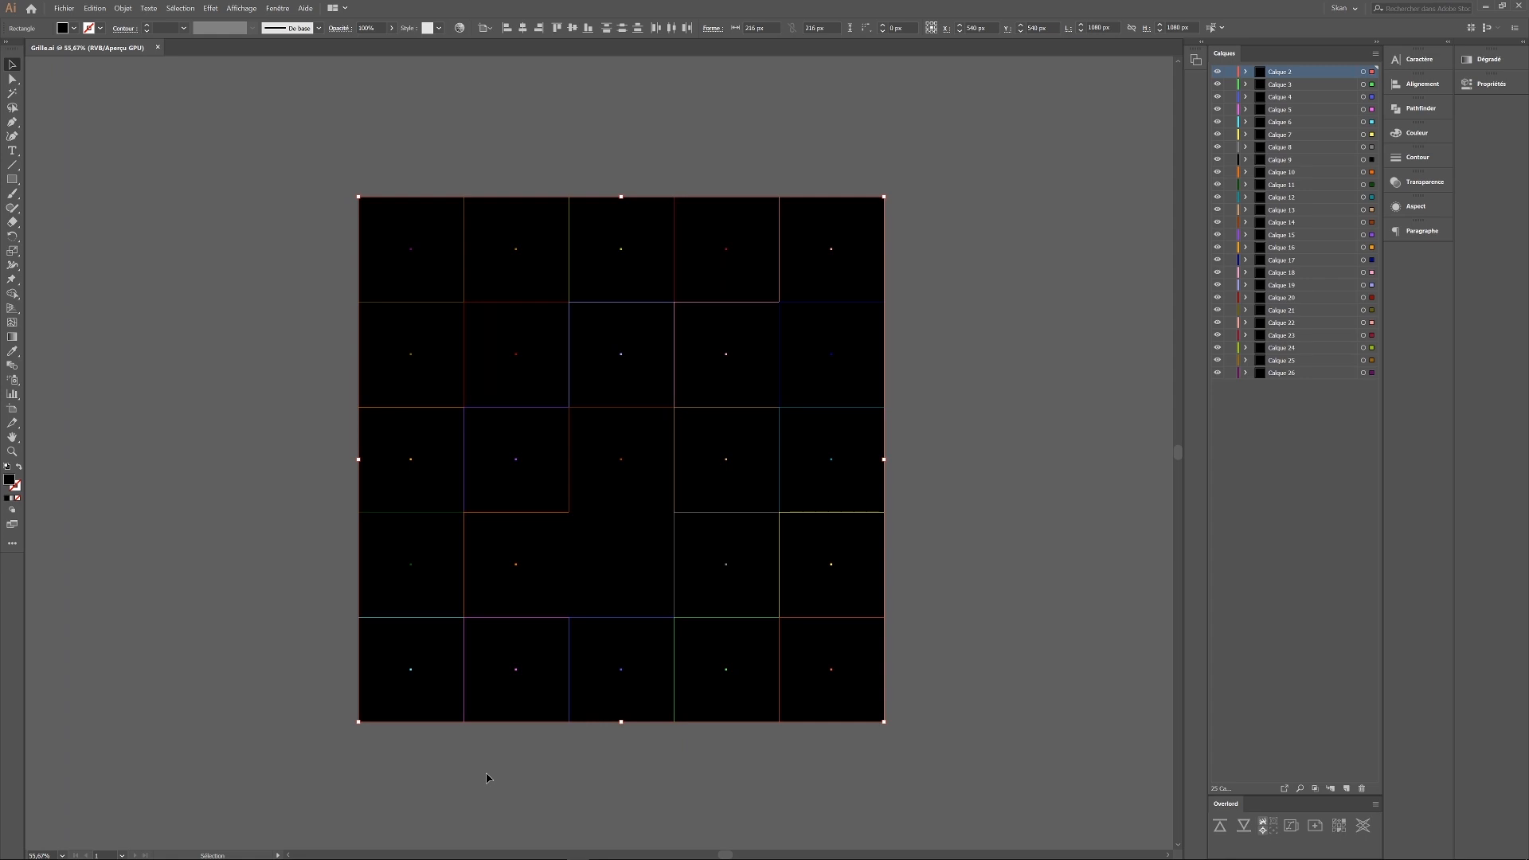
pyautogui.click(271, 279)
pyautogui.click(400, 265)
pyautogui.click(518, 247)
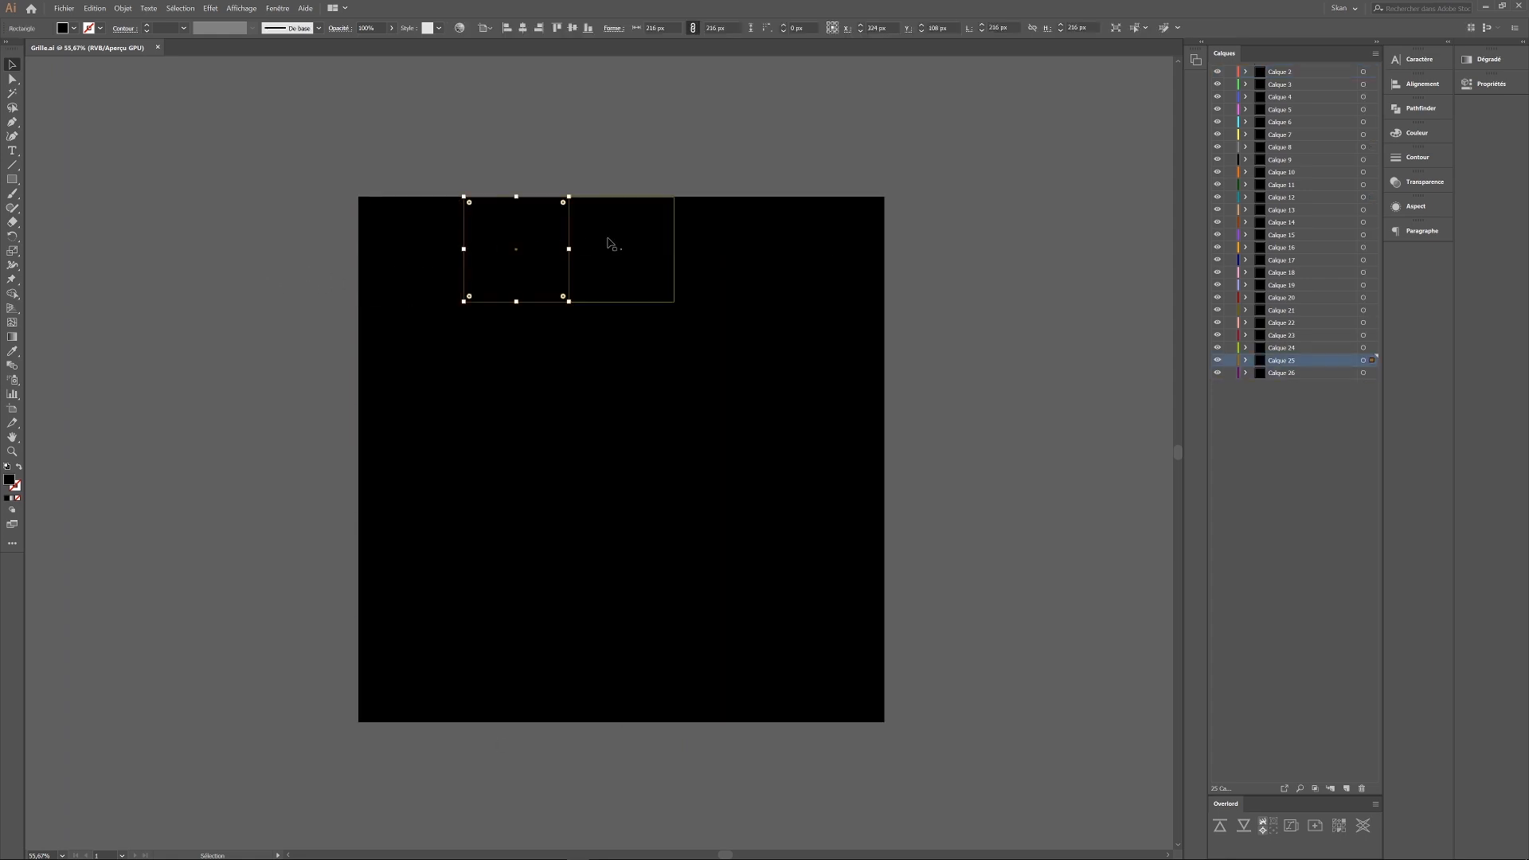
pyautogui.click(610, 243)
pyautogui.click(797, 237)
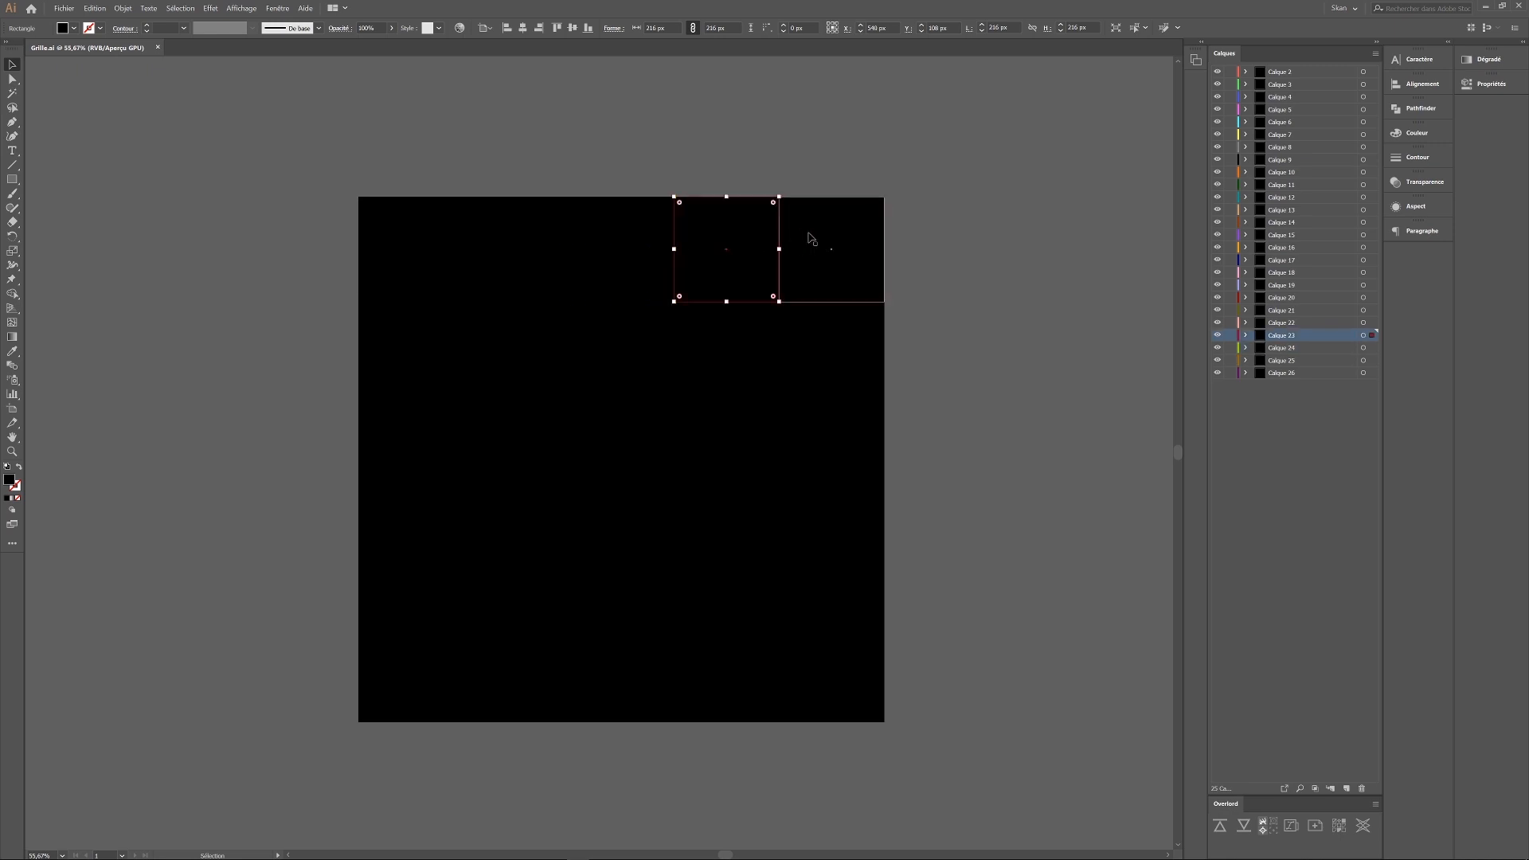
pyautogui.click(812, 238)
pyautogui.click(935, 226)
pyautogui.moveTo(947, 205); pyautogui.dragTo(949, 193)
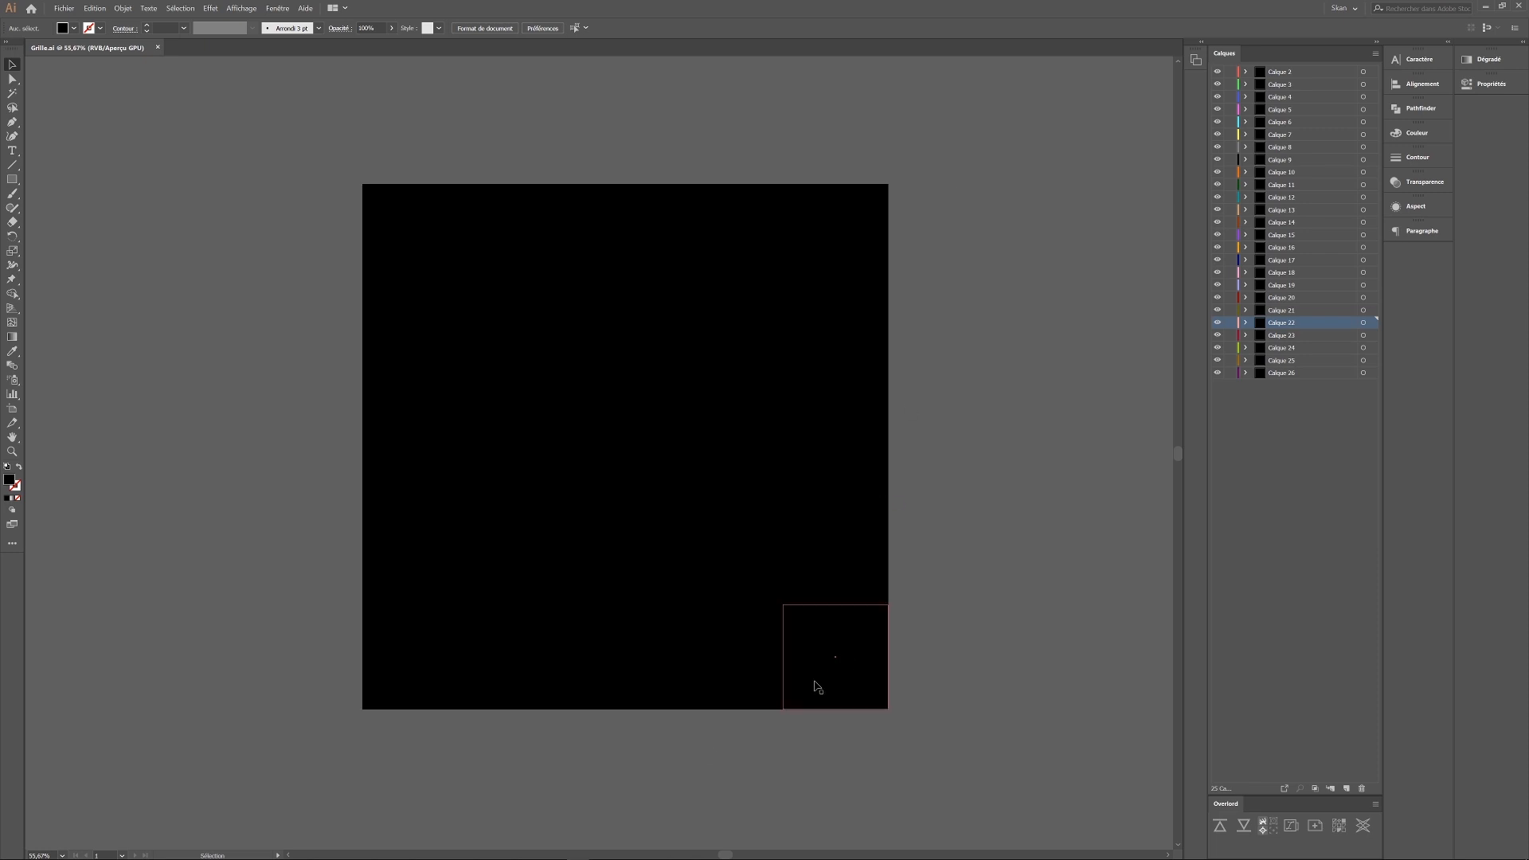
# Switch to After Effects and try to import Grille.ai as a composition with its footage dimensions set to Taille du calque.
pyautogui.click(534, 851)
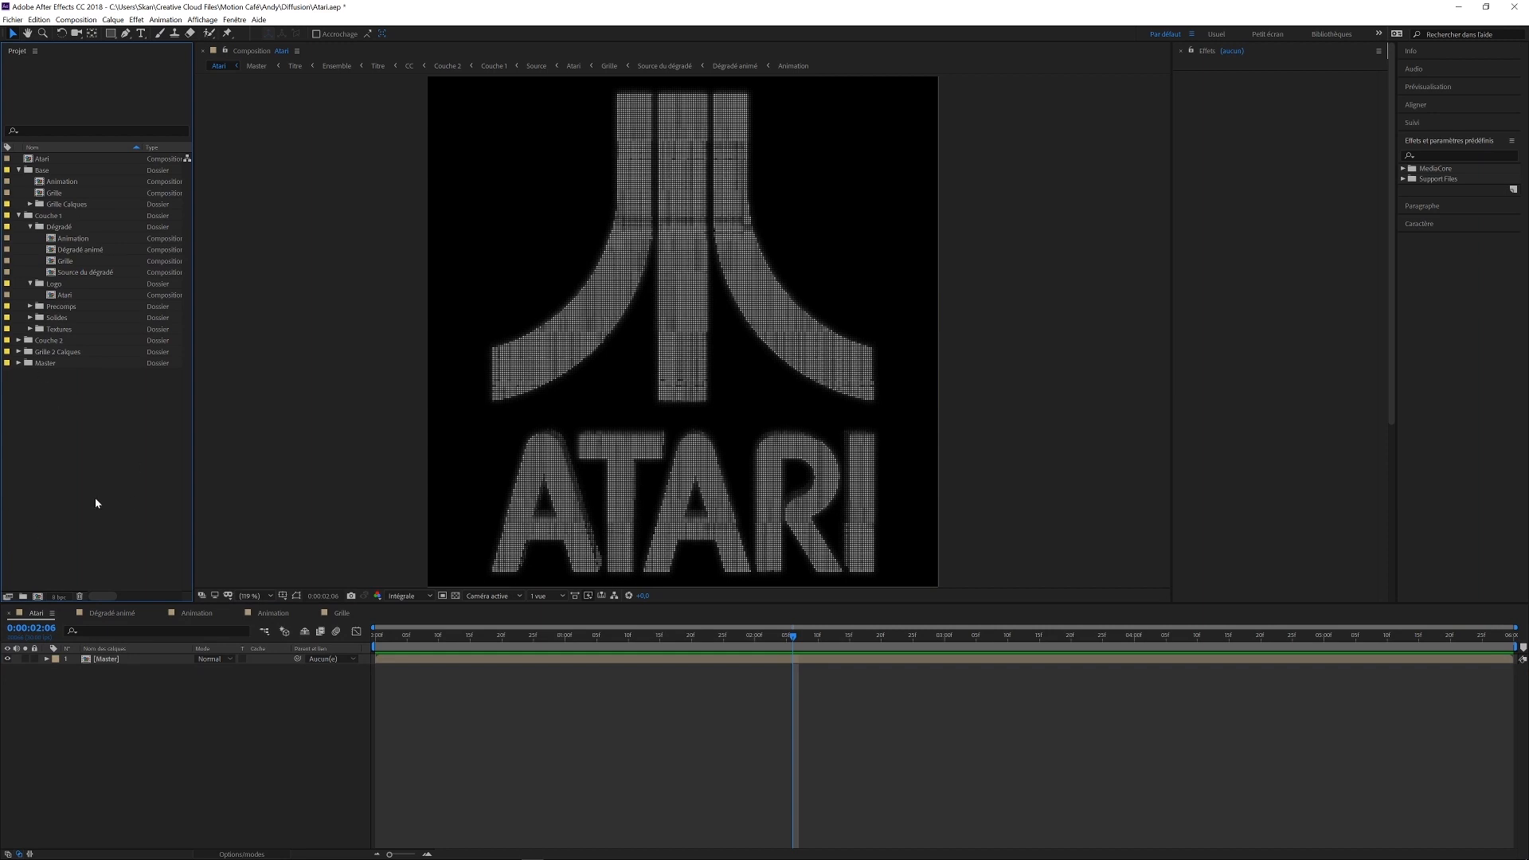
pyautogui.doubleClick(66, 421)
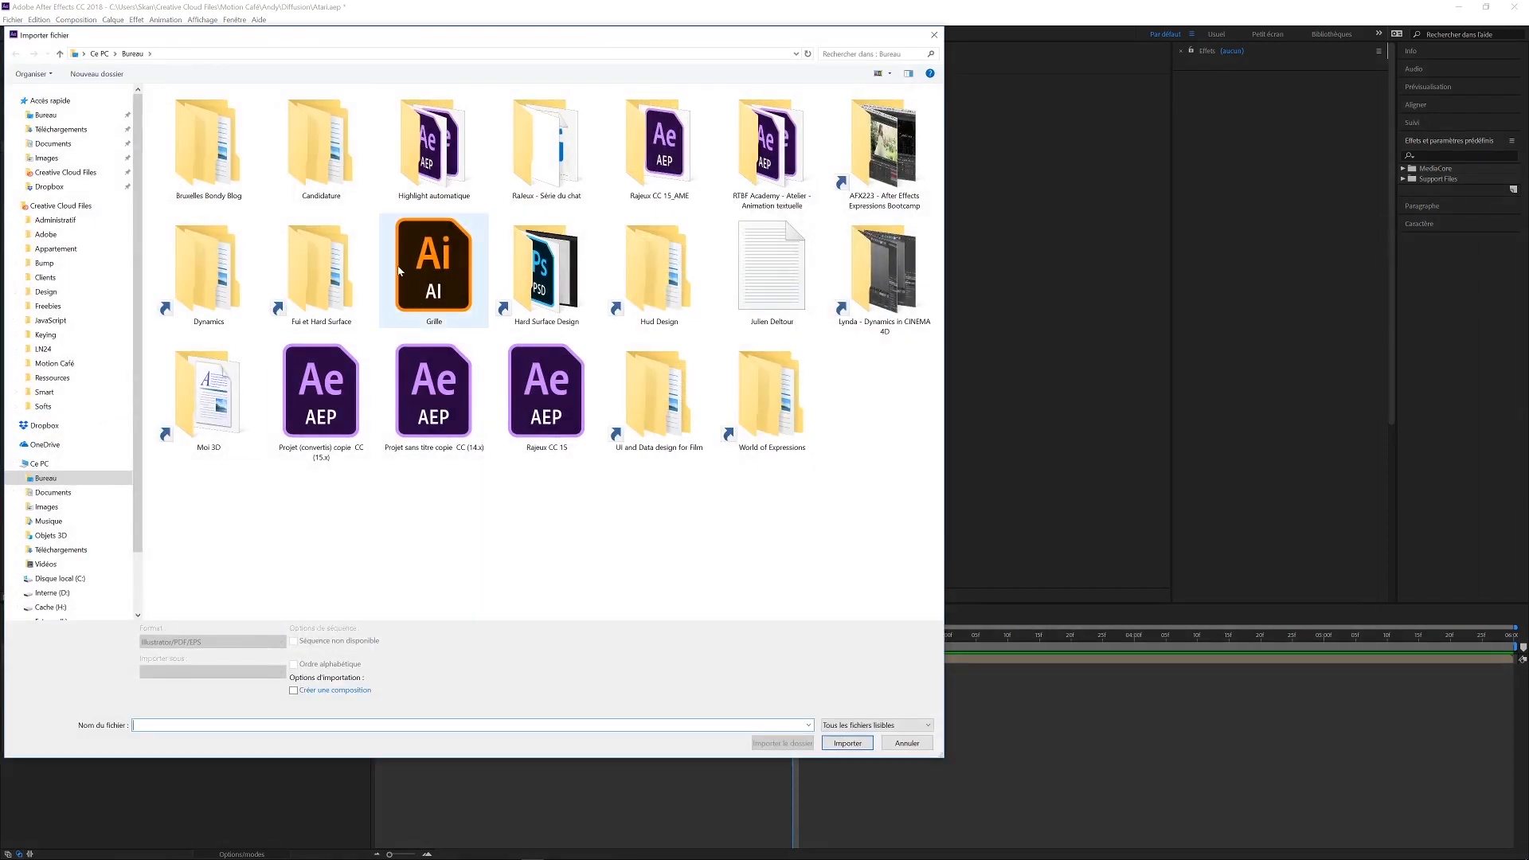
pyautogui.click(422, 279)
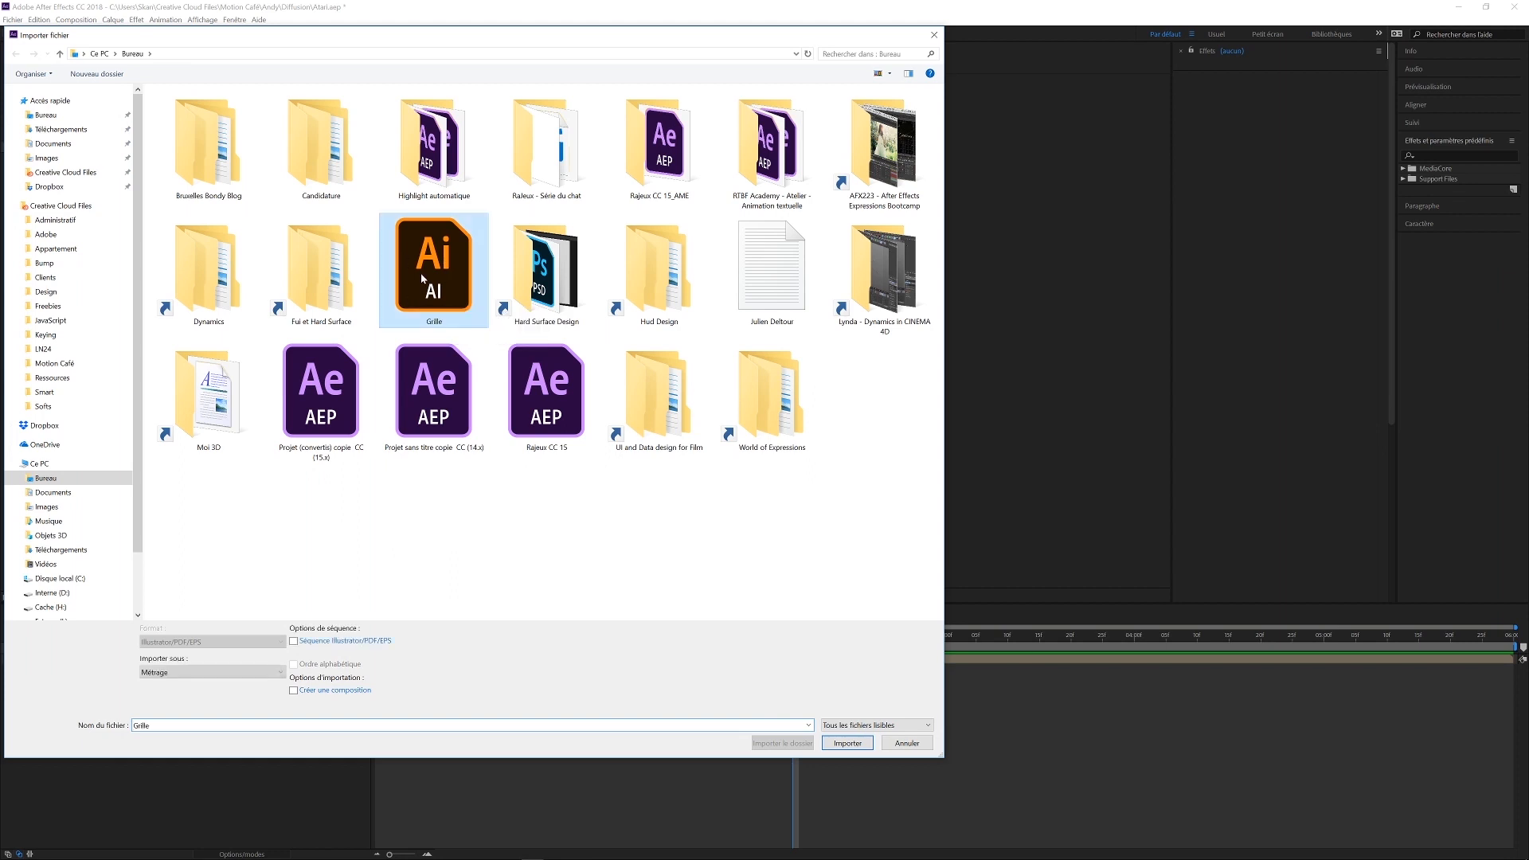
pyautogui.click(849, 744)
pyautogui.moveTo(667, 348); pyautogui.dragTo(524, 296)
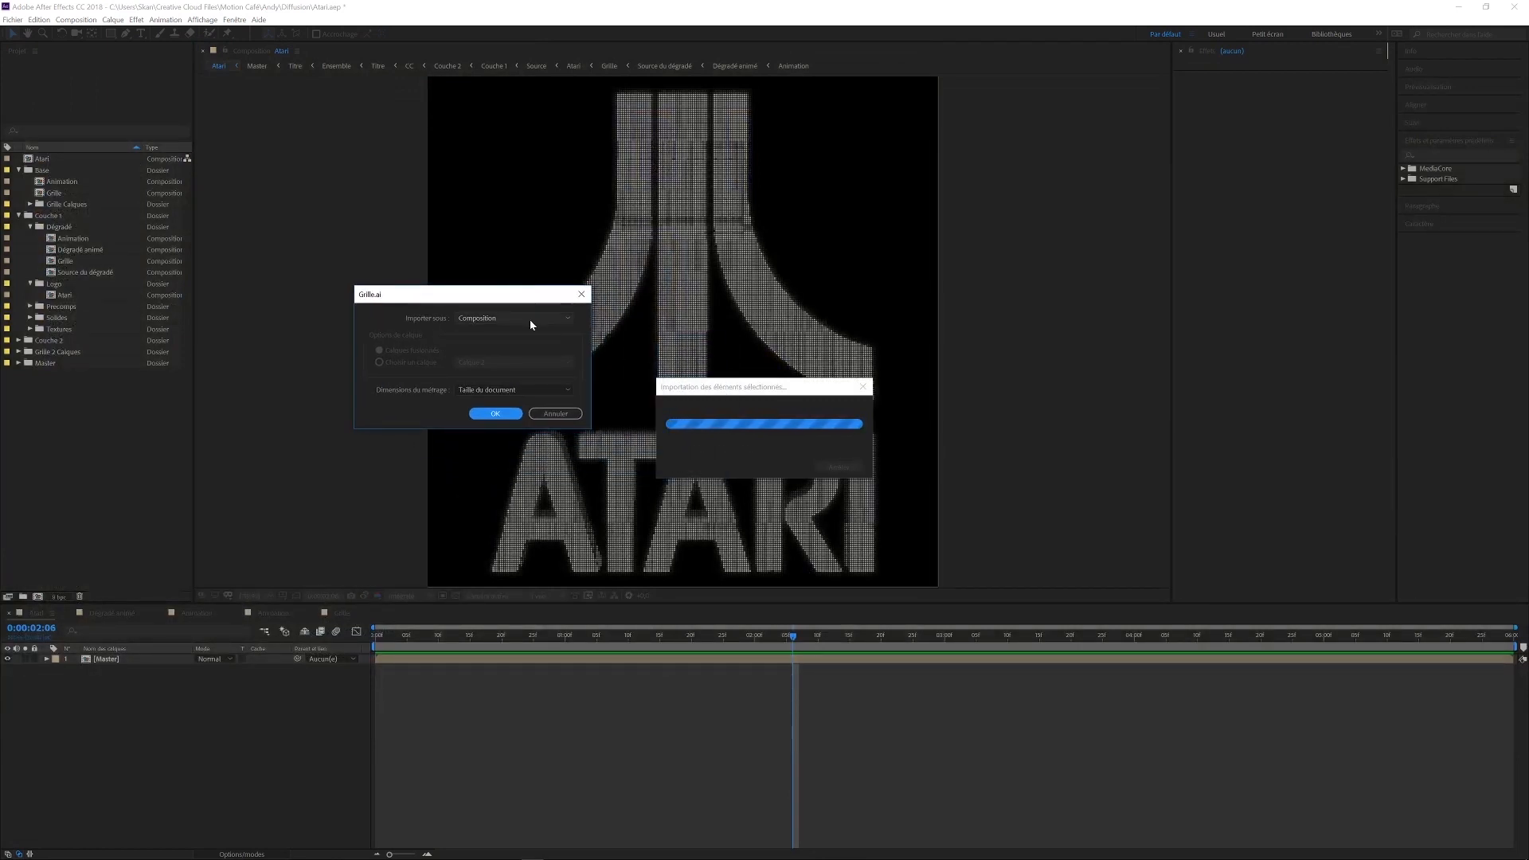
pyautogui.click(491, 395)
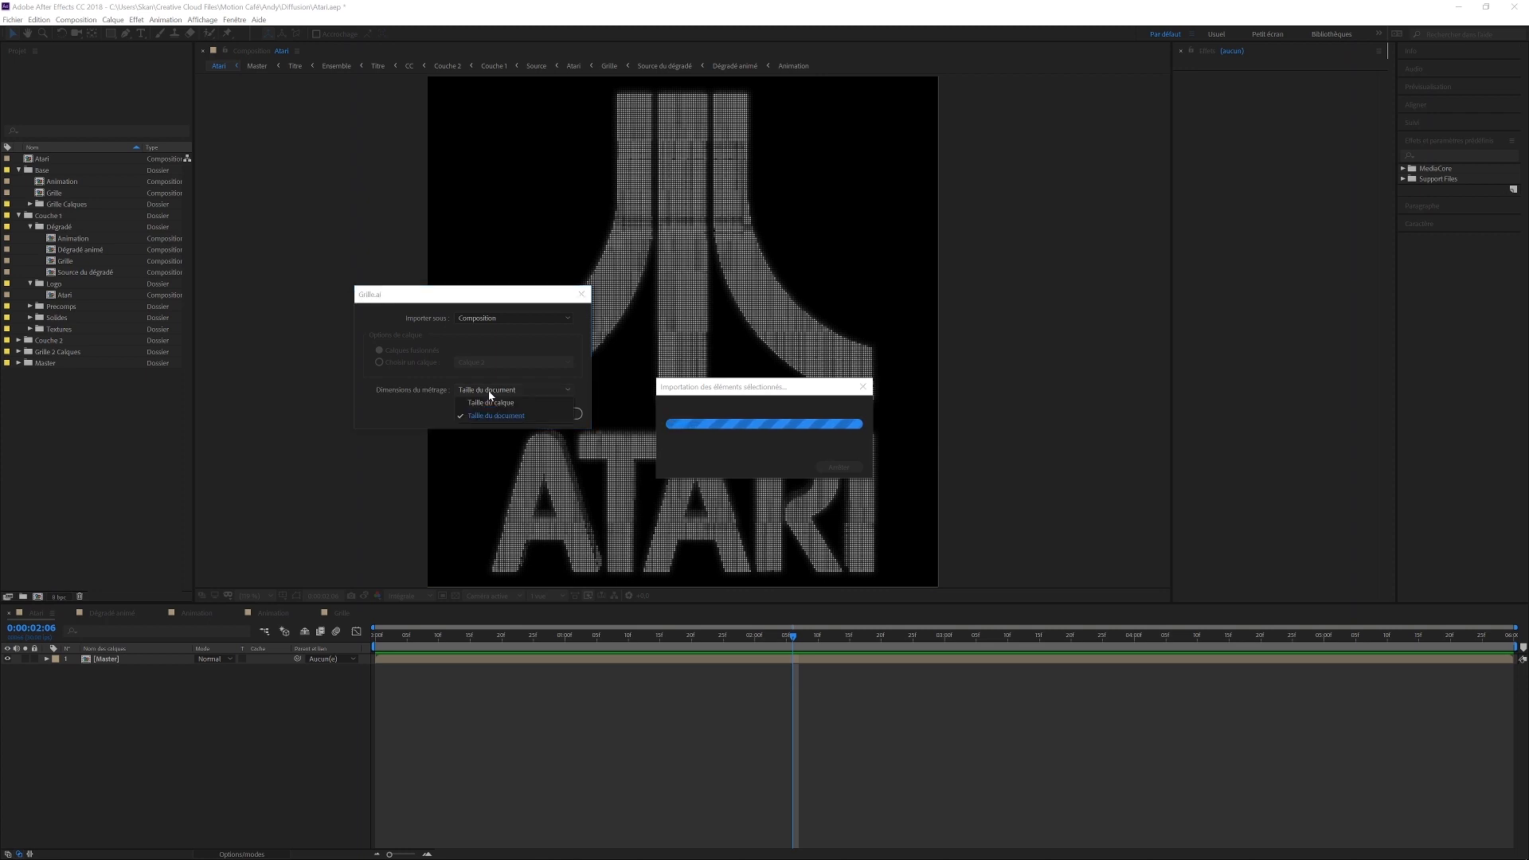
pyautogui.click(496, 404)
# Switch back to Illustrator and inspect the first and middle top-row squares of the grid up close.
pyautogui.click(579, 850)
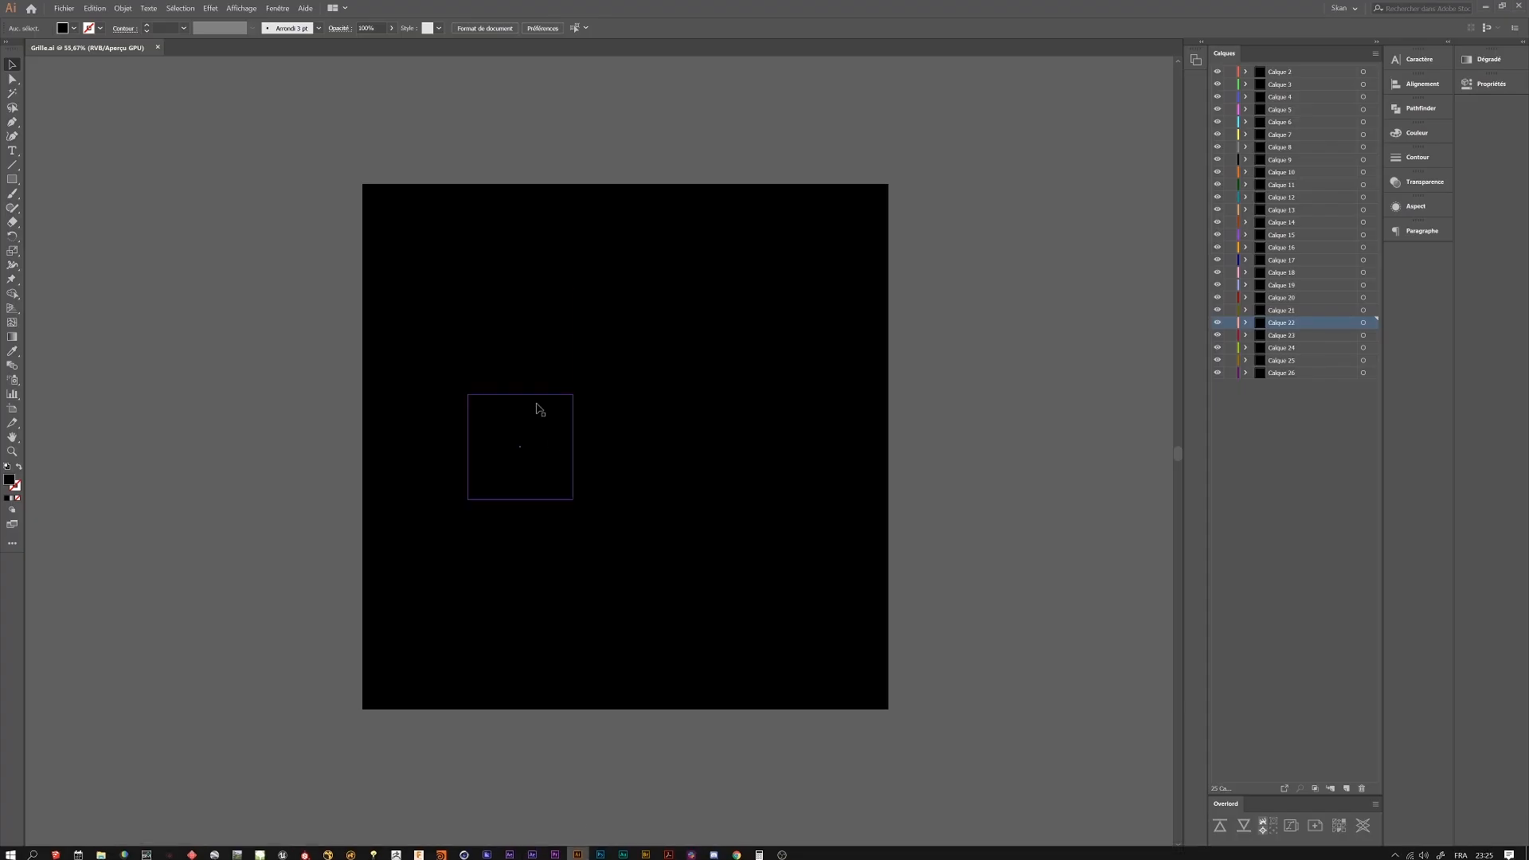
pyautogui.click(413, 263)
pyautogui.press('z')
pyautogui.moveTo(392, 195); pyautogui.dragTo(505, 194)
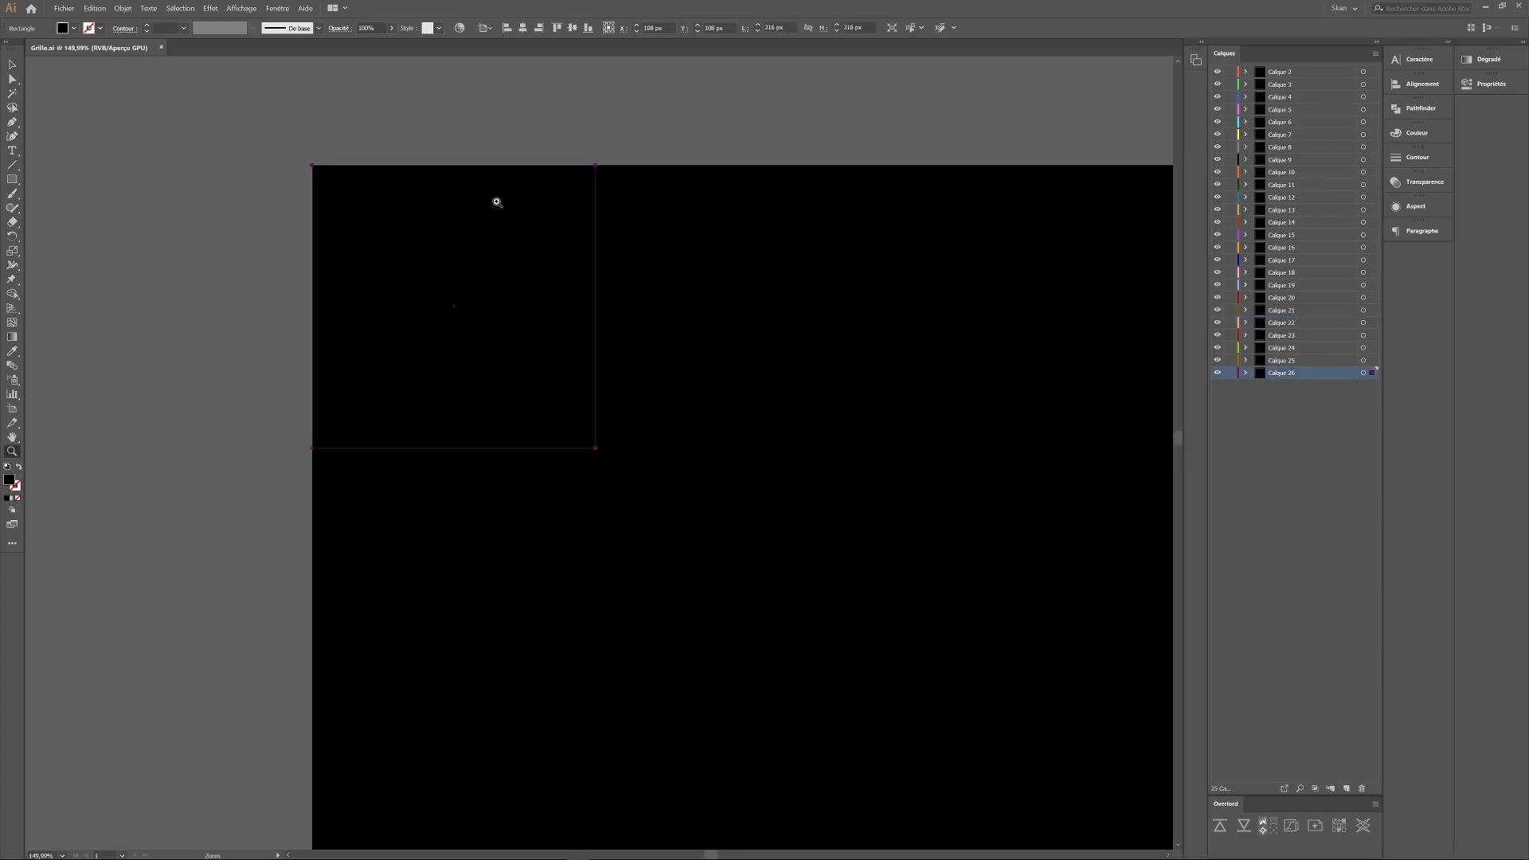
pyautogui.moveTo(707, 241); pyautogui.dragTo(526, 247)
pyautogui.press('v')
pyautogui.click(689, 296)
pyautogui.press('z')
pyautogui.moveTo(709, 296); pyautogui.dragTo(501, 246)
pyautogui.press('v')
pyautogui.press('z')
pyautogui.moveTo(495, 314); pyautogui.dragTo(557, 294)
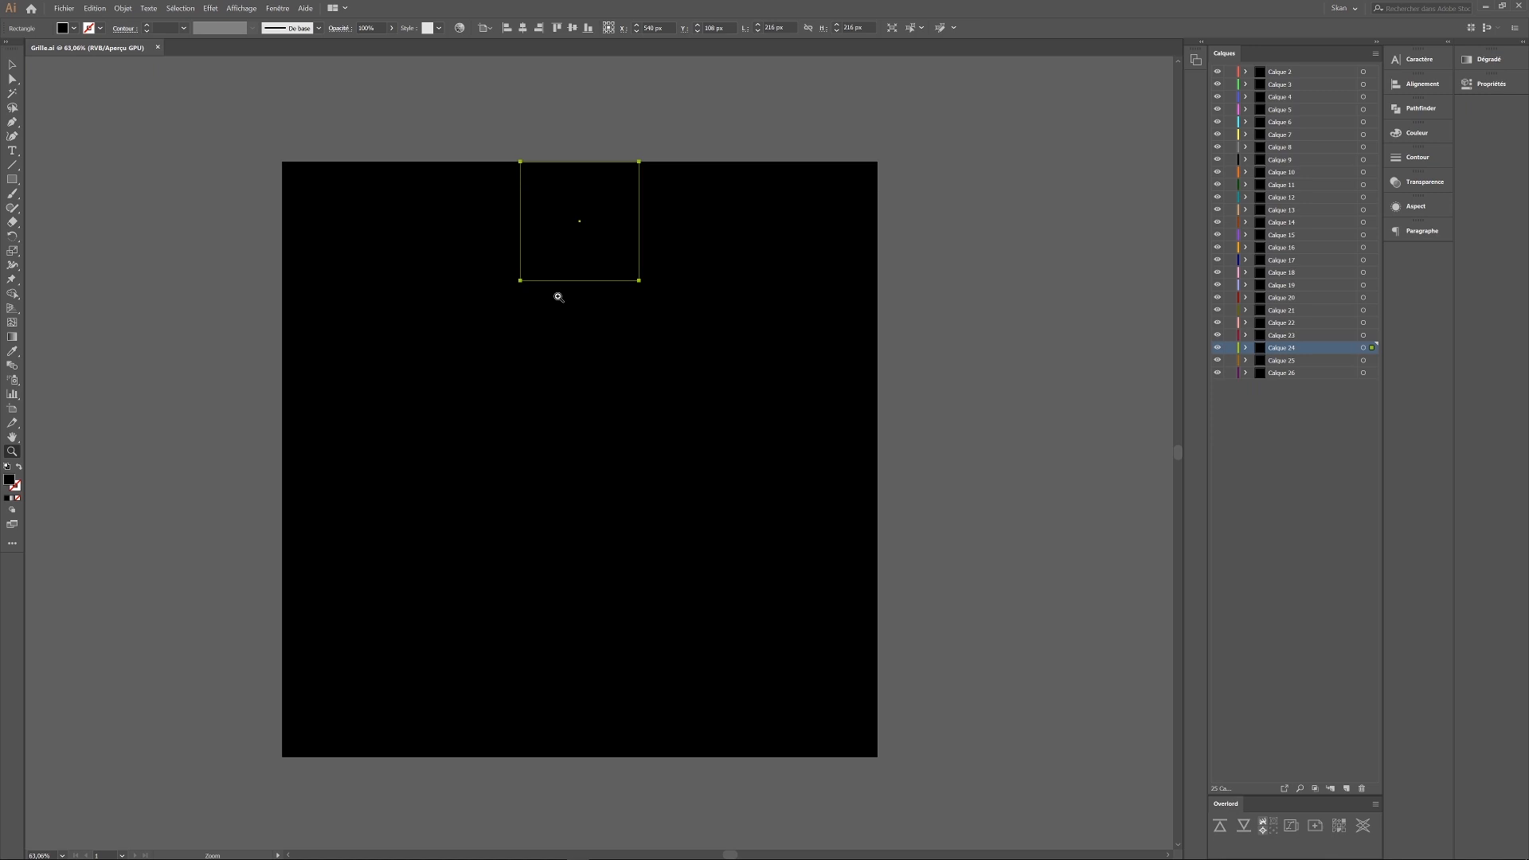
# Return to After Effects and cancel the Grille.ai import.
pyautogui.moveTo(602, 858)
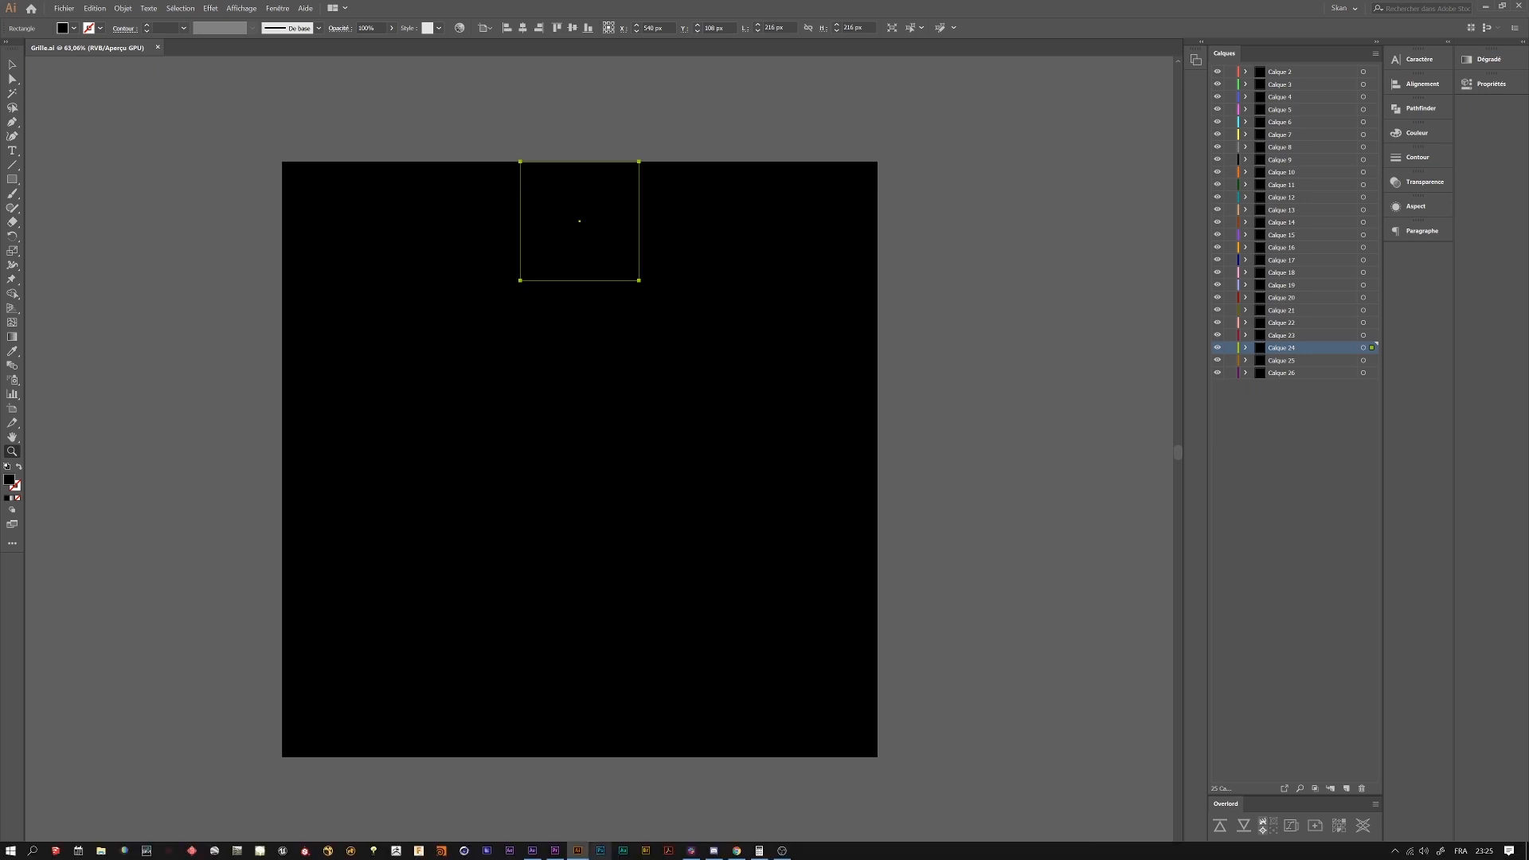
pyautogui.click(531, 855)
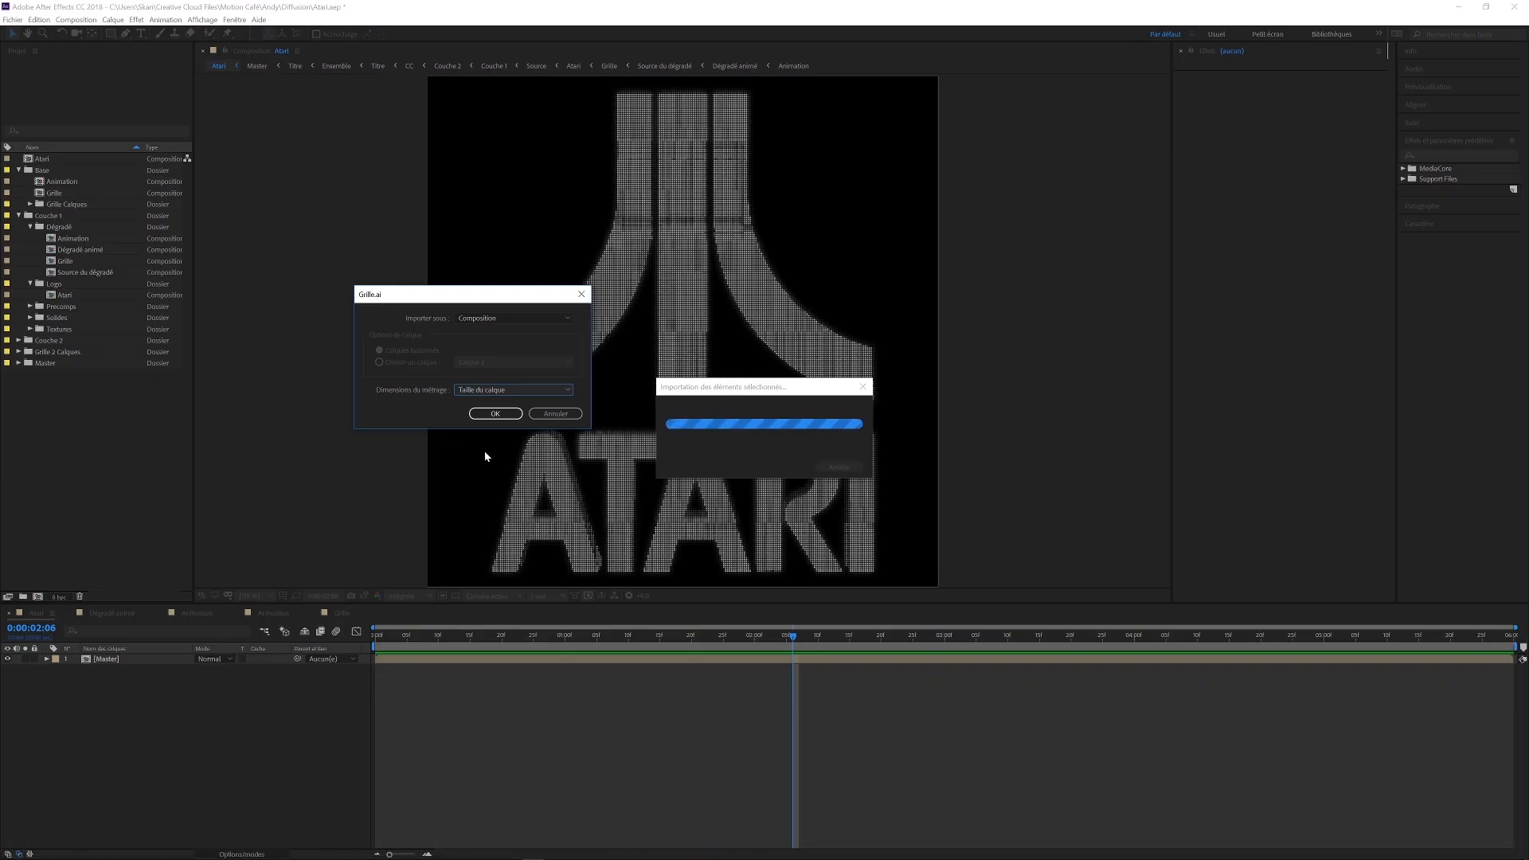
pyautogui.click(556, 413)
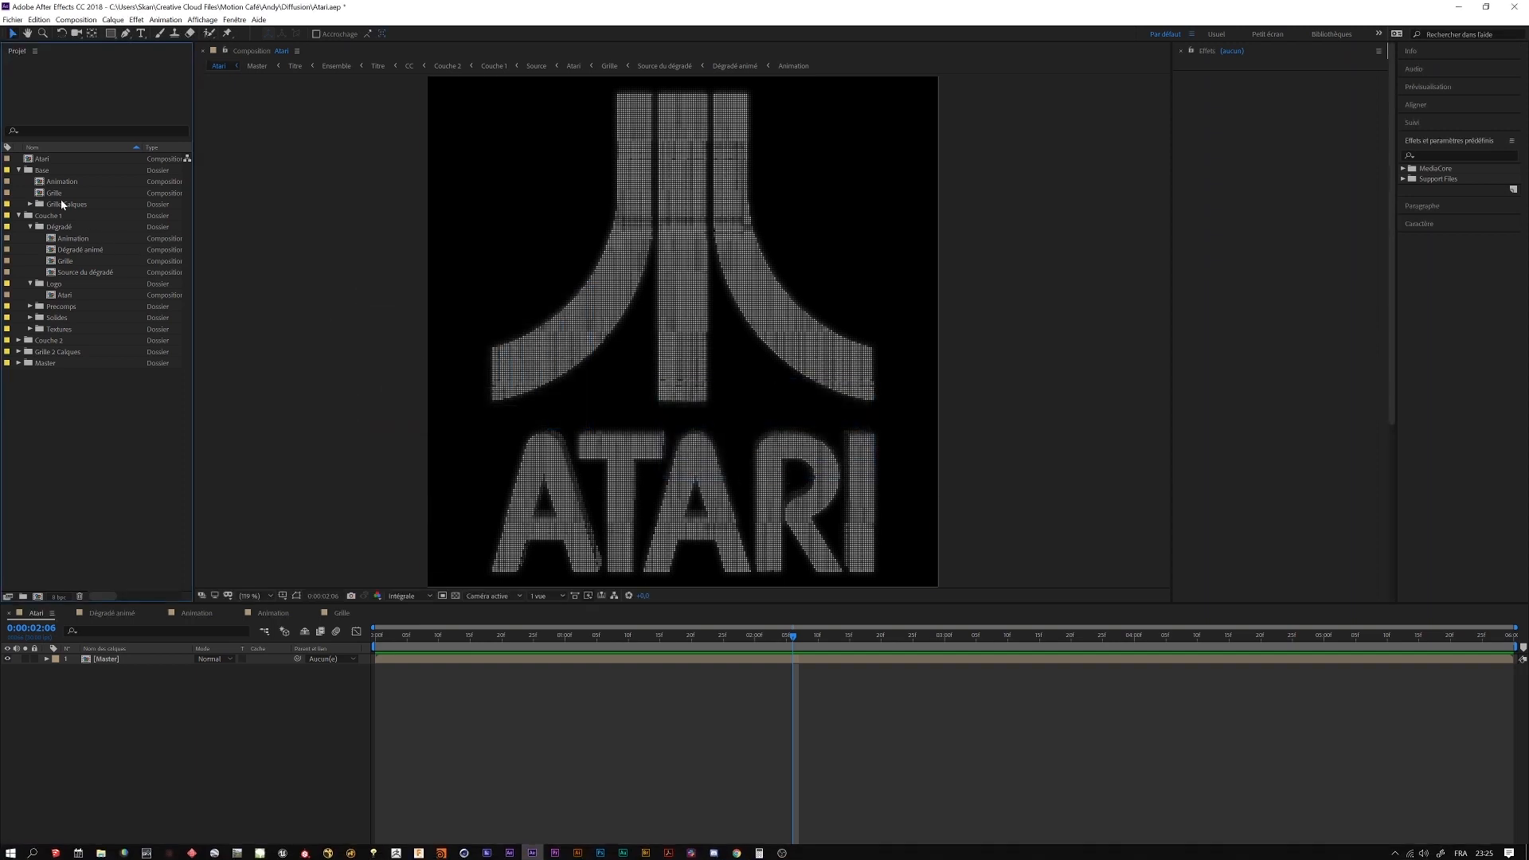
# Open the Grille composition from the Base folder and select all its layers from Calque 2 to Calque 26.
pyautogui.doubleClick(54, 192)
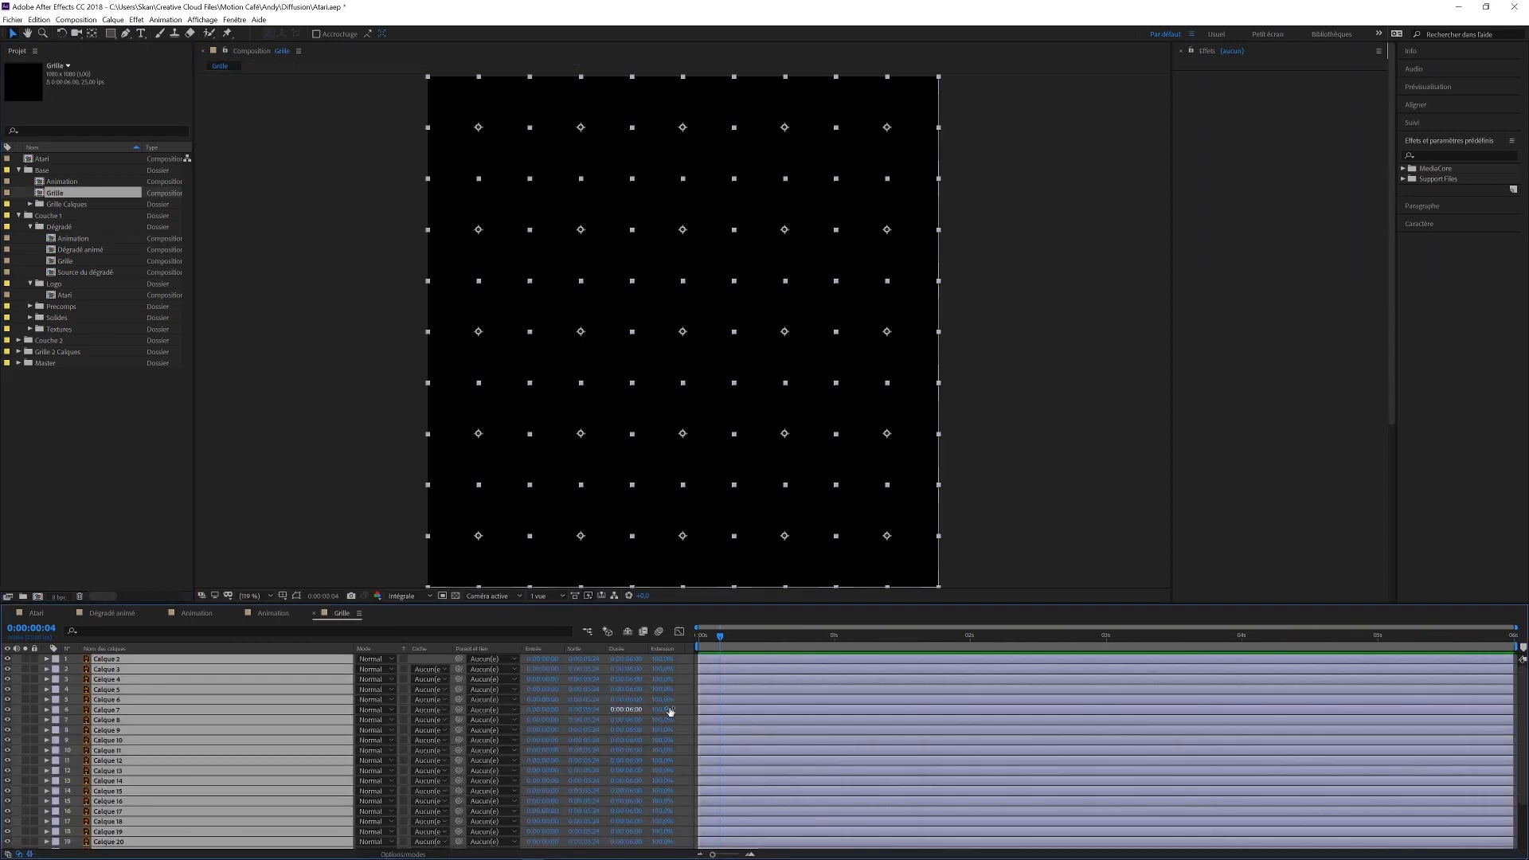
pyautogui.click(689, 683)
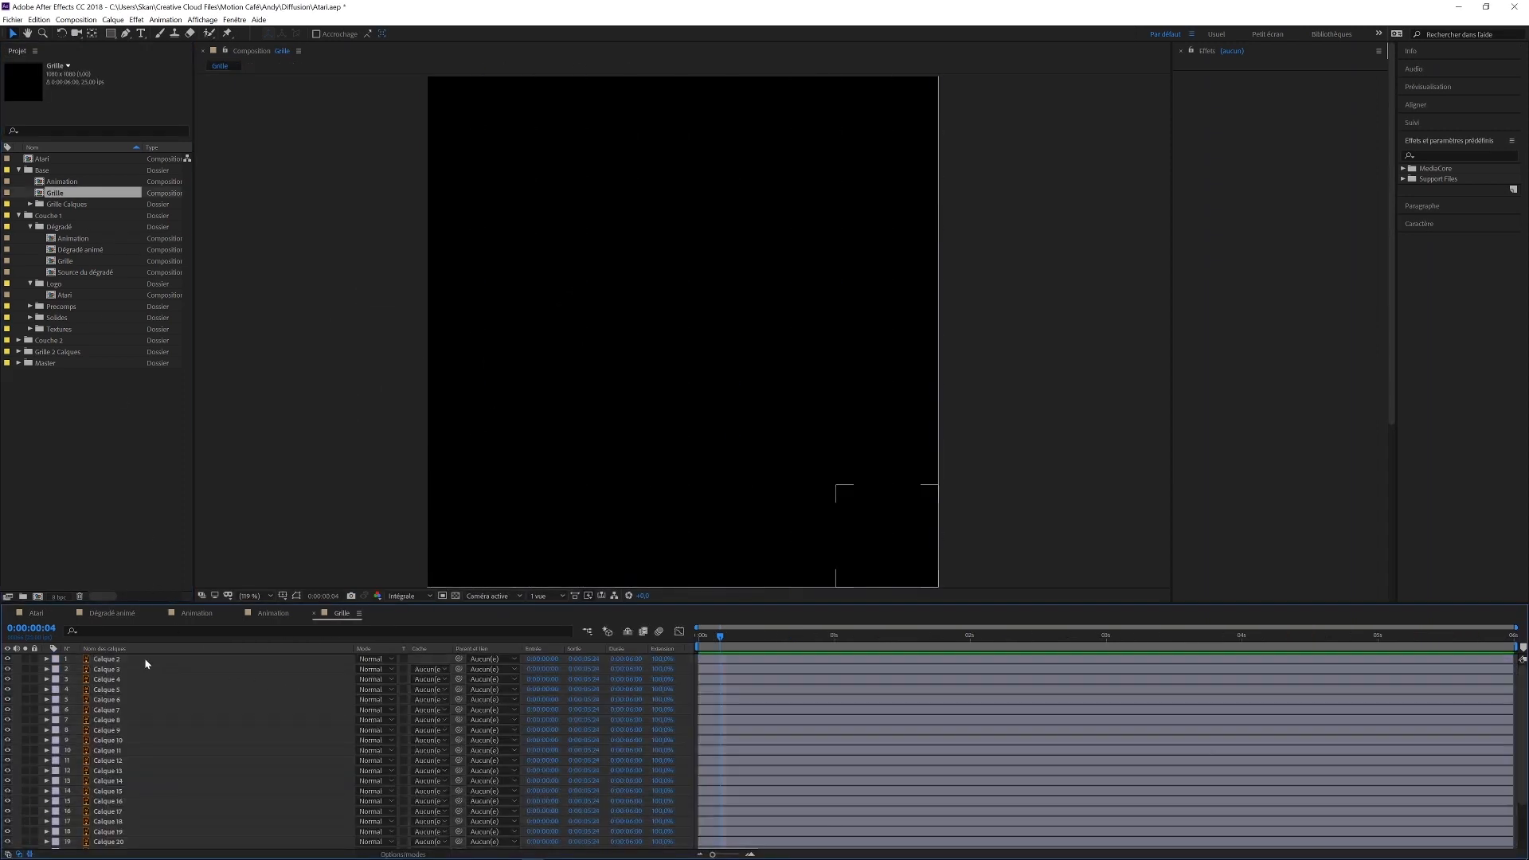
pyautogui.click(144, 658)
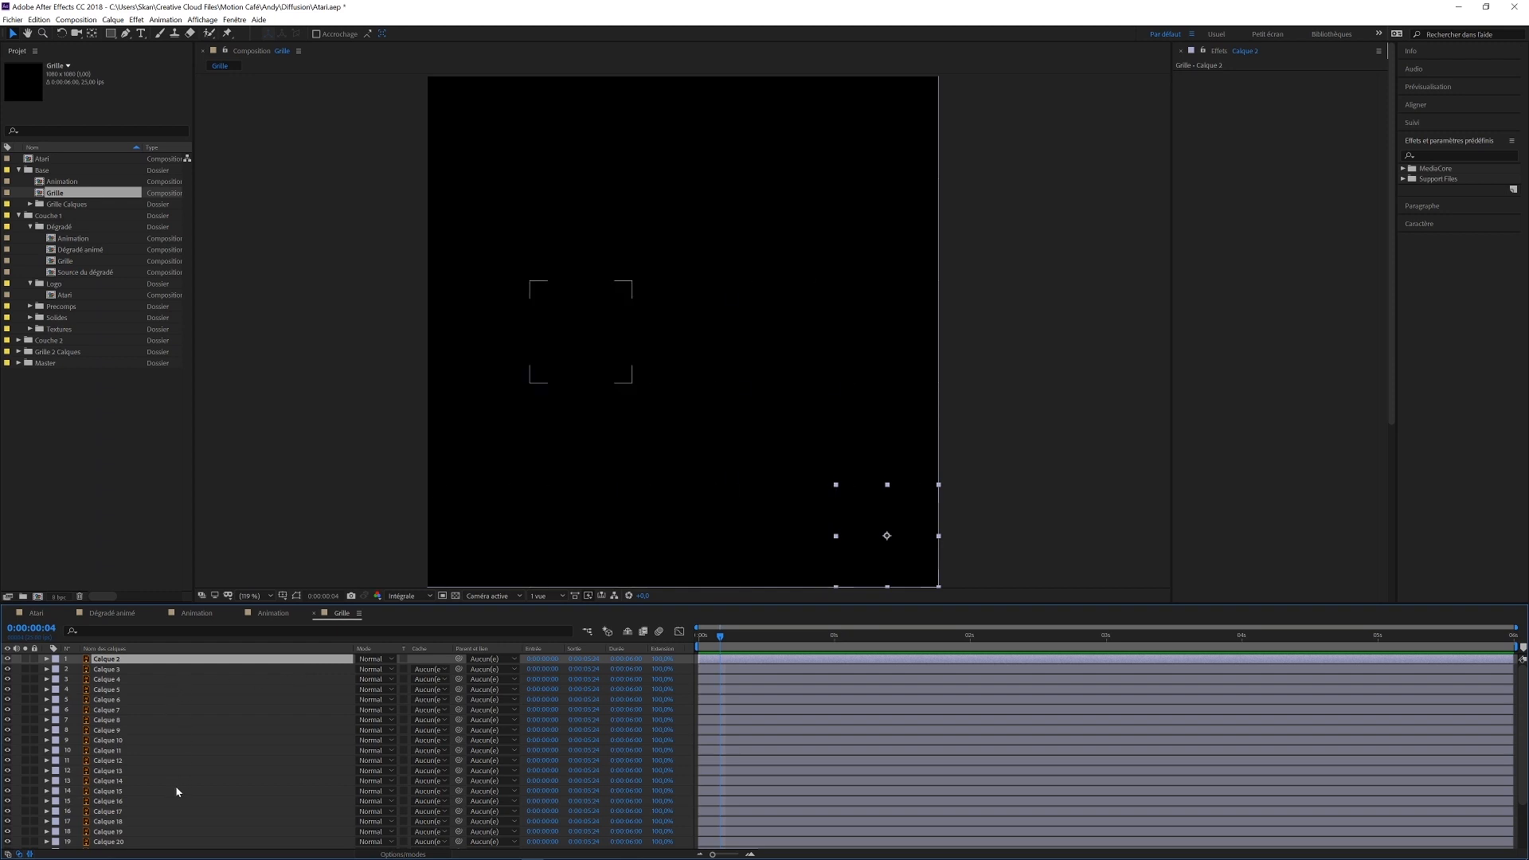
pyautogui.scroll(-2, 172, 780)
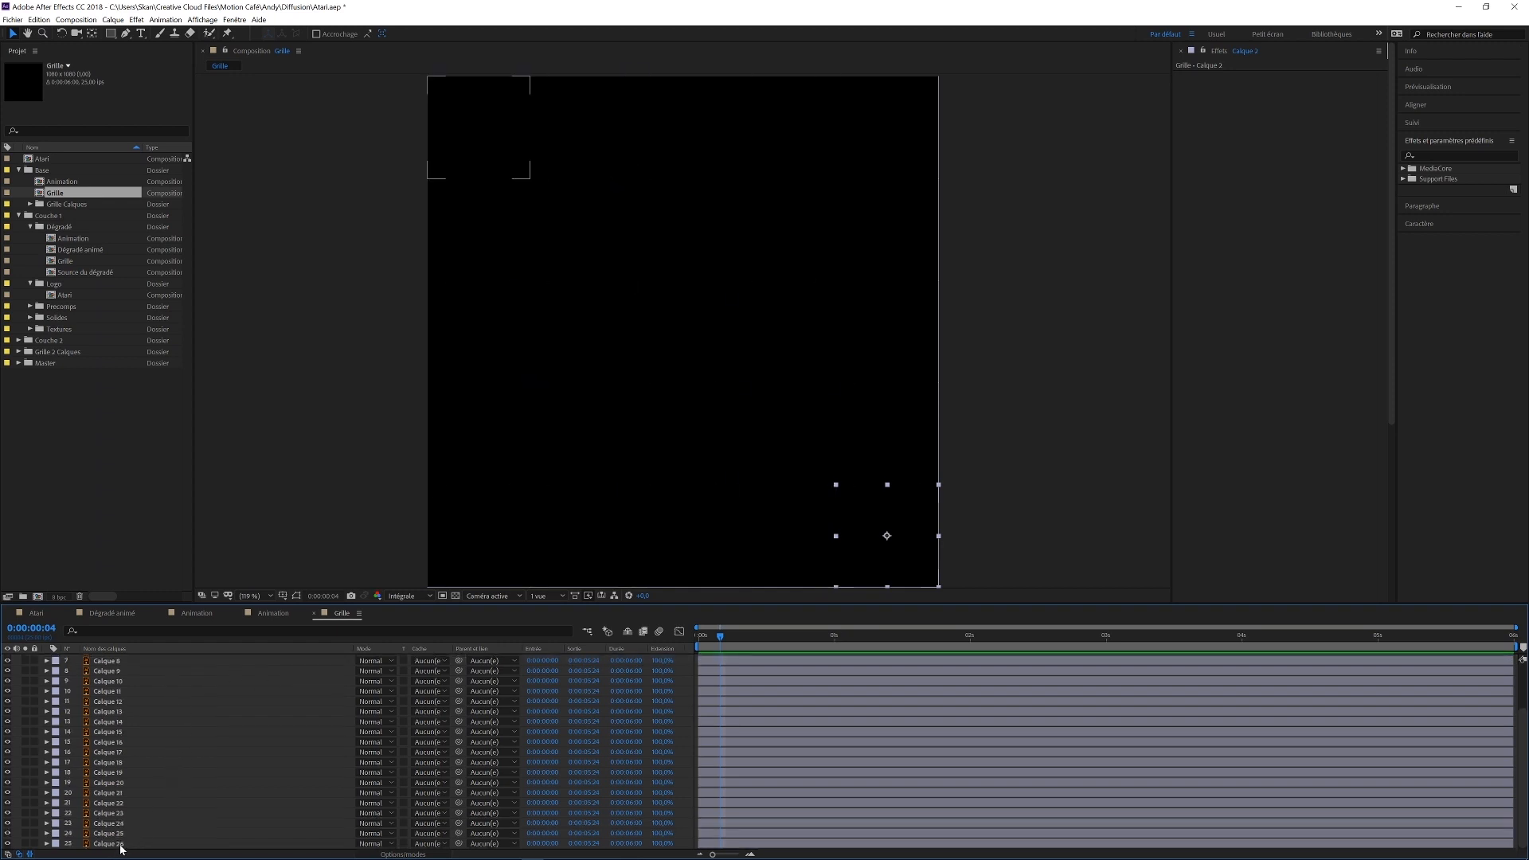
pyautogui.keyDown('shift'); pyautogui.click(120, 844); pyautogui.keyUp('shift')
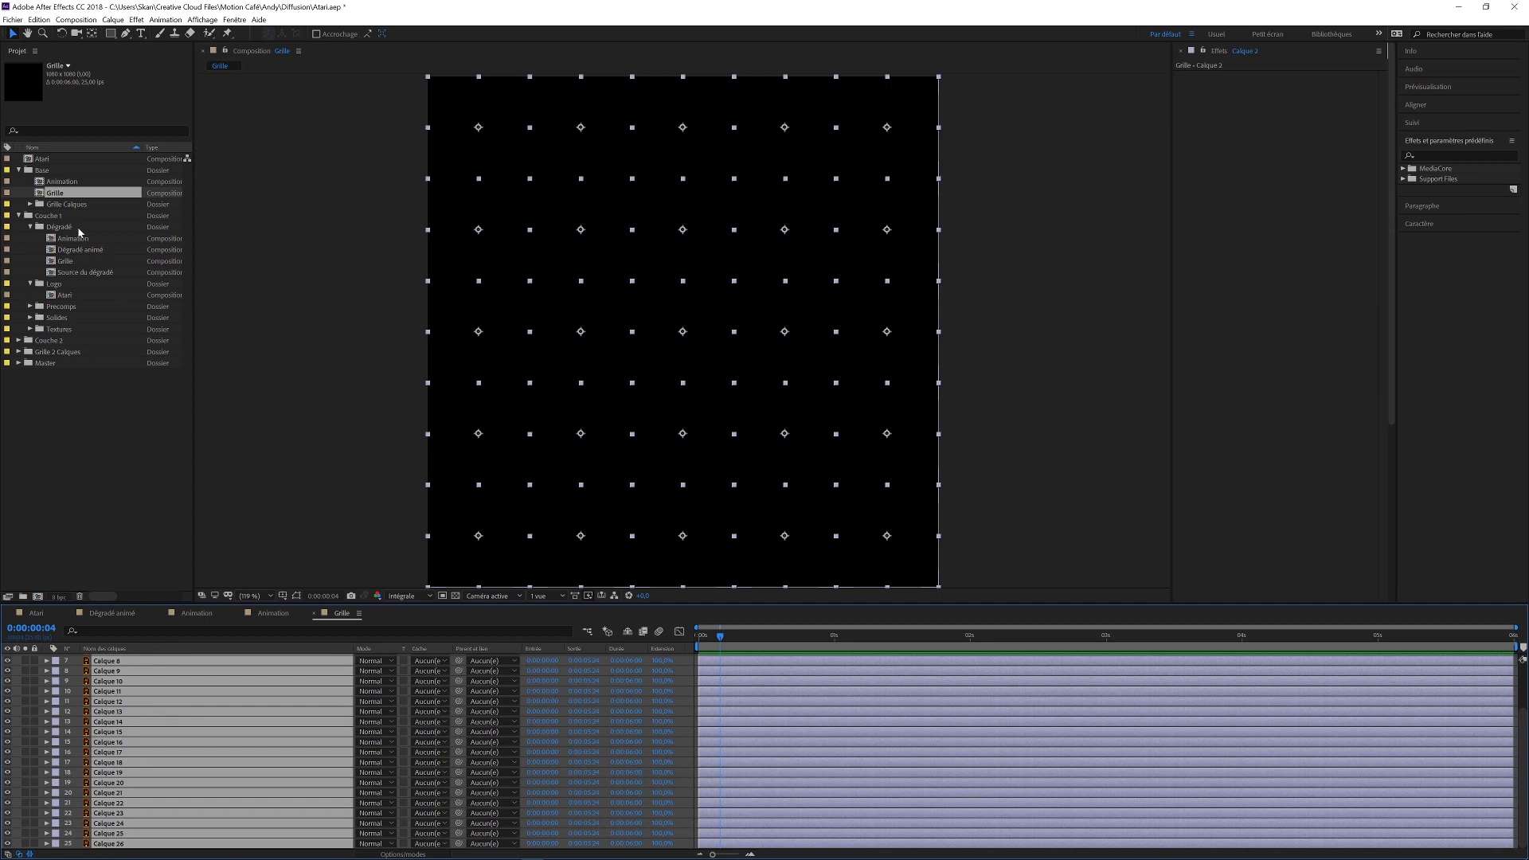
# Open the Animation composition from the Base folder.
pyautogui.click(68, 182)
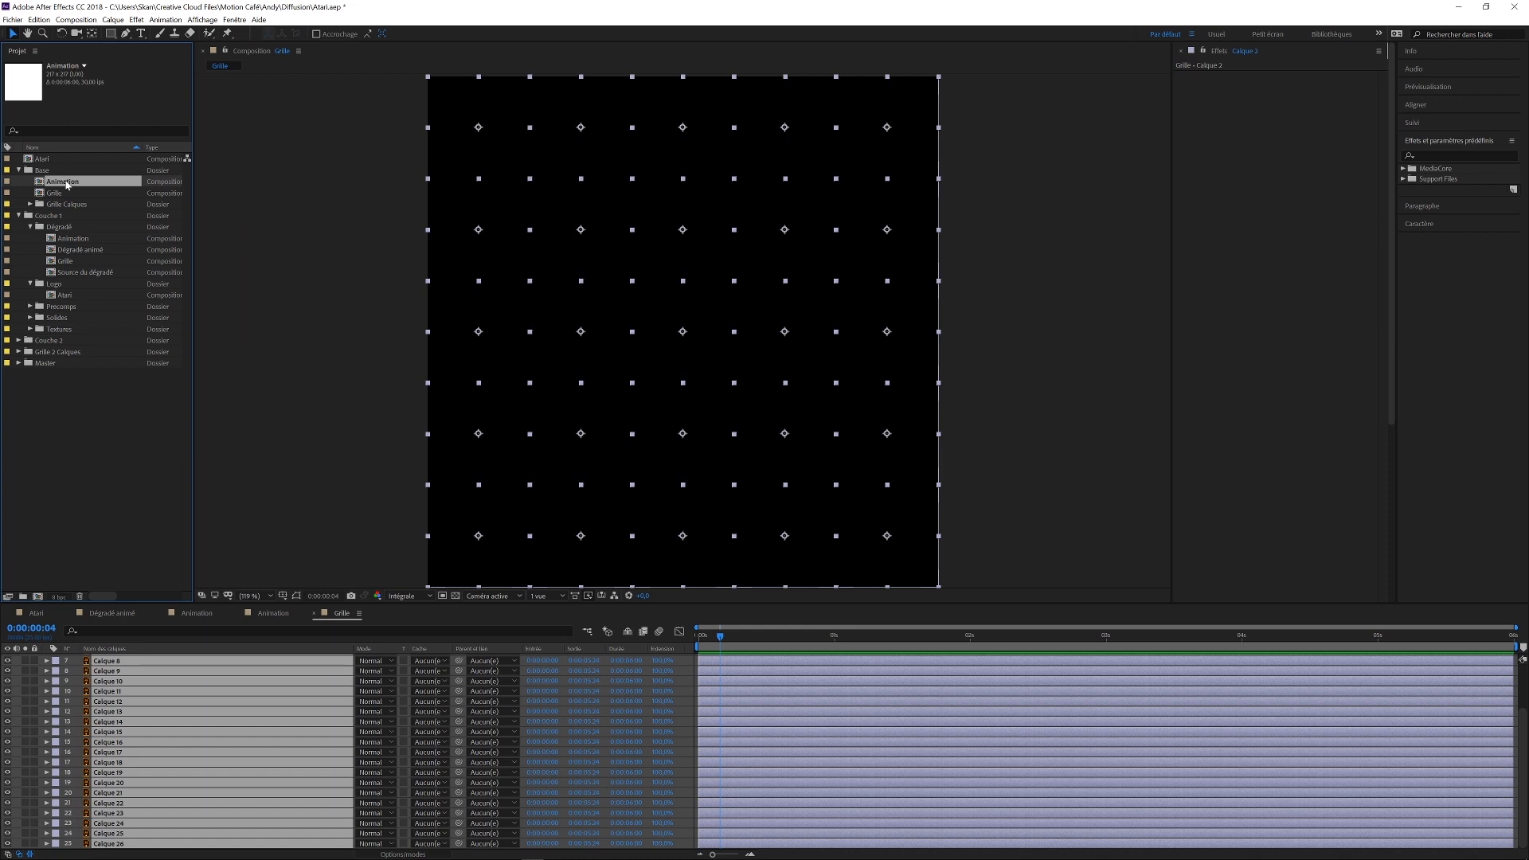
pyautogui.doubleClick(67, 185)
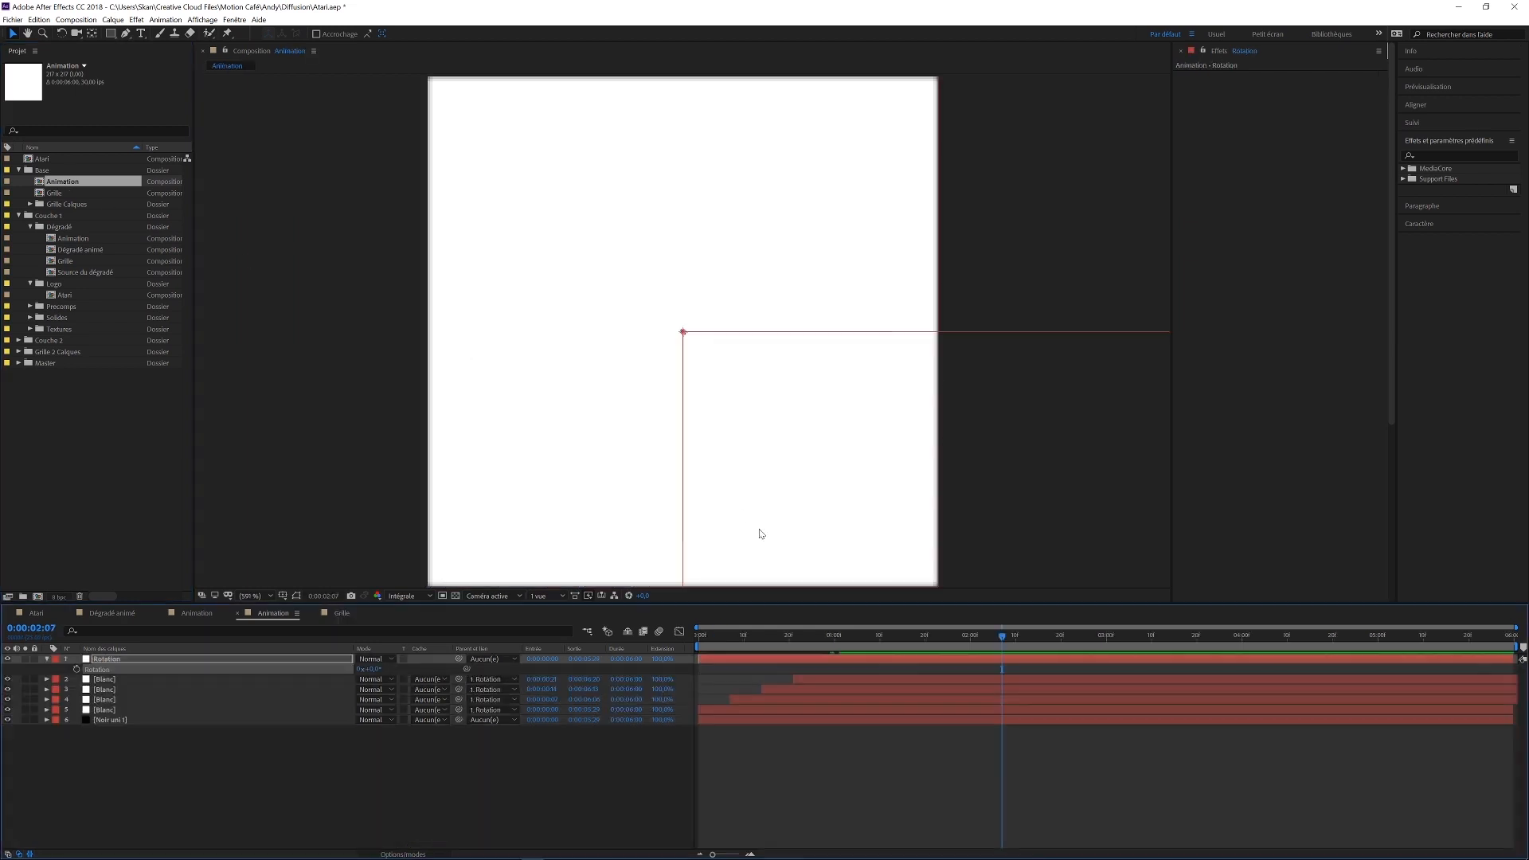
# Reveal the keyframed scale properties of all layers in the Animation composition and preview the square's build-up from the start.
pyautogui.moveTo(1001, 640); pyautogui.dragTo(758, 661)
pyautogui.hotkey('ctrl', 'a')
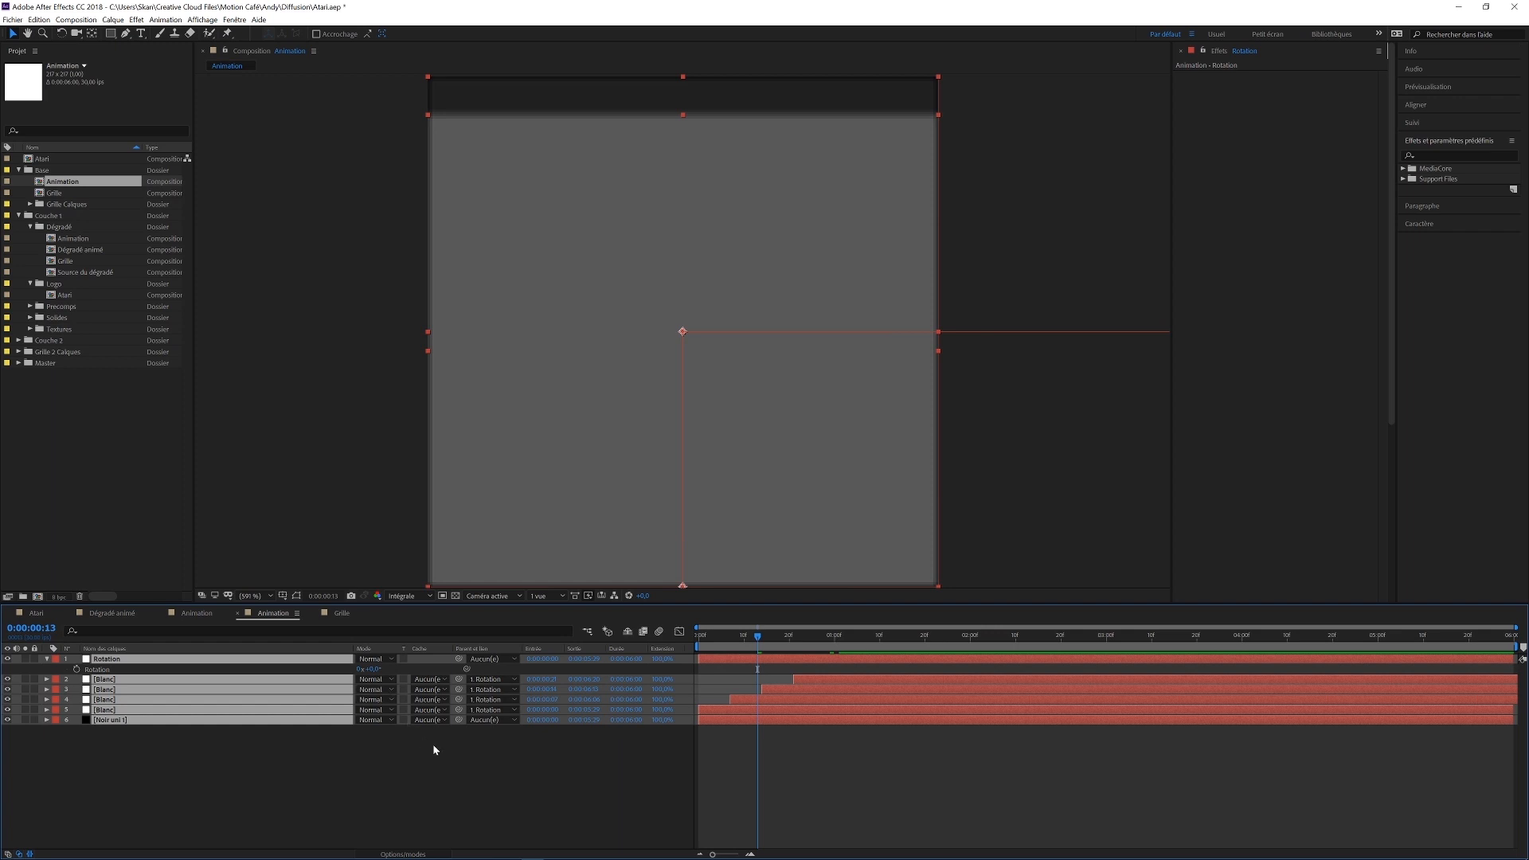
pyautogui.press('u')
pyautogui.click(594, 804)
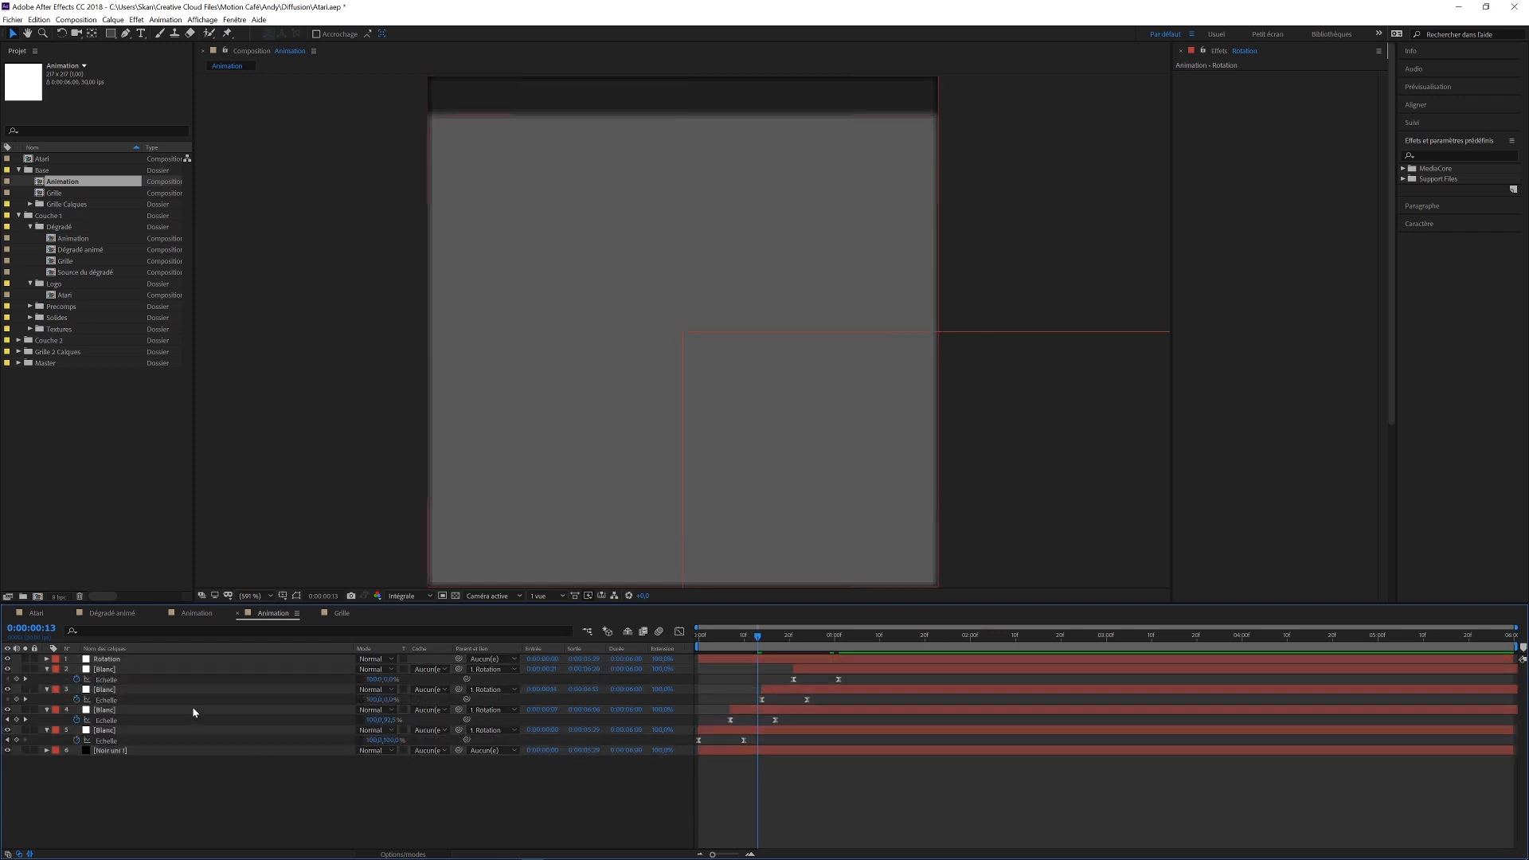
pyautogui.press('space')
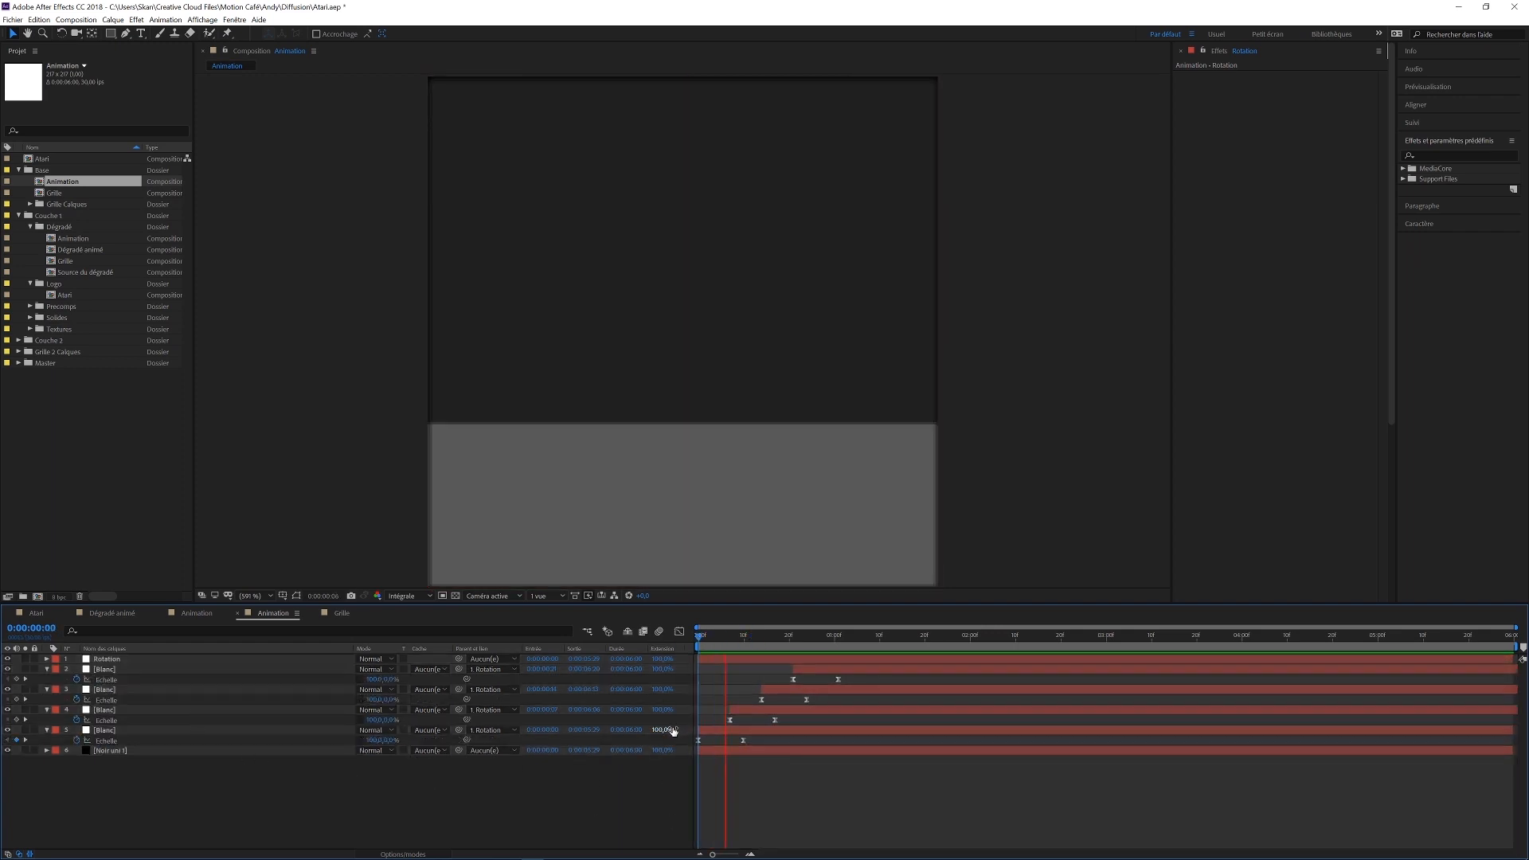
pyautogui.press('space')
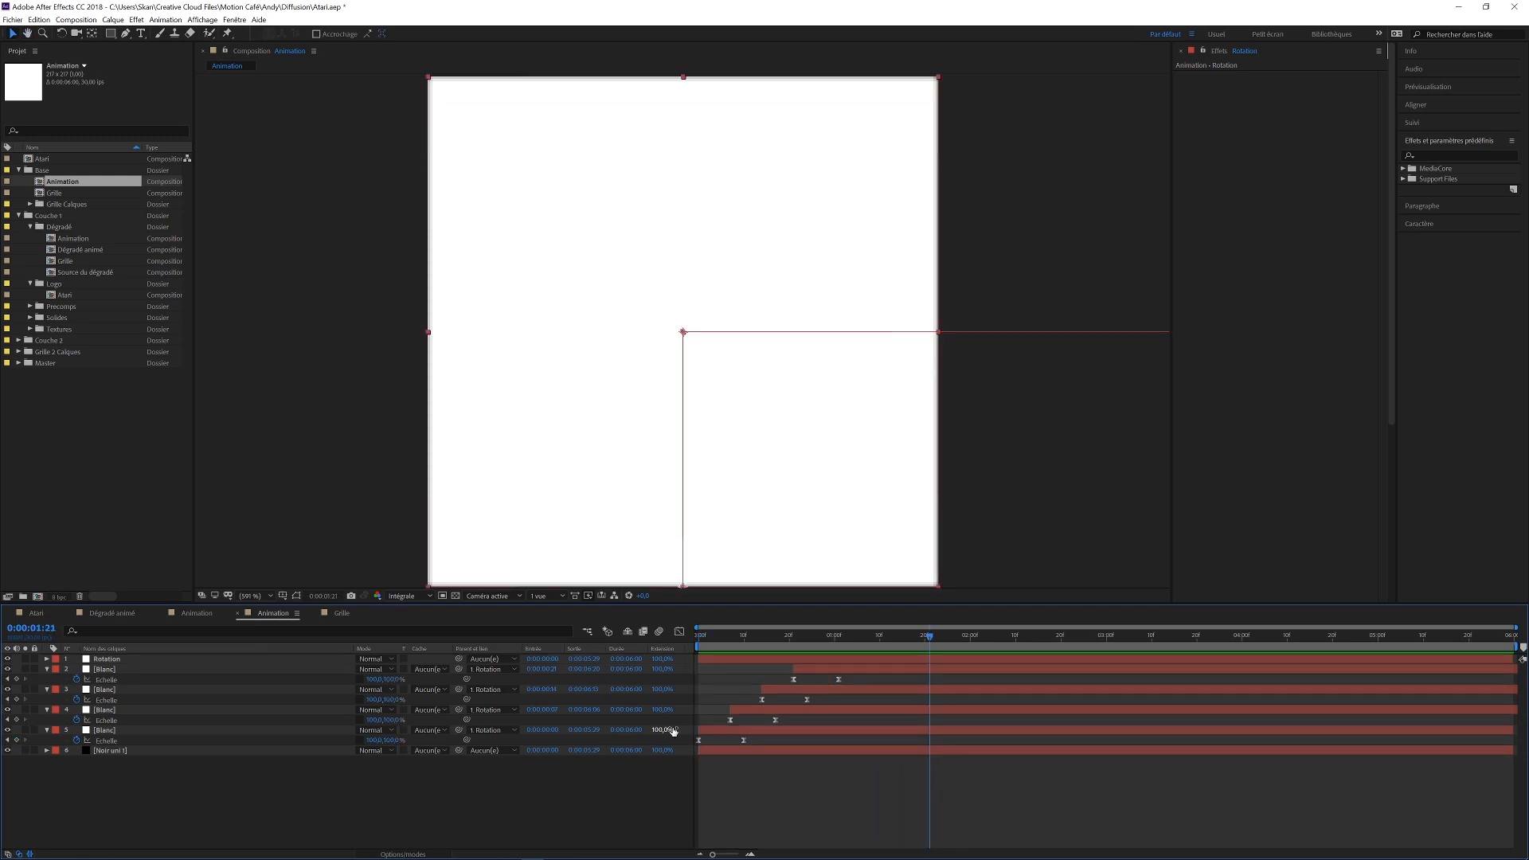
# Show the opacity of every layer in the Animation composition and preview the transition from black to white from frame 0.
pyautogui.hotkey('ctrl', 'a')
pyautogui.press('t')
pyautogui.click(700, 819)
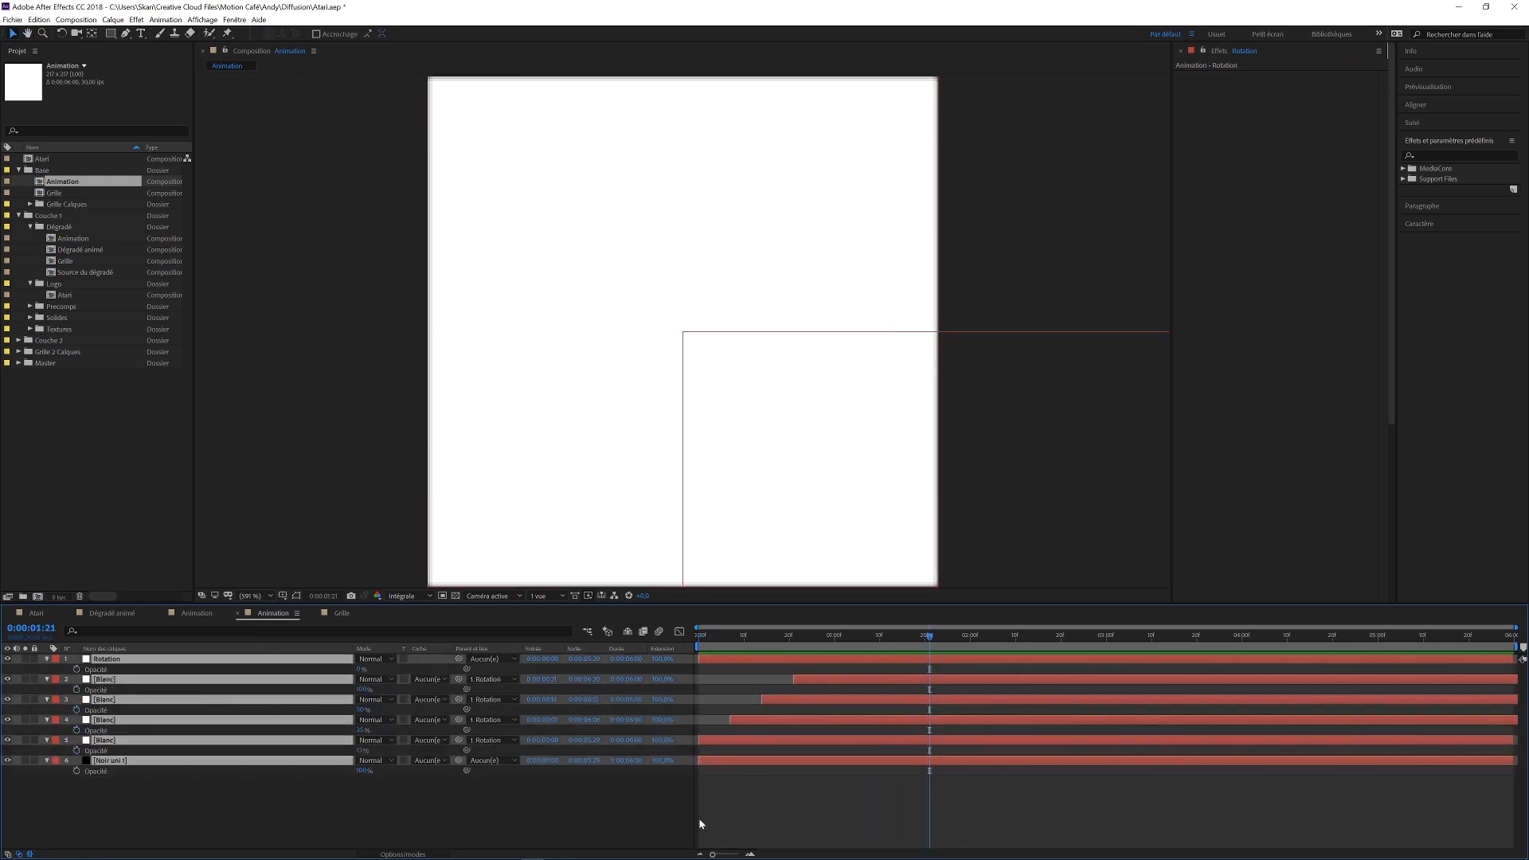
pyautogui.moveTo(929, 661); pyautogui.dragTo(666, 683)
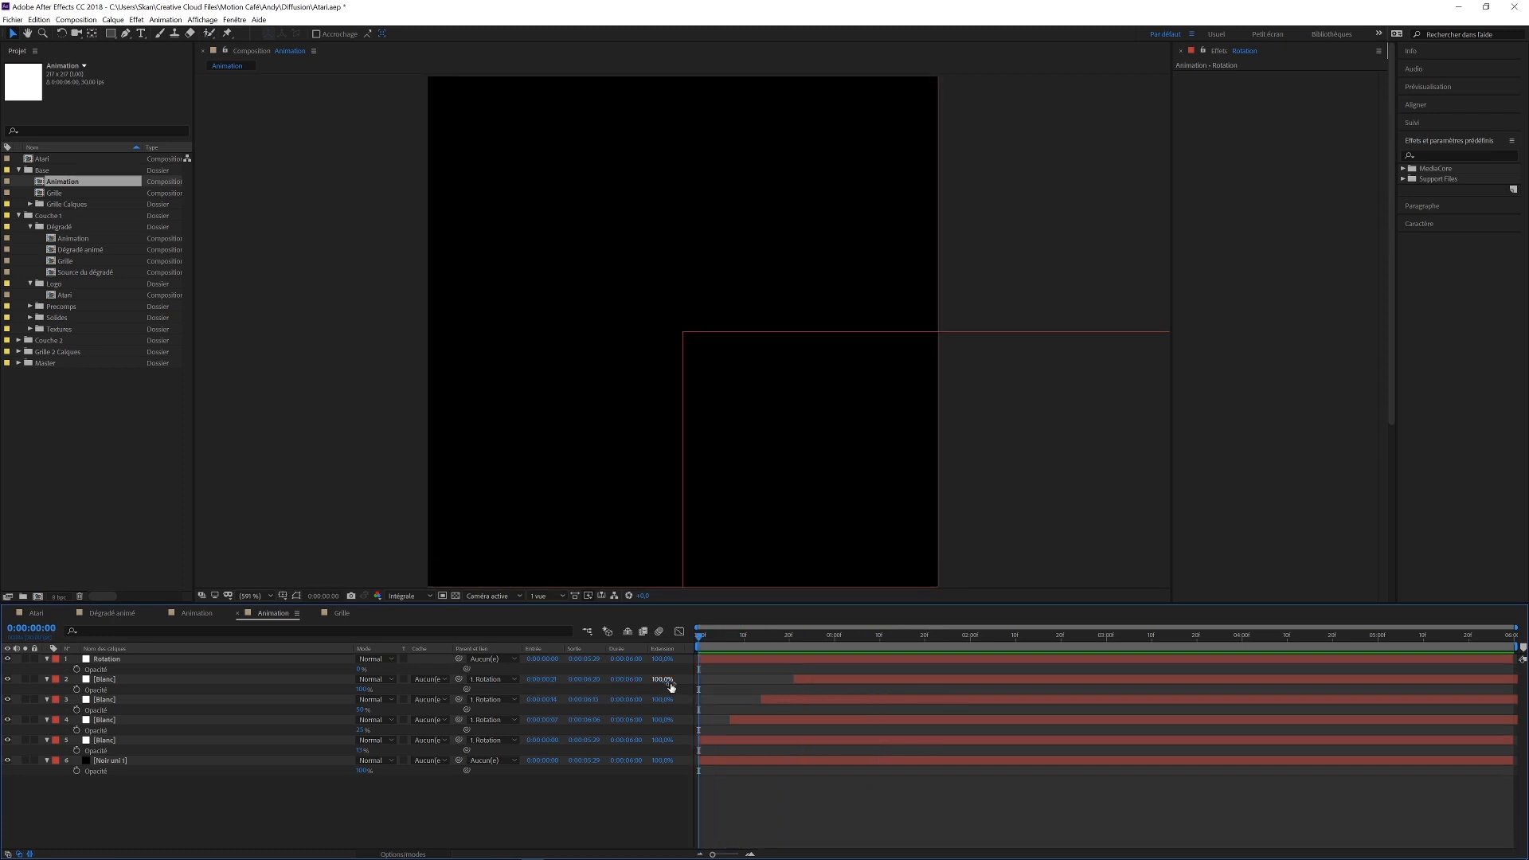
pyautogui.press('space')
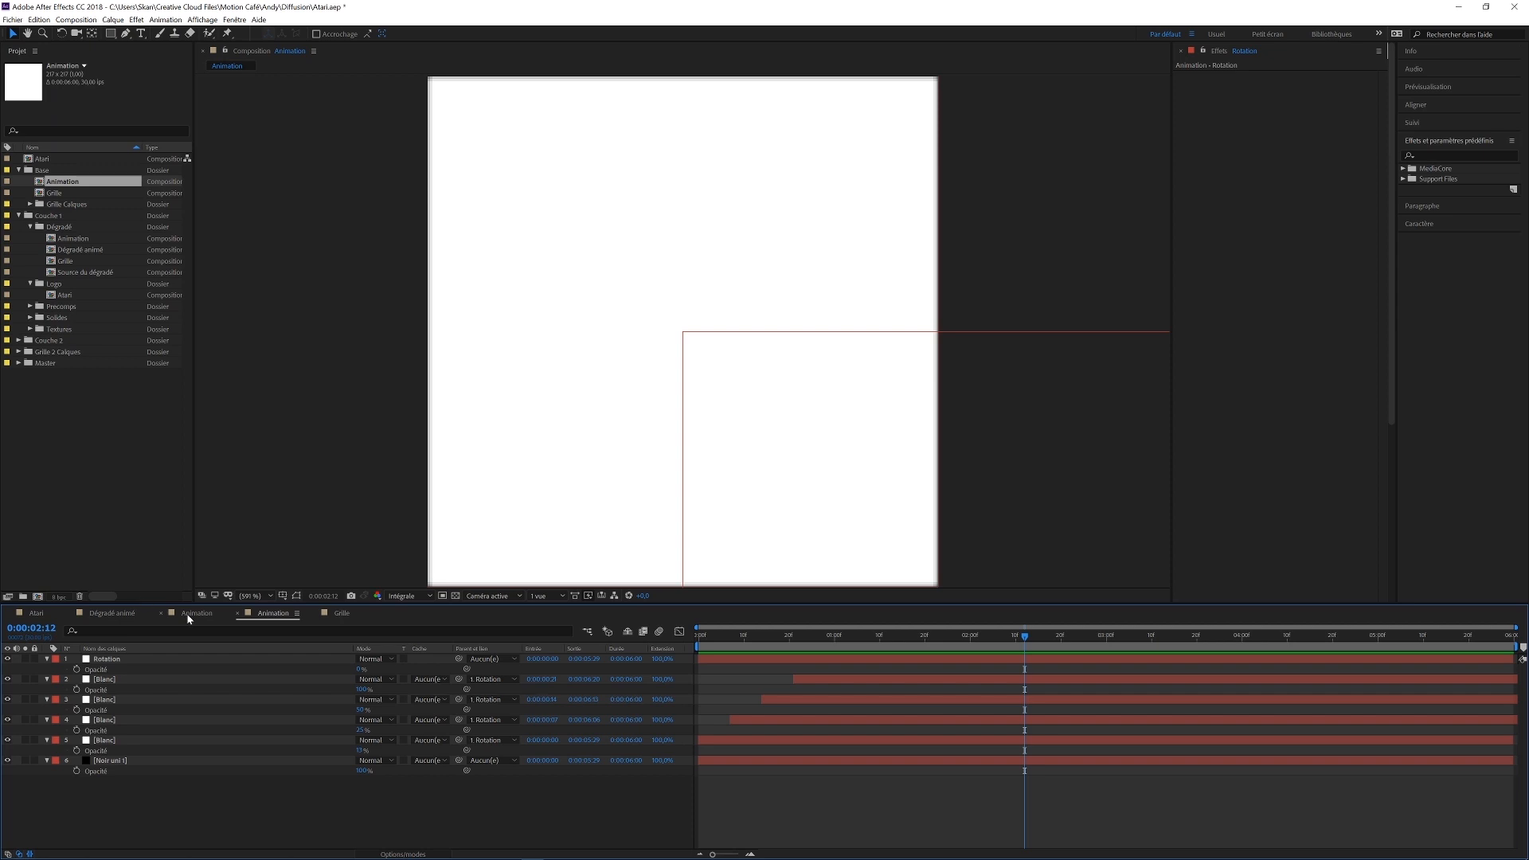
# Replace the selected layers of the Grille composition with the Base folder's Animation composition and scrub through the resulting grid animation.
pyautogui.click(336, 615)
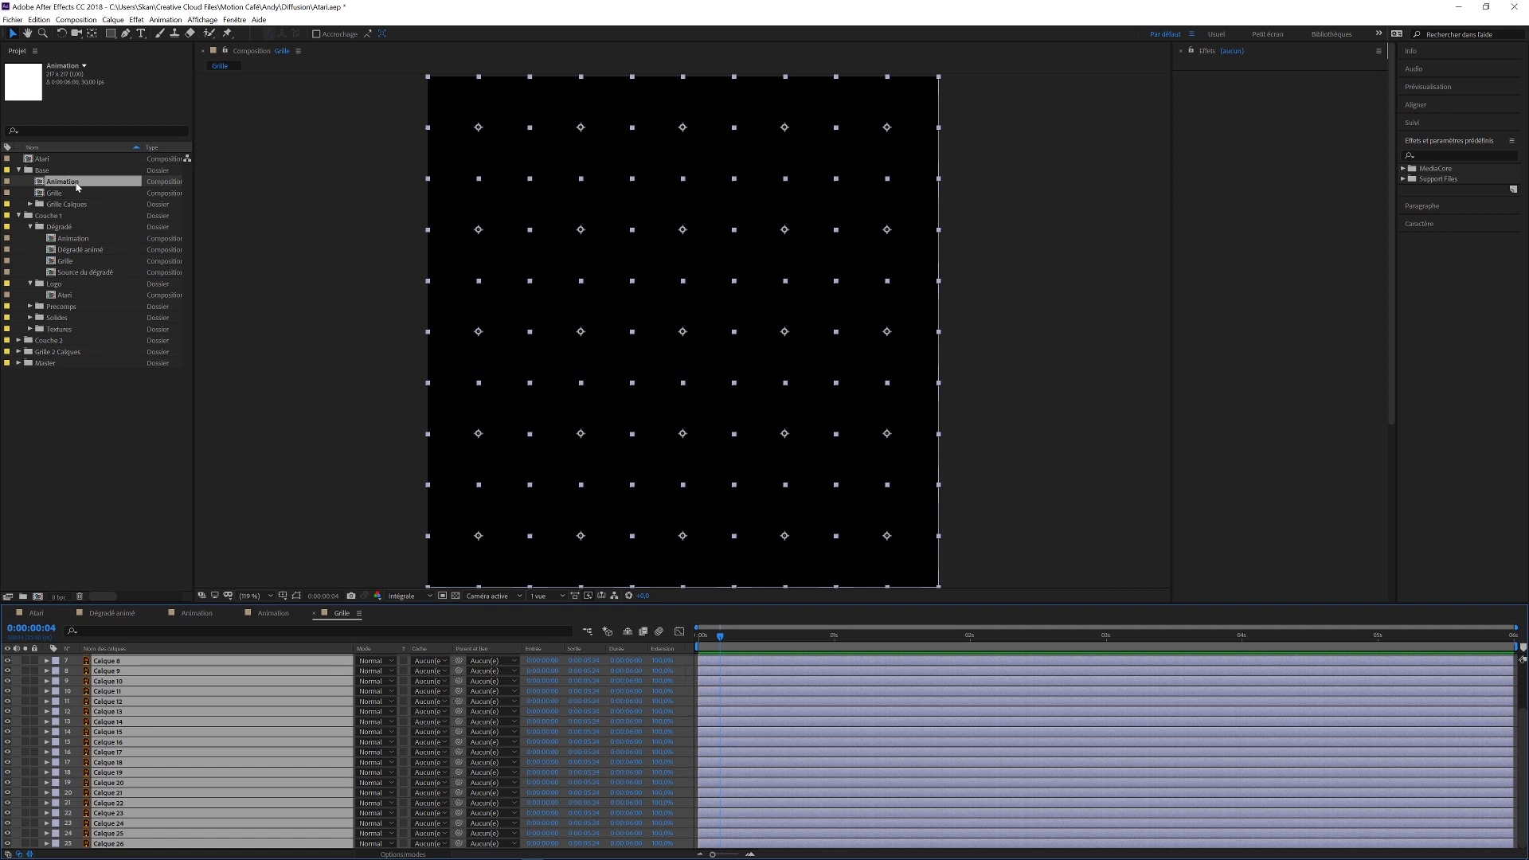
pyautogui.moveTo(74, 186); pyautogui.dragTo(195, 755)
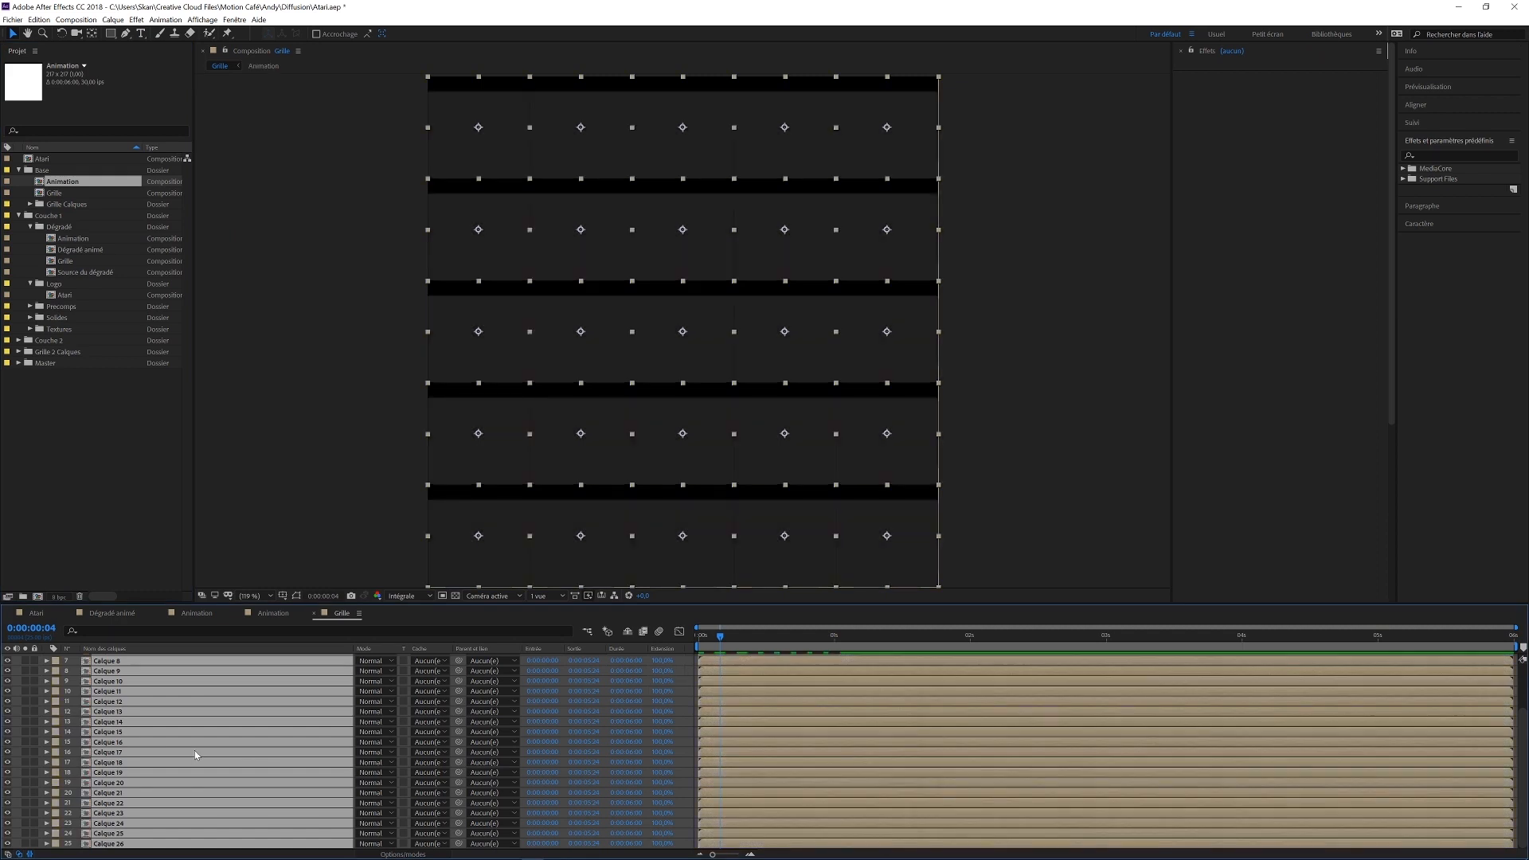
pyautogui.moveTo(710, 635); pyautogui.dragTo(901, 652)
pyautogui.moveTo(1012, 655); pyautogui.dragTo(1025, 656)
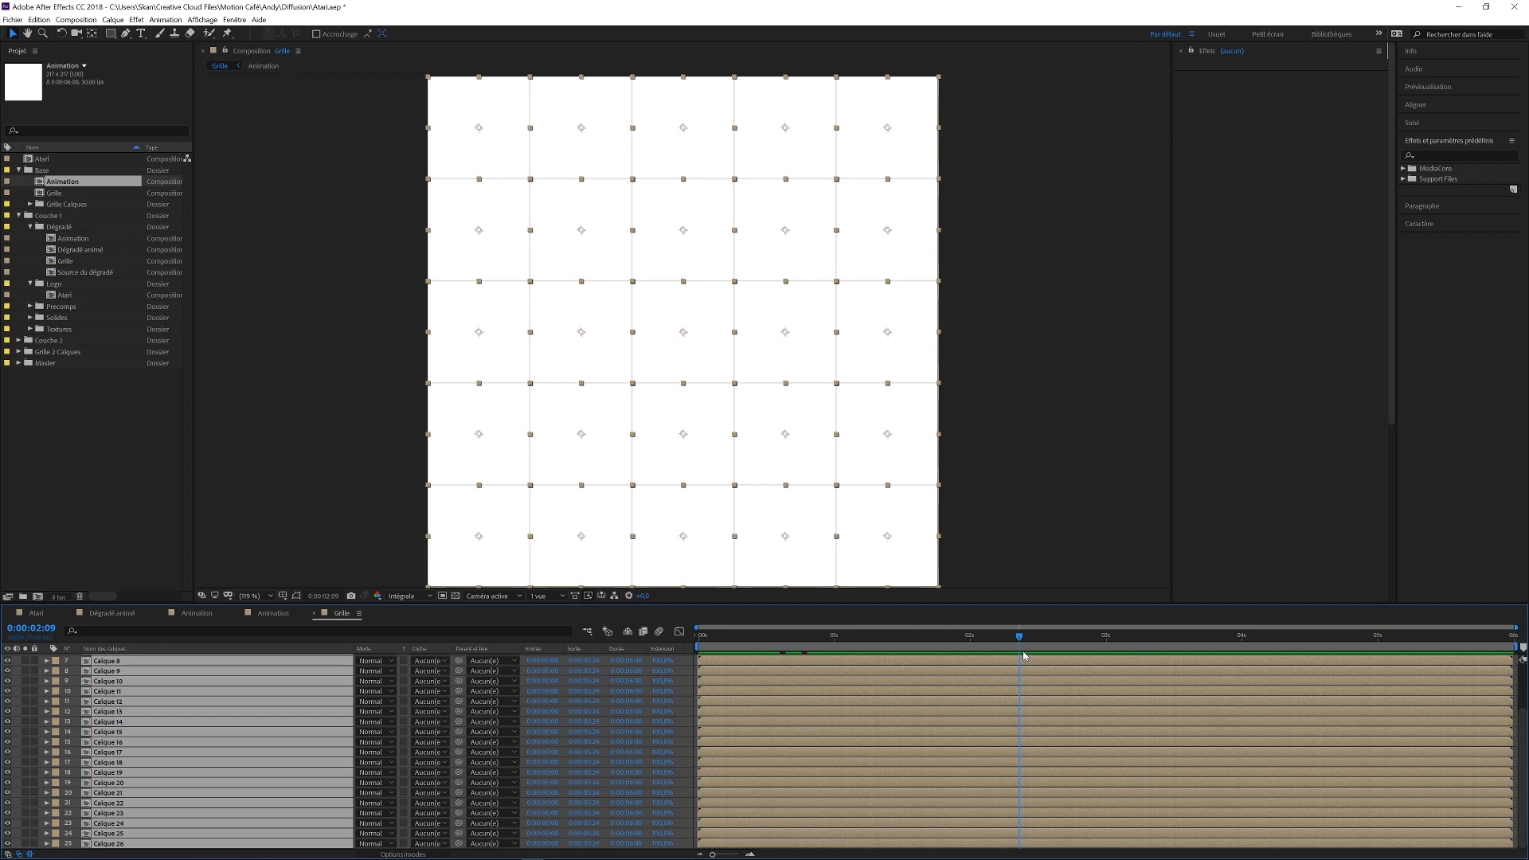
pyautogui.moveTo(908, 642); pyautogui.dragTo(835, 639)
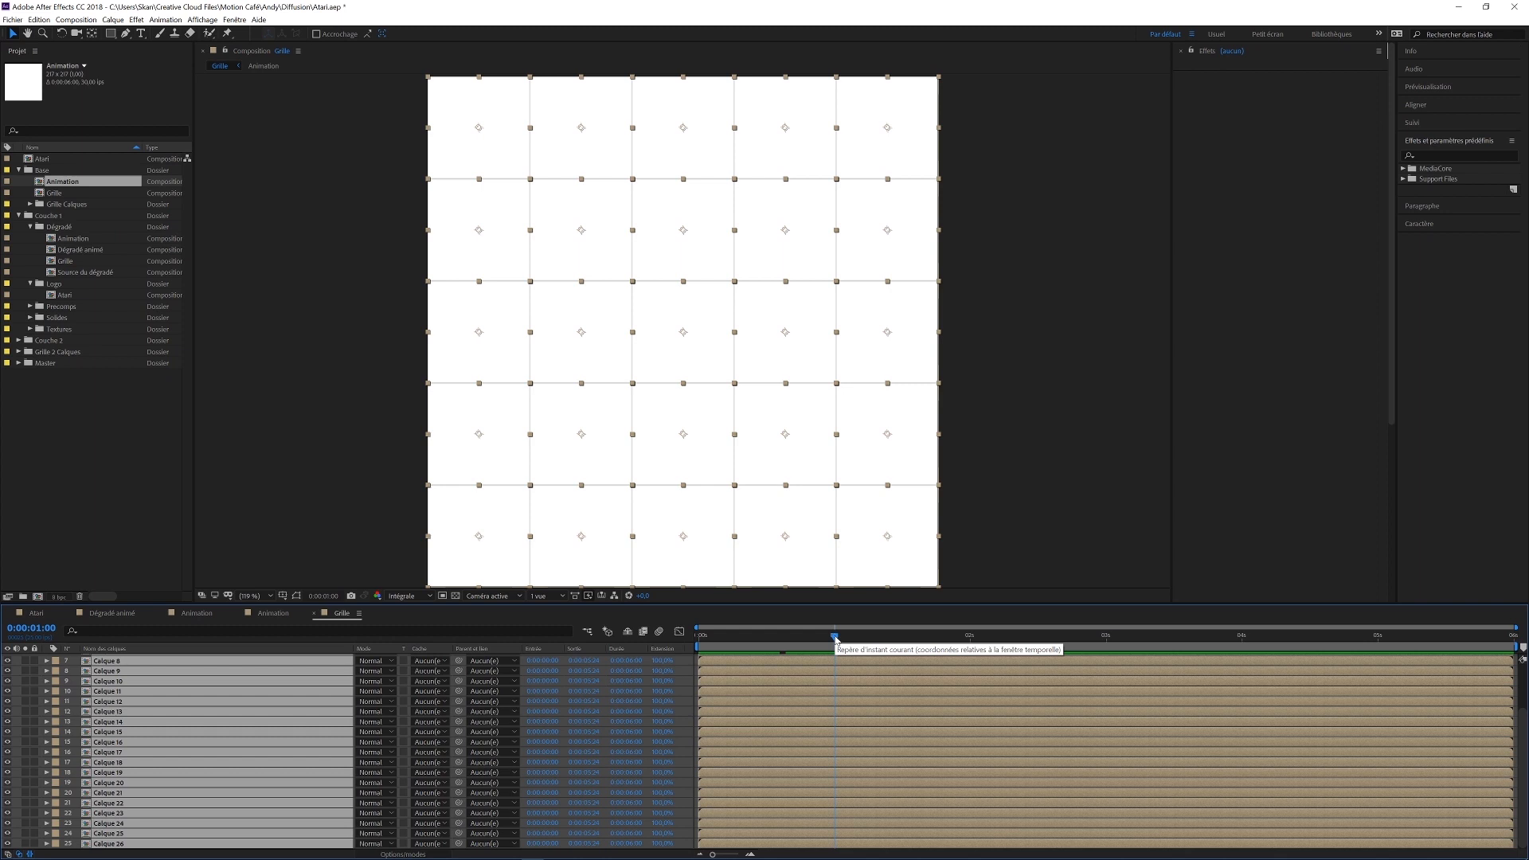
# Scrub through the Dégradé folder's Animation composition, and open its parent Dégradé animé at 0:00:07:24.
pyautogui.click(200, 614)
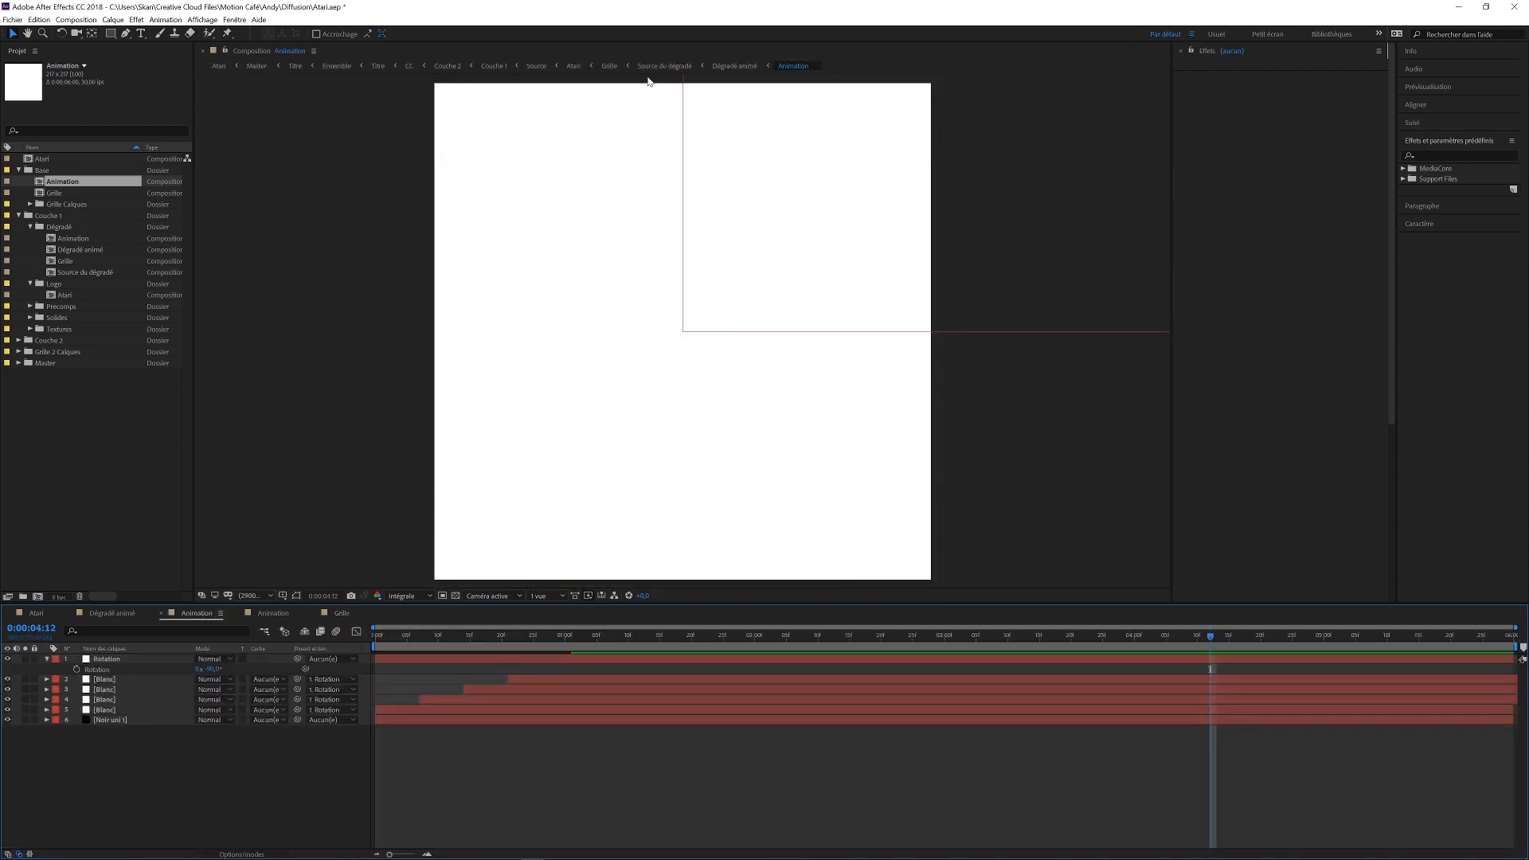
pyautogui.moveTo(1206, 638); pyautogui.dragTo(945, 686)
pyautogui.click(736, 67)
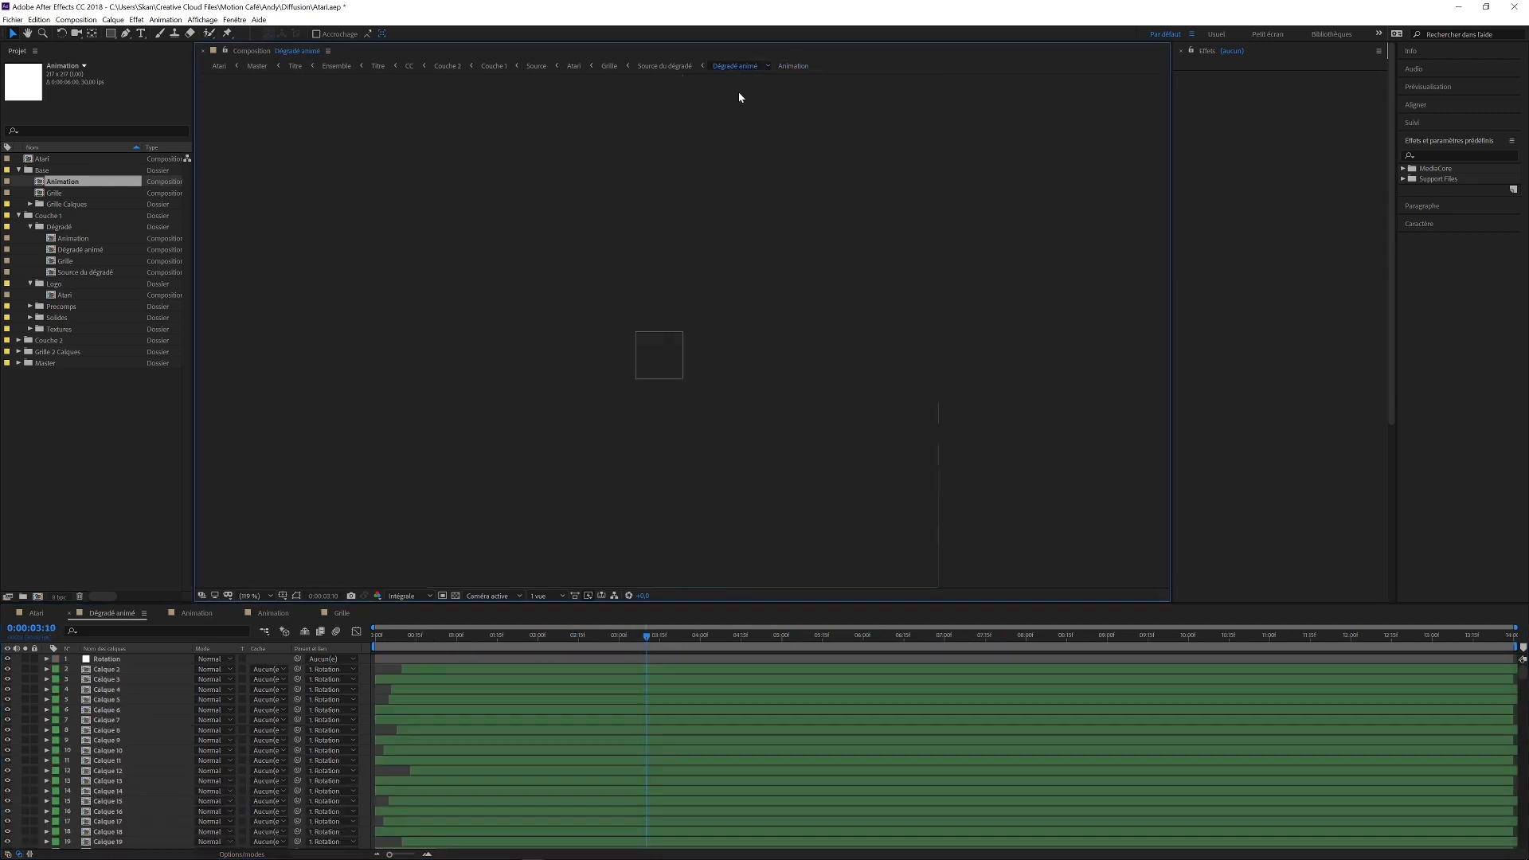
pyautogui.moveTo(647, 644); pyautogui.dragTo(1010, 674)
# Examine the colour-labelled rows of layers in Dégradé animé and their staggered start times, down to Calque 626 and back up.
pyautogui.scroll(-20, 149, 743)
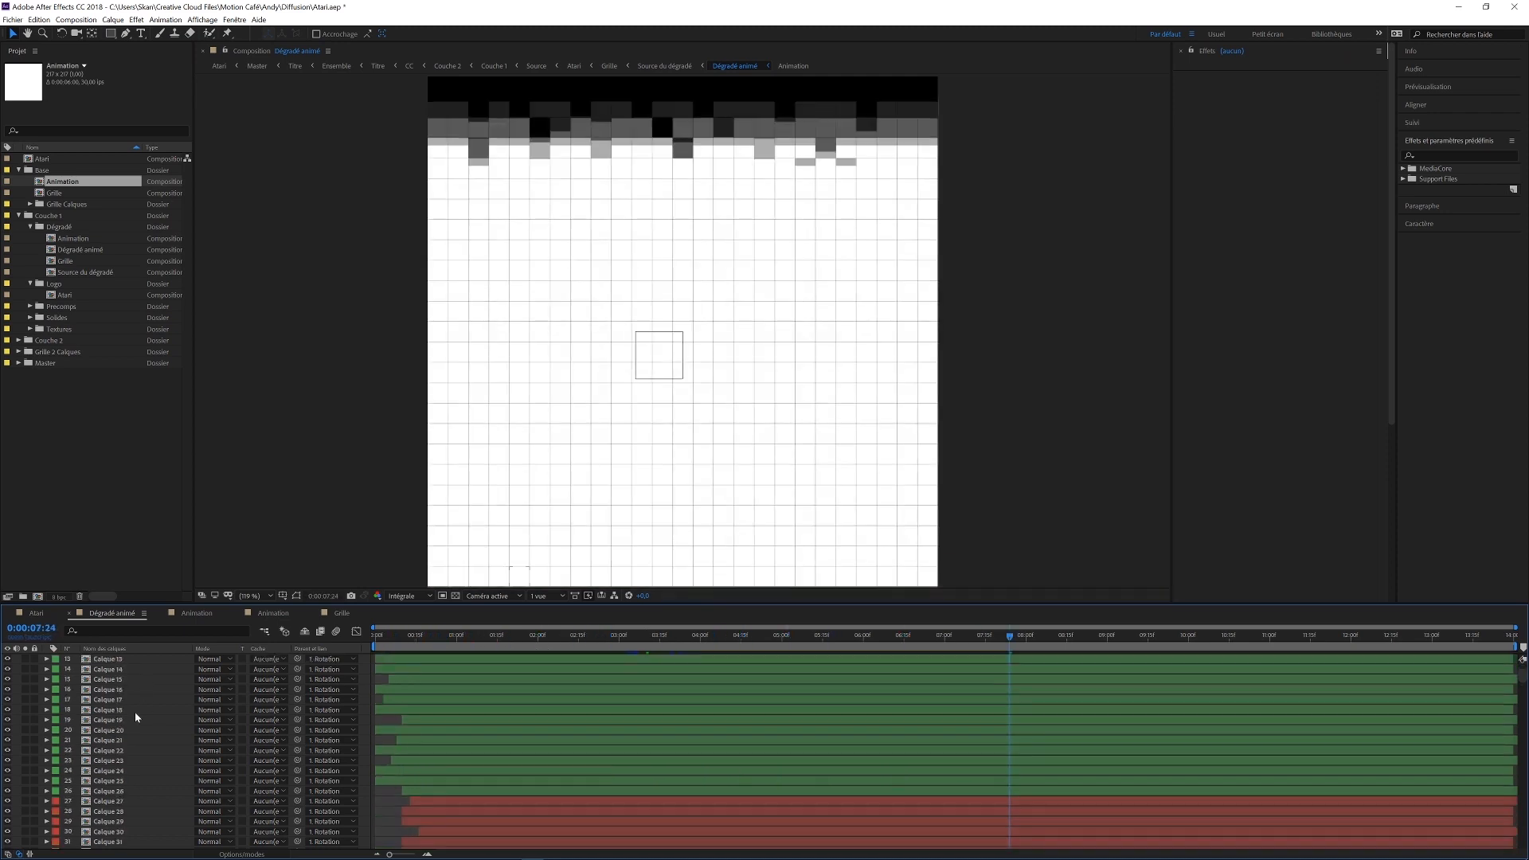
pyautogui.scroll(-20, 164, 819)
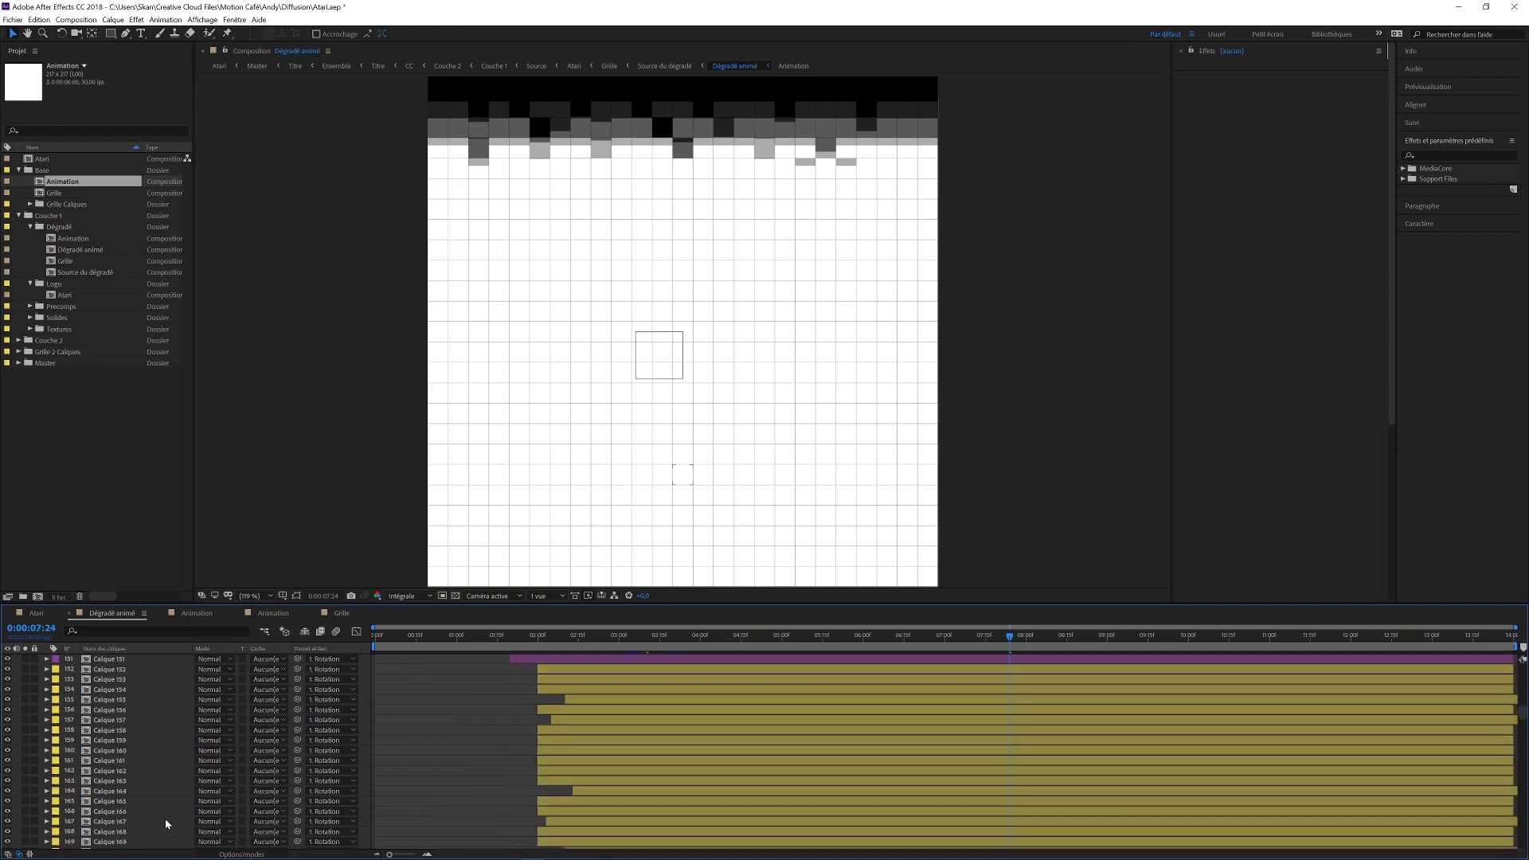
pyautogui.scroll(-20, 168, 825)
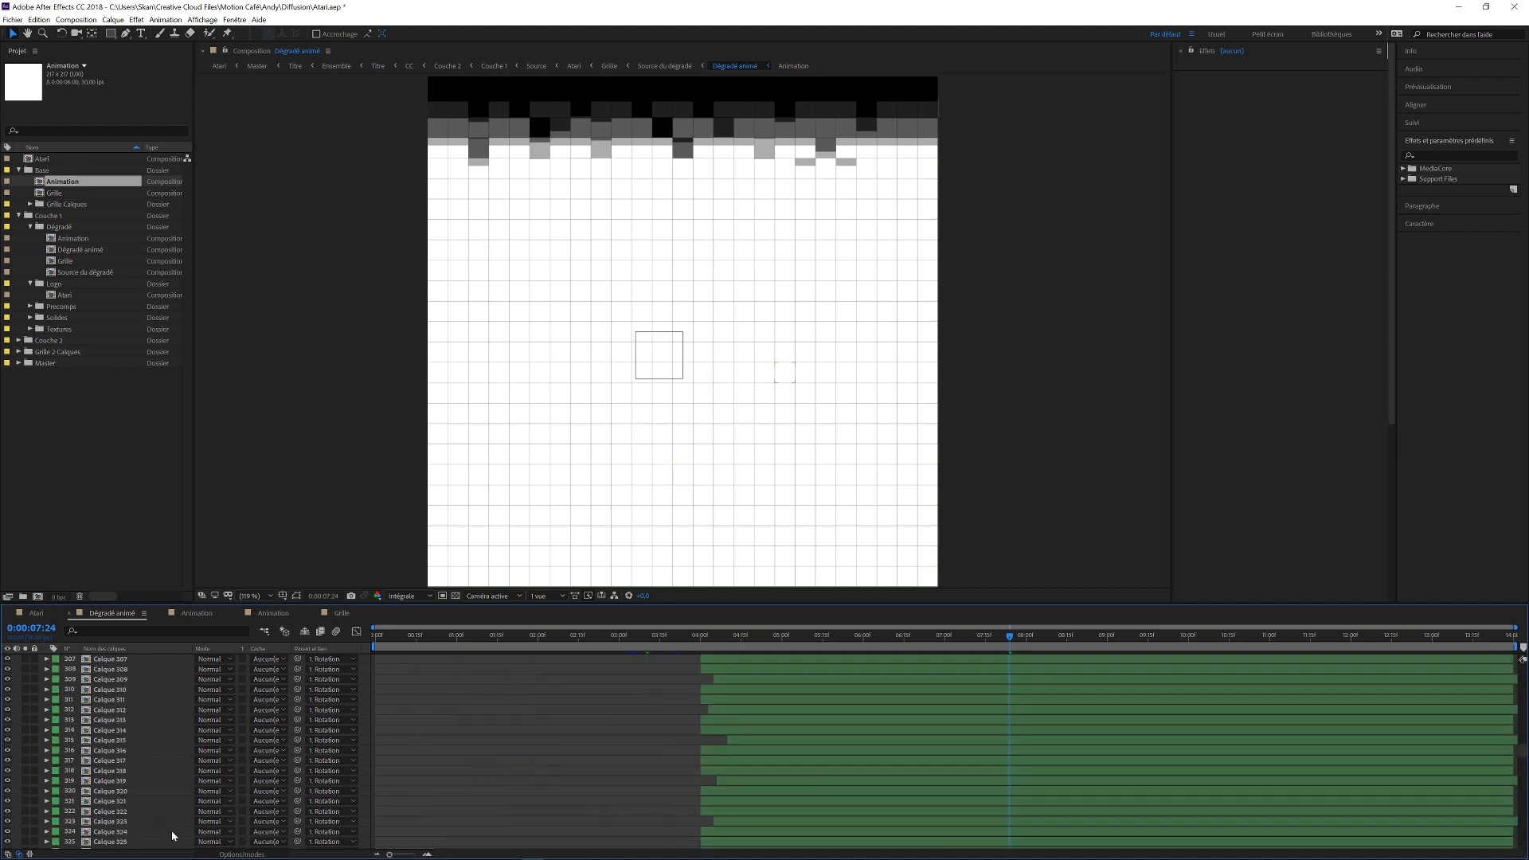
pyautogui.scroll(-20, 170, 829)
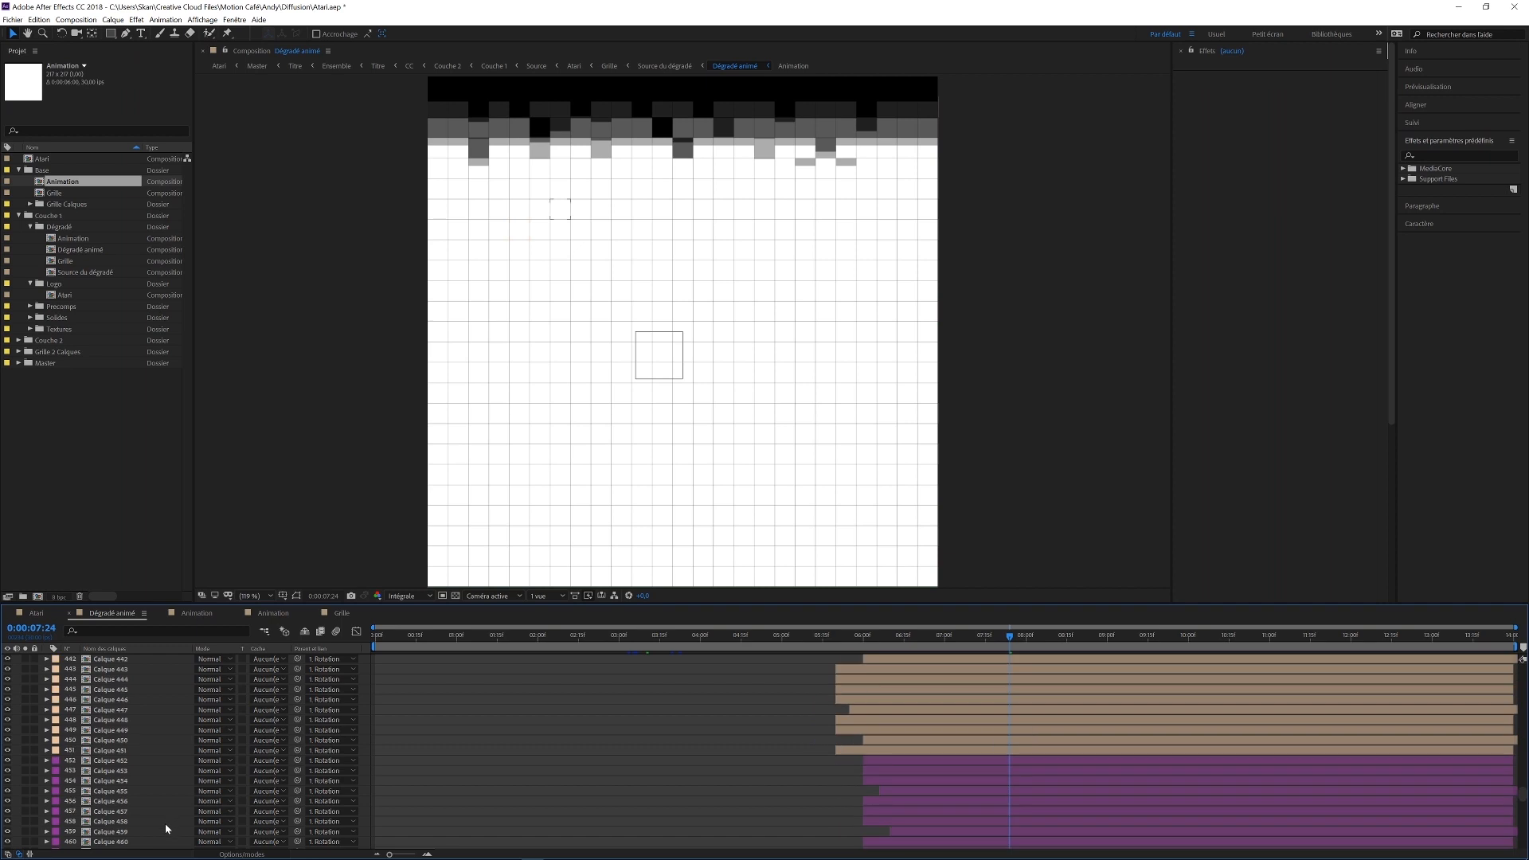
pyautogui.scroll(-20, 165, 829)
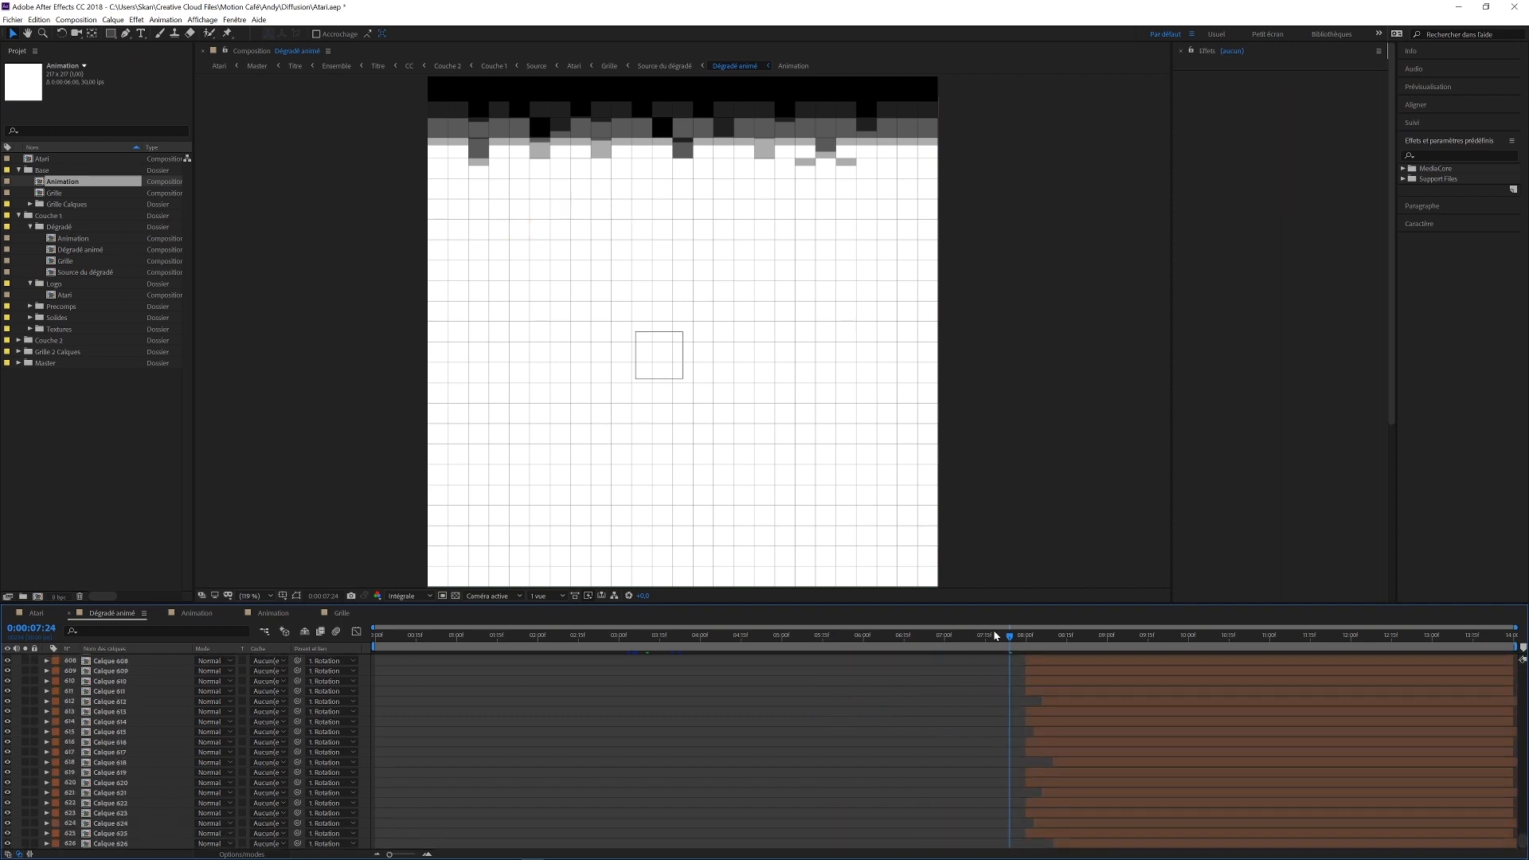
pyautogui.moveTo(1521, 840); pyautogui.dragTo(1516, 763)
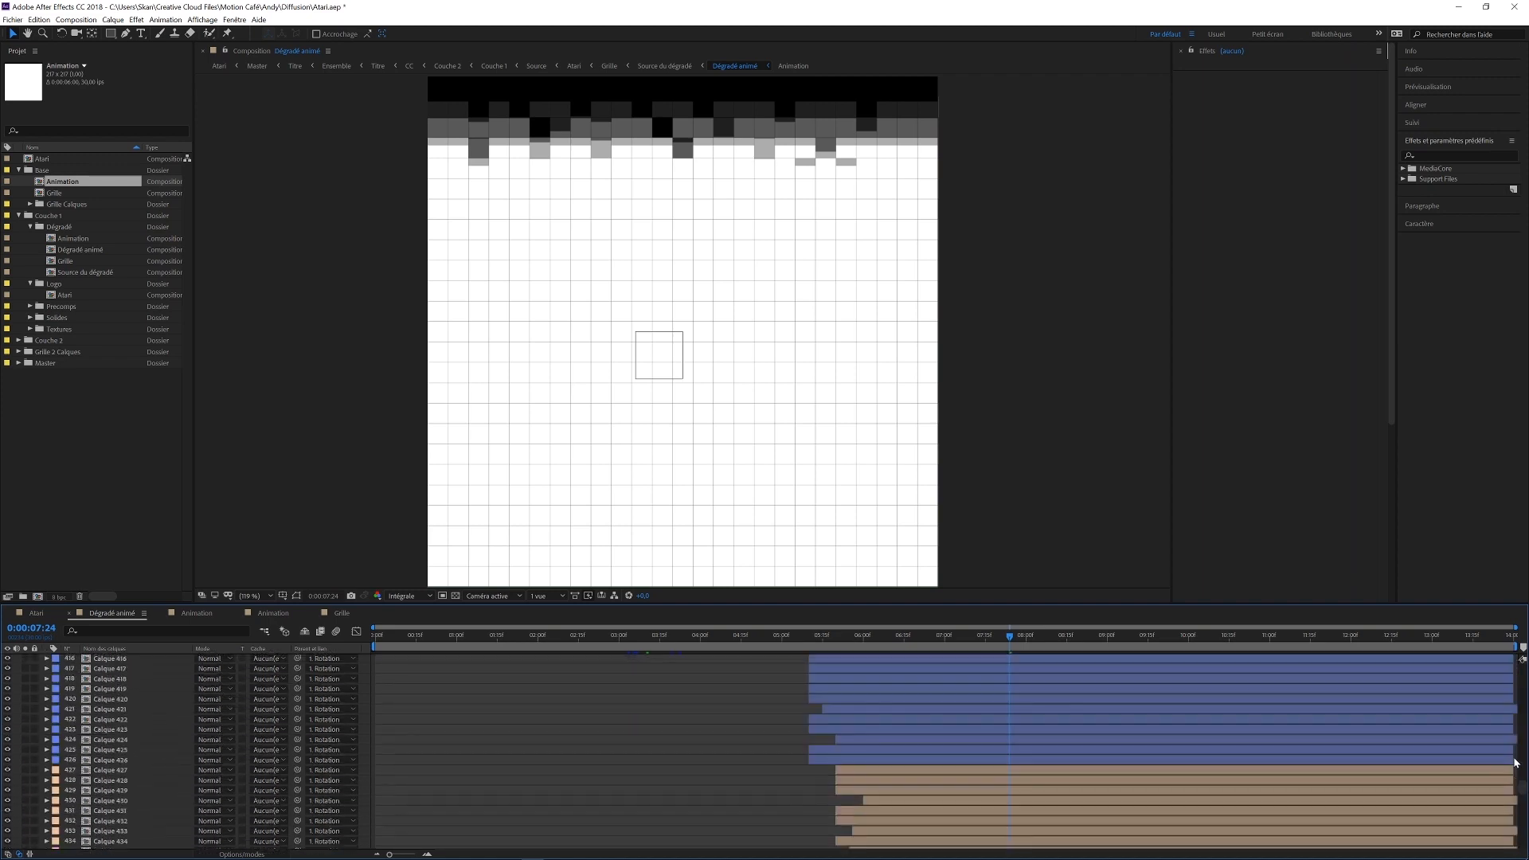
pyautogui.scroll(20, 1520, 706)
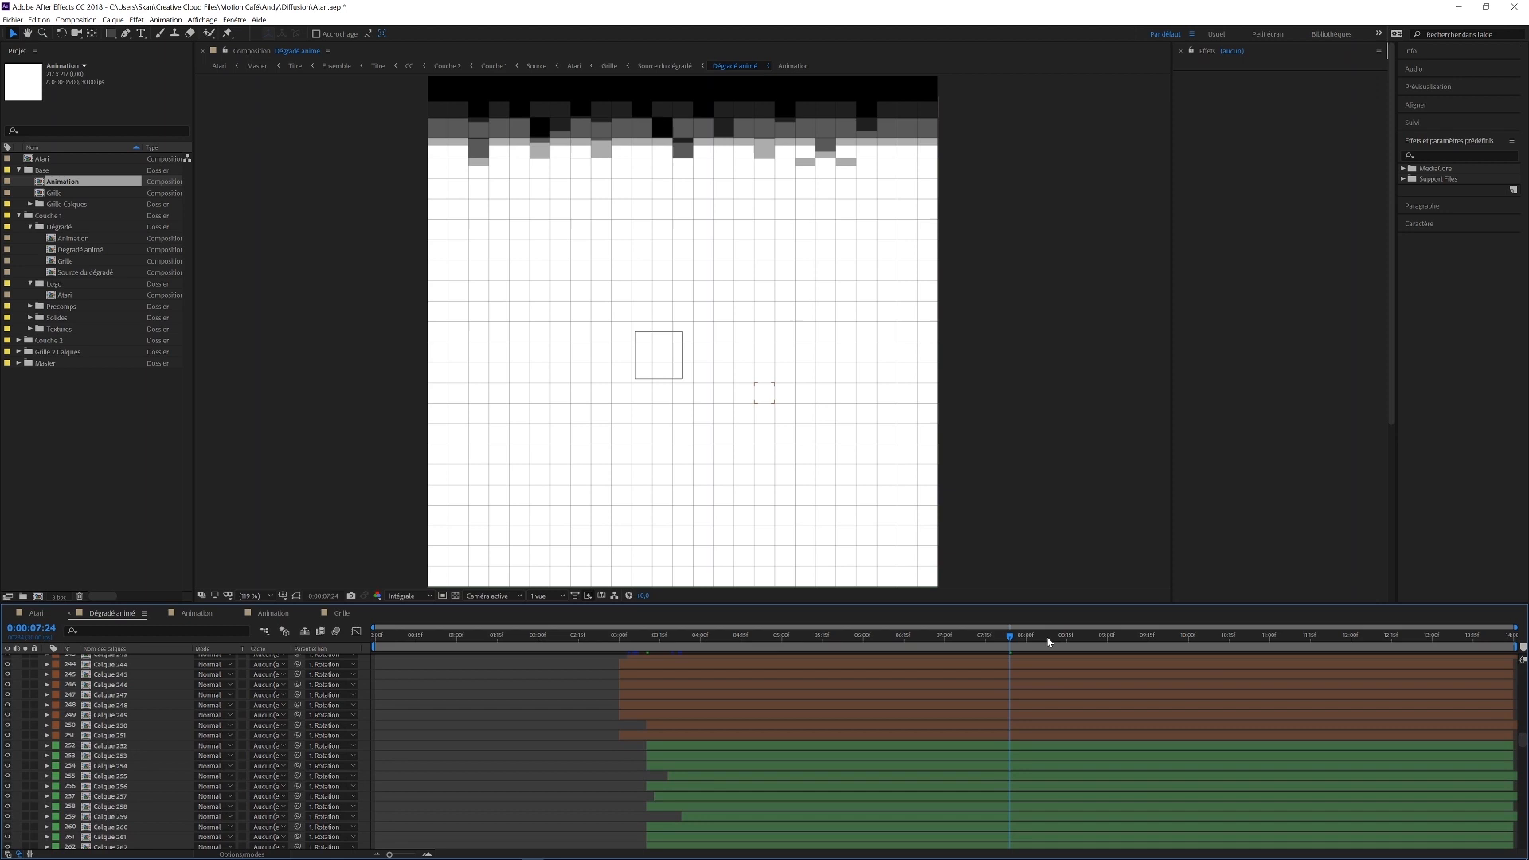
pyautogui.scroll(5, 1135, 682)
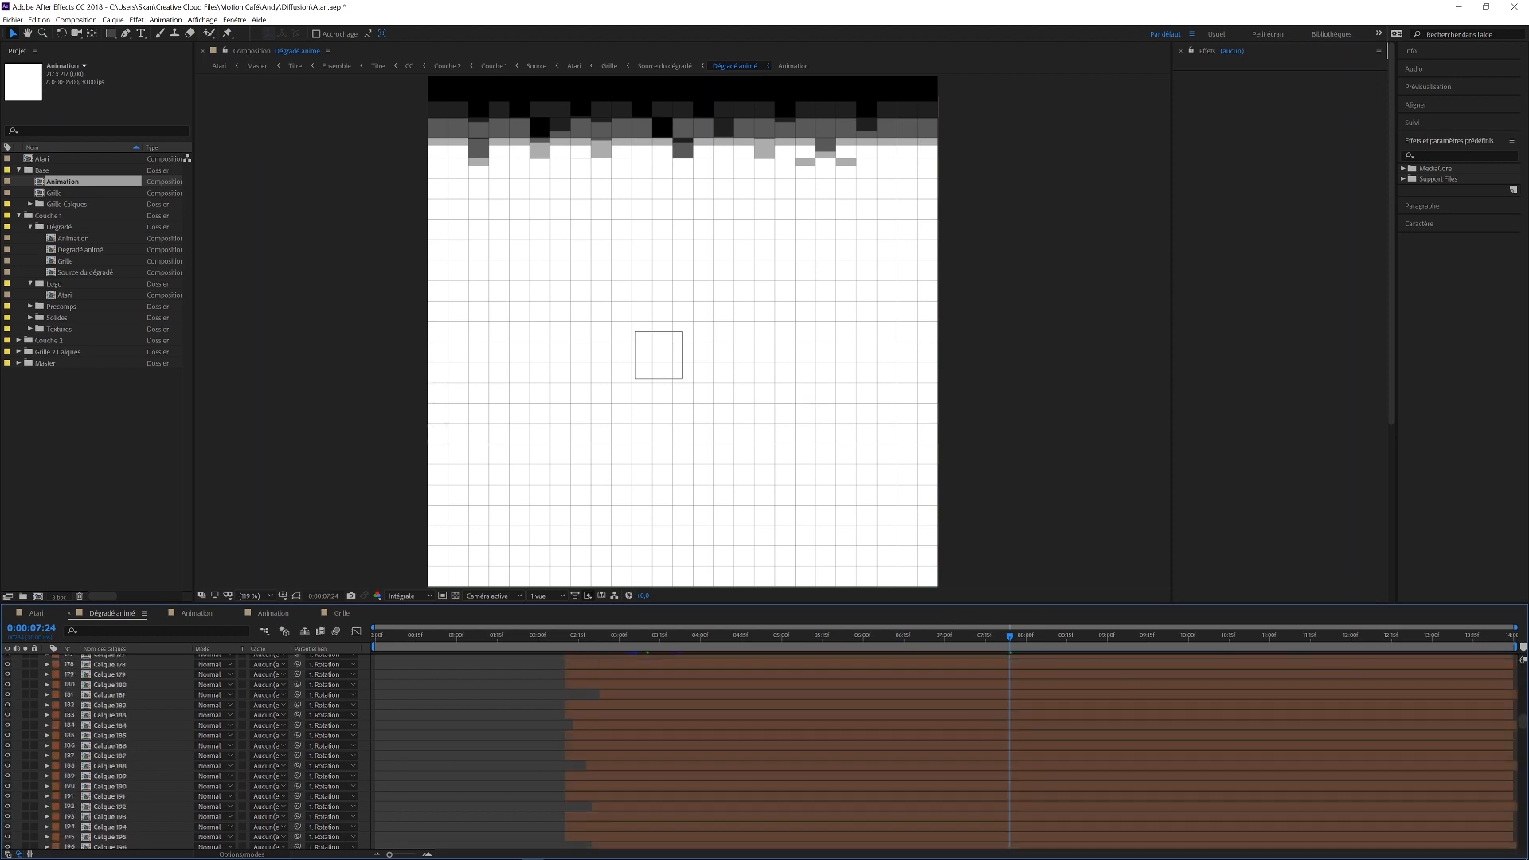
pyautogui.moveTo(1524, 723); pyautogui.dragTo(1522, 669)
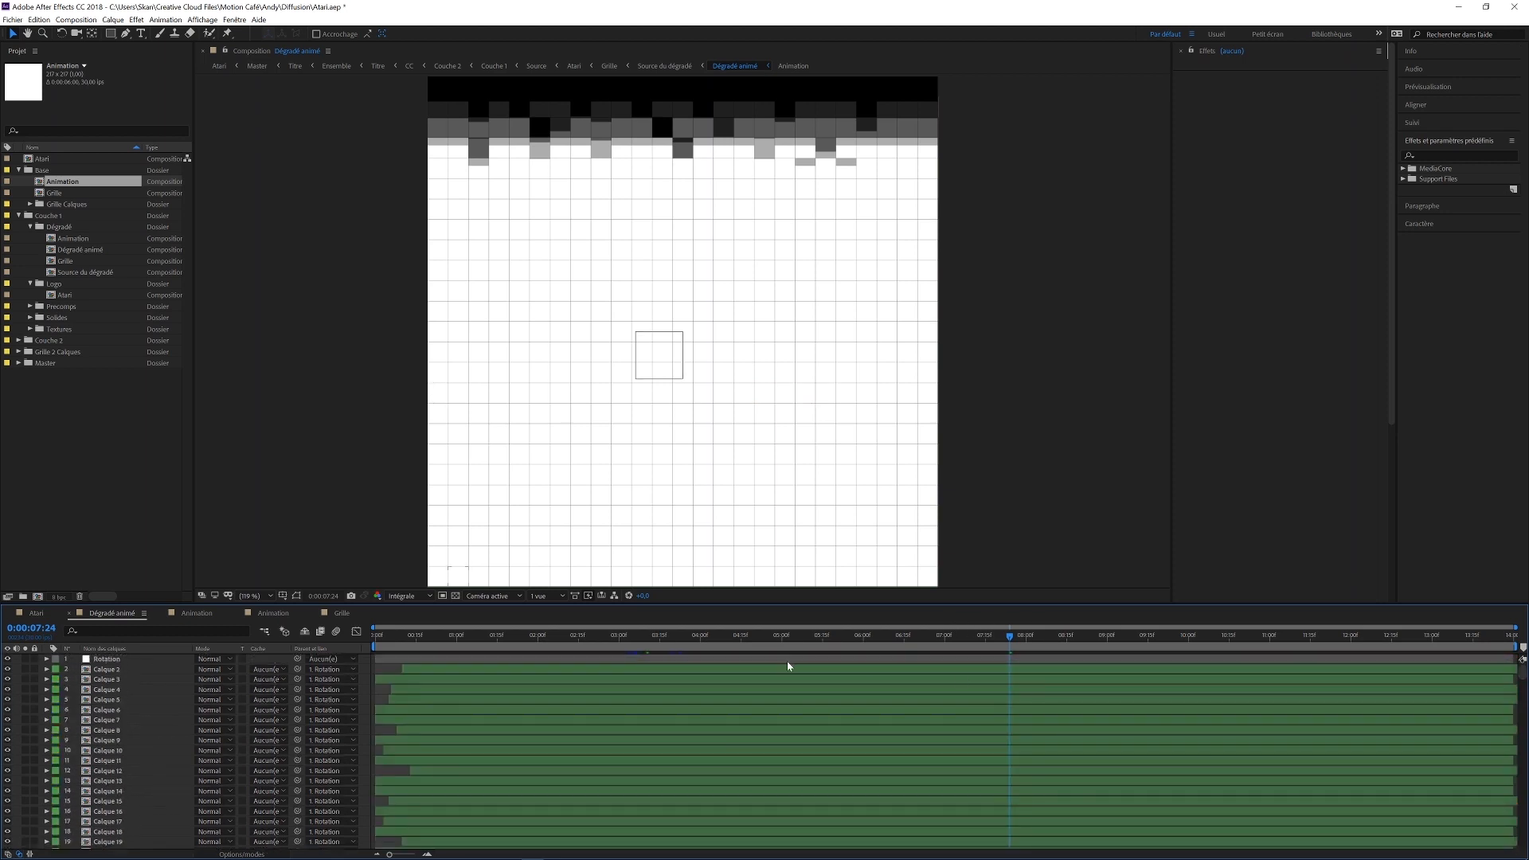
# Preview the Dégradé animé composition from the first frame and stop at 0:00:06:21.
pyautogui.moveTo(856, 637); pyautogui.dragTo(208, 654)
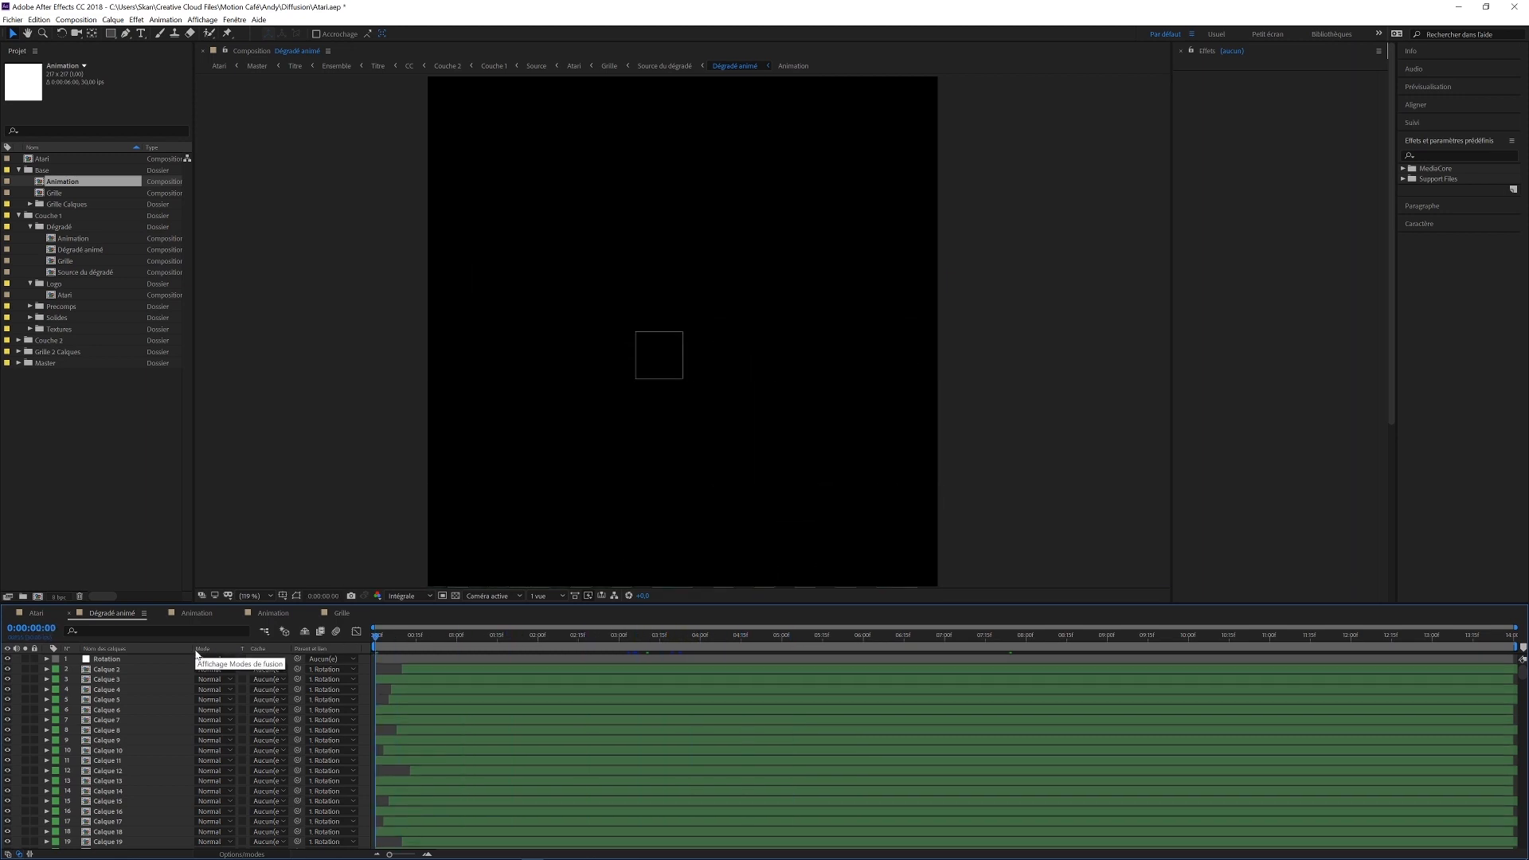
pyautogui.press('space')
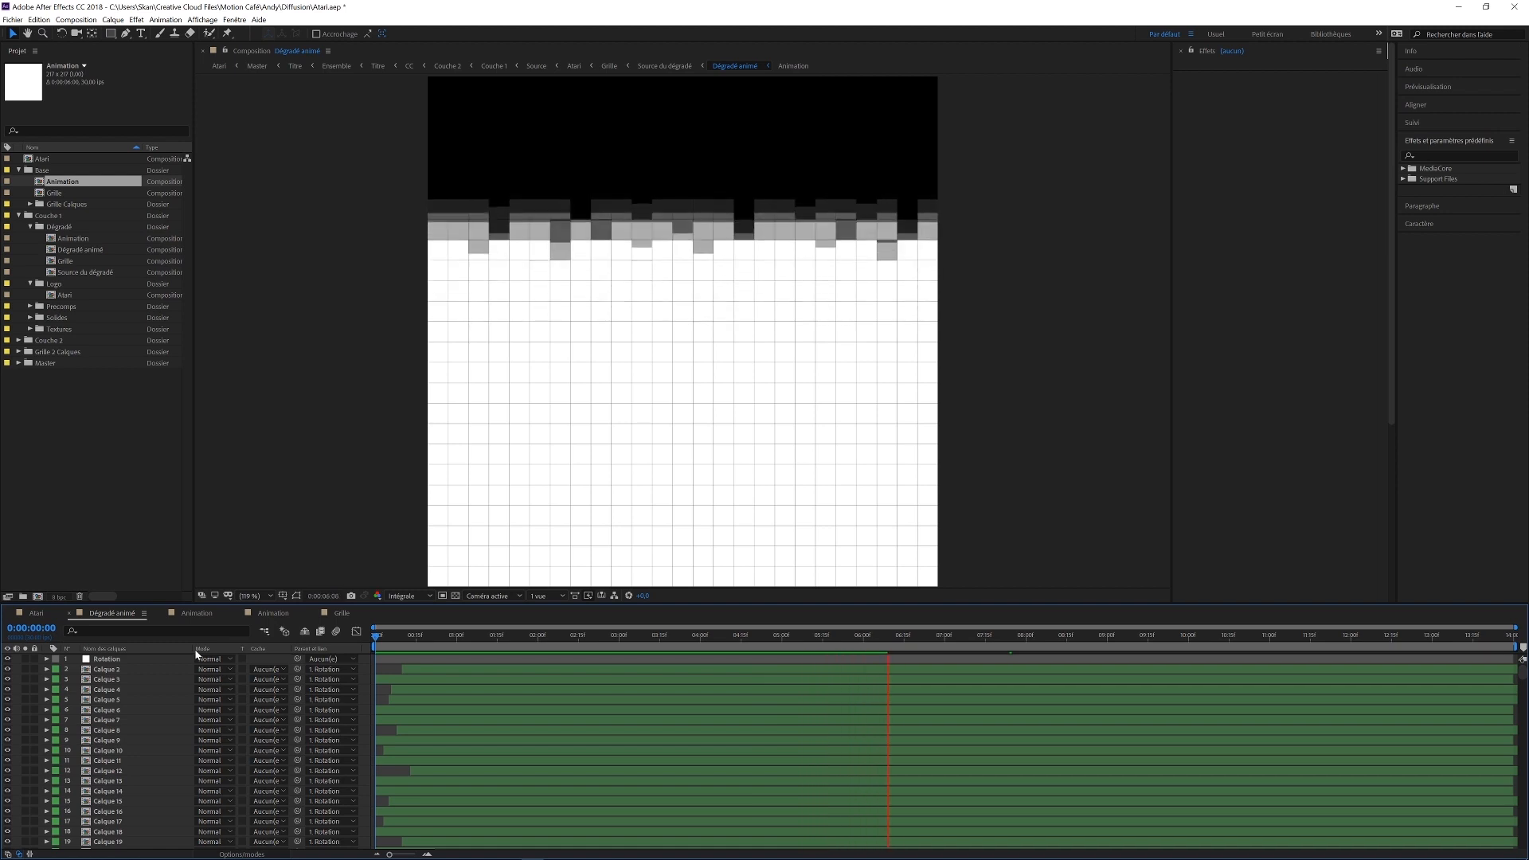
pyautogui.click(916, 641)
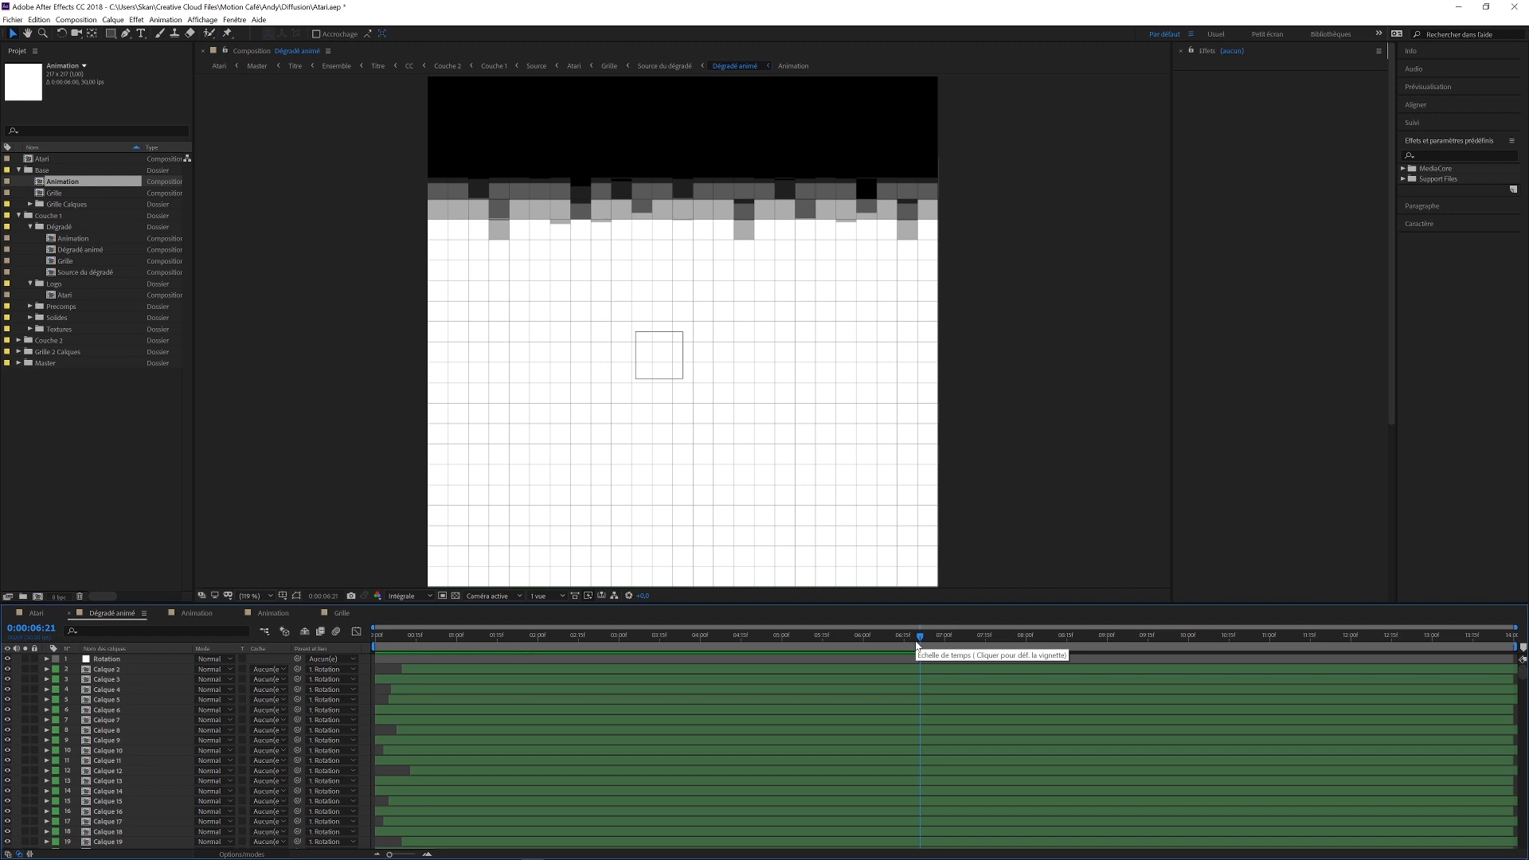
# Open the nested Animation composition of Calque 4, scrub its rotated square animation, and return to Dégradé animé at 0:00:06:15.
pyautogui.doubleClick(116, 690)
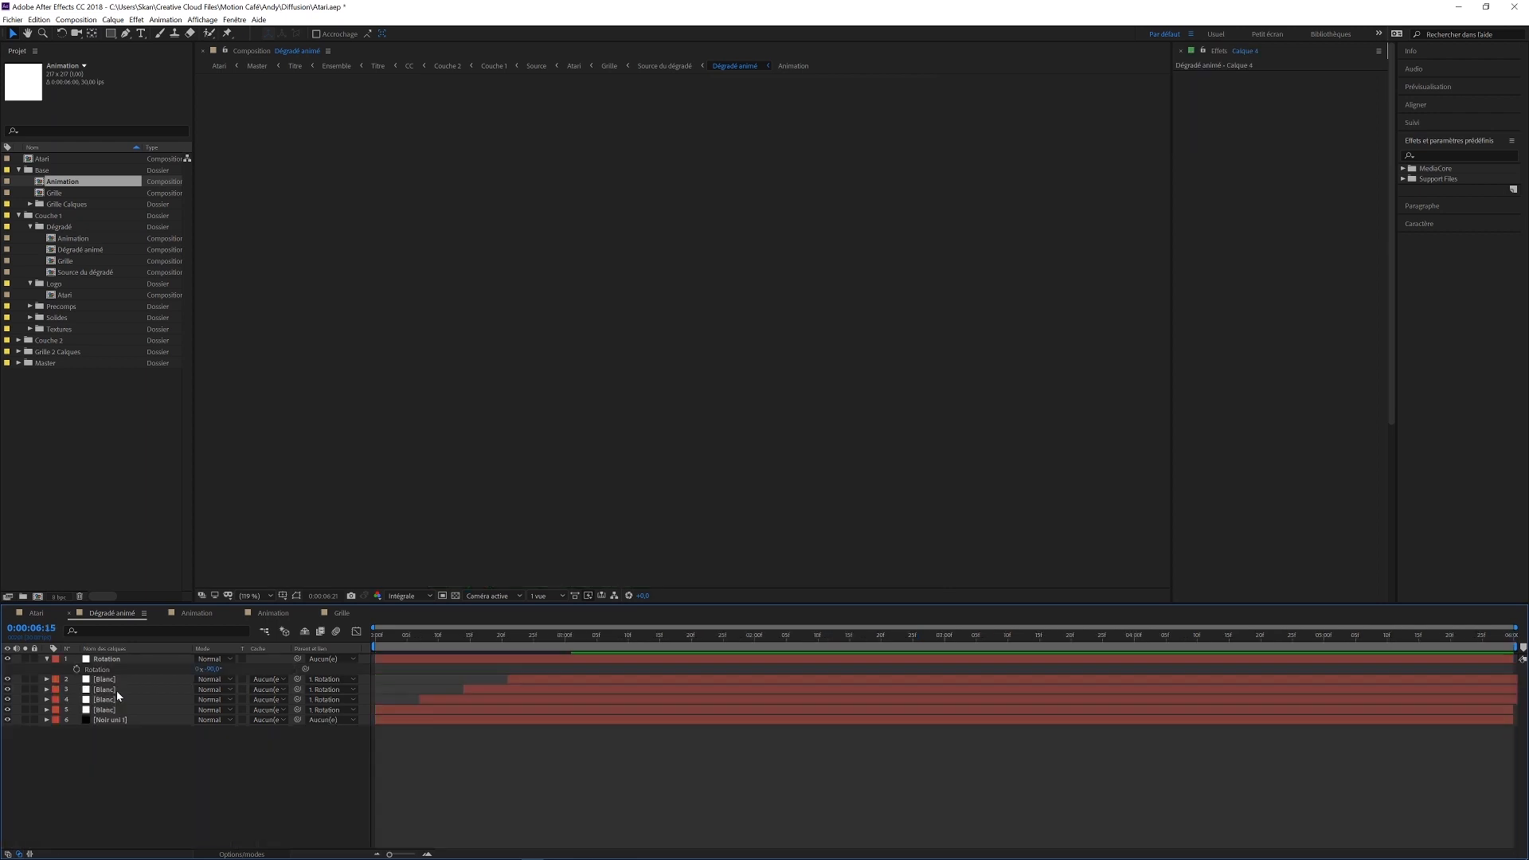
pyautogui.click(395, 641)
pyautogui.press('space')
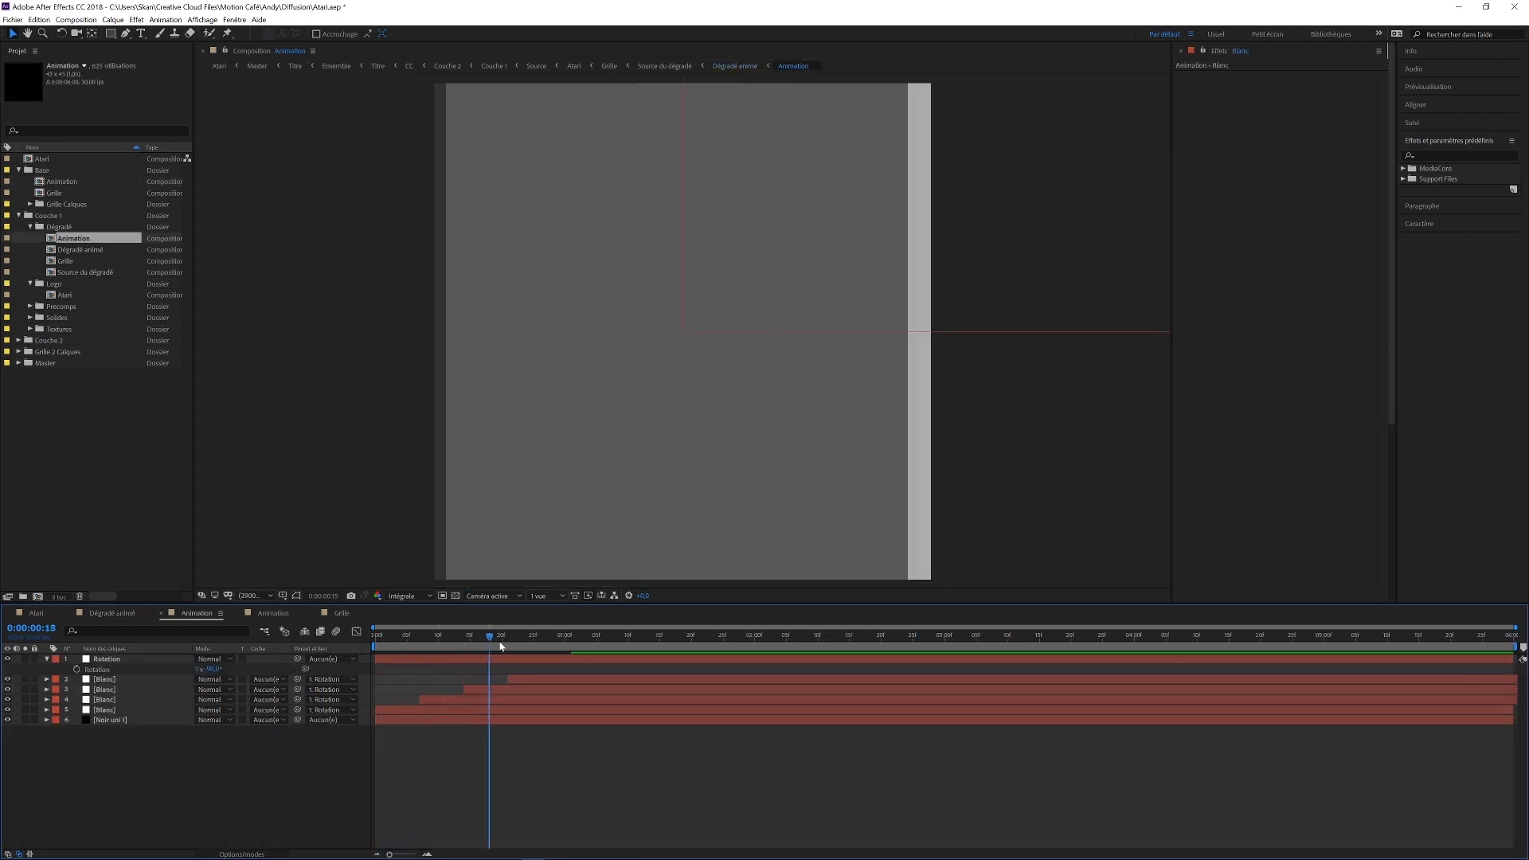
pyautogui.moveTo(1096, 683); pyautogui.dragTo(616, 675)
pyautogui.click(736, 66)
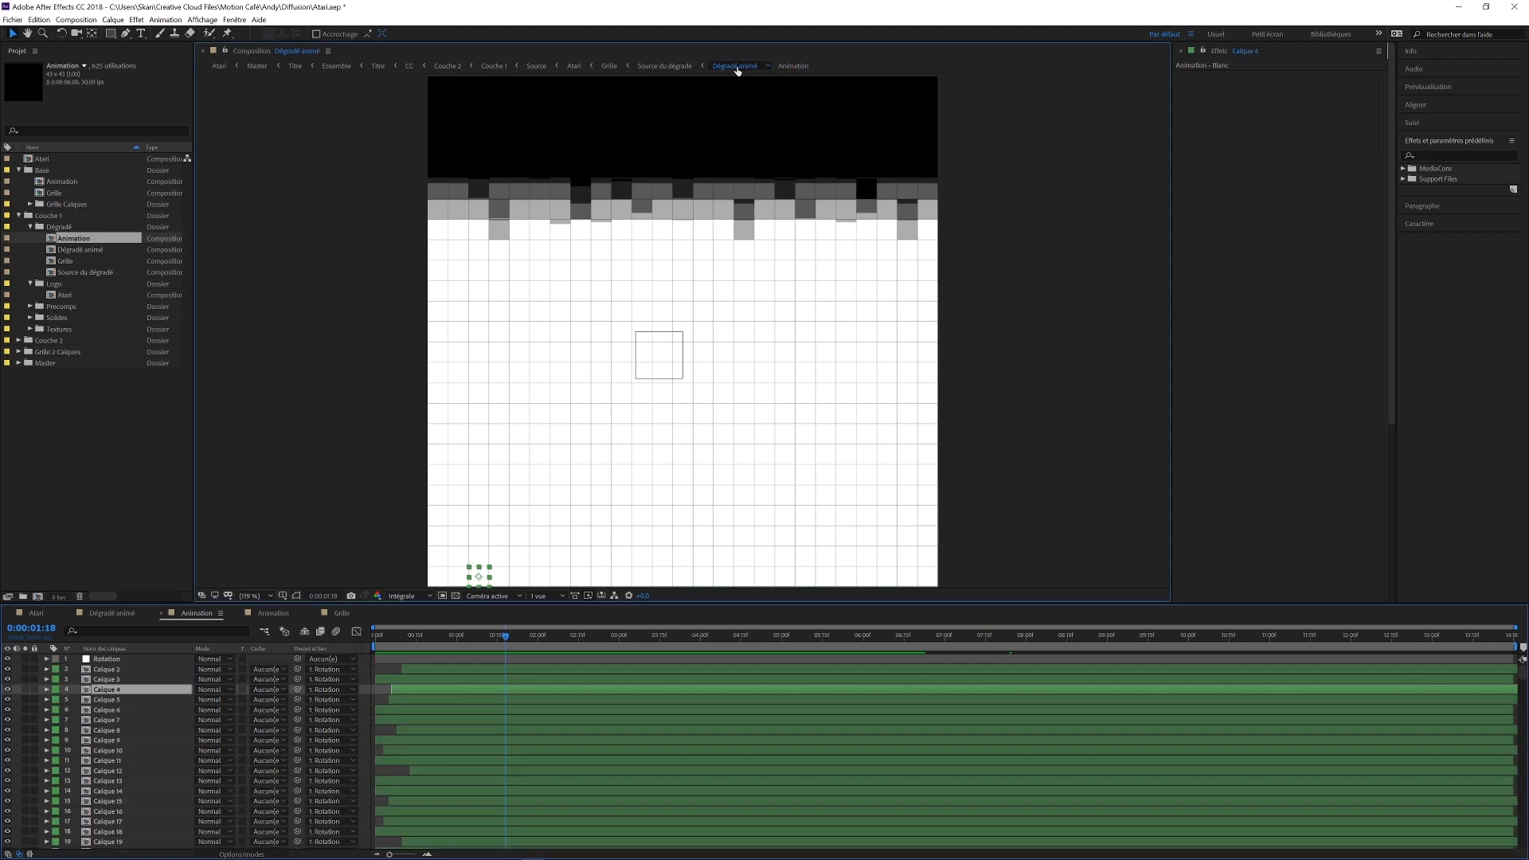
pyautogui.moveTo(508, 637); pyautogui.dragTo(905, 639)
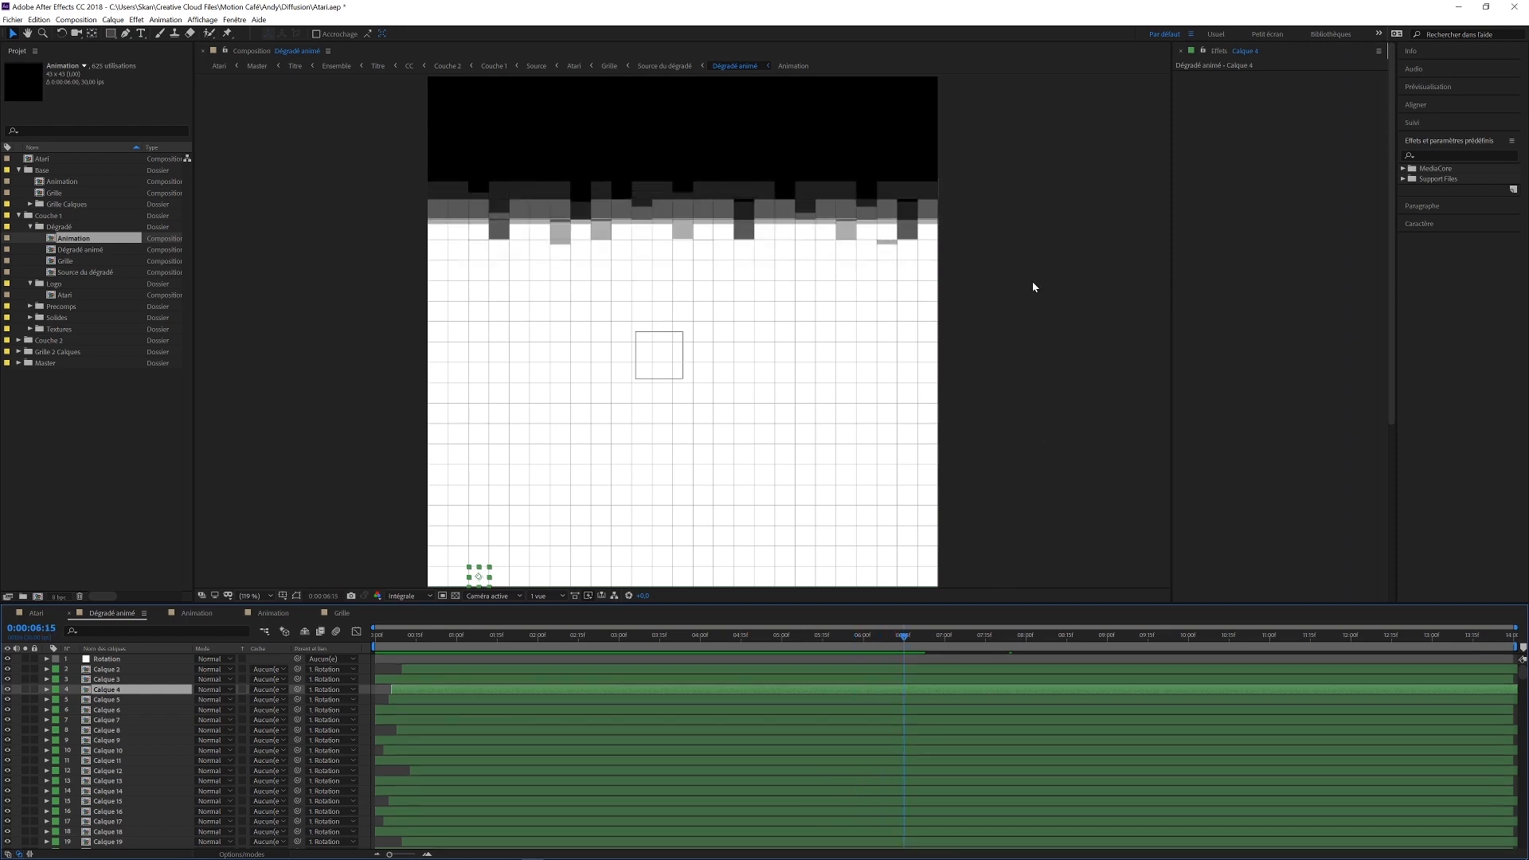
# Open the Source du dégradé composition, select its first Dégradé animé layer, and scrub through the stacked gradient bands.
pyautogui.click(664, 66)
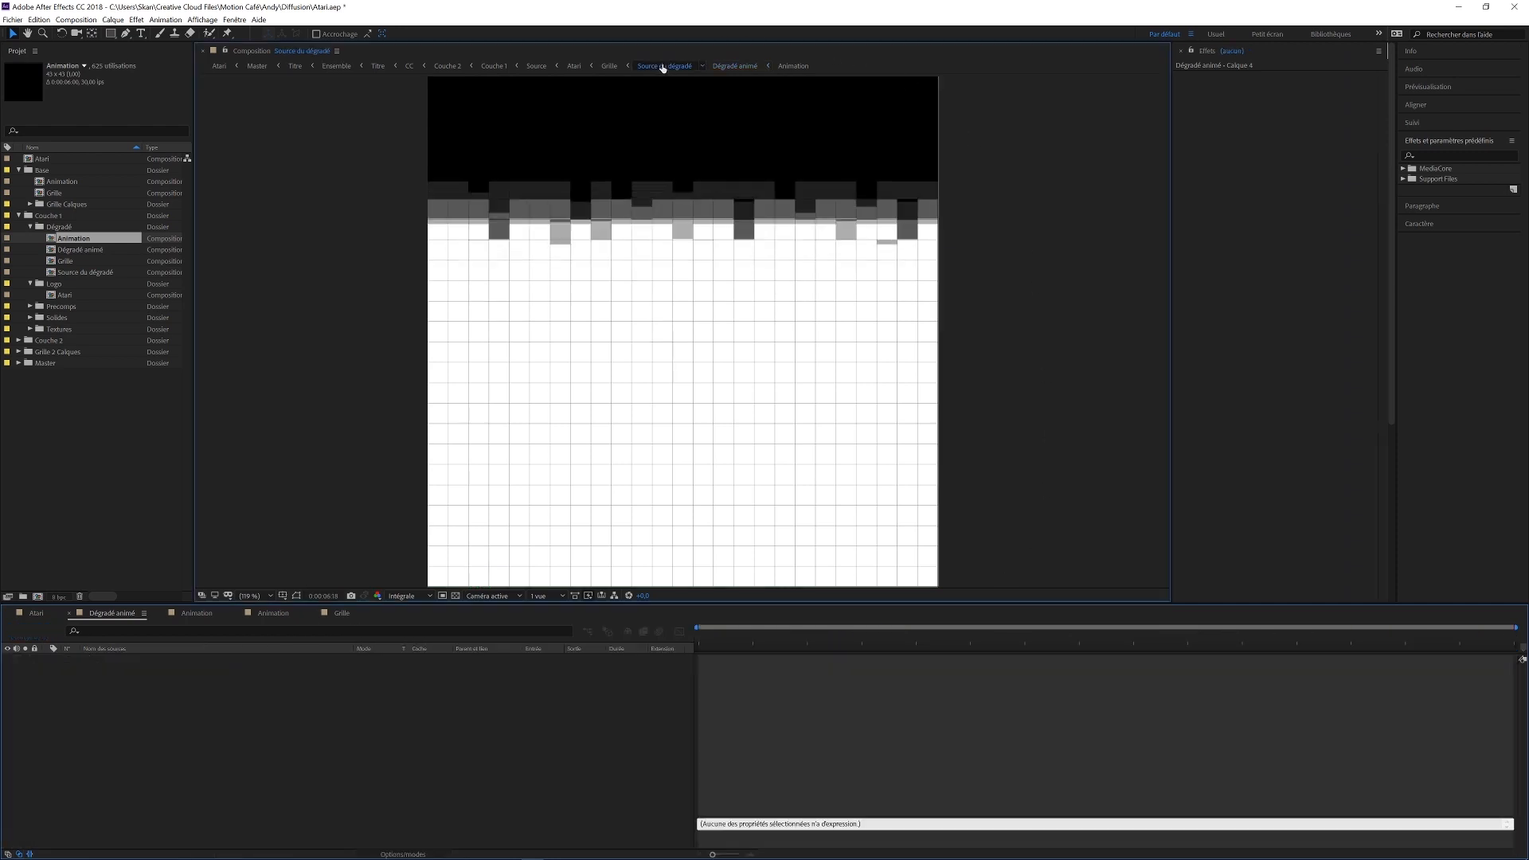
pyautogui.moveTo(759, 638); pyautogui.dragTo(882, 637)
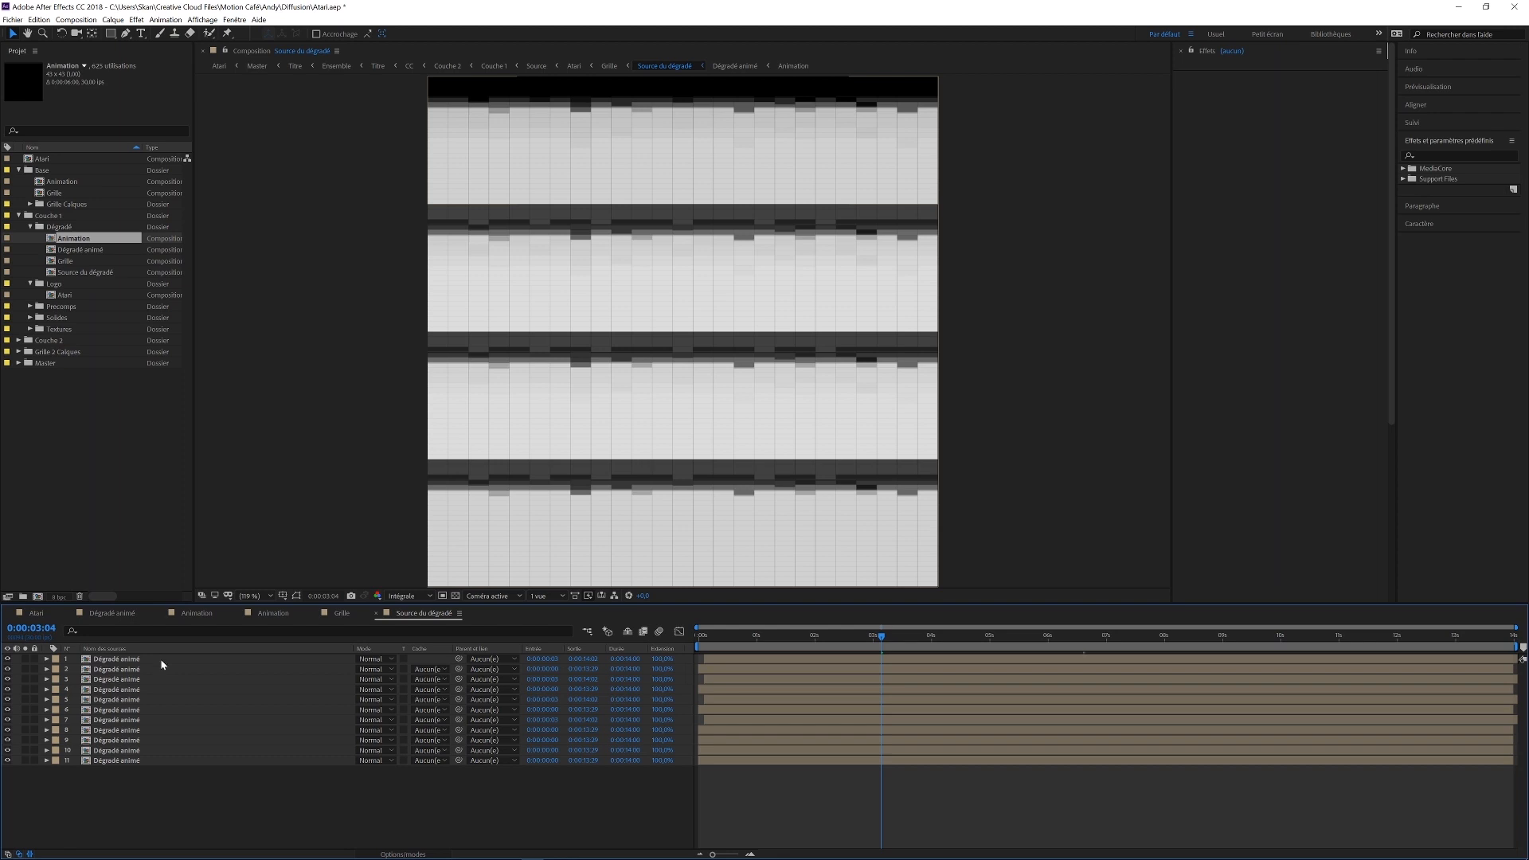
pyautogui.click(160, 658)
pyautogui.moveTo(843, 647); pyautogui.dragTo(746, 652)
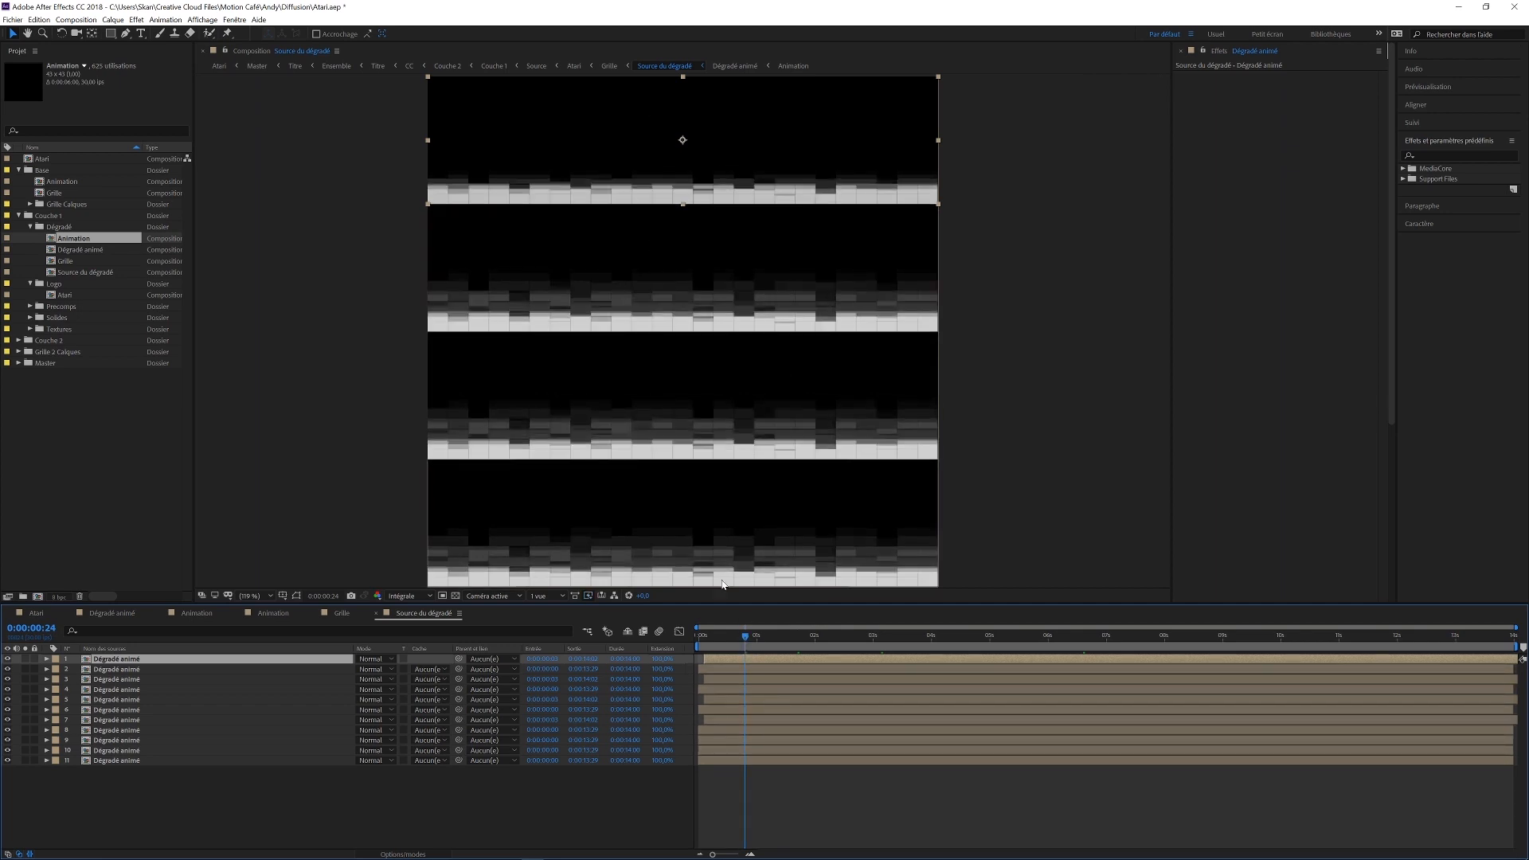
pyautogui.moveTo(747, 637); pyautogui.dragTo(836, 630)
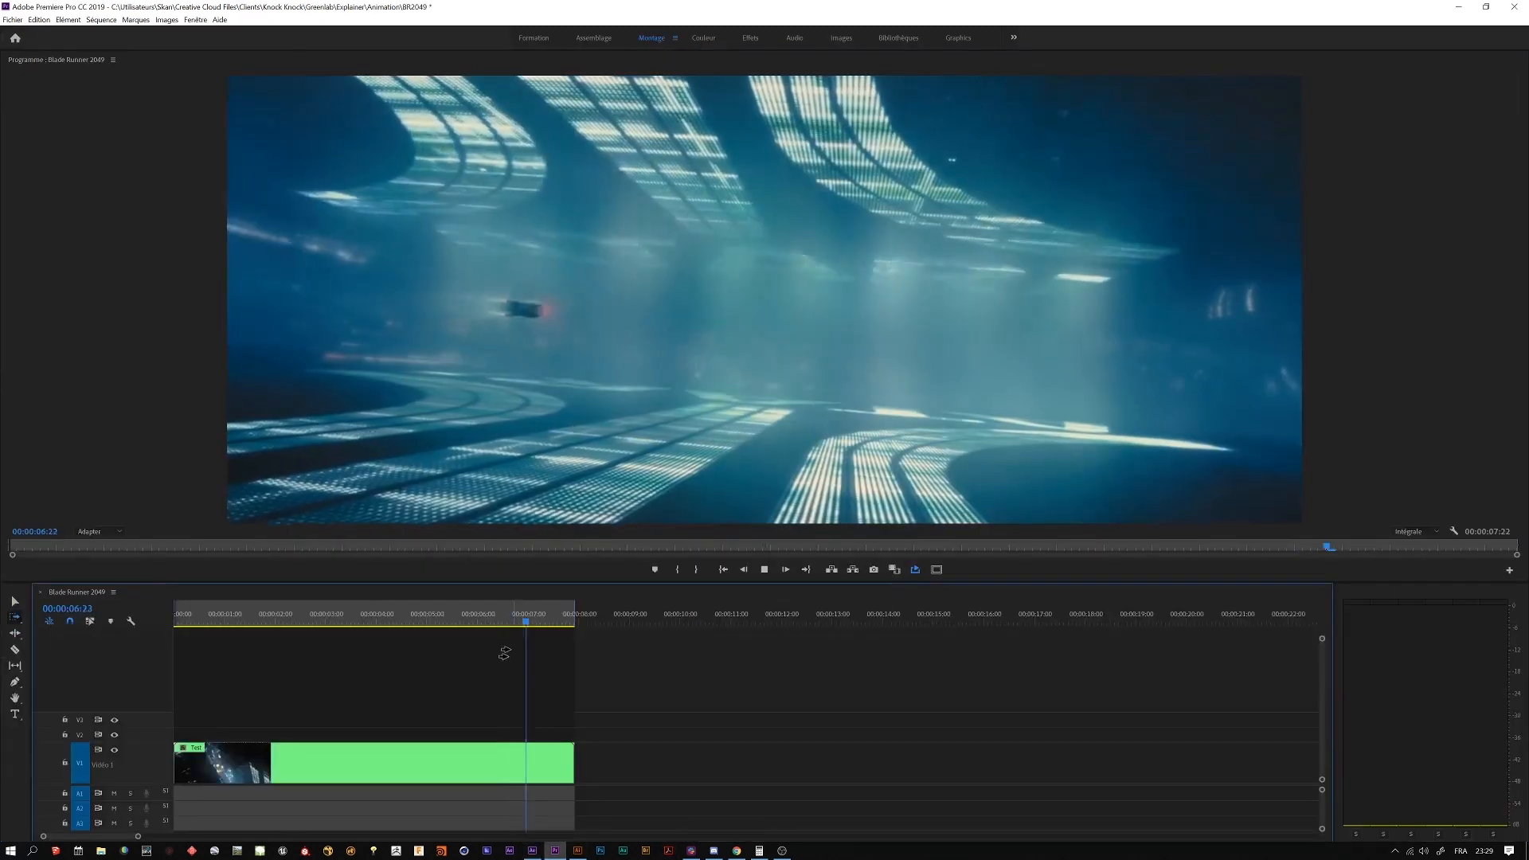
# Scrub the Blade Runner 2049 reference clip in Premiere Pro back to 00:00:03:02 and return to After Effects.
pyautogui.moveTo(530, 623); pyautogui.dragTo(333, 613)
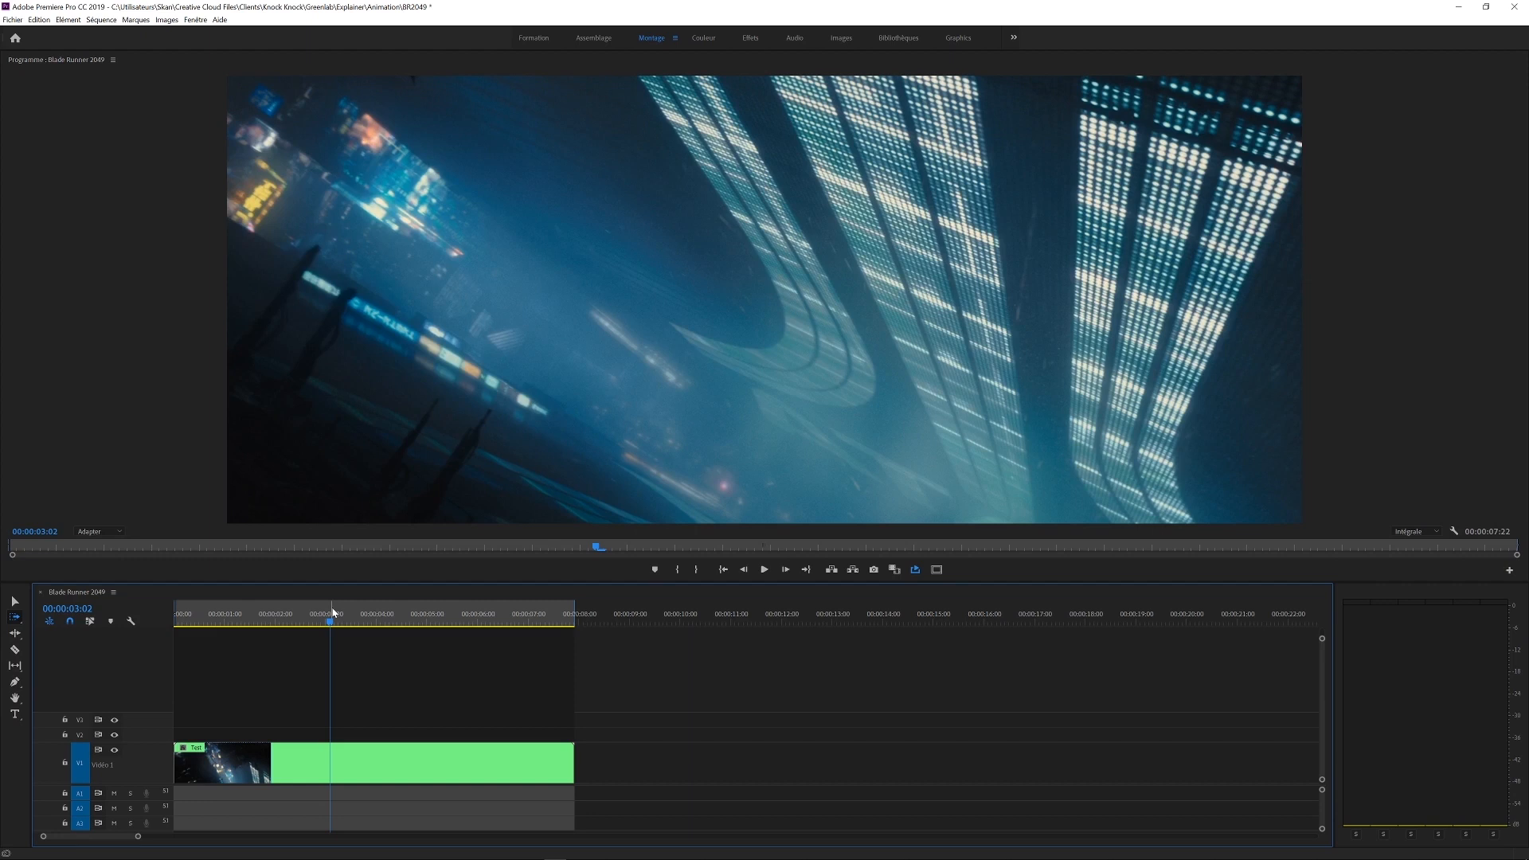
pyautogui.click(1457, 7)
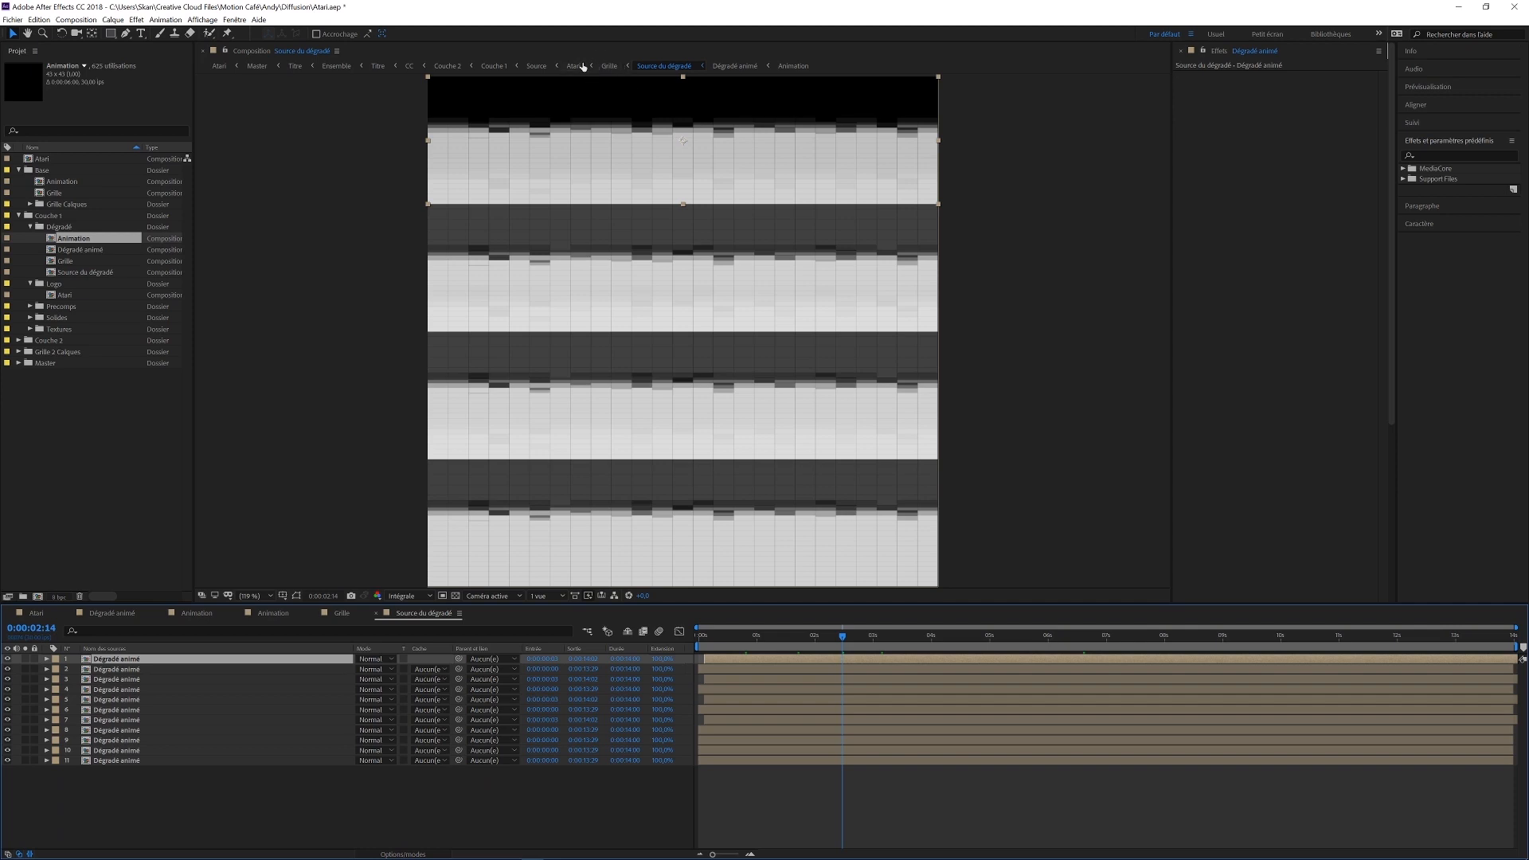
# Open the Grille composition, scrub to 0:00:01:12, select its Source du dégradé layer, and view the layer's bounds at 25%.
pyautogui.click(609, 66)
pyautogui.moveTo(577, 640); pyautogui.dragTo(490, 636)
pyautogui.click(145, 662)
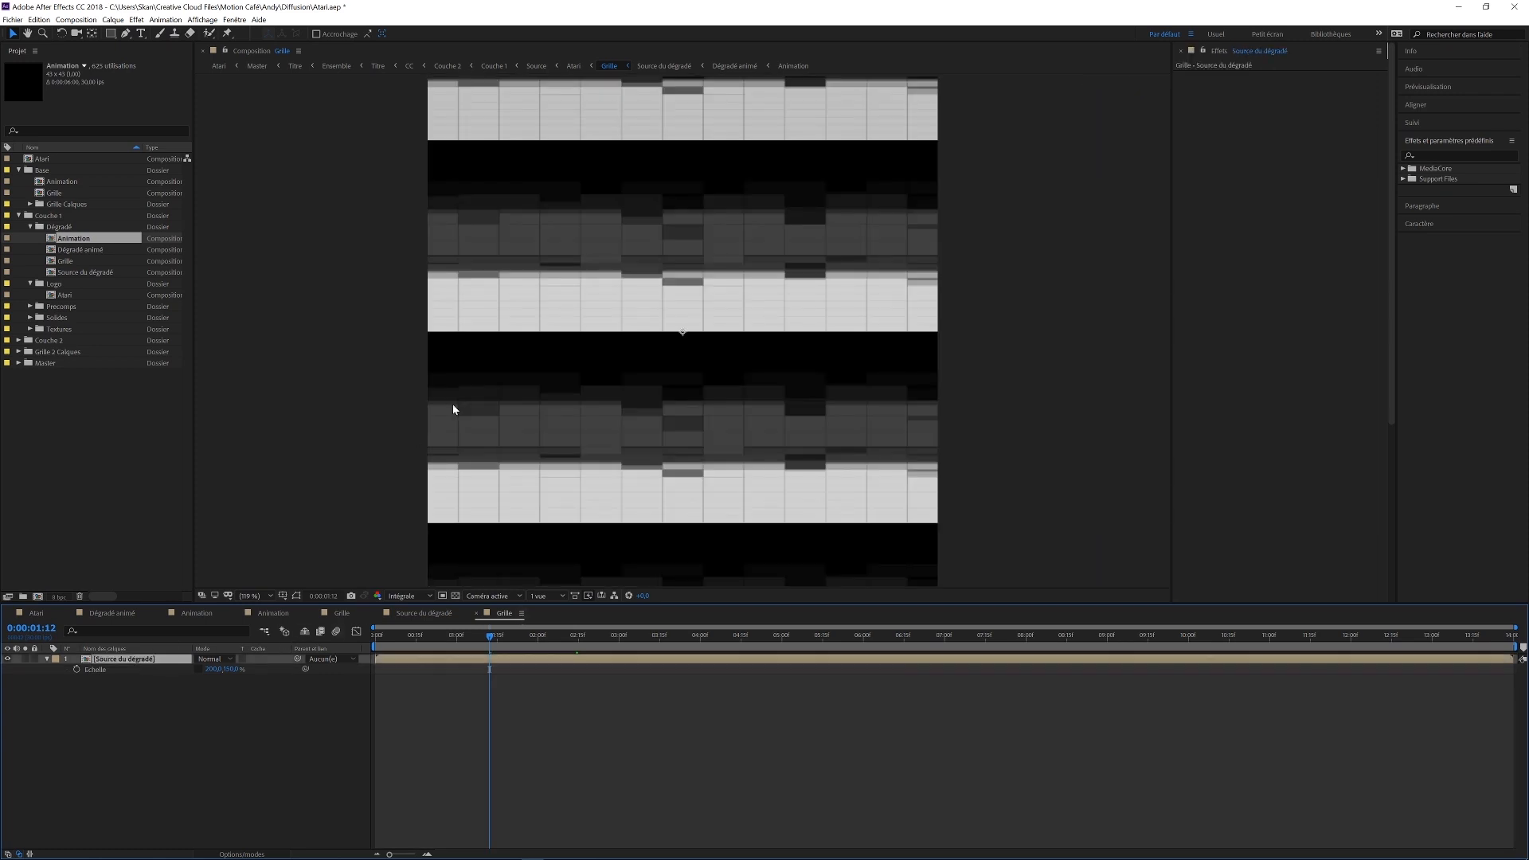
pyautogui.click(253, 596)
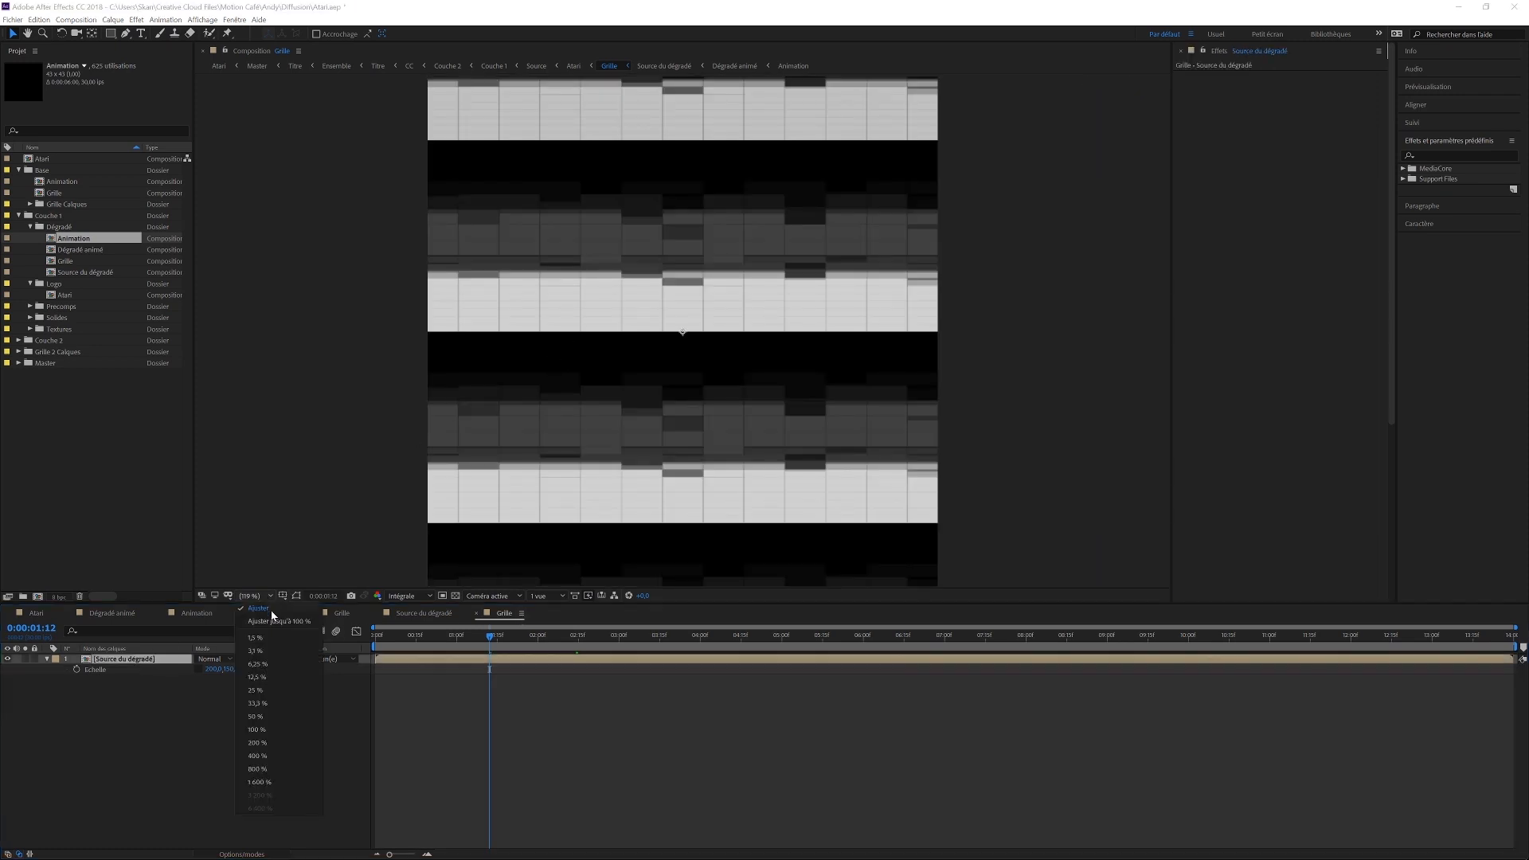
pyautogui.click(274, 692)
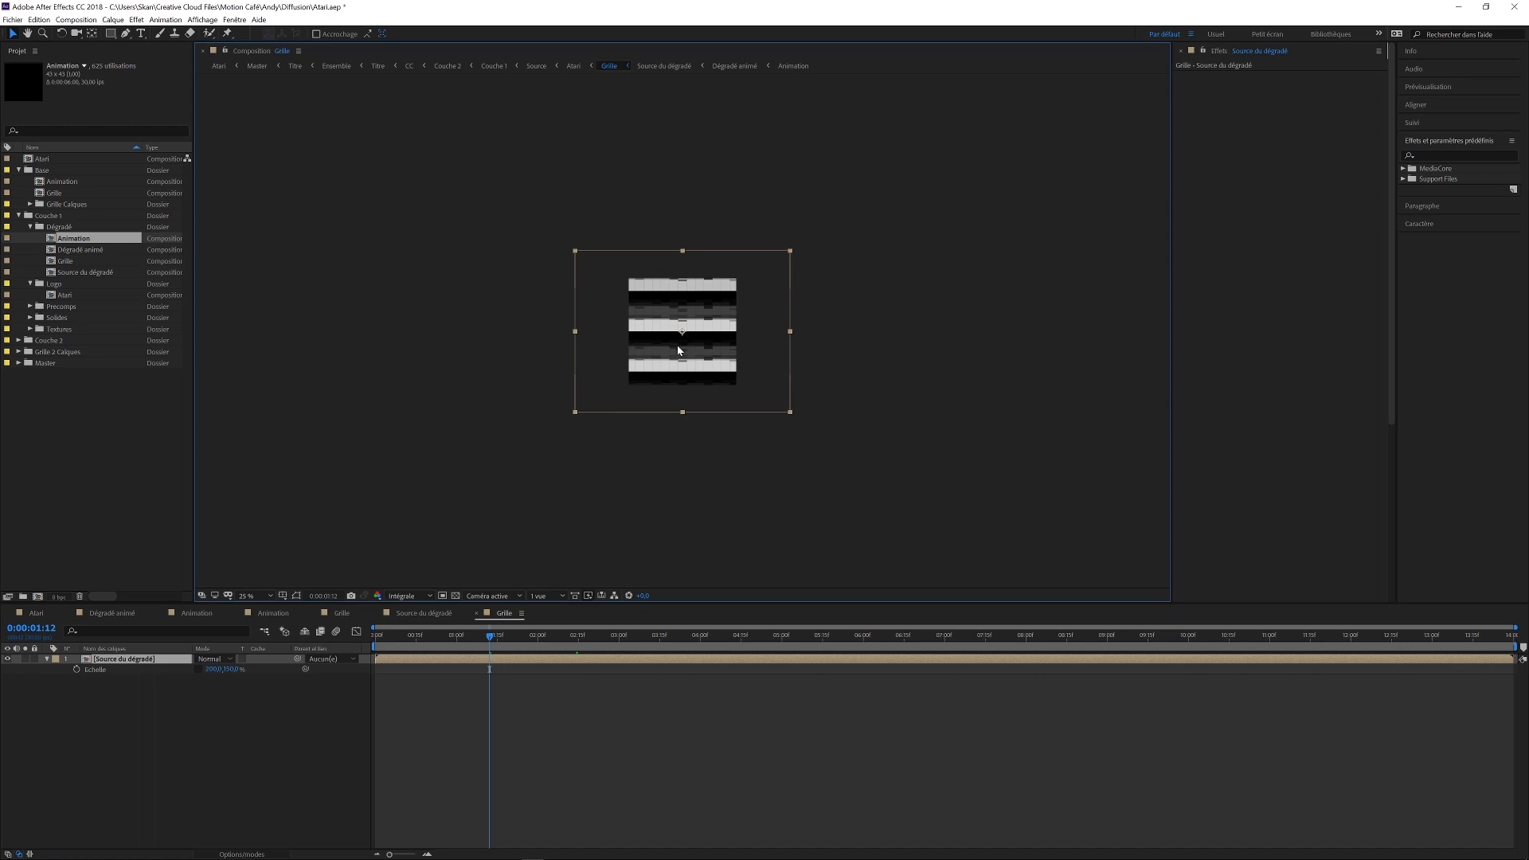
# Fit the Grille composition back to the viewer and scrub its gradient animation to 0:00:02:21.
pyautogui.click(253, 596)
pyautogui.click(266, 614)
pyautogui.click(447, 635)
pyautogui.moveTo(435, 642); pyautogui.dragTo(595, 638)
# Open the Atari composition, inspect the Grille layer's Luminance du modèle blending mode from the first frame, and scrub to 0:00:02:15.
pyautogui.click(575, 66)
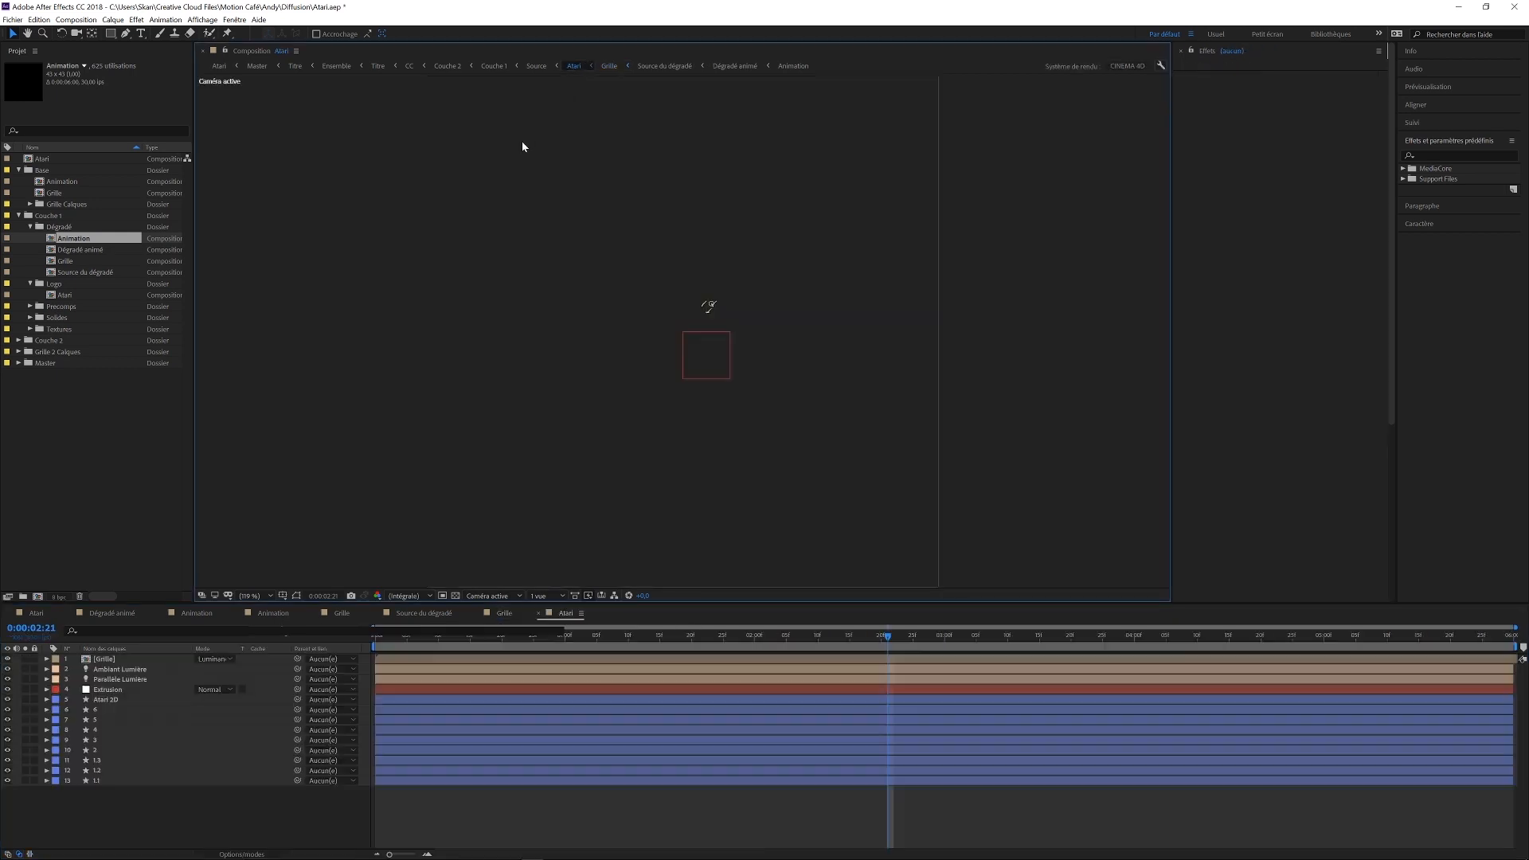
pyautogui.moveTo(890, 638); pyautogui.dragTo(373, 639)
pyautogui.click(155, 660)
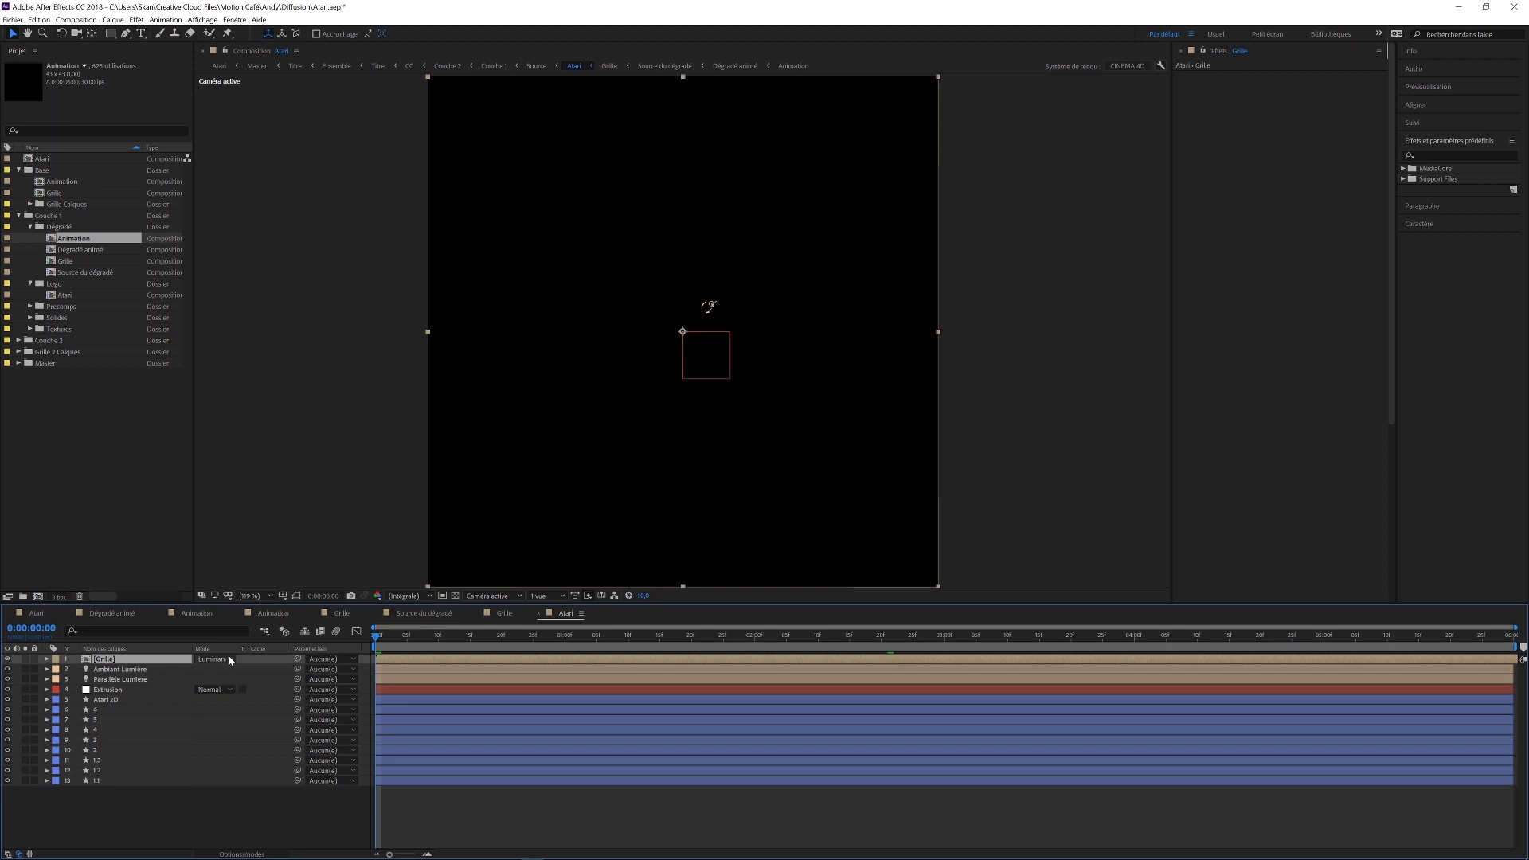
pyautogui.click(226, 659)
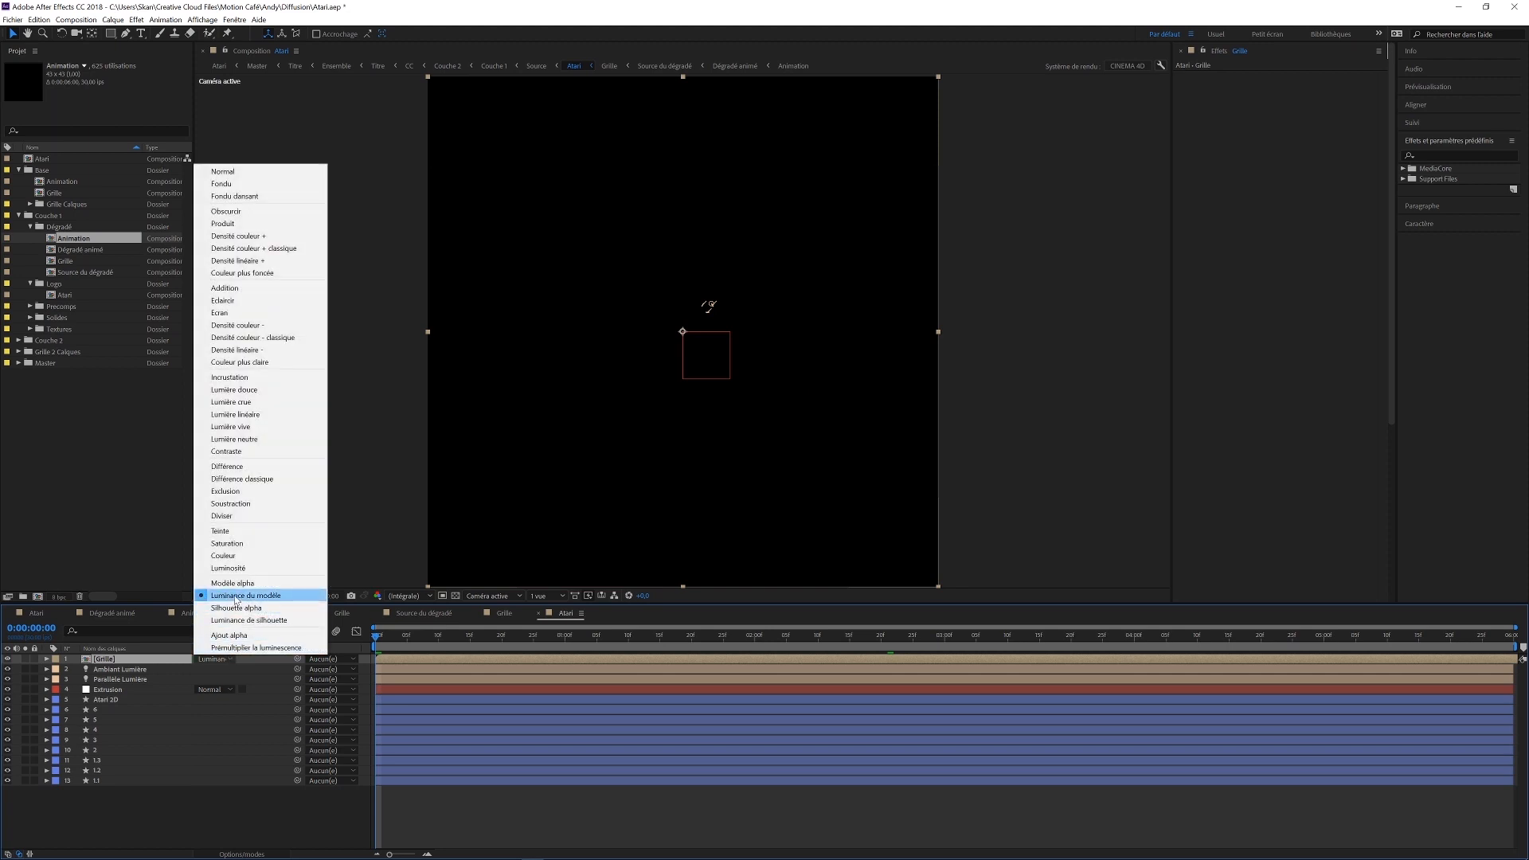
pyautogui.click(216, 842)
pyautogui.click(223, 853)
pyautogui.moveTo(380, 642); pyautogui.dragTo(844, 628)
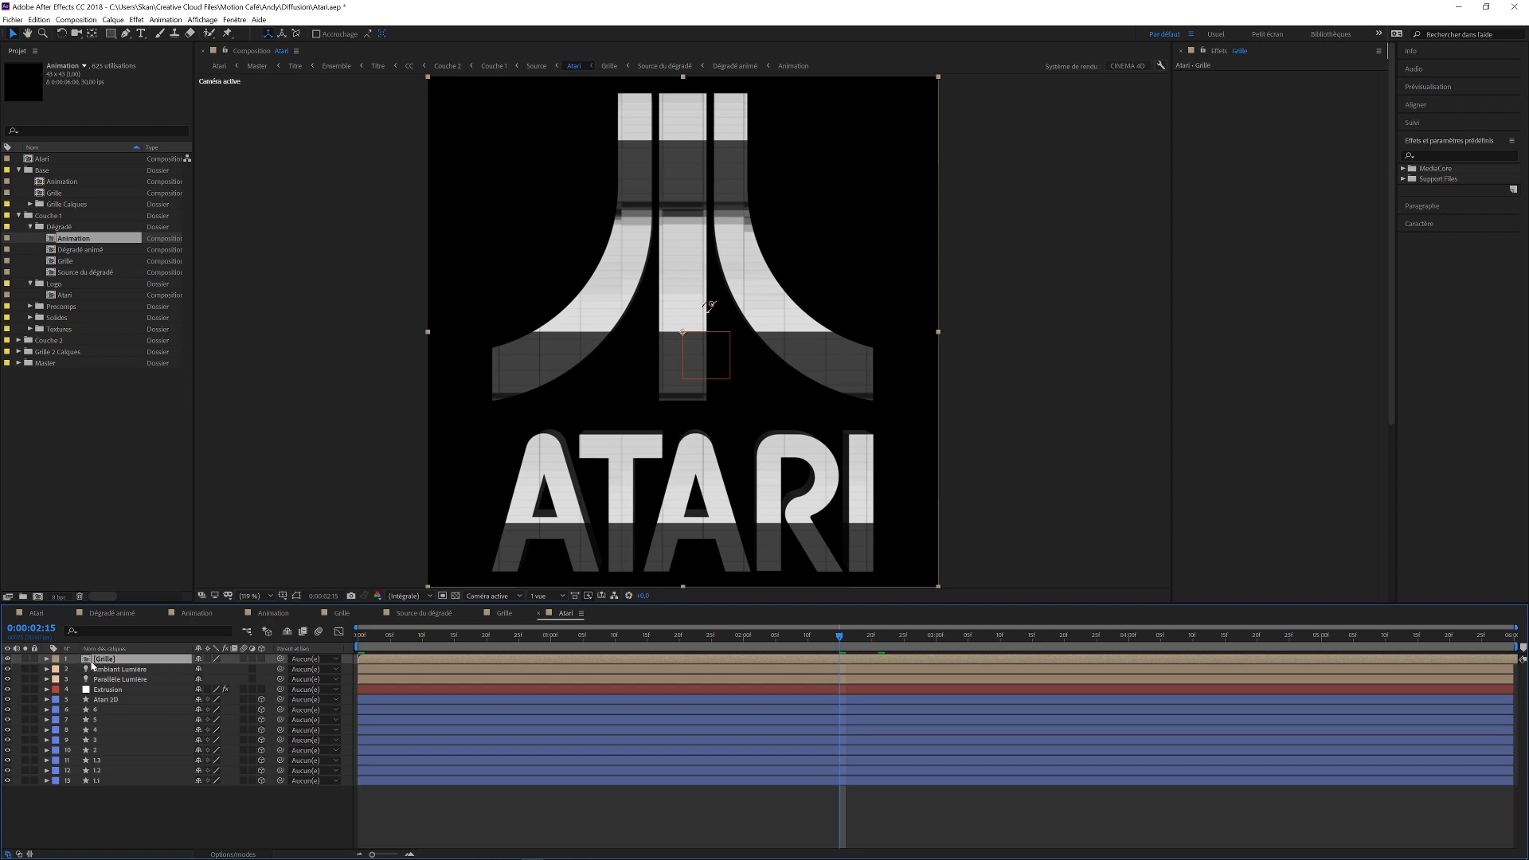
# Hide the Grille layer, examine the extruded letter edges up close, and fit the whole logo back in view.
pyautogui.click(8, 659)
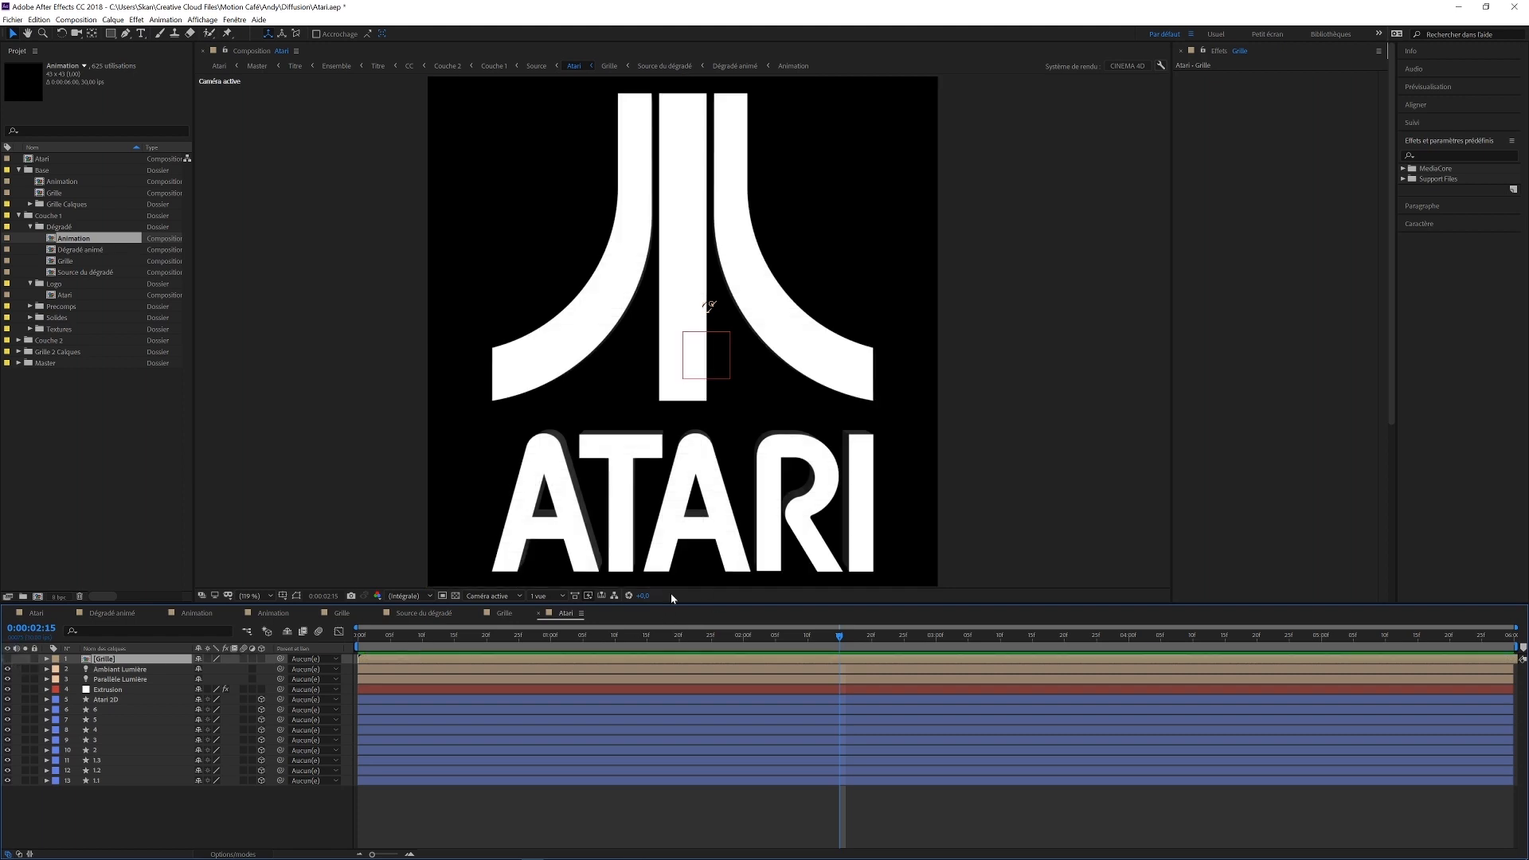
pyautogui.press('z')
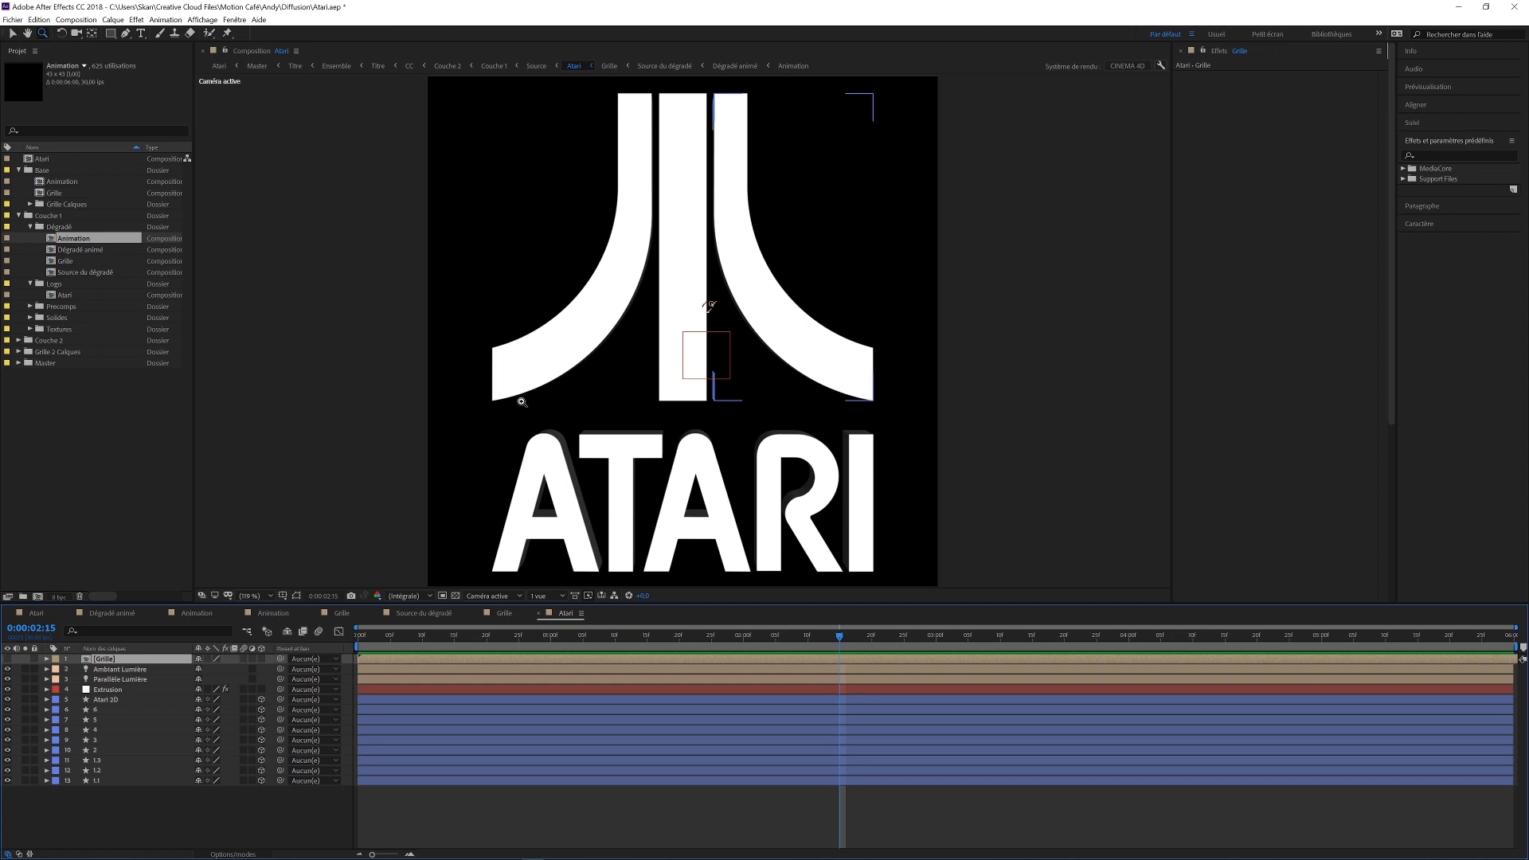
pyautogui.scroll(8, 593, 406)
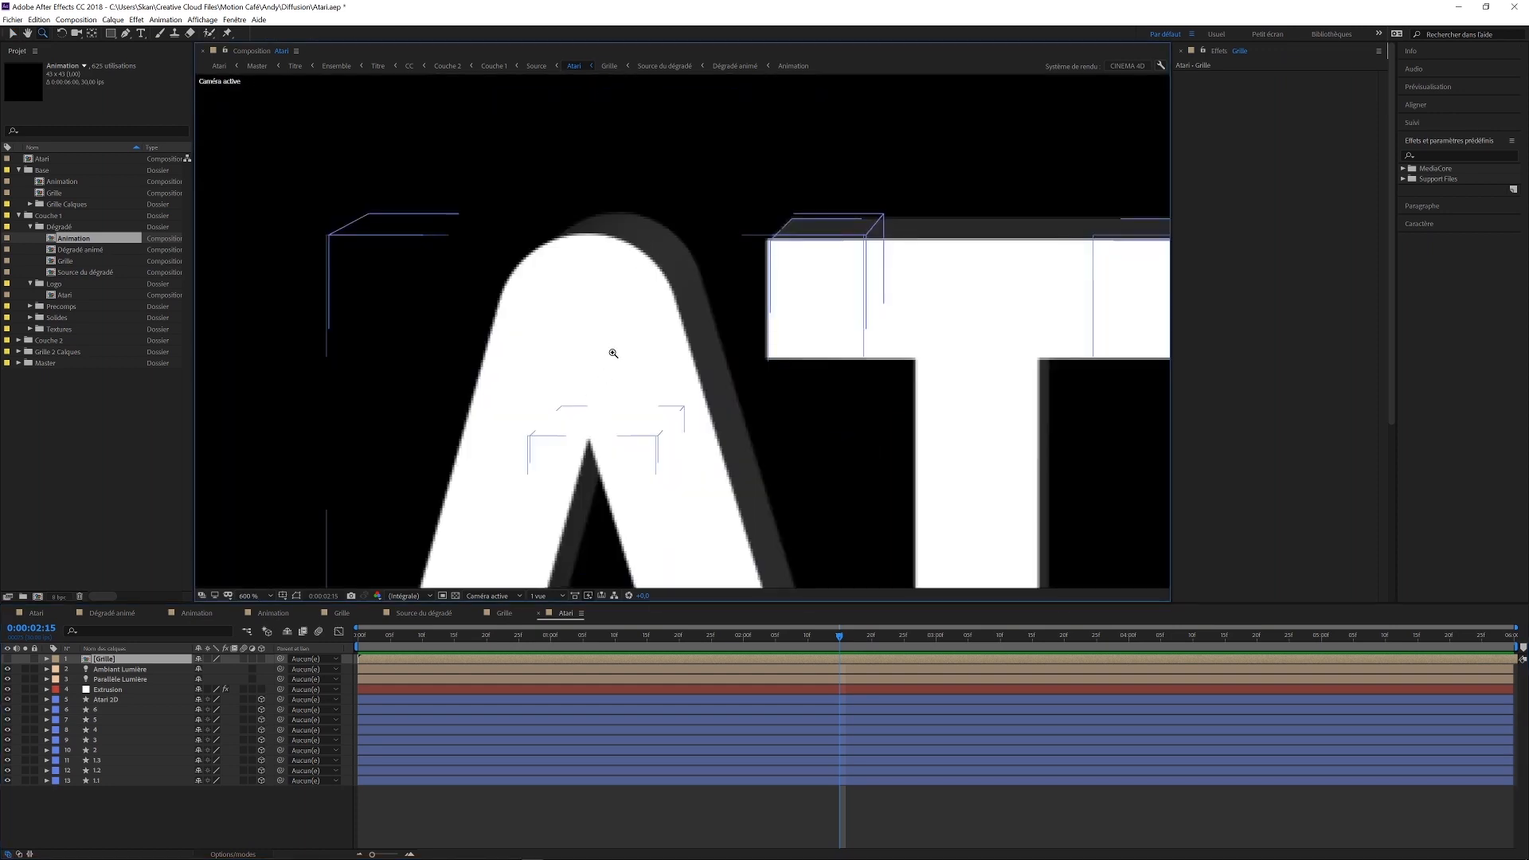
pyautogui.click(271, 596)
pyautogui.click(270, 609)
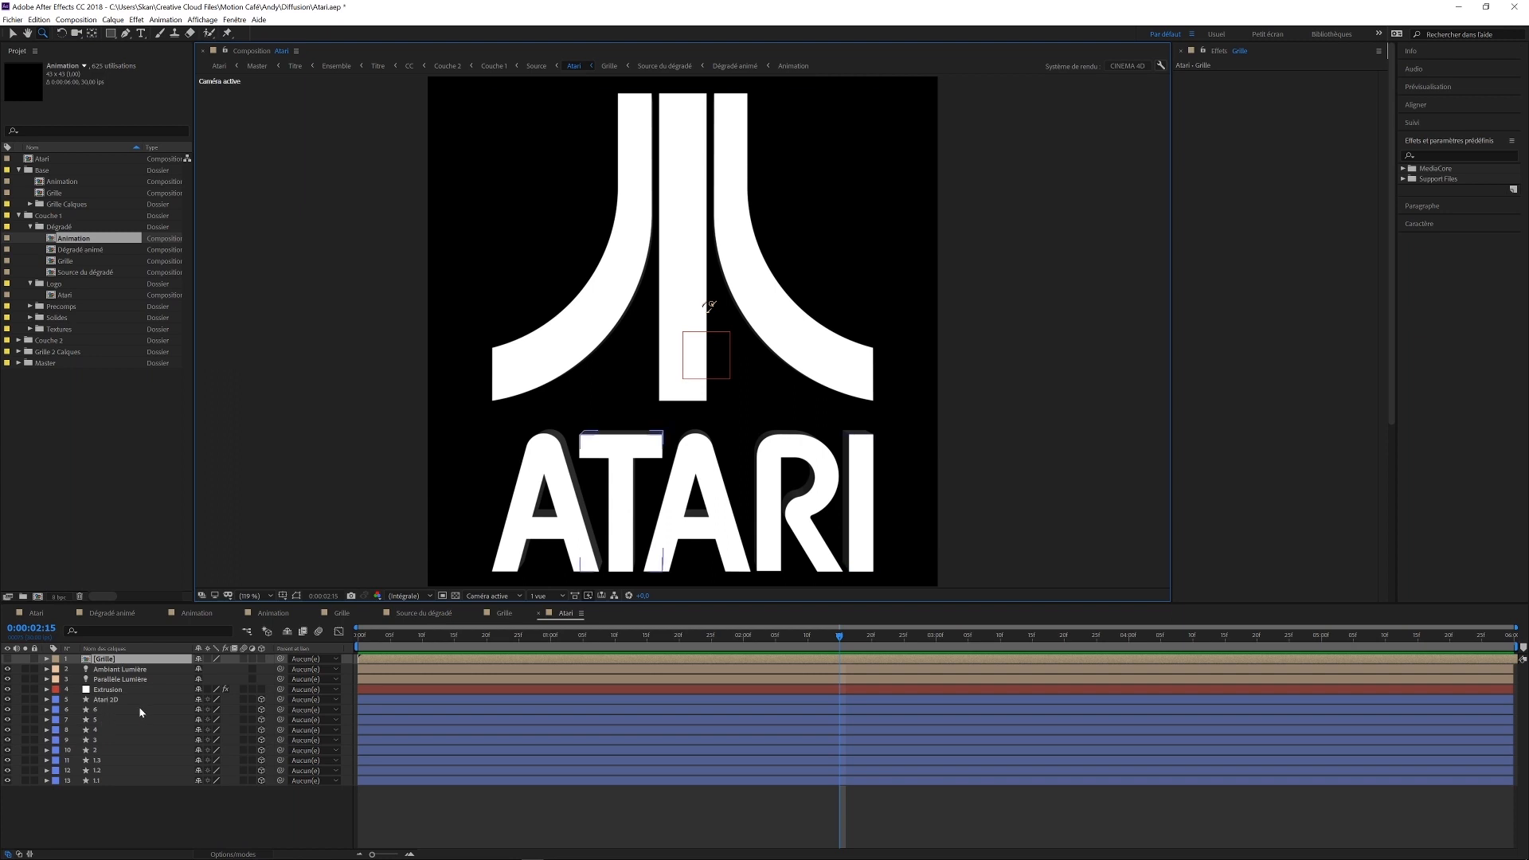
# Enlarge the timeline area and review the Atari composition's 3D renderer choices, keeping CINEMA 4D.
pyautogui.moveTo(443, 602); pyautogui.dragTo(445, 570)
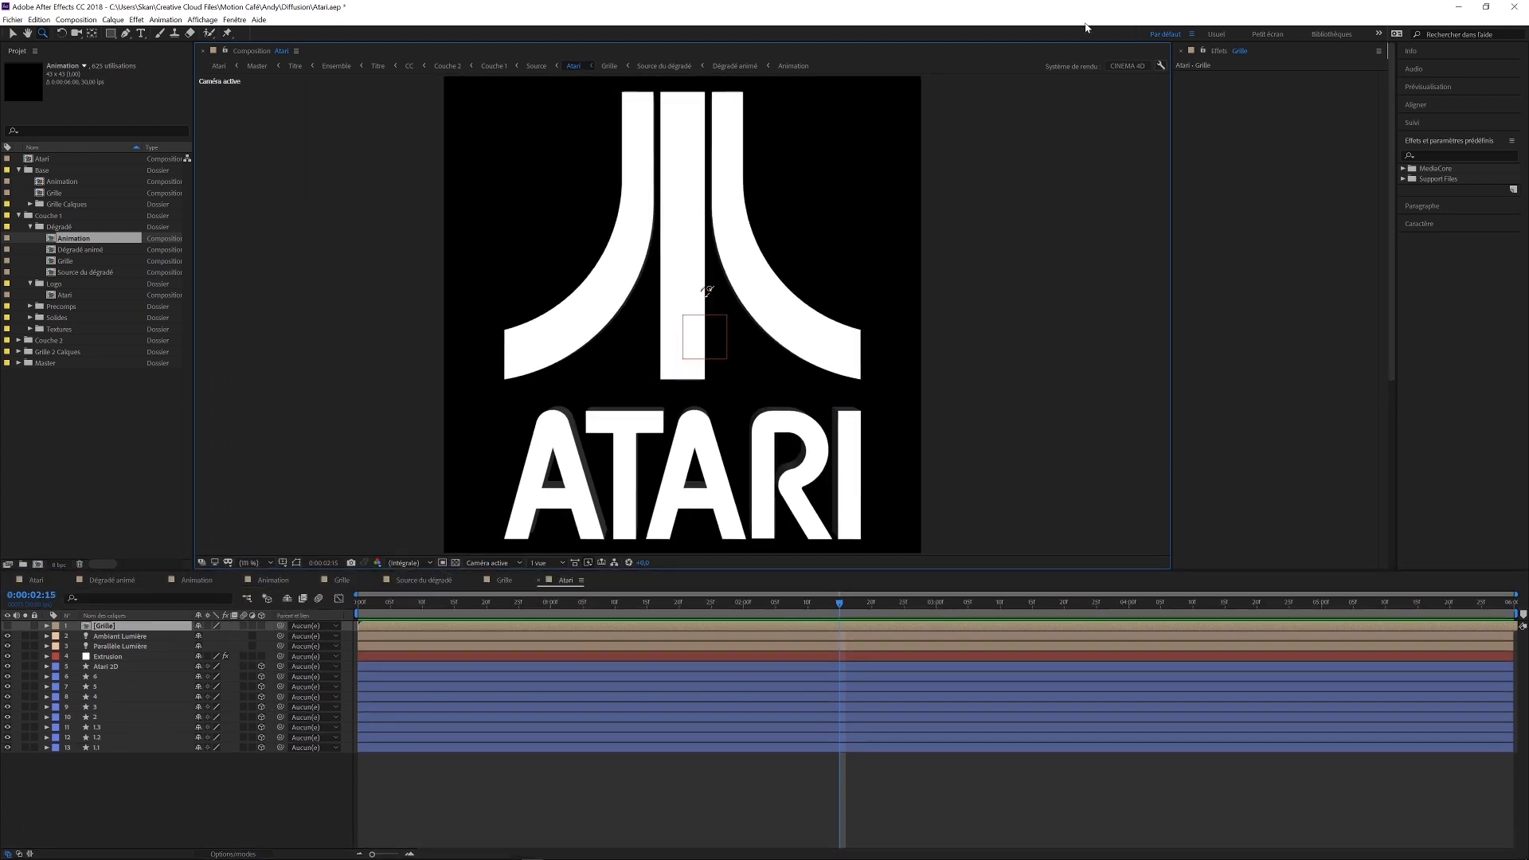
pyautogui.click(1125, 67)
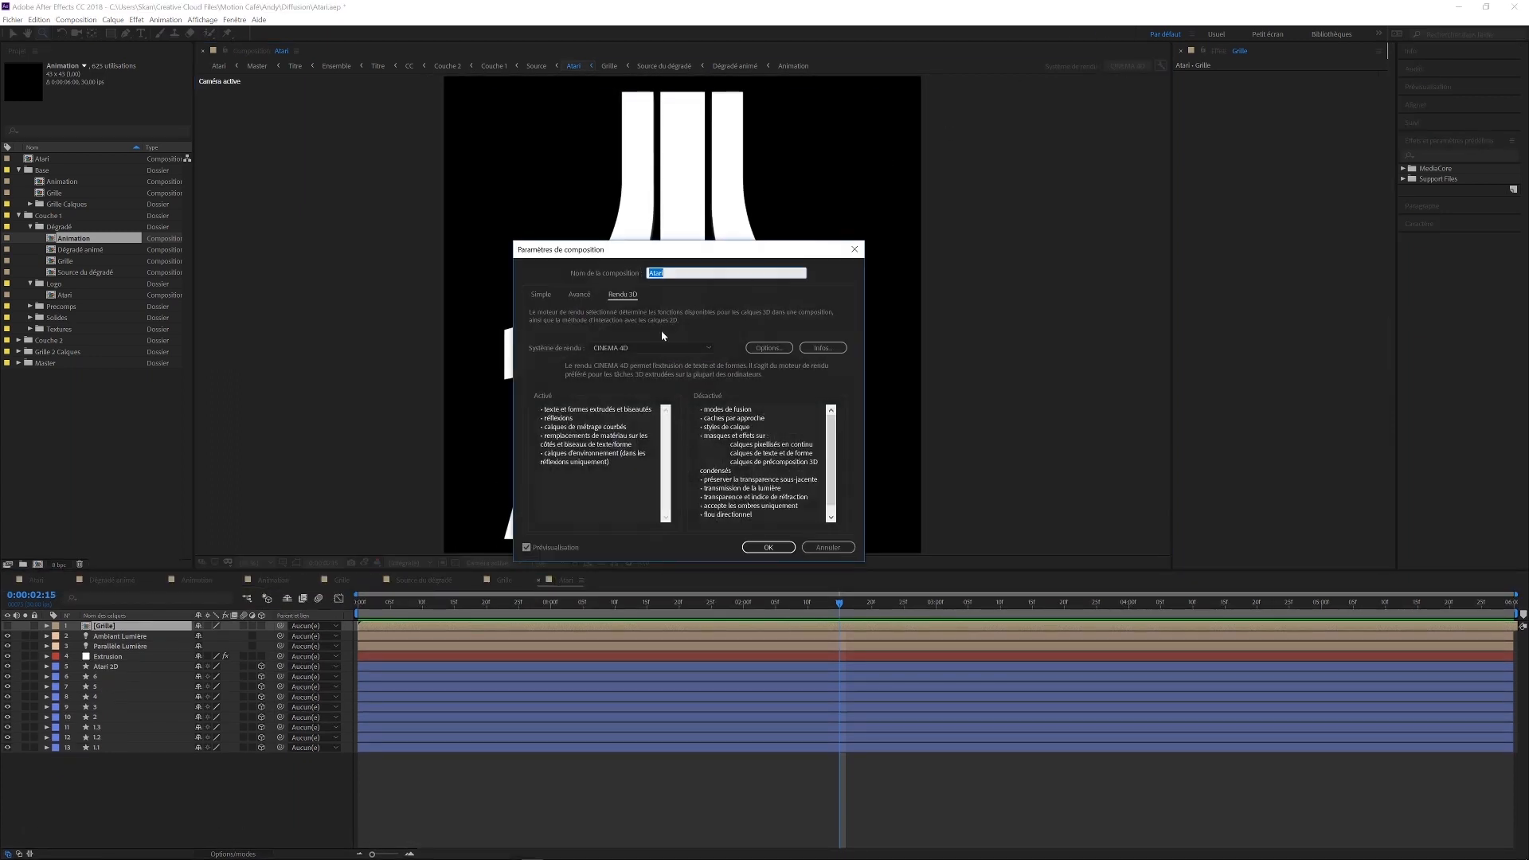
pyautogui.click(651, 349)
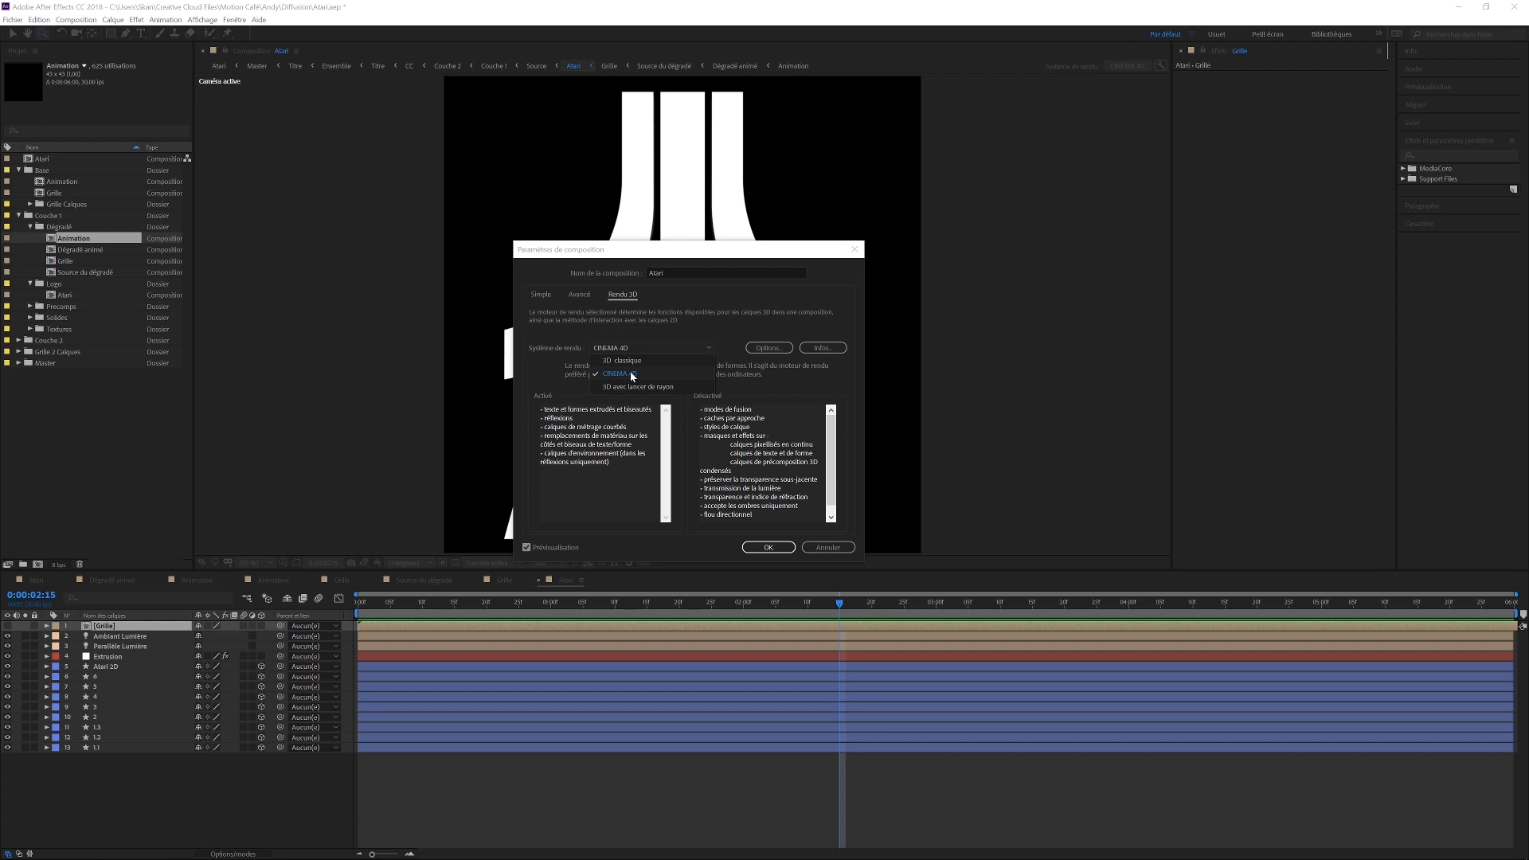
pyautogui.click(768, 547)
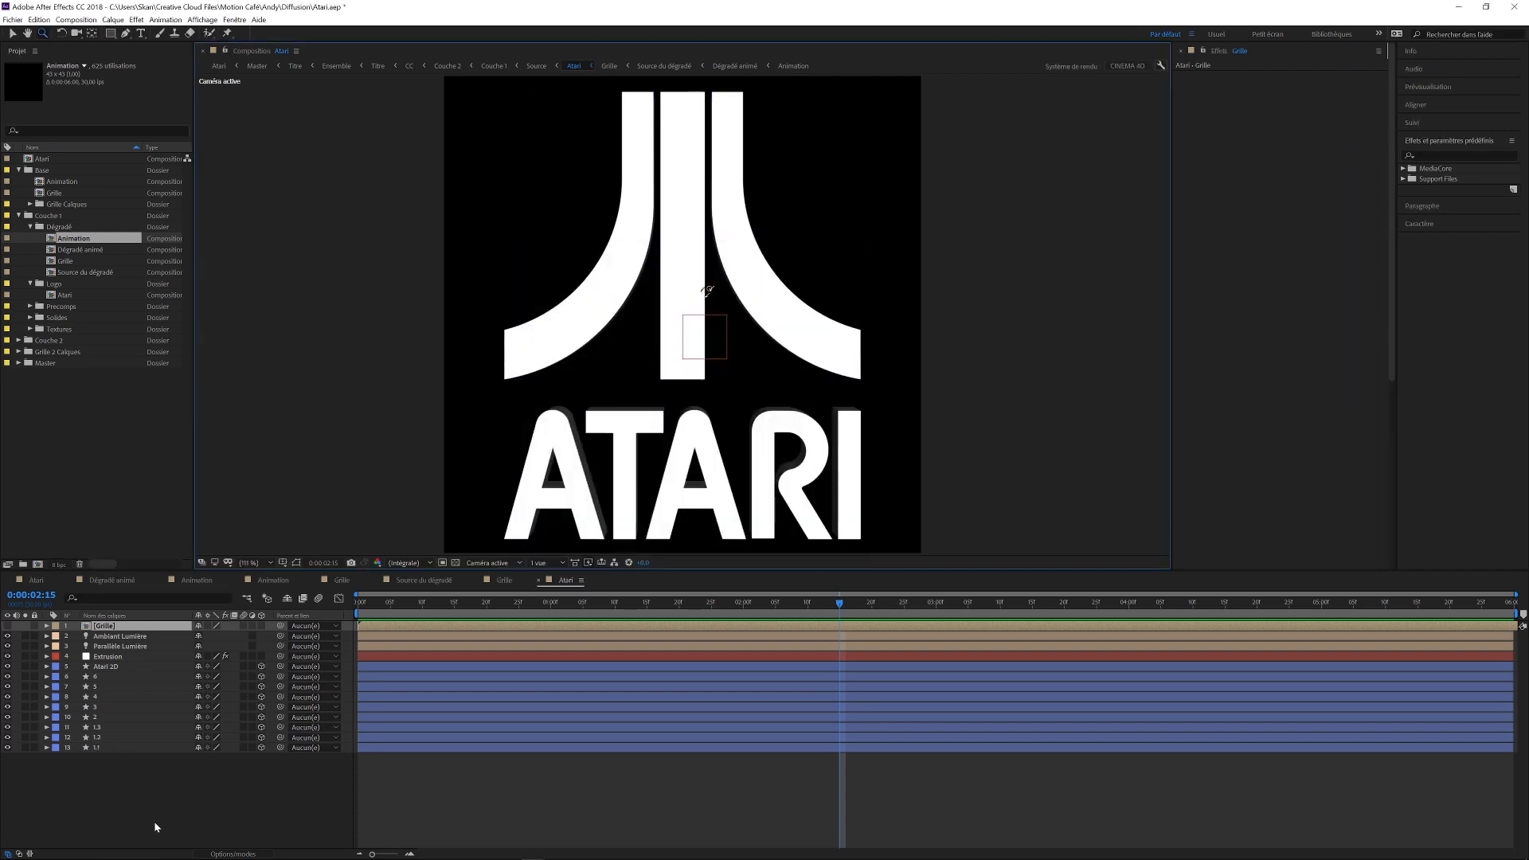
# Turn off both the Ambiant Lumière and Parallèle Lumière layers in the Atari composition.
pyautogui.click(117, 638)
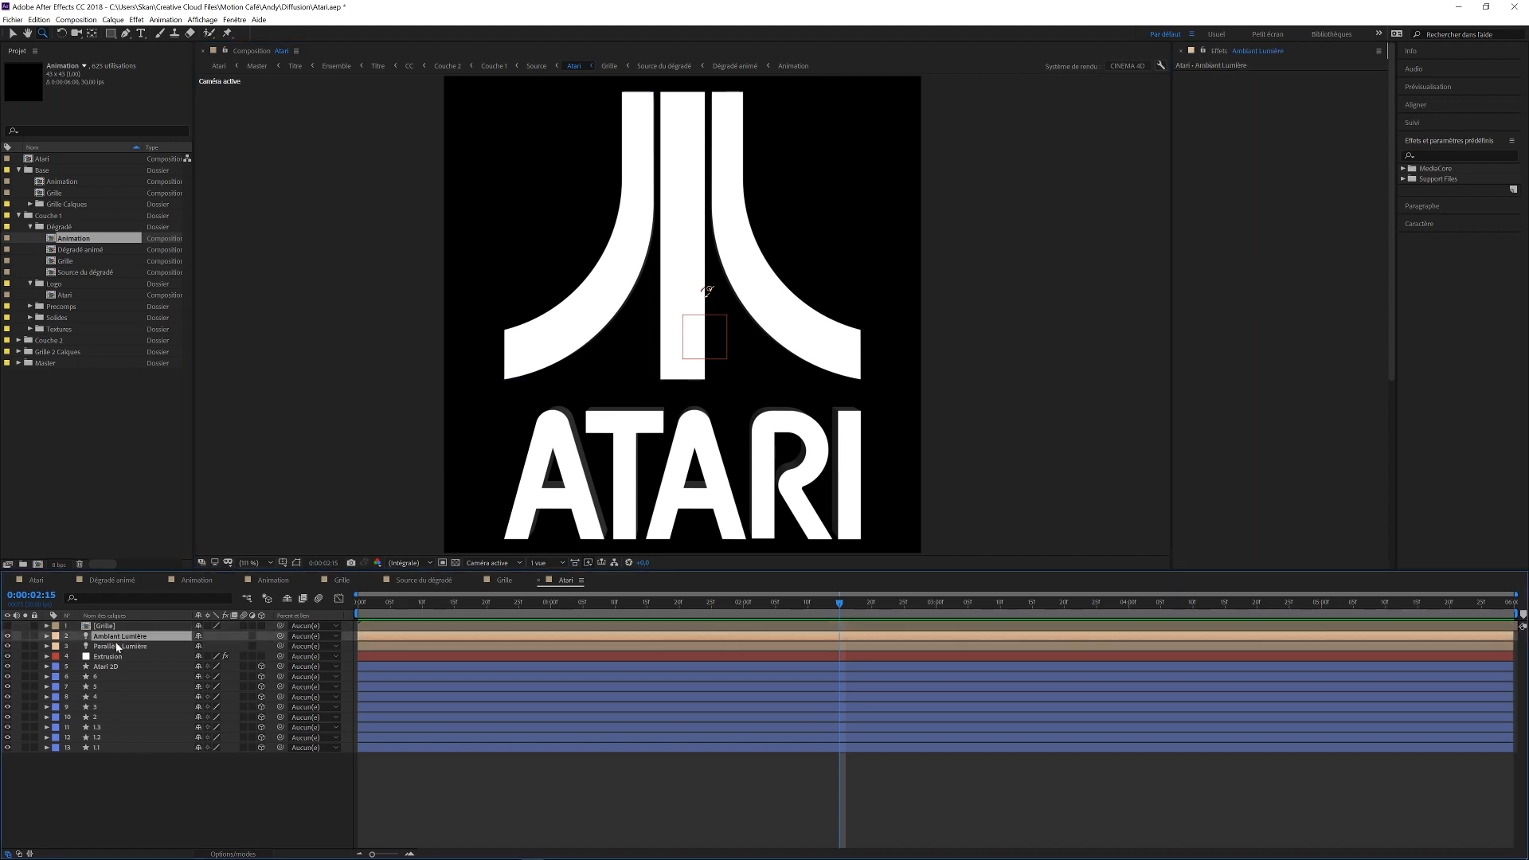
pyautogui.click(113, 647)
pyautogui.moveTo(8, 647); pyautogui.dragTo(7, 636)
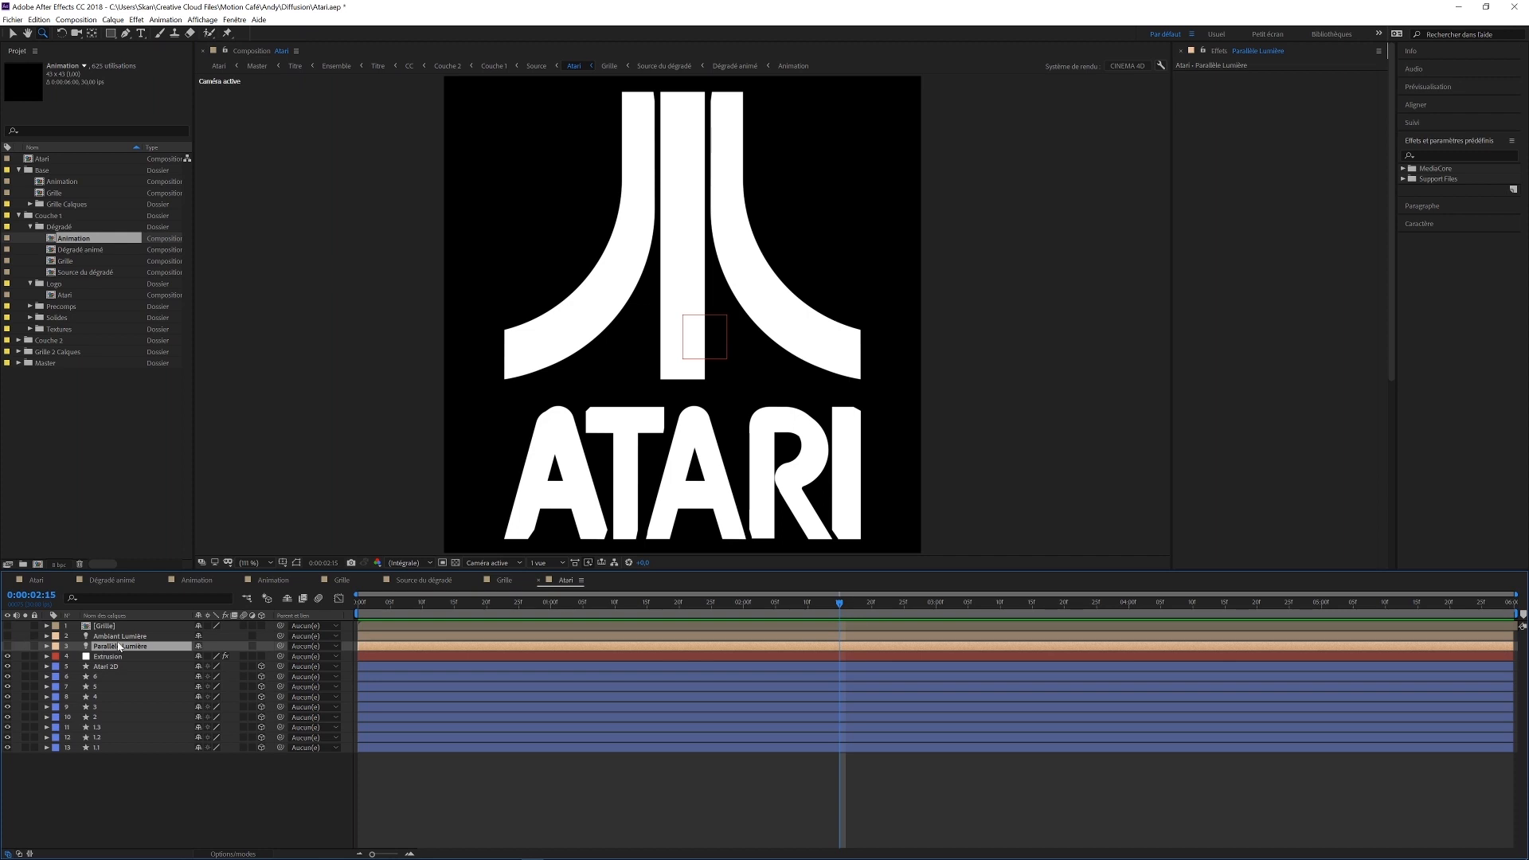
# Turn on Ambiant Lumière alone with its Intensité revealed, and re-enable Parallèle Lumière to compare their lighting.
pyautogui.click(118, 637)
pyautogui.click(7, 636)
pyautogui.press('t')
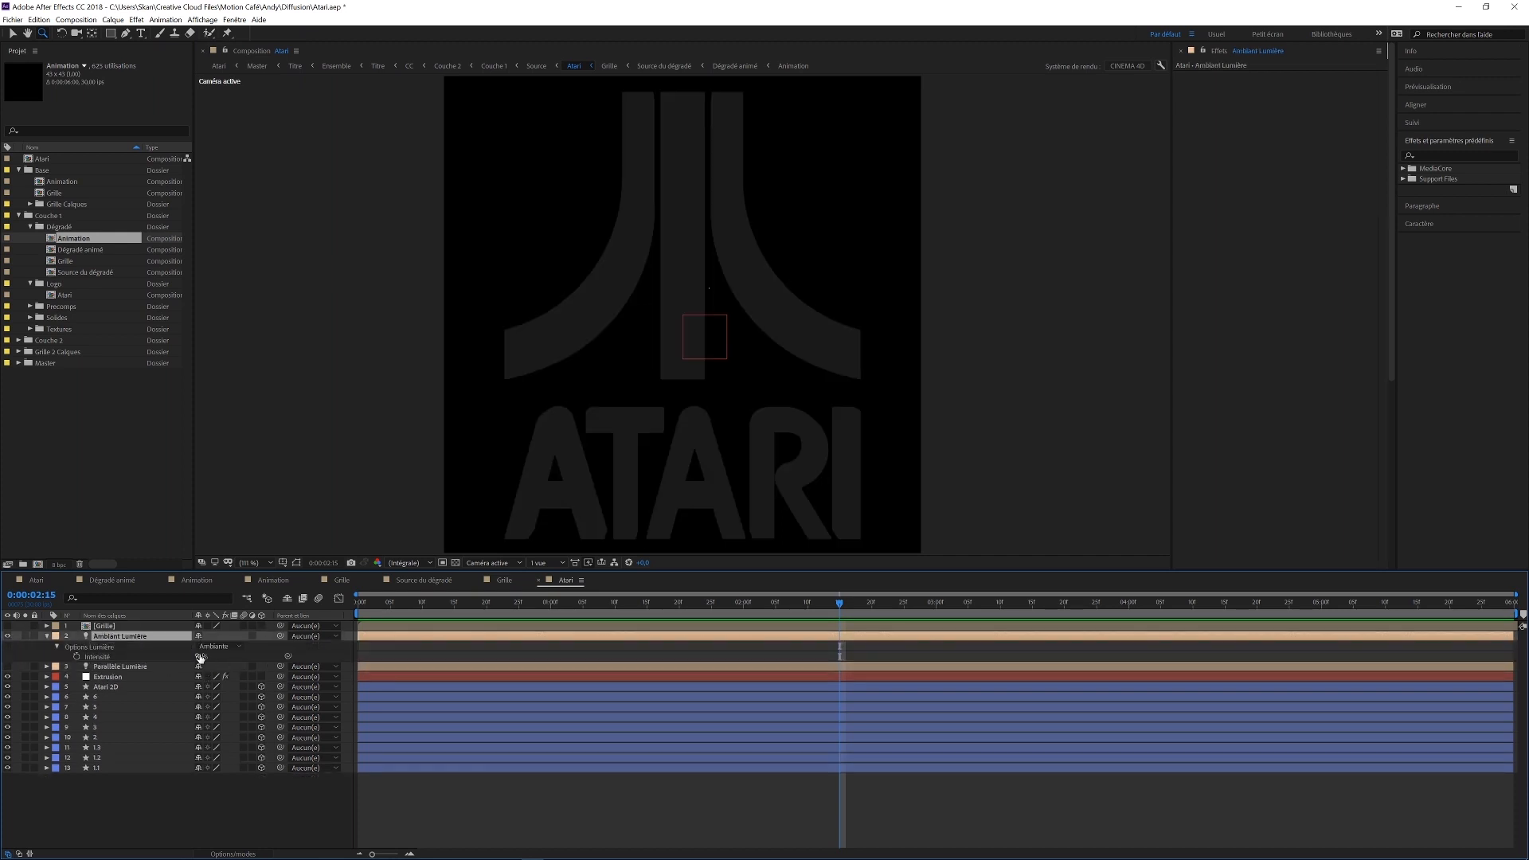
pyautogui.click(7, 636)
pyautogui.click(7, 635)
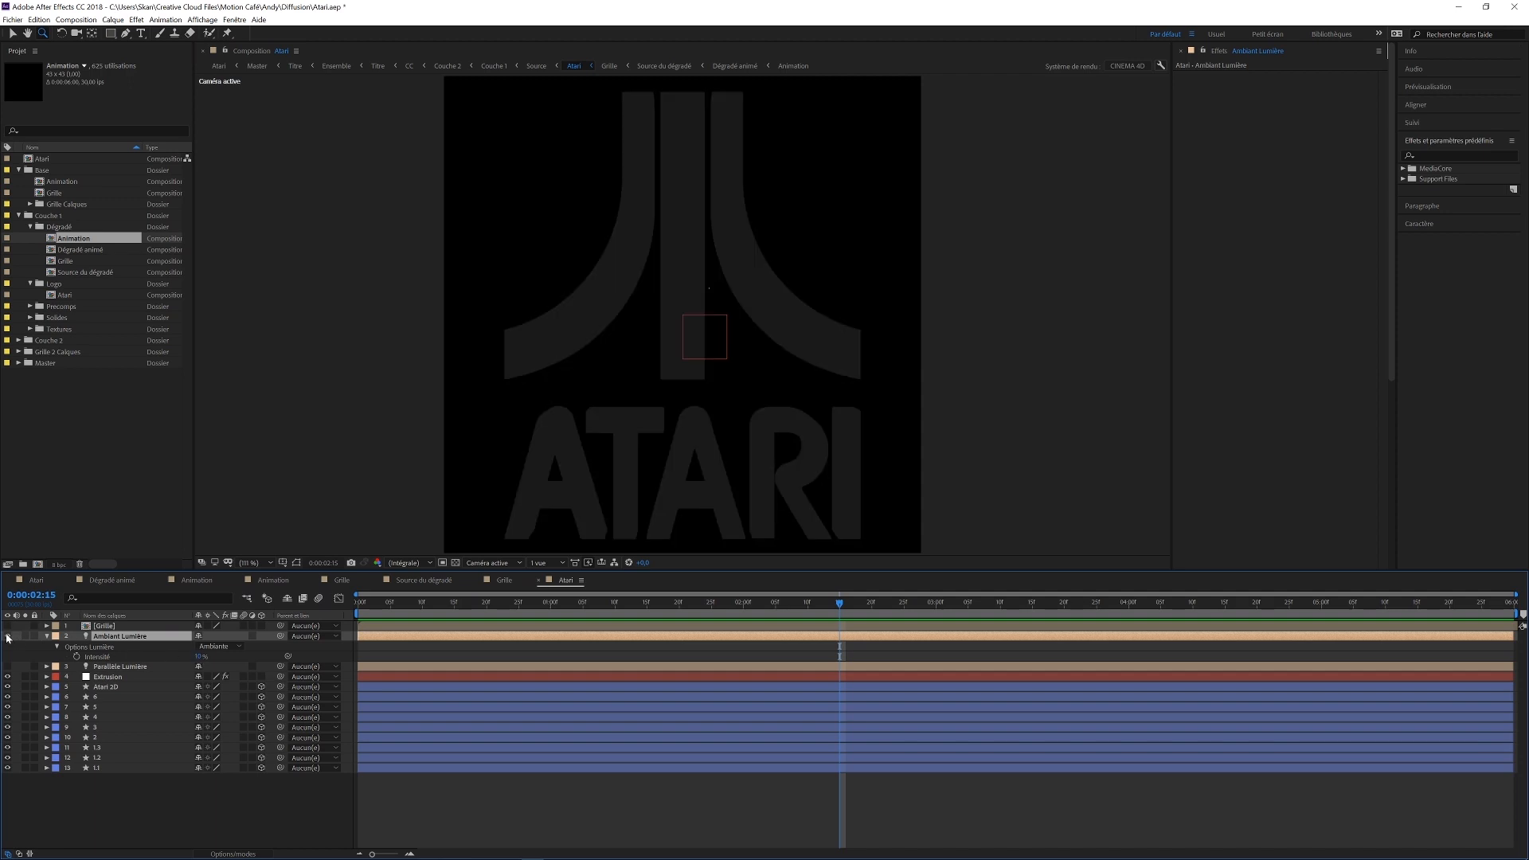
pyautogui.click(123, 666)
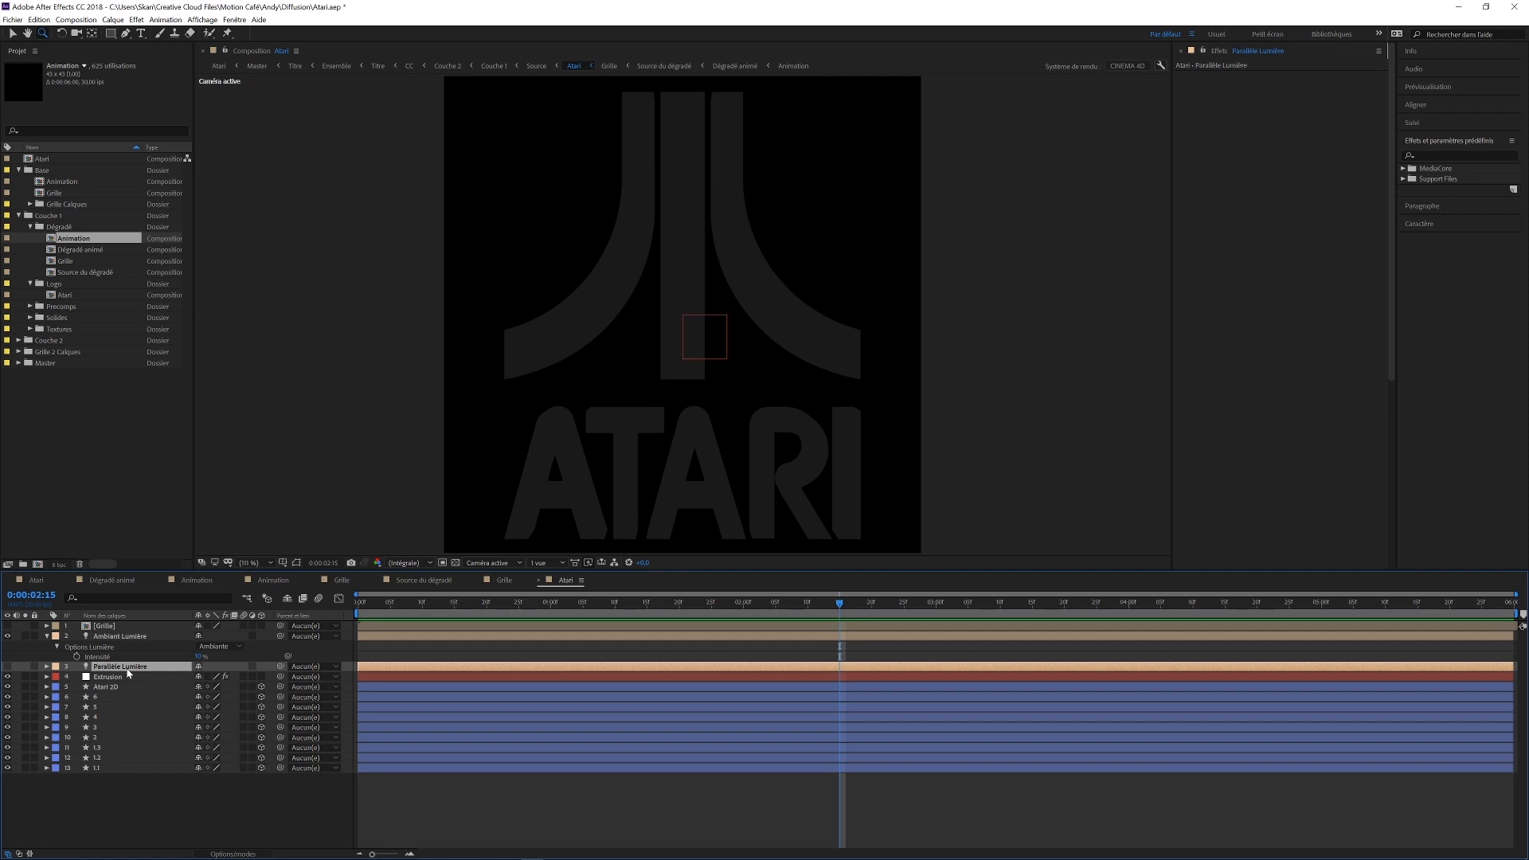
pyautogui.click(7, 666)
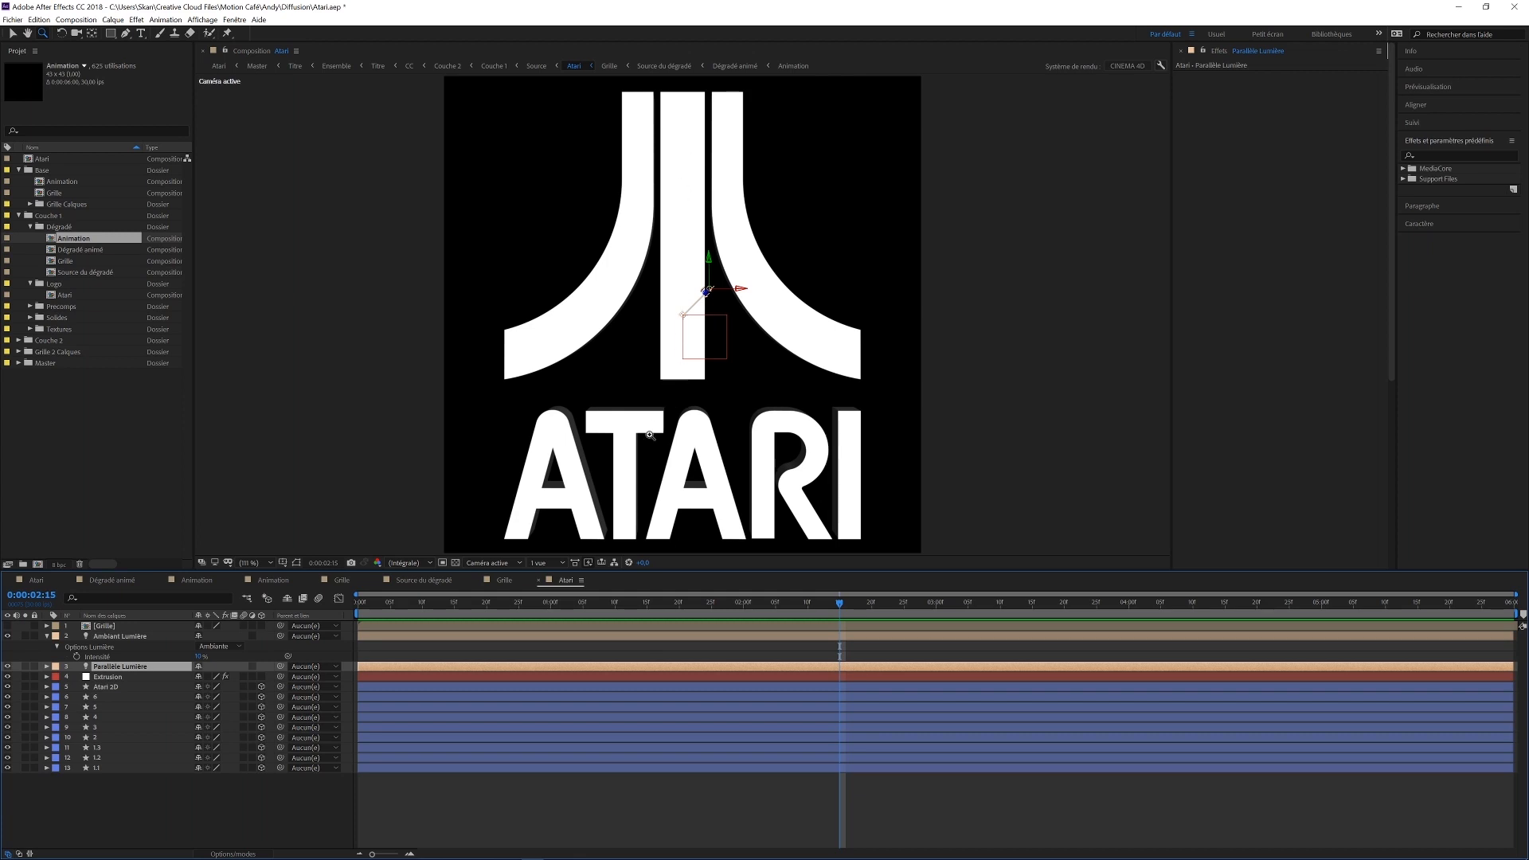
# Examine the extruded Atari logo and its parallel light from several angles in Vue personnalisée 1.
pyautogui.click(488, 563)
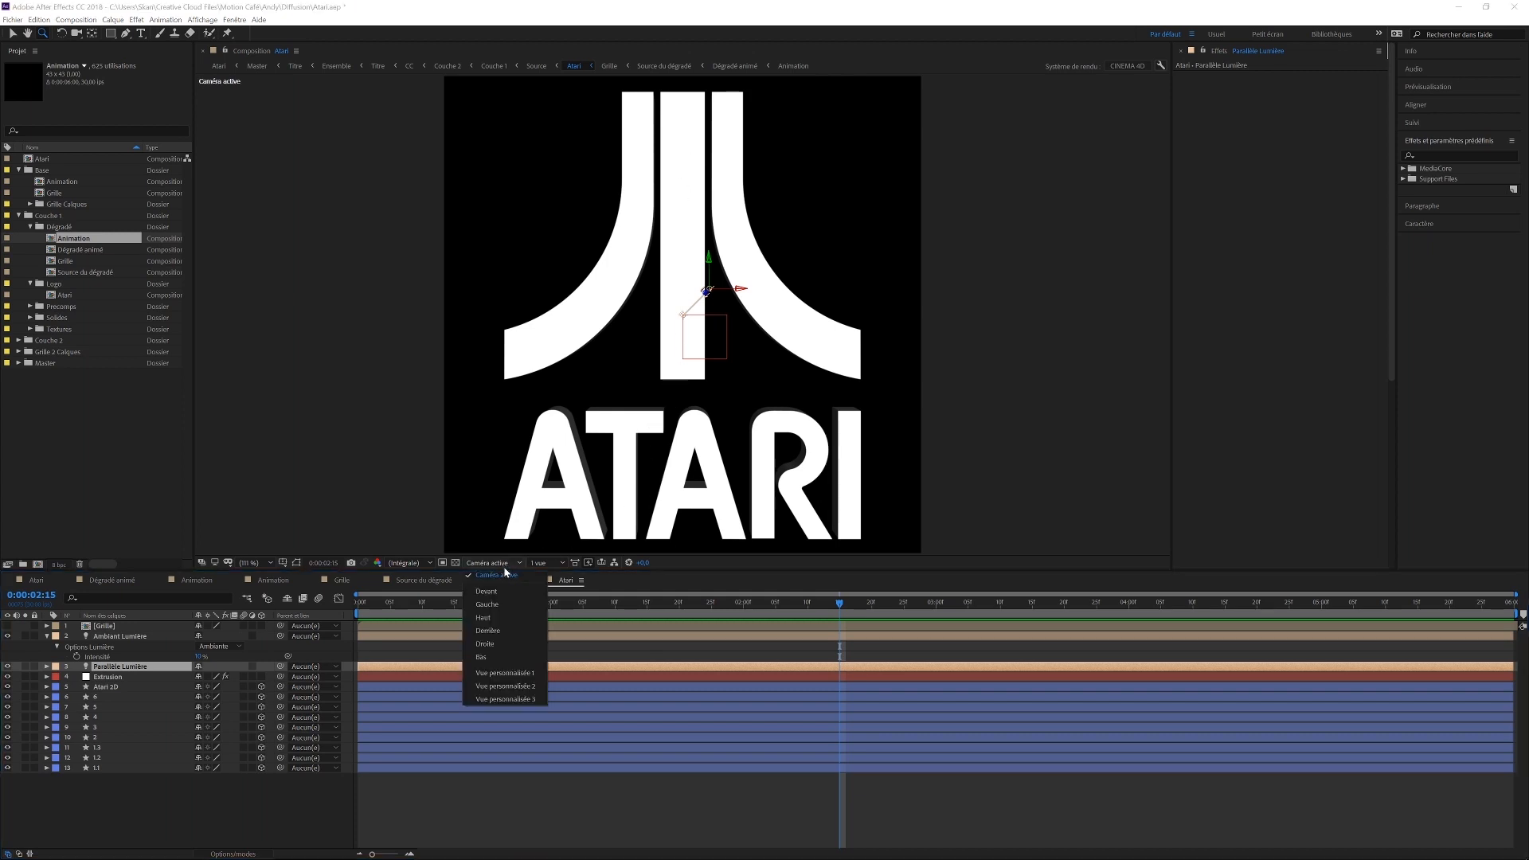
pyautogui.click(522, 674)
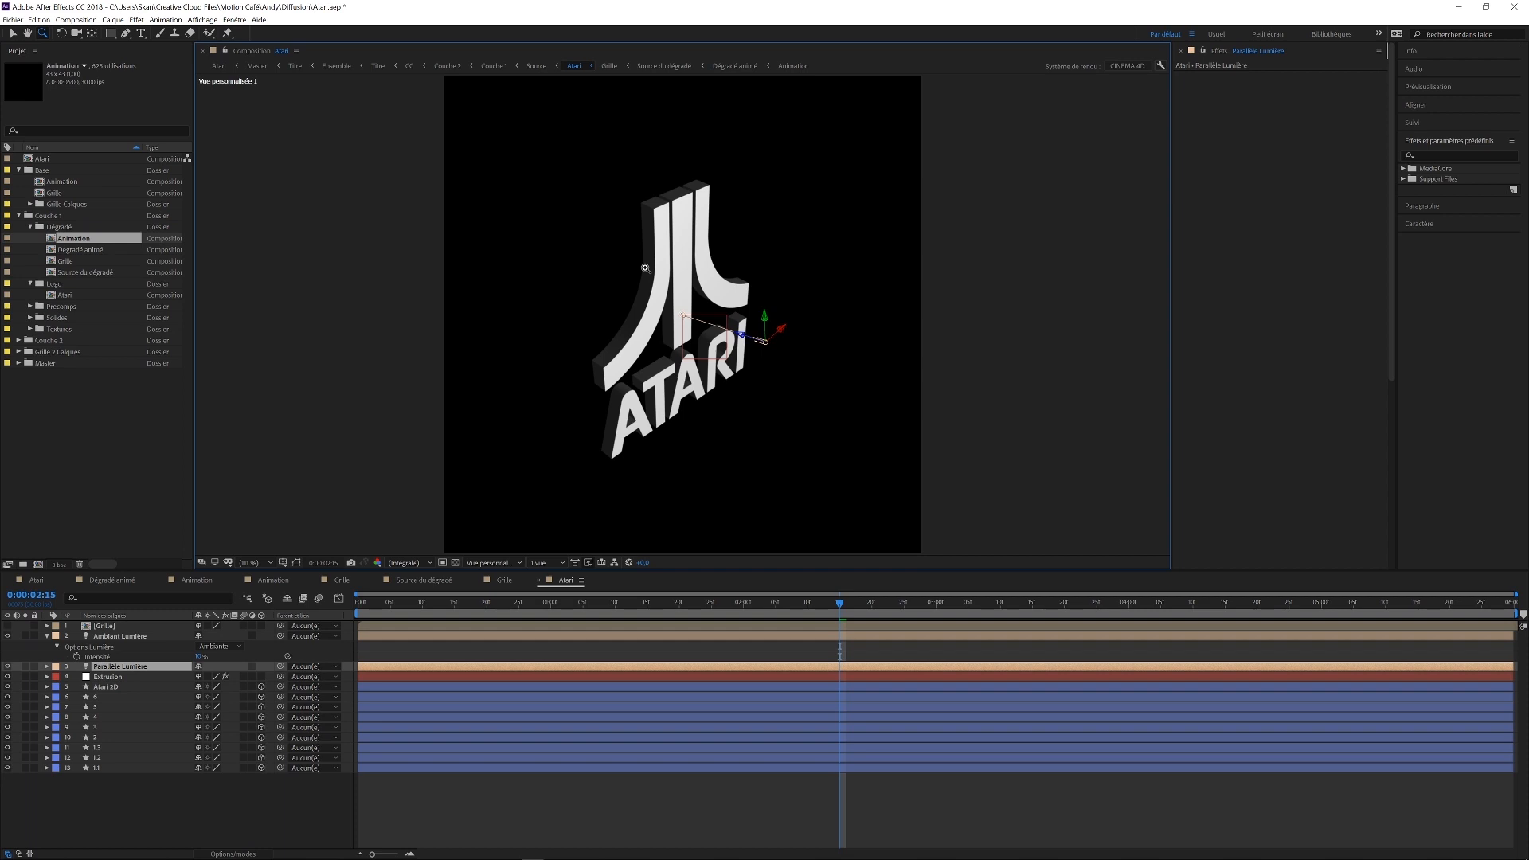
pyautogui.press('c')
pyautogui.moveTo(653, 299); pyautogui.dragTo(550, 249)
pyautogui.moveTo(676, 279); pyautogui.dragTo(714, 282)
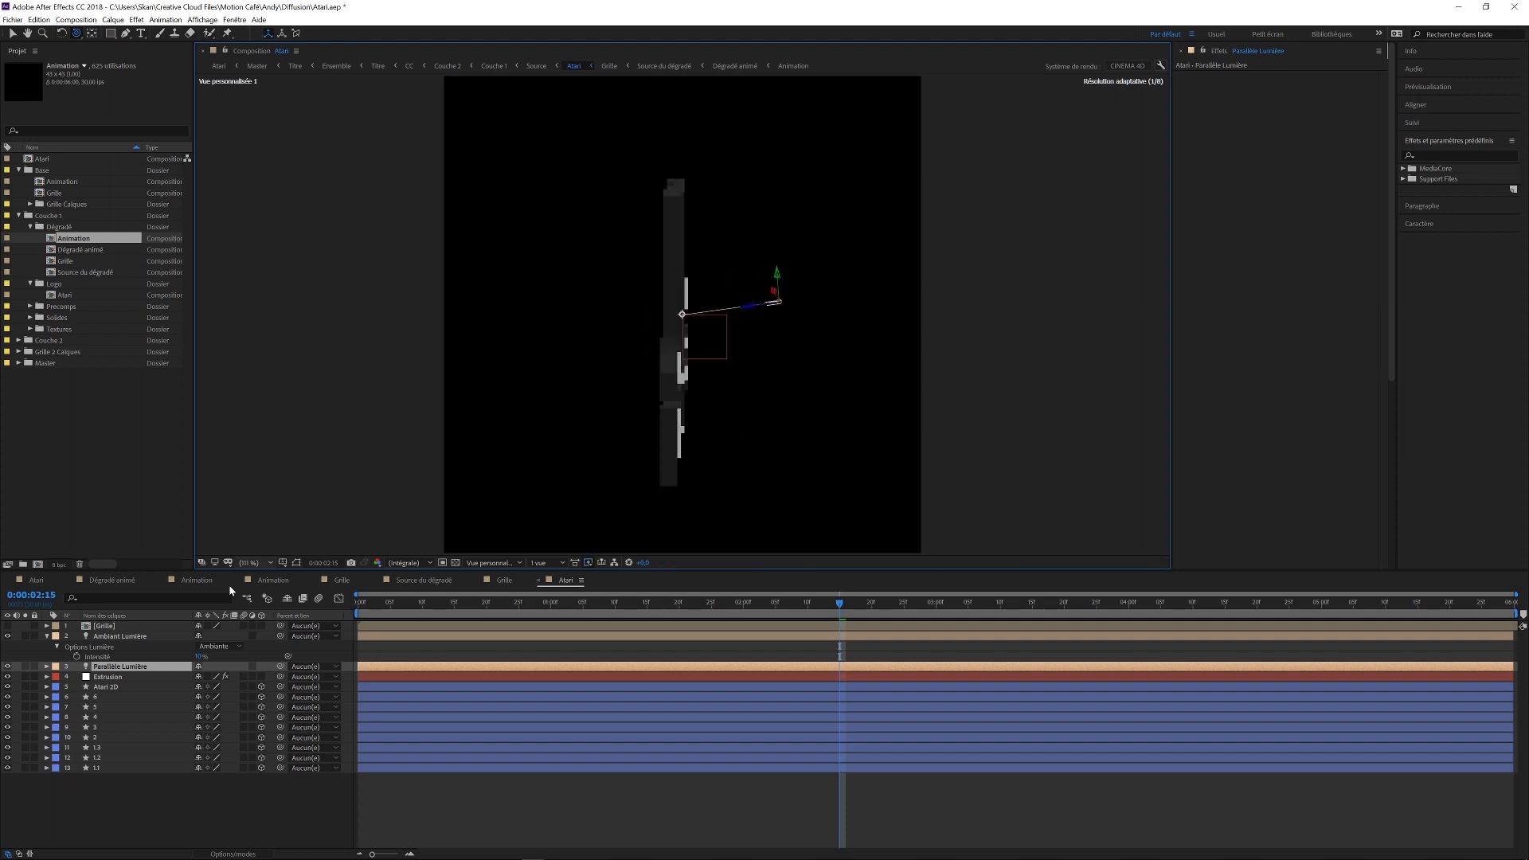
# Try an Intensité of 50% on Ambiant Lumière and check the logo's shaded sides from an angle.
pyautogui.click(199, 657)
pyautogui.write('50')
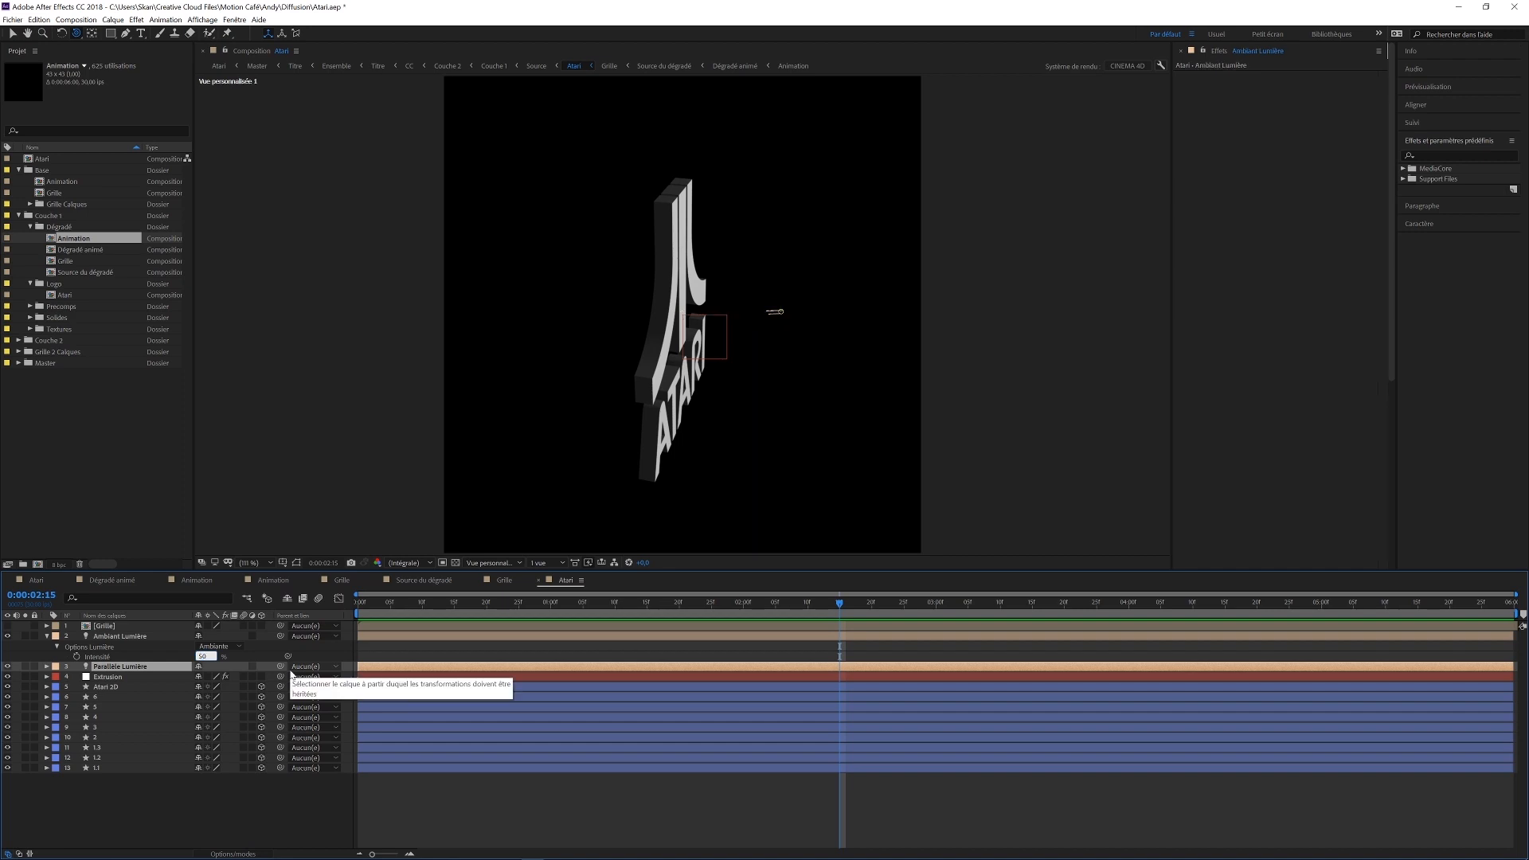
pyautogui.press('Return')
pyautogui.moveTo(603, 302); pyautogui.dragTo(526, 305)
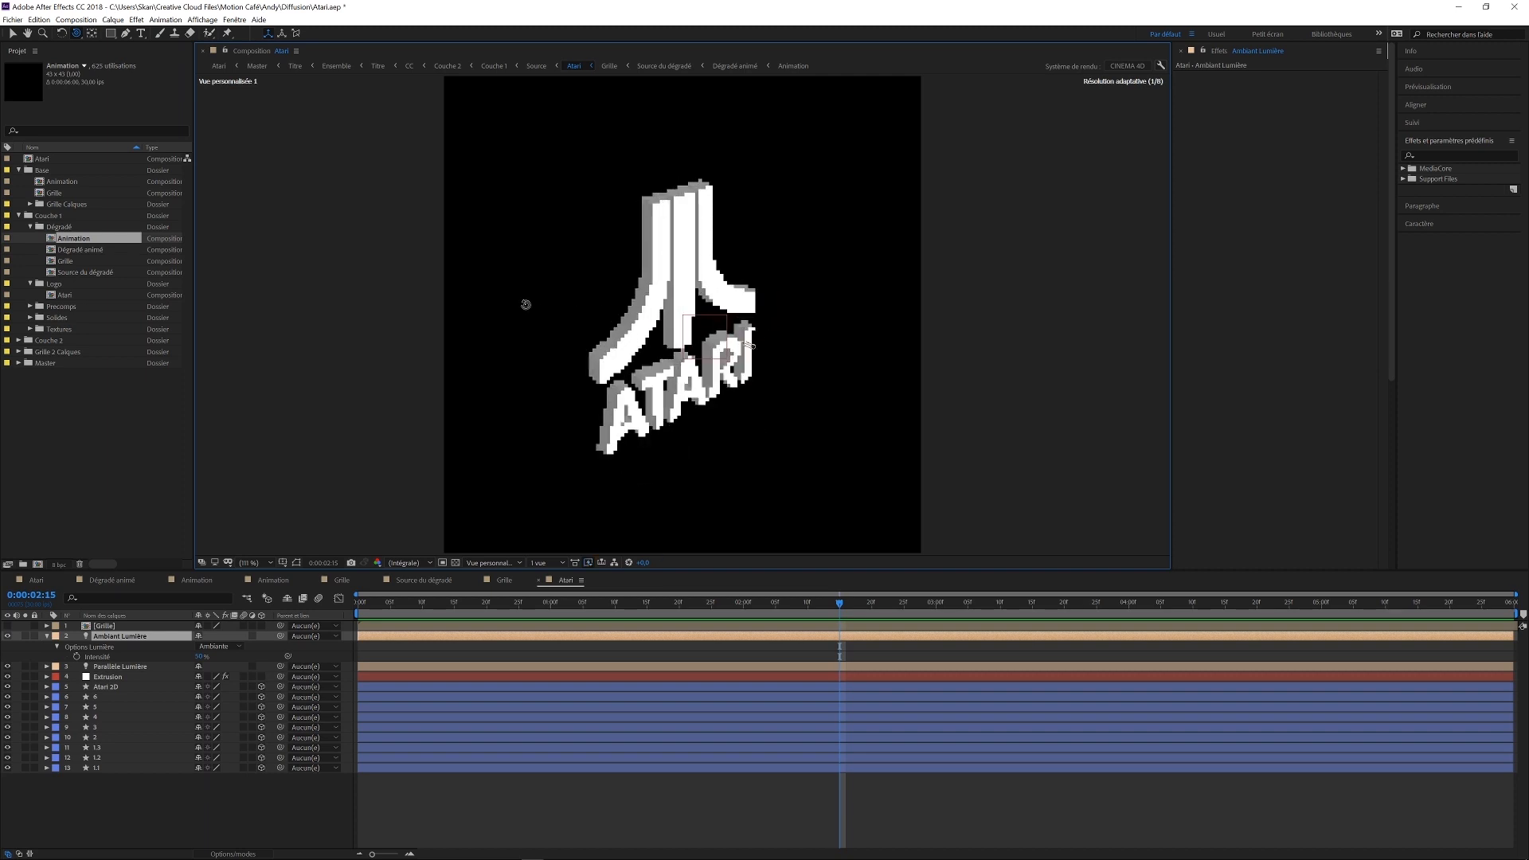
# Set the Ambiant Lumière layer's Intensité to 10%.
pyautogui.click(200, 656)
pyautogui.write('10')
pyautogui.press('Return')
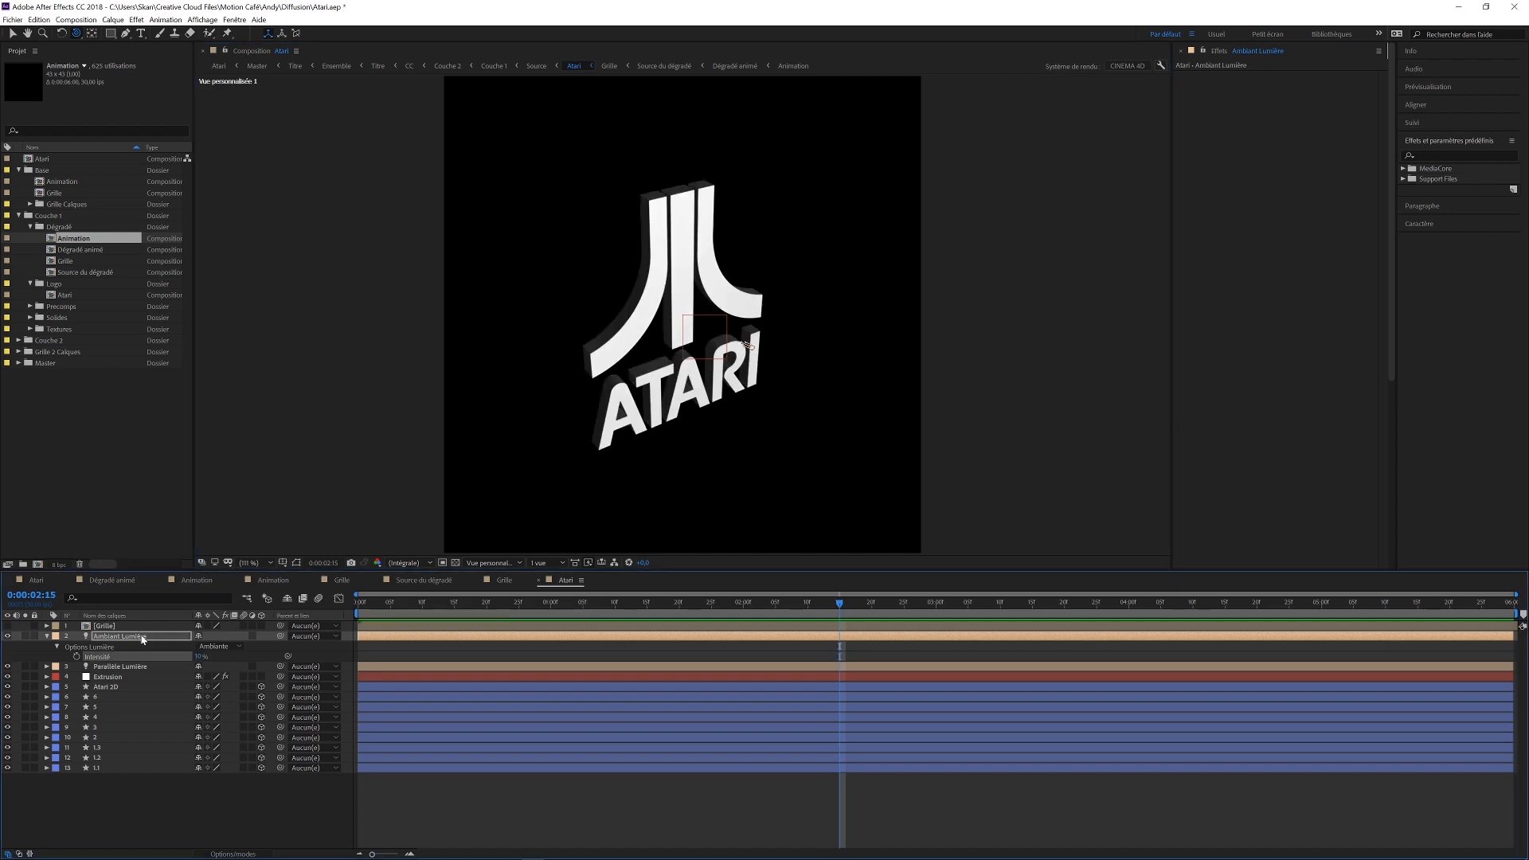
# Orbit the logo round to face the front and return the viewer to Caméra active.
pyautogui.click(143, 637)
pyautogui.moveTo(722, 352); pyautogui.dragTo(532, 487)
pyautogui.click(493, 562)
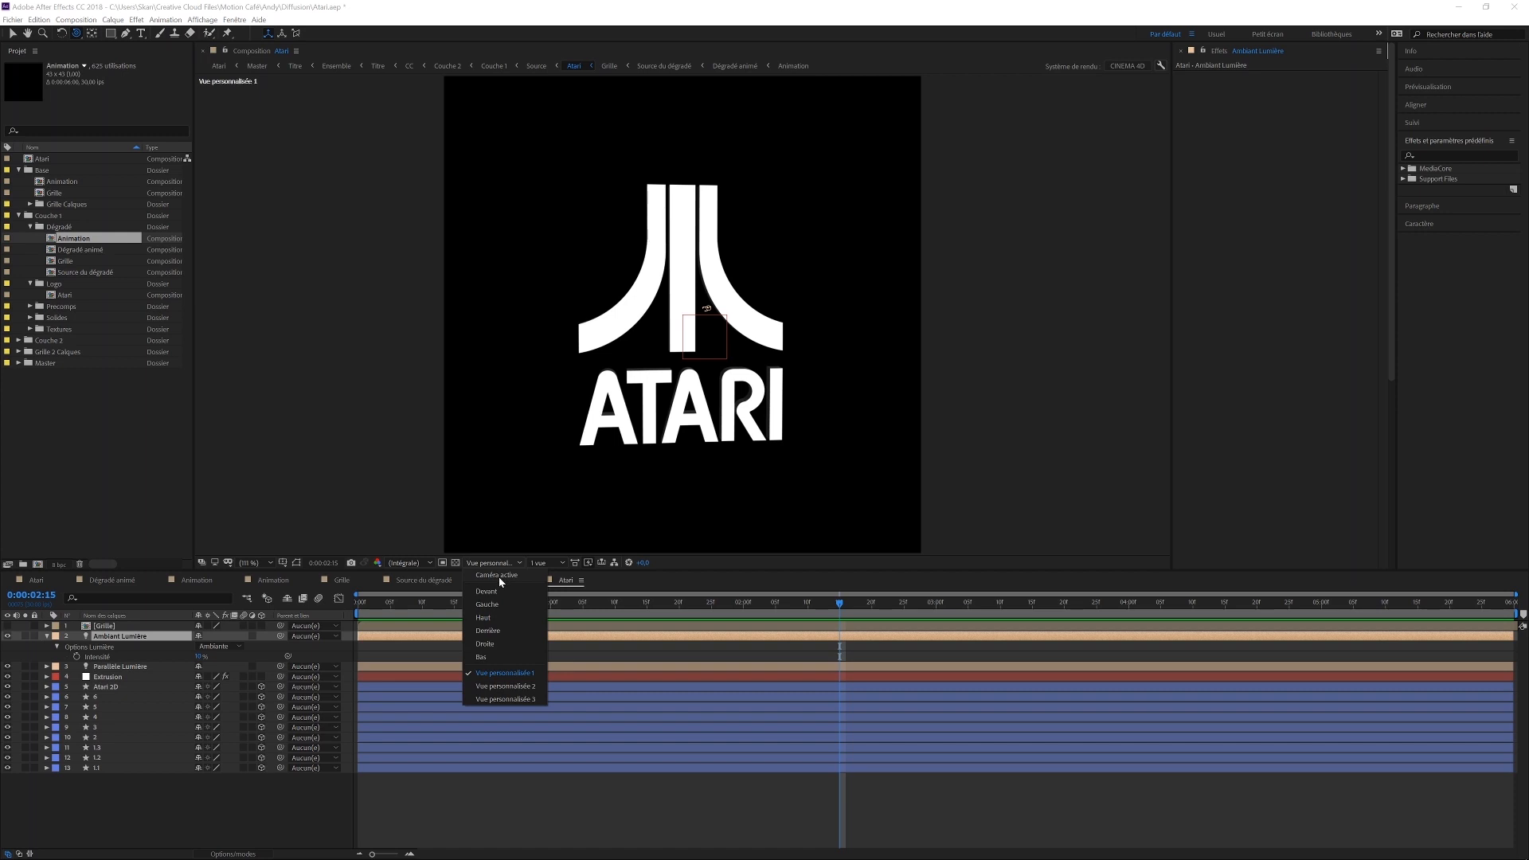
pyautogui.click(499, 577)
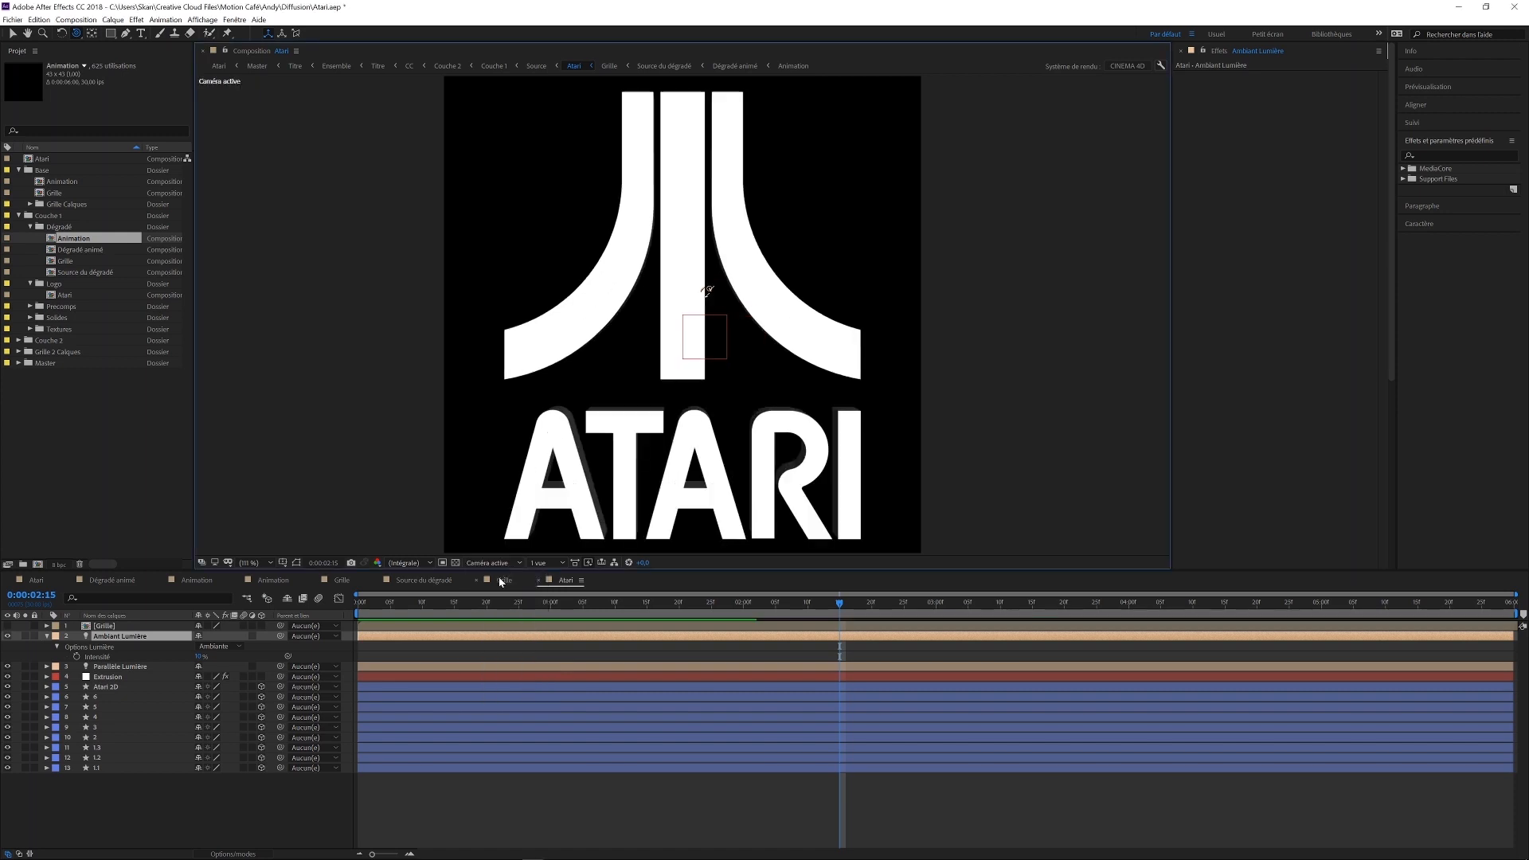
# Show the Grille layer again and scrub the Atari composition back to 0:00:00:07.
pyautogui.click(111, 627)
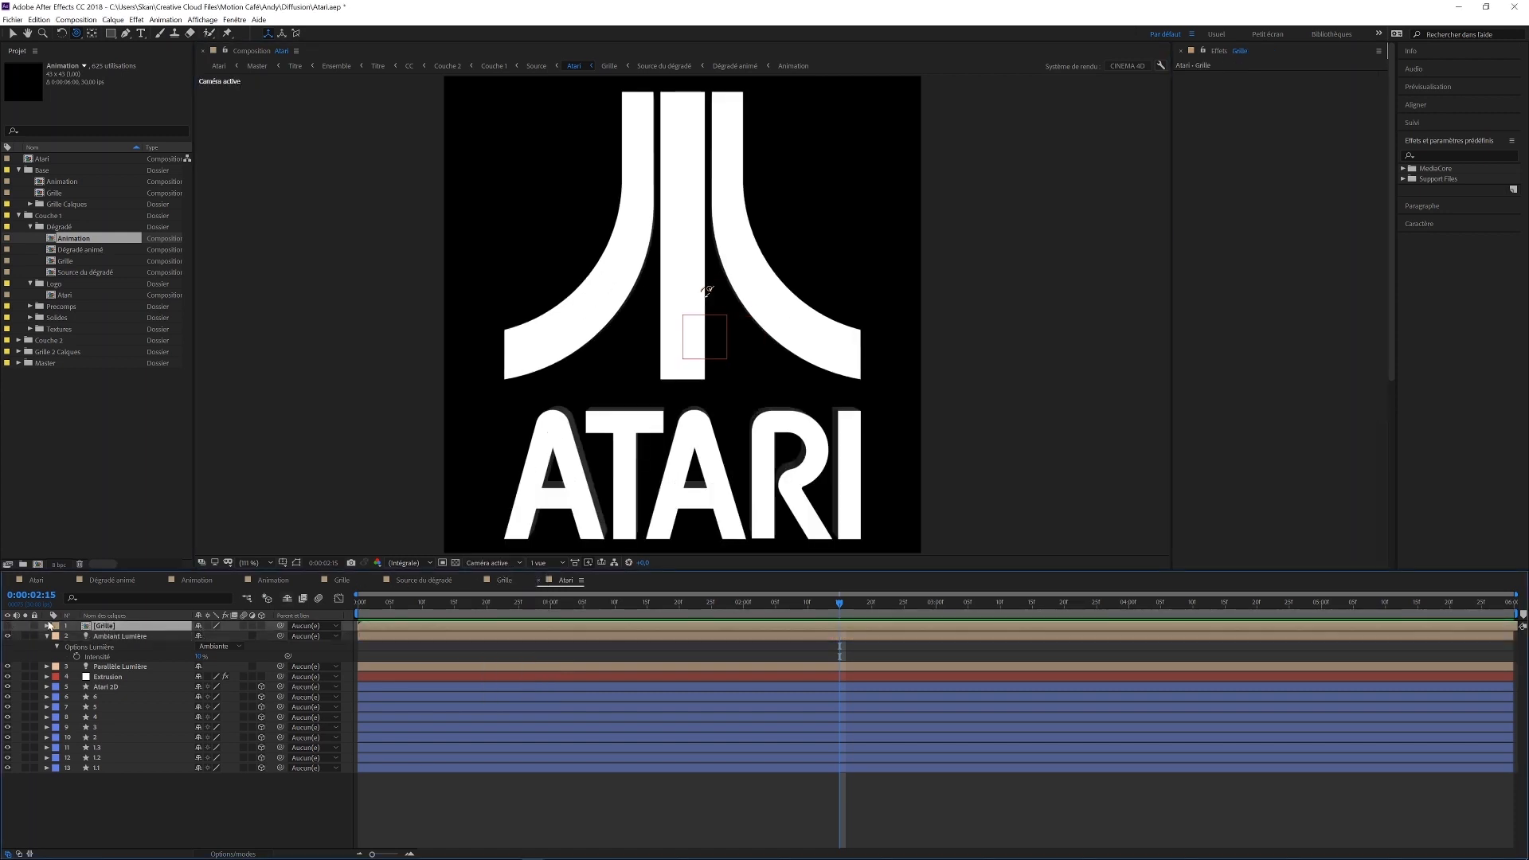
pyautogui.click(7, 626)
pyautogui.moveTo(827, 607); pyautogui.dragTo(403, 619)
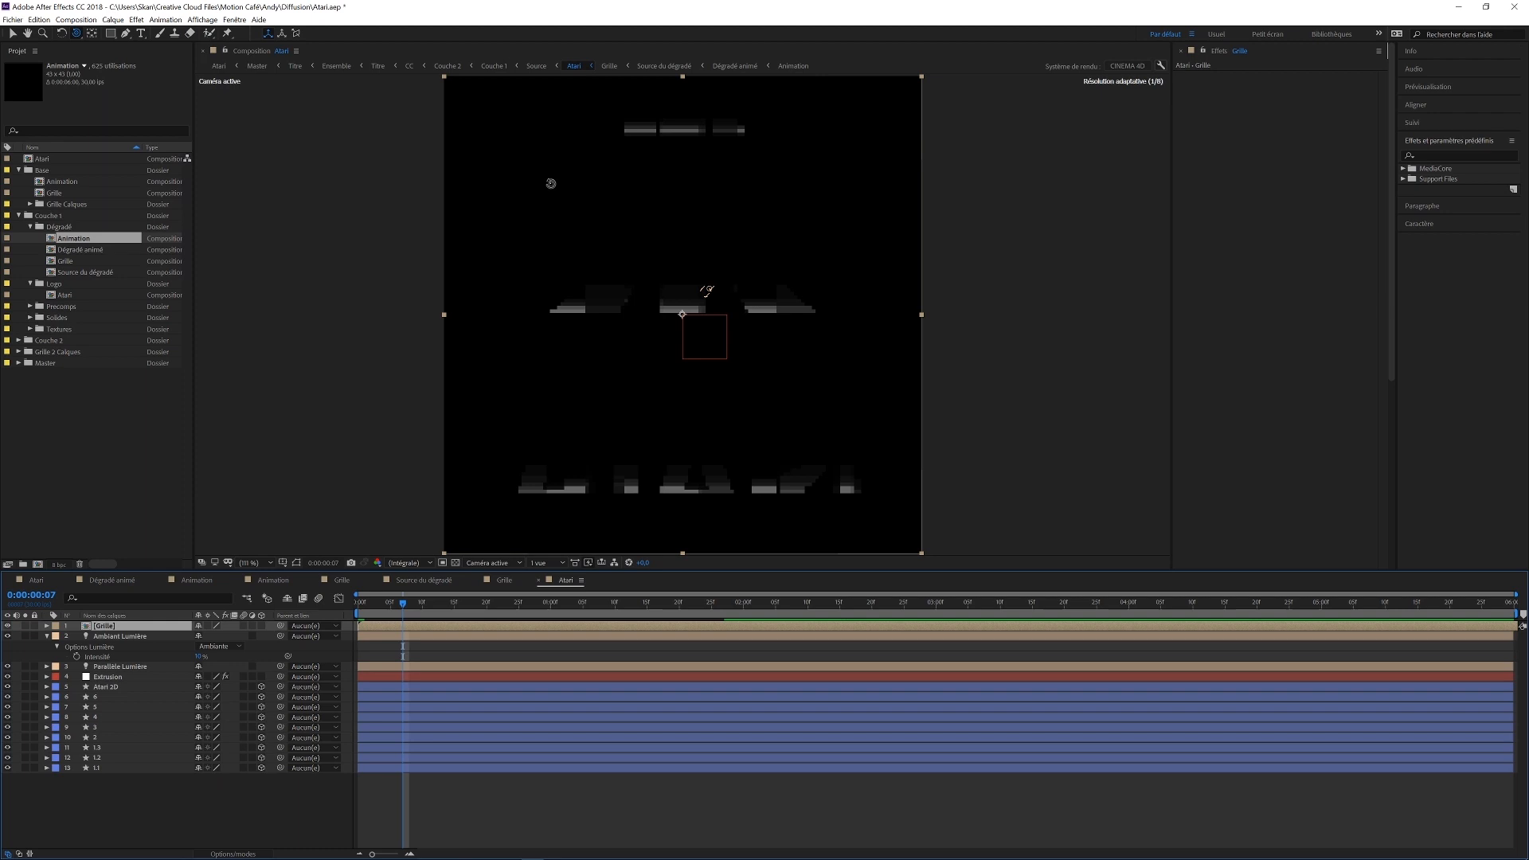
# Open the Source composition, scrub to 0:00:01:01, and turn off Preserve Underlying Transparency on the Ref layer.
pyautogui.click(536, 66)
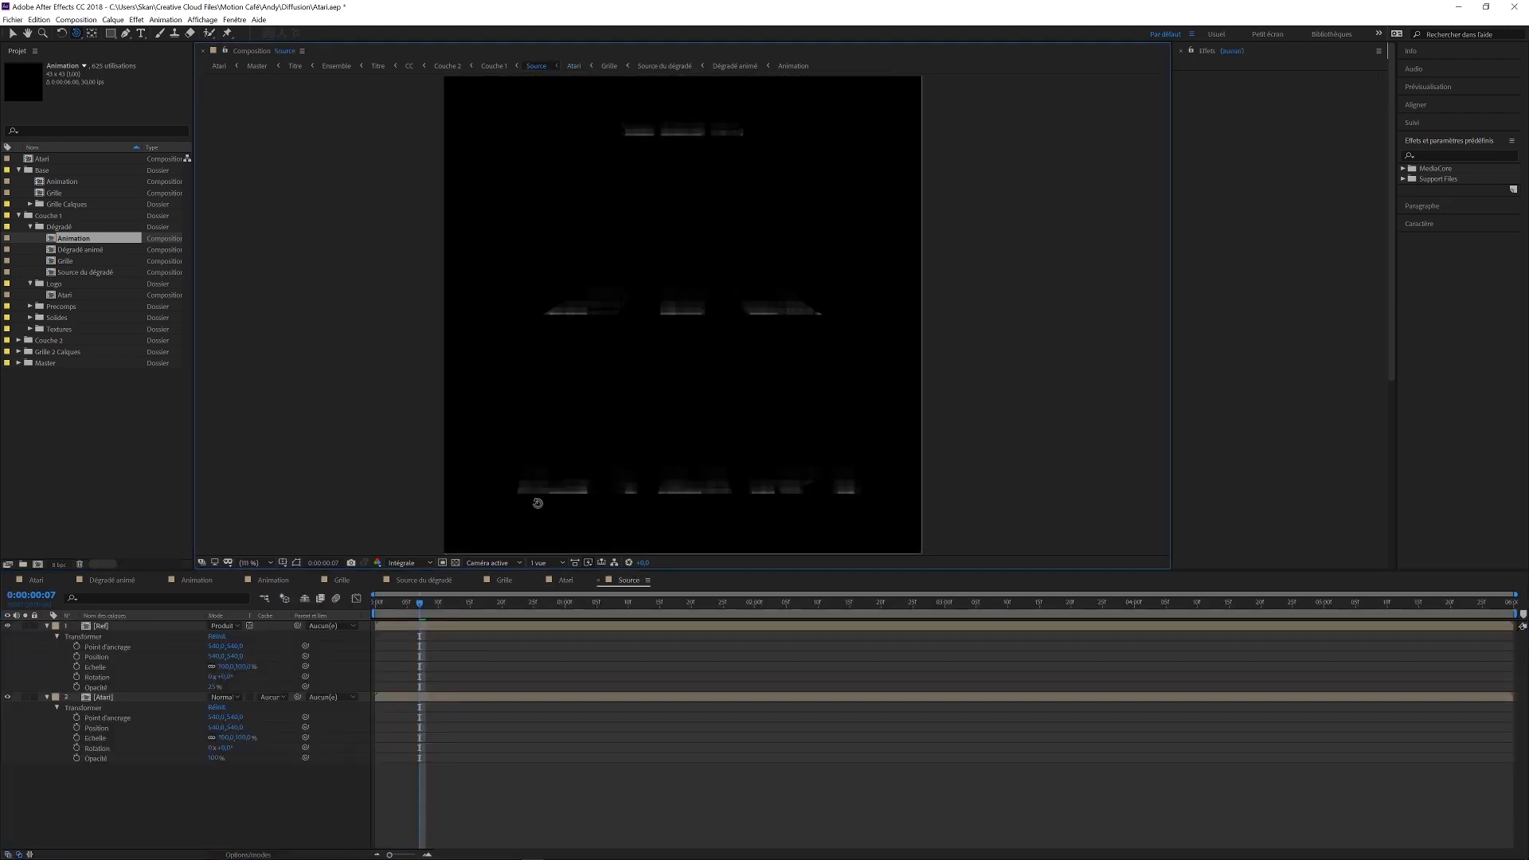
pyautogui.moveTo(422, 607); pyautogui.dragTo(572, 617)
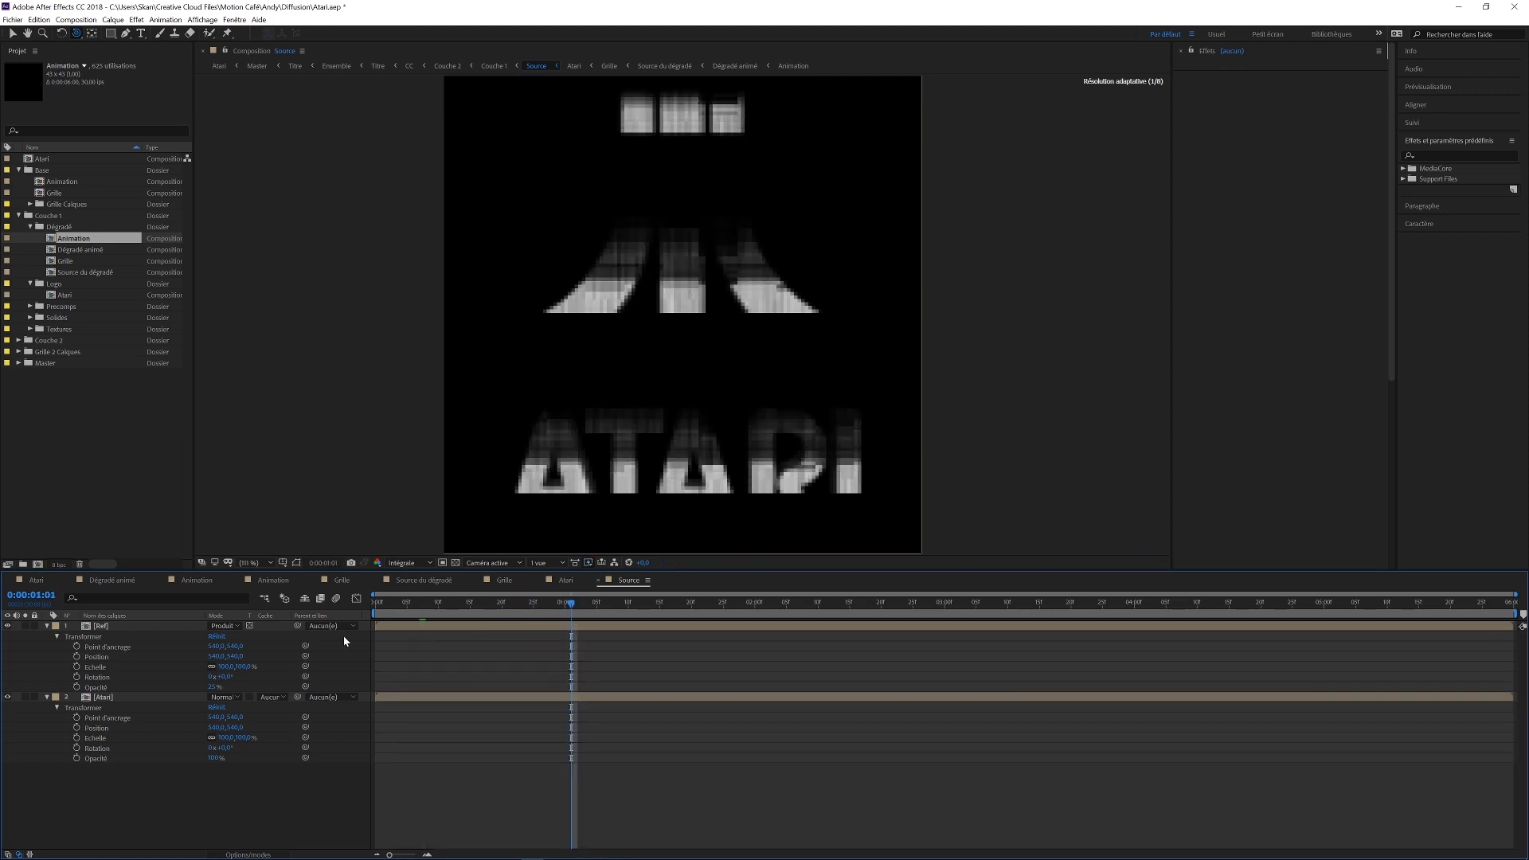
pyautogui.click(148, 626)
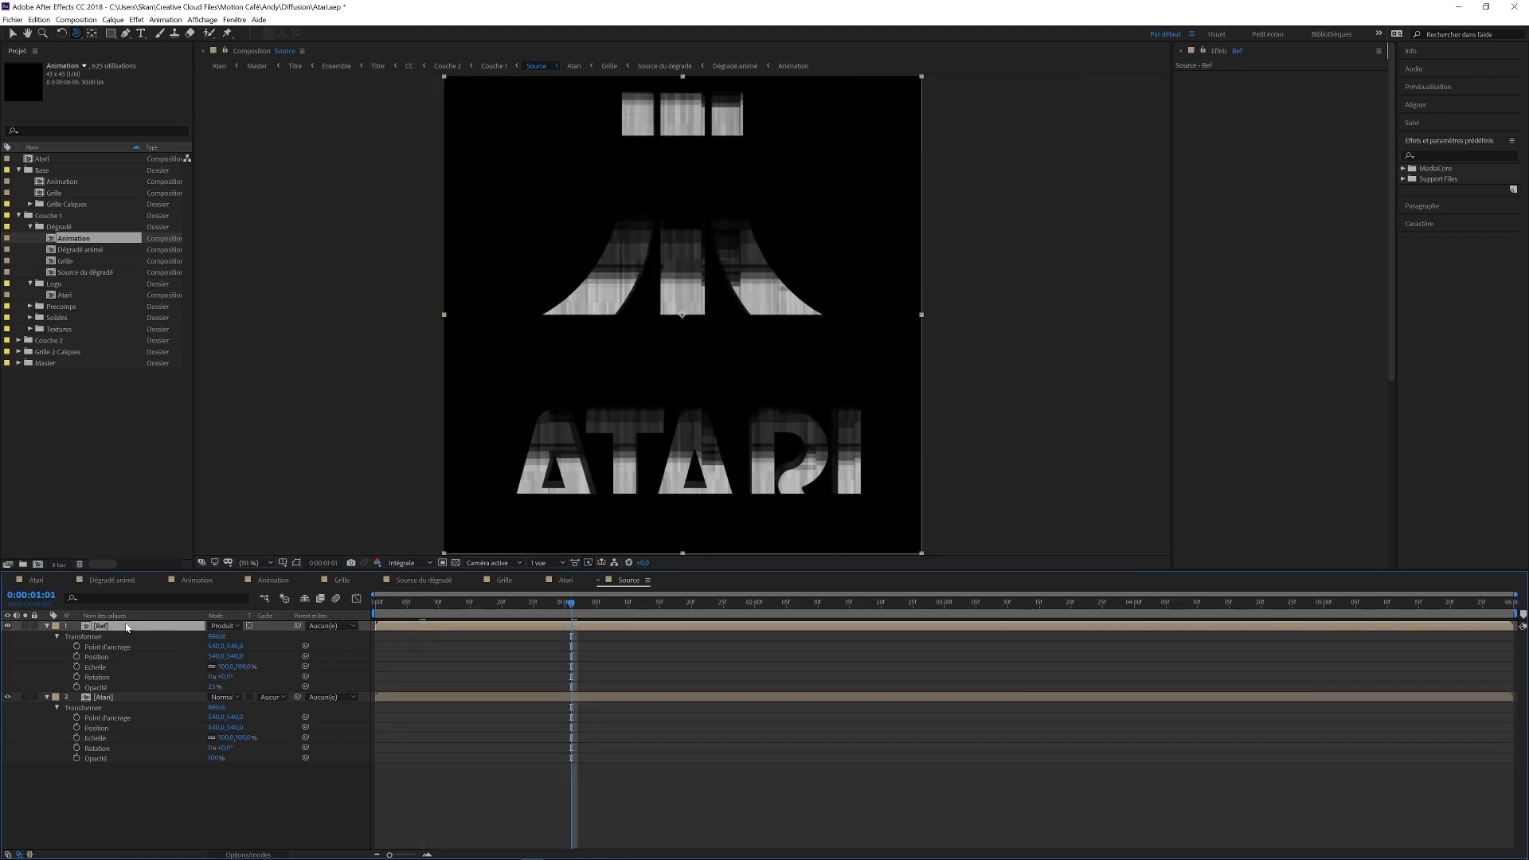
pyautogui.click(251, 626)
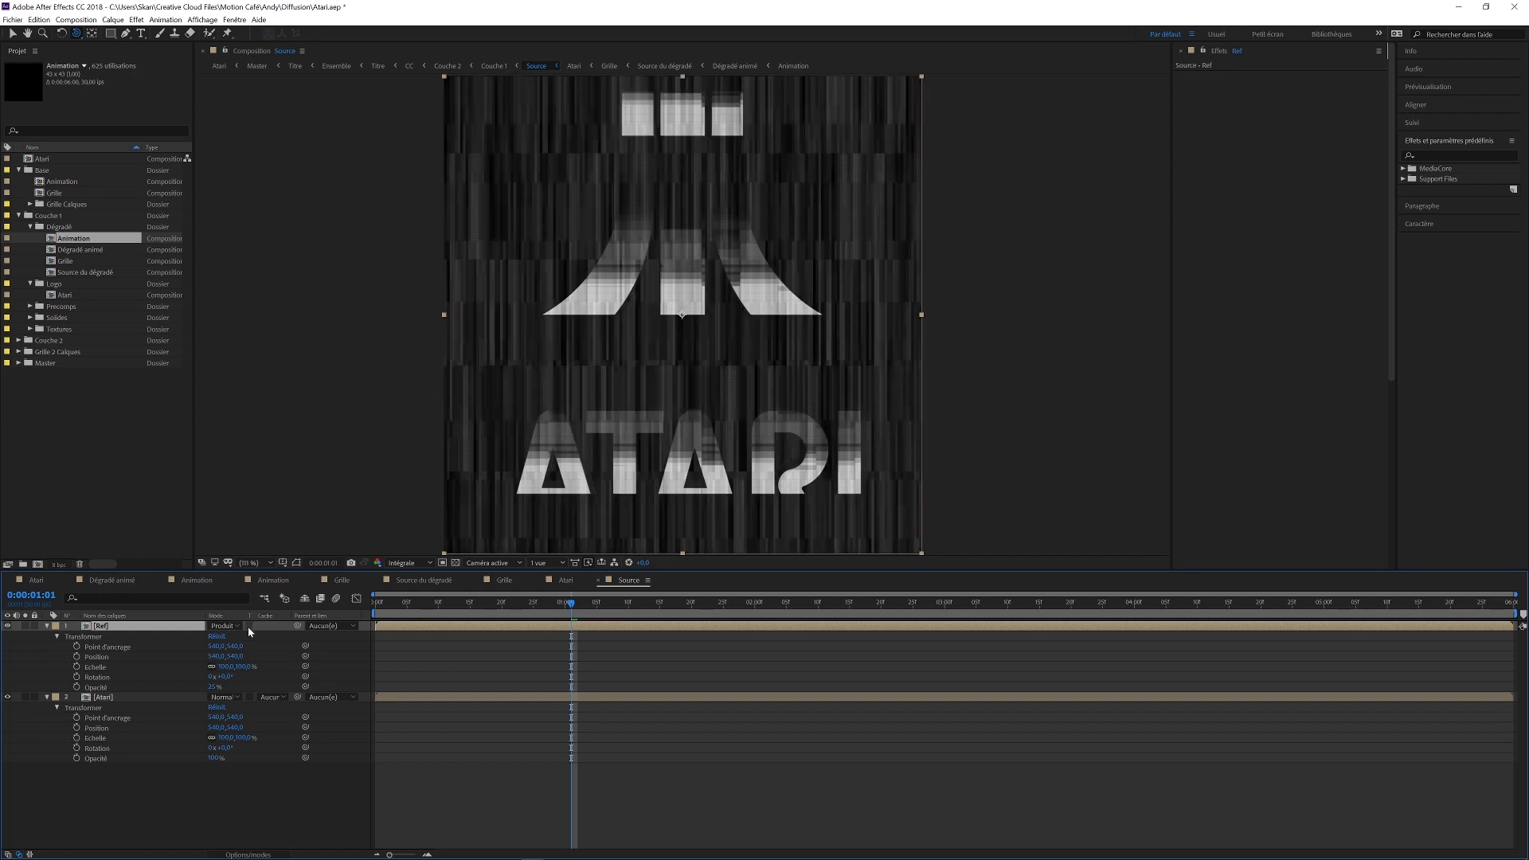
# Toggle Preserve Underlying Transparency on the Ref layer to compare the result, leaving it switched on.
pyautogui.click(248, 627)
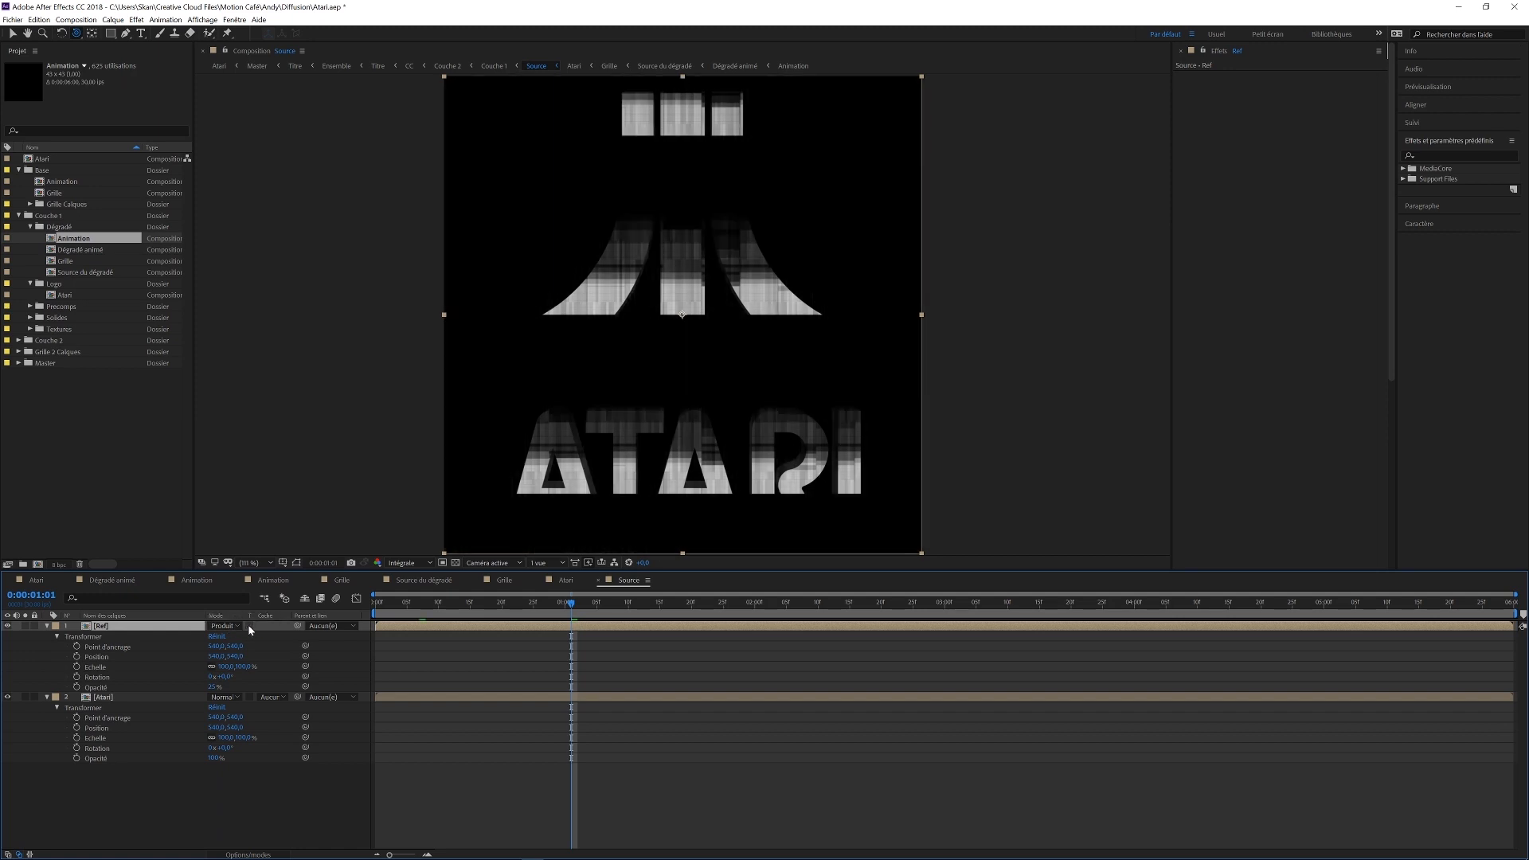
pyautogui.click(249, 627)
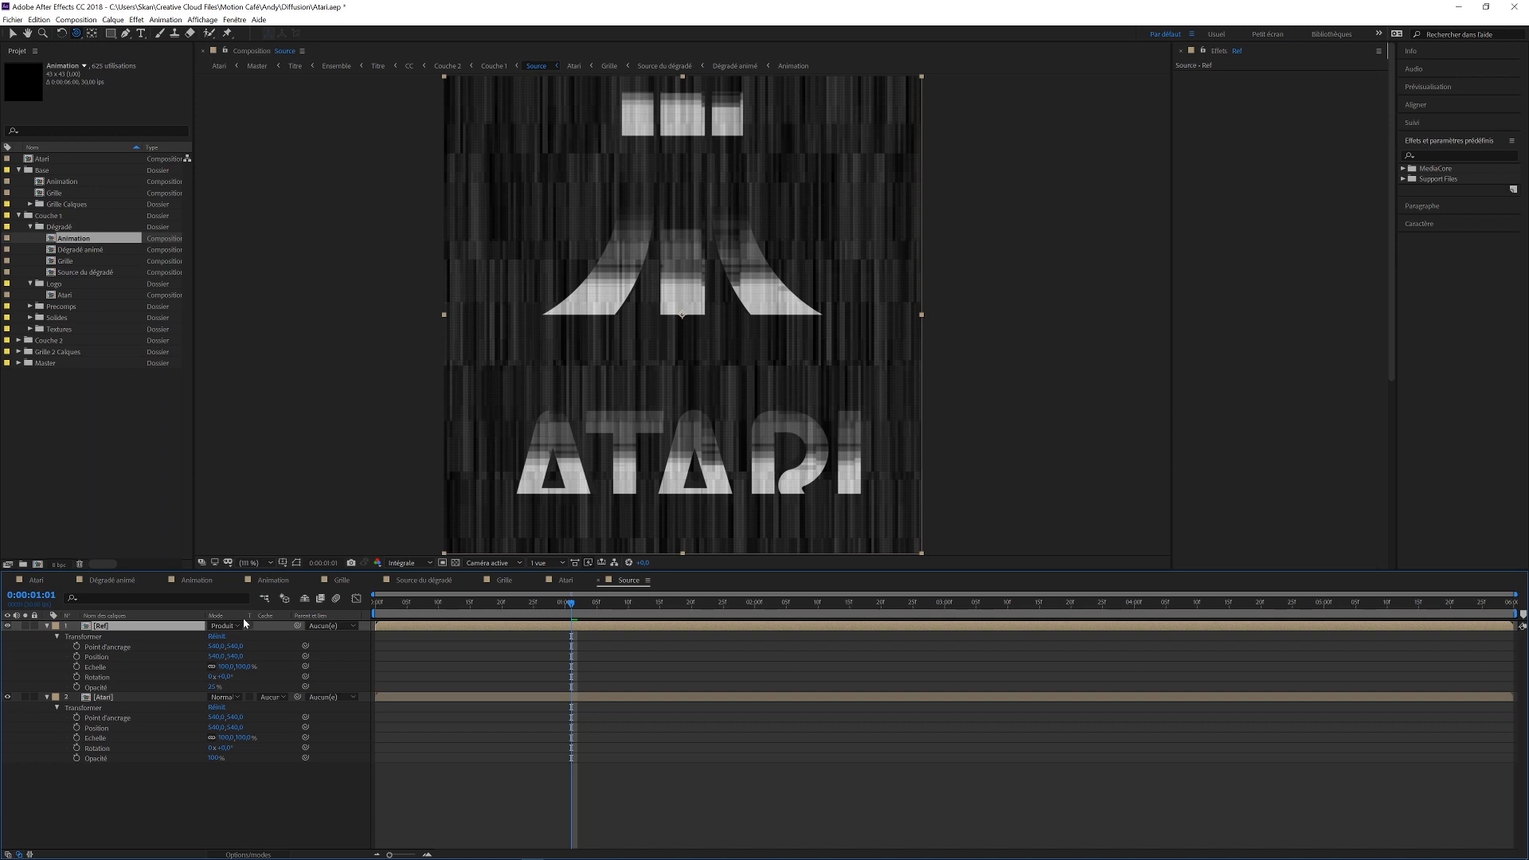
pyautogui.click(249, 626)
pyautogui.click(250, 625)
pyautogui.click(250, 625)
# Try the Normal blending mode on the Ref layer, then restore Produit.
pyautogui.click(224, 626)
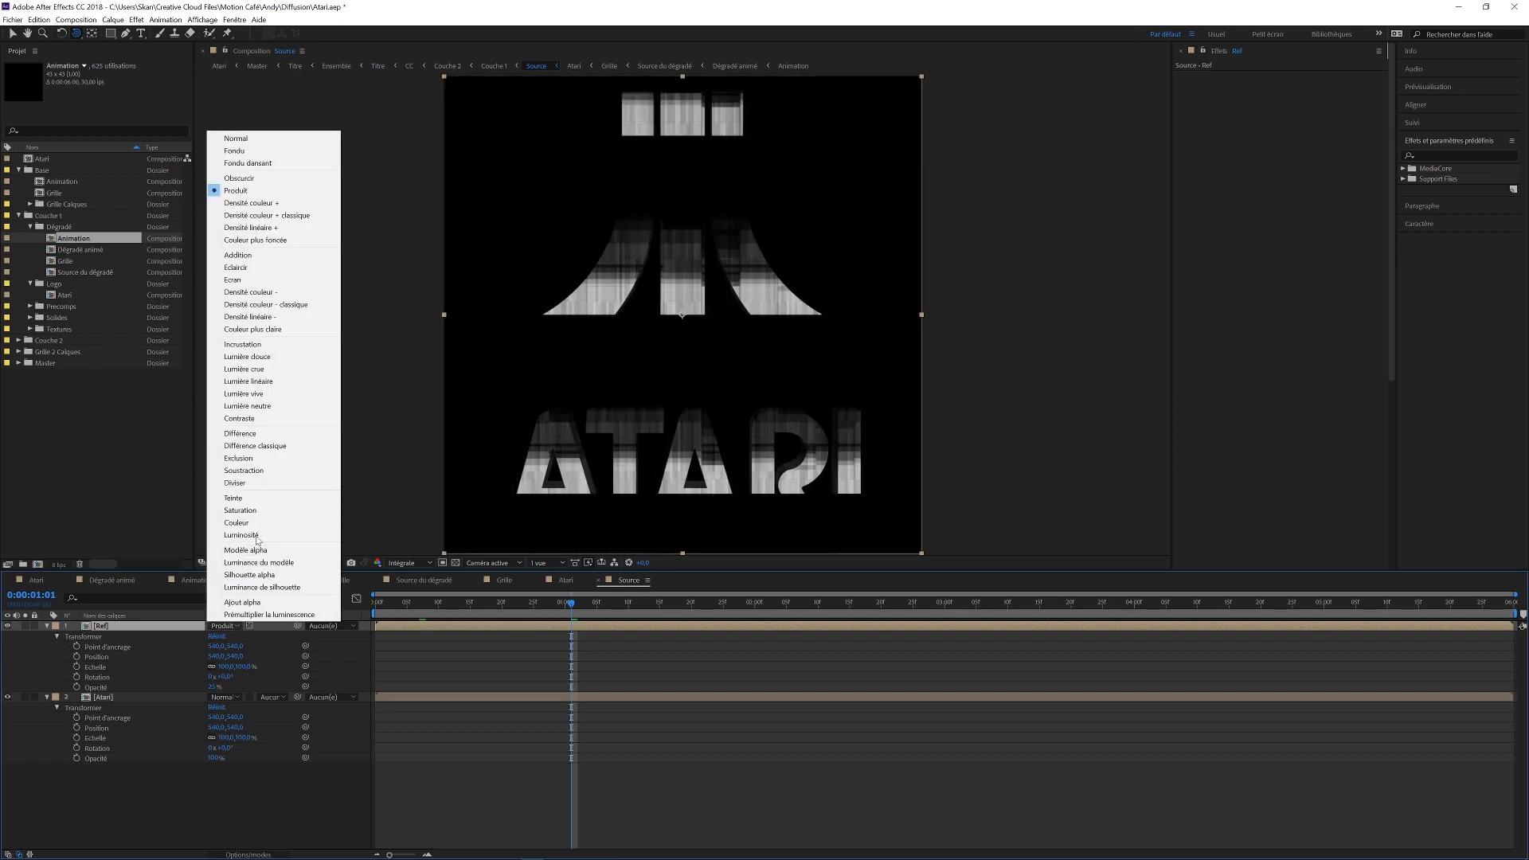
pyautogui.click(237, 138)
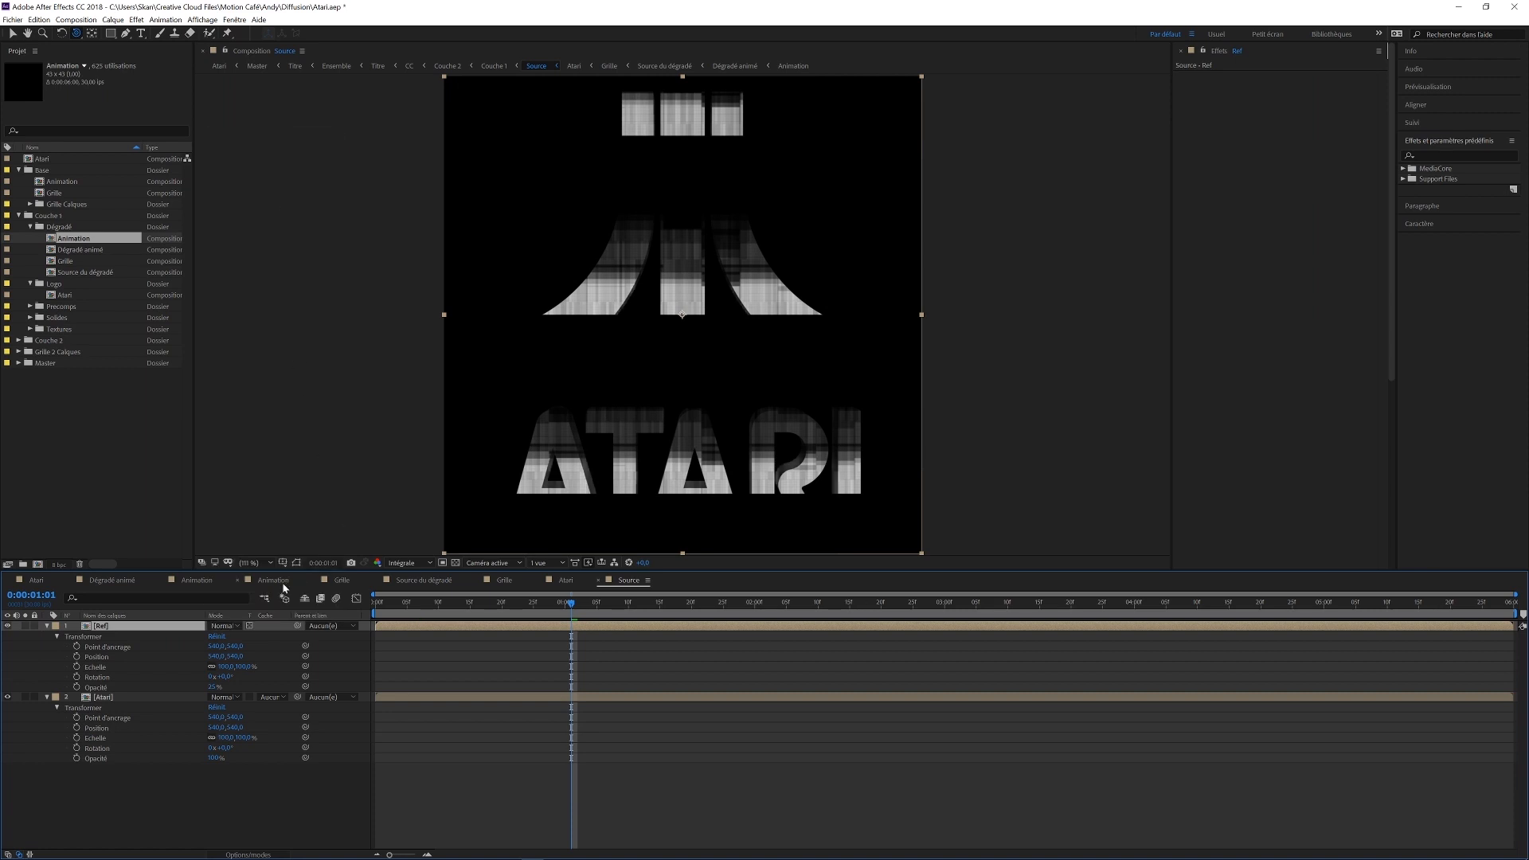
pyautogui.click(226, 626)
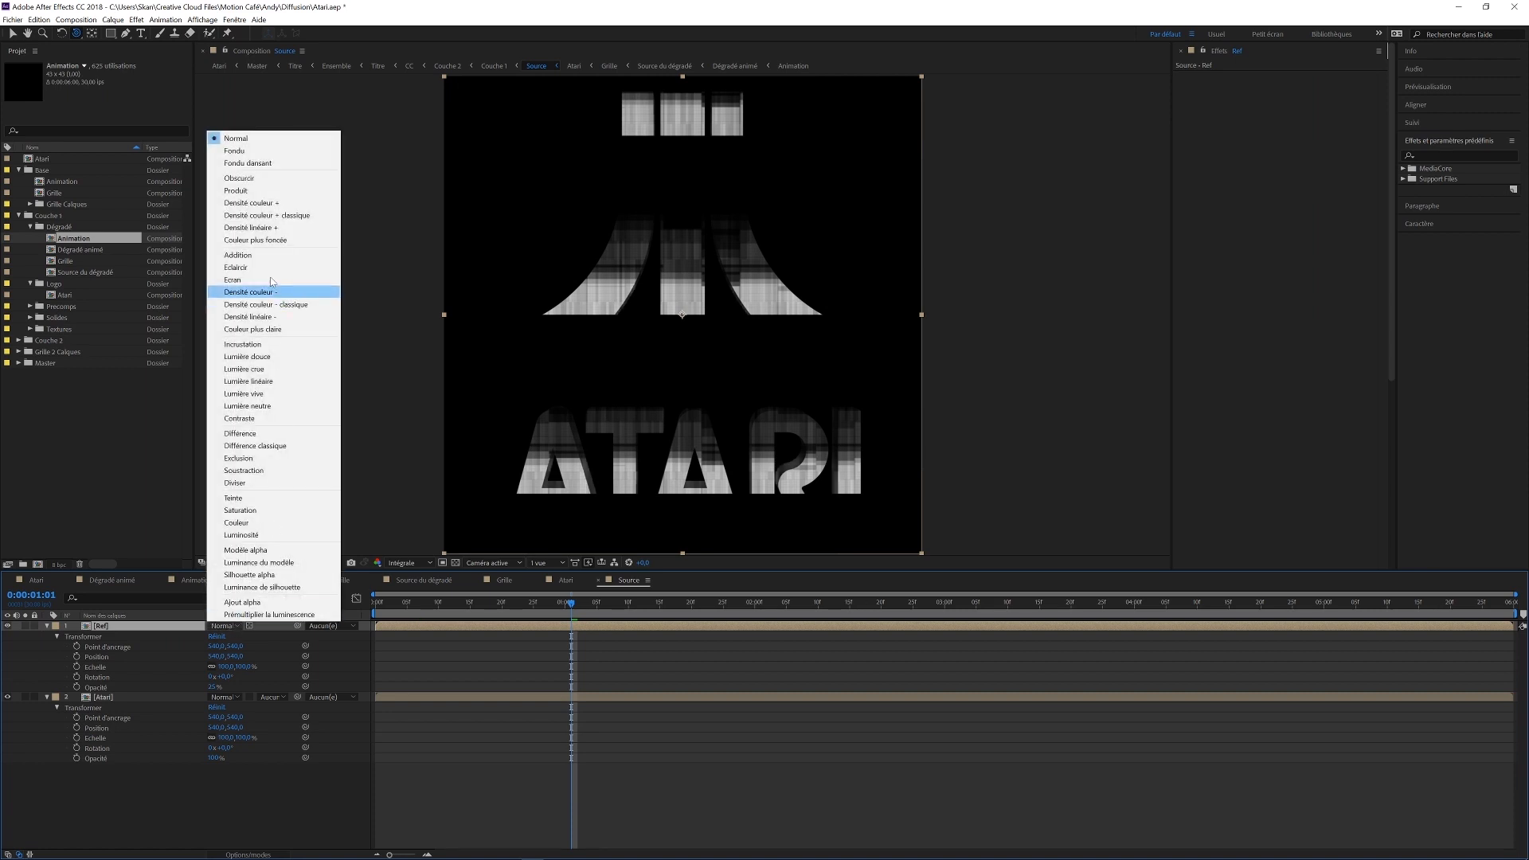
pyautogui.click(262, 190)
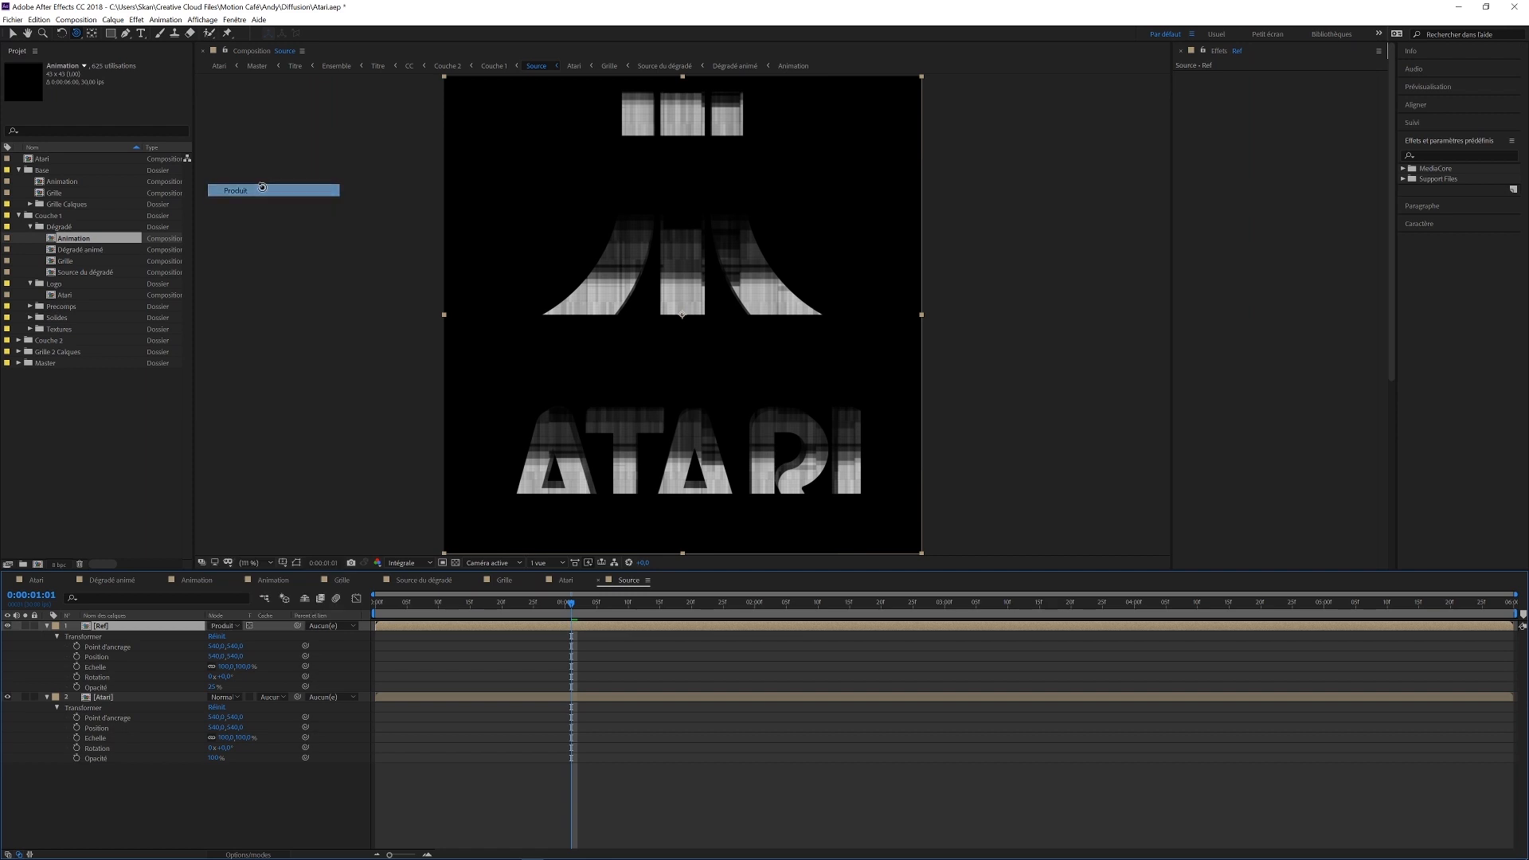
# Check the Atari precomposition, return to Source, and inspect the reflection texture up close on the logo symbol's left leg.
pyautogui.doubleClick(103, 697)
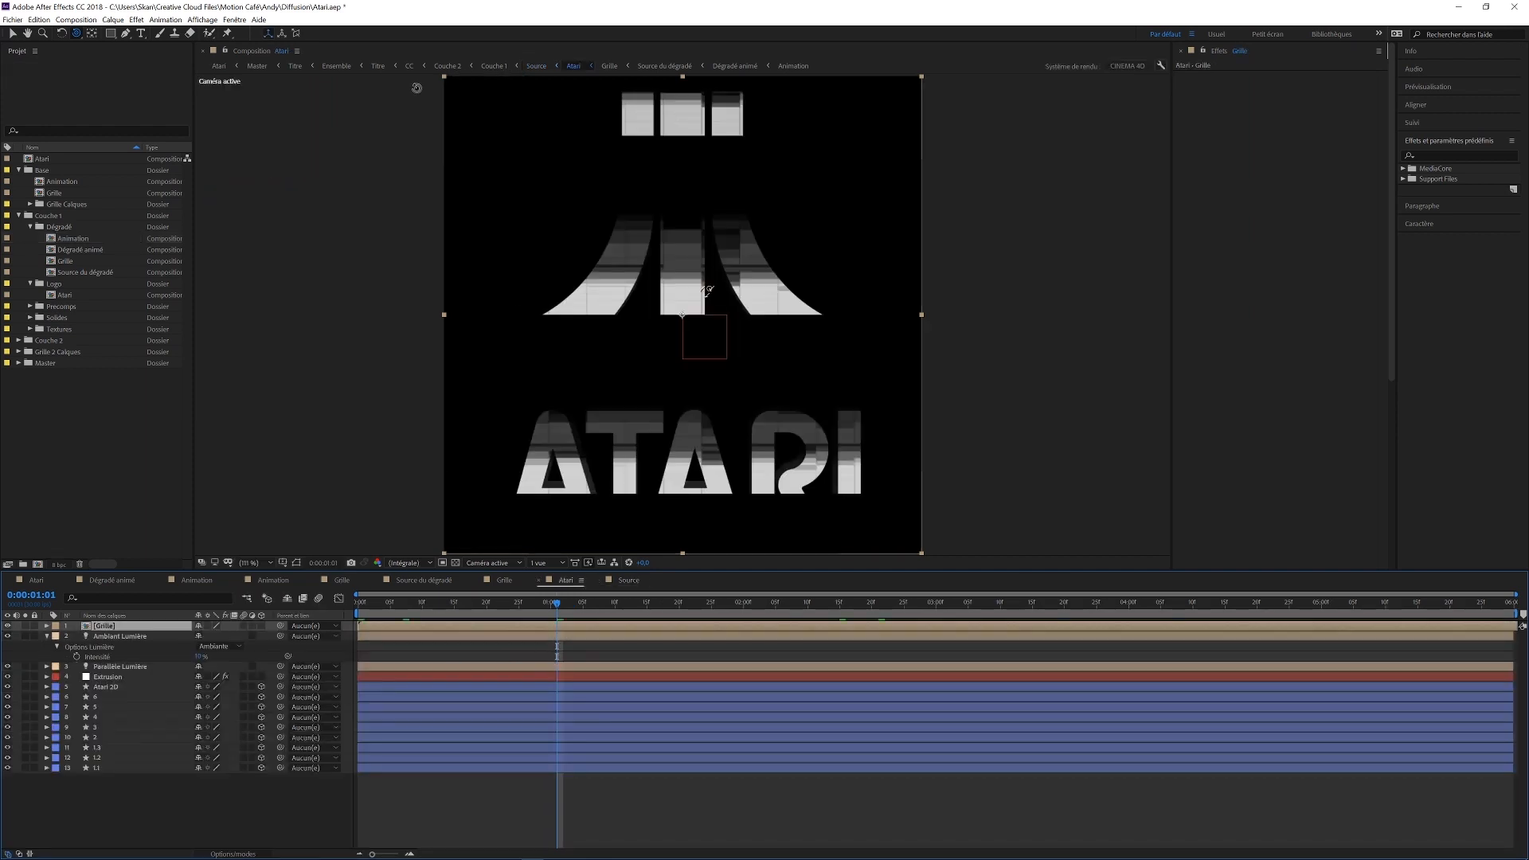
pyautogui.click(545, 66)
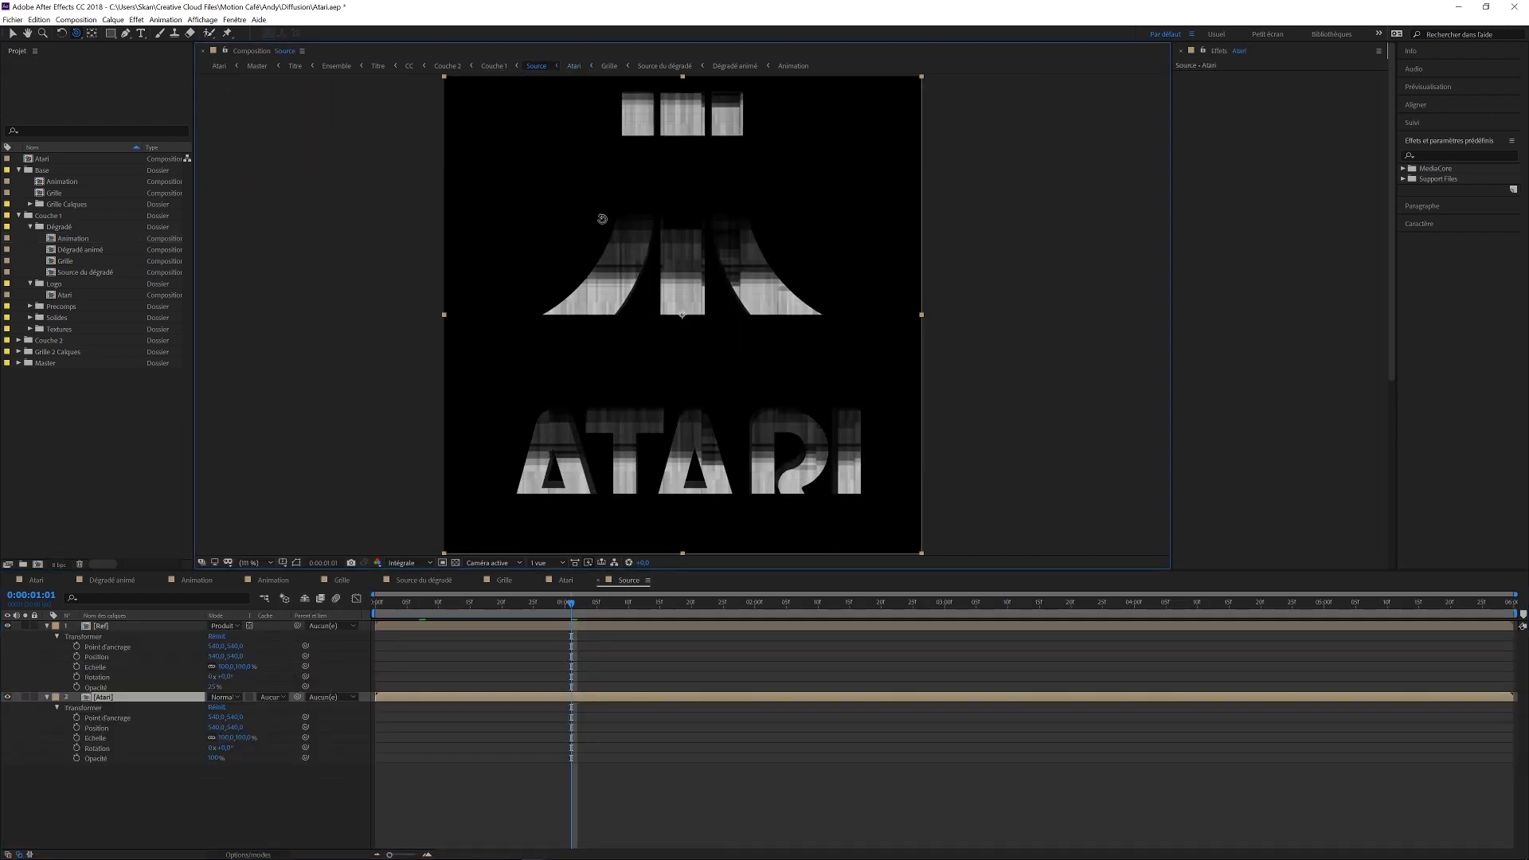
pyautogui.click(211, 826)
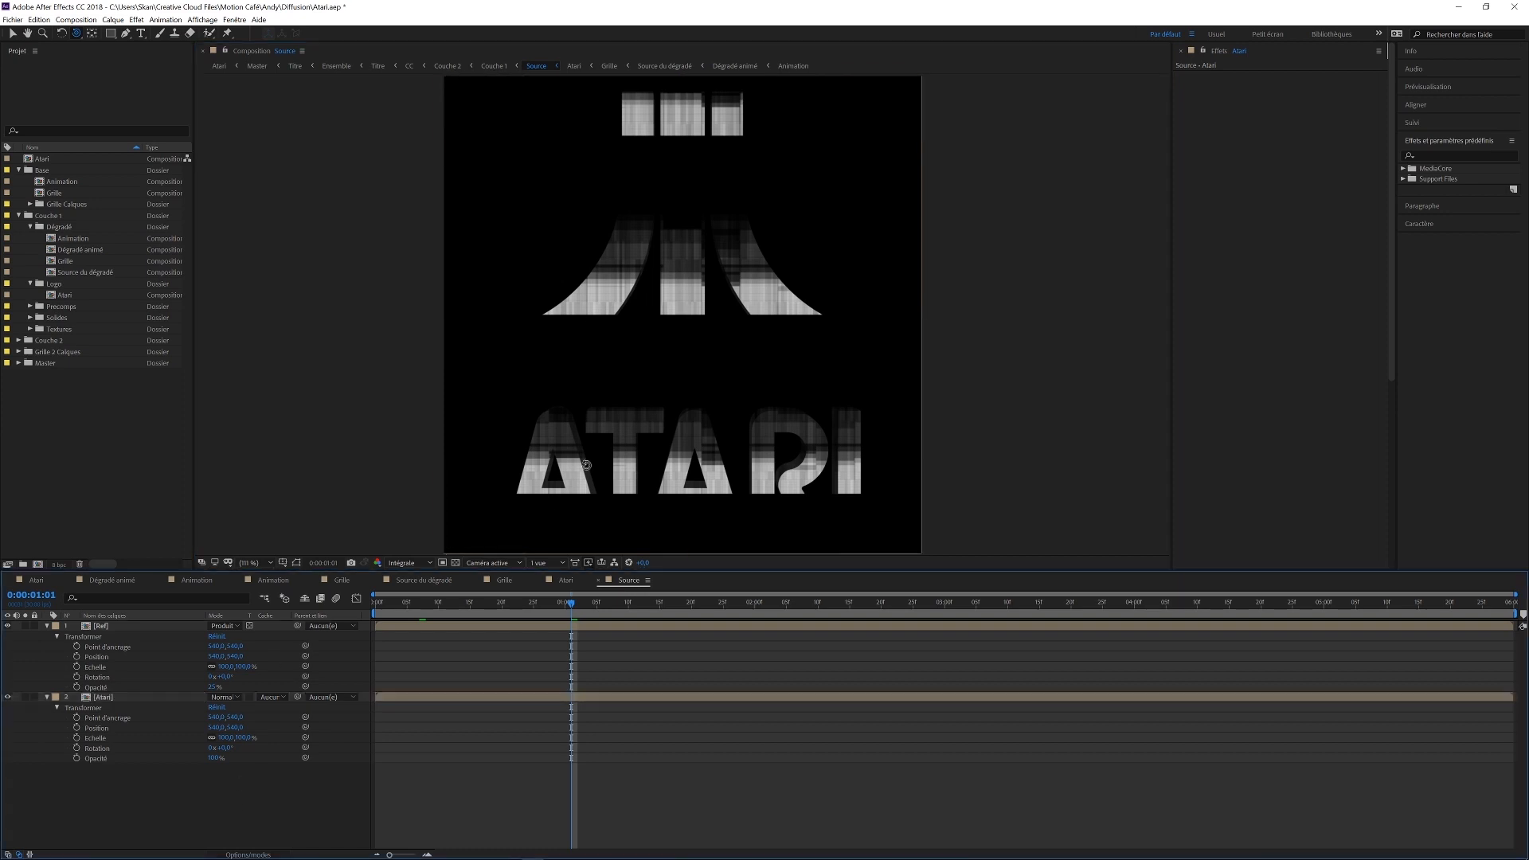
pyautogui.press('z')
pyautogui.moveTo(580, 266); pyautogui.dragTo(663, 285)
pyautogui.press('space')
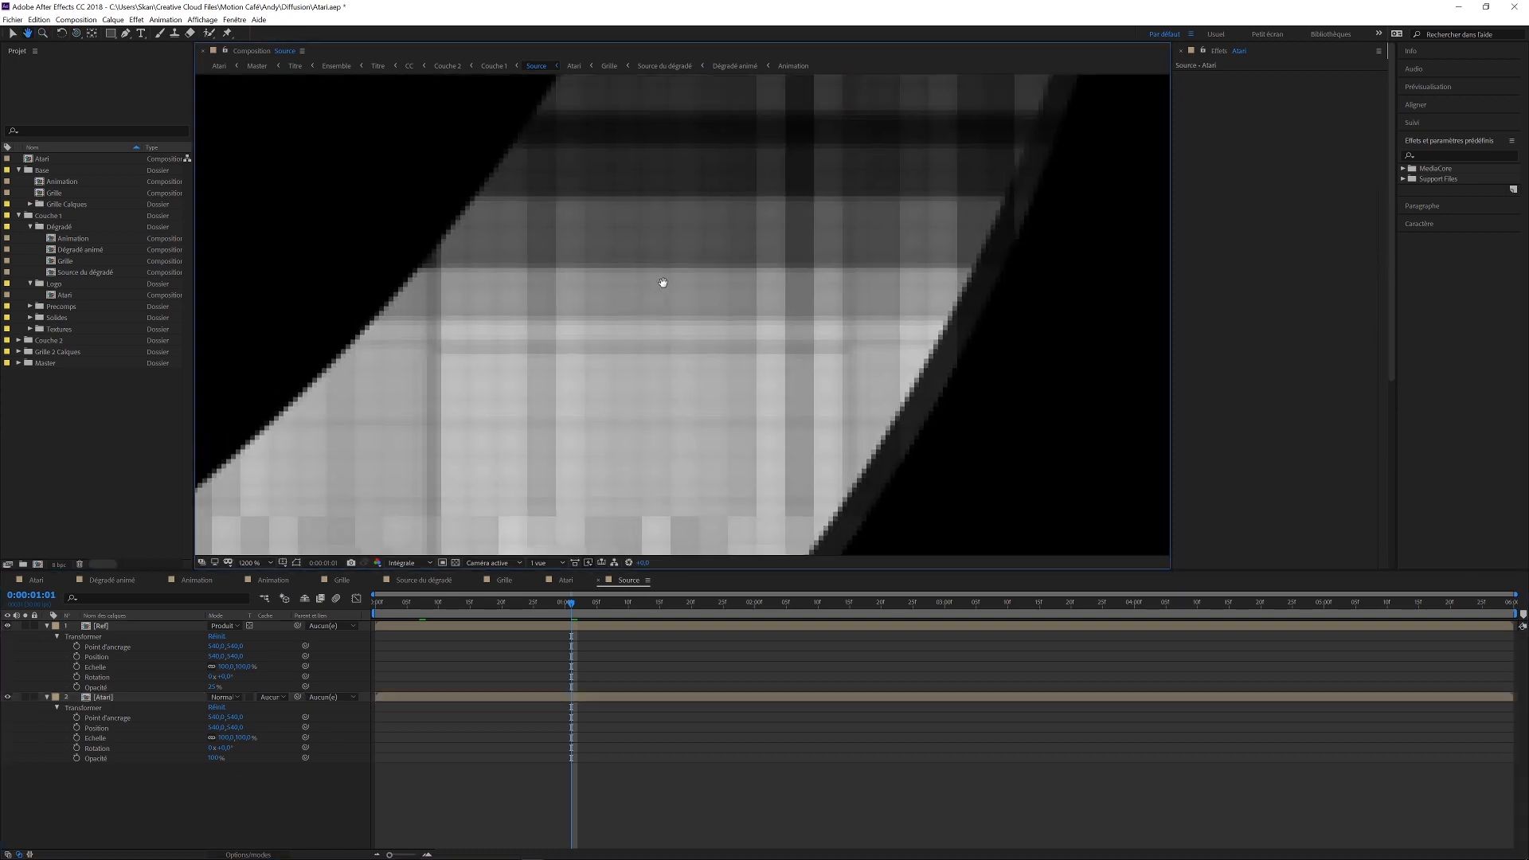
pyautogui.moveTo(786, 144); pyautogui.dragTo(656, 385)
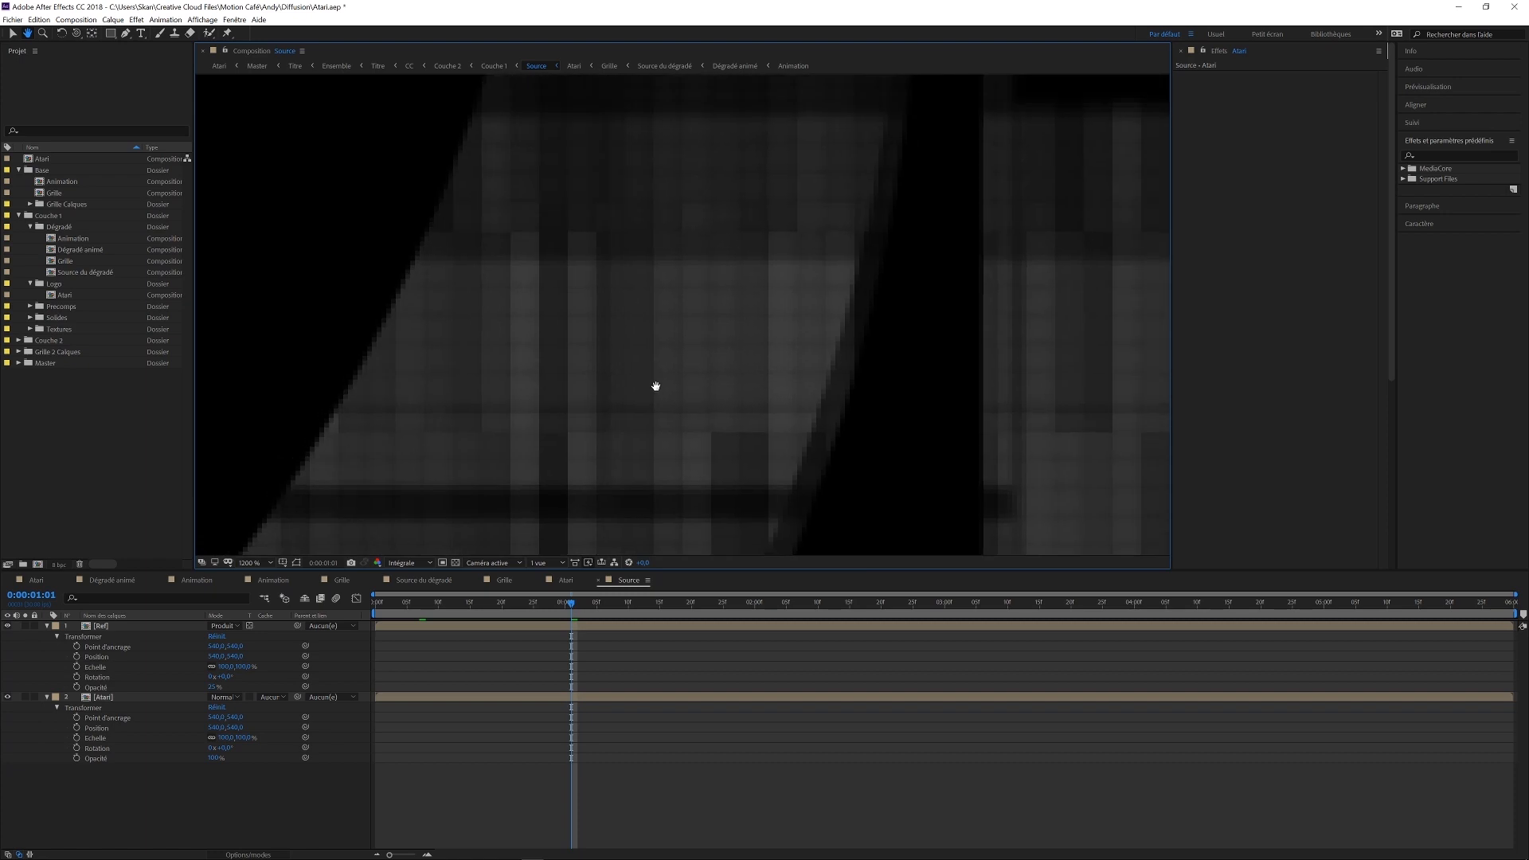
pyautogui.moveTo(721, 247); pyautogui.dragTo(479, 498)
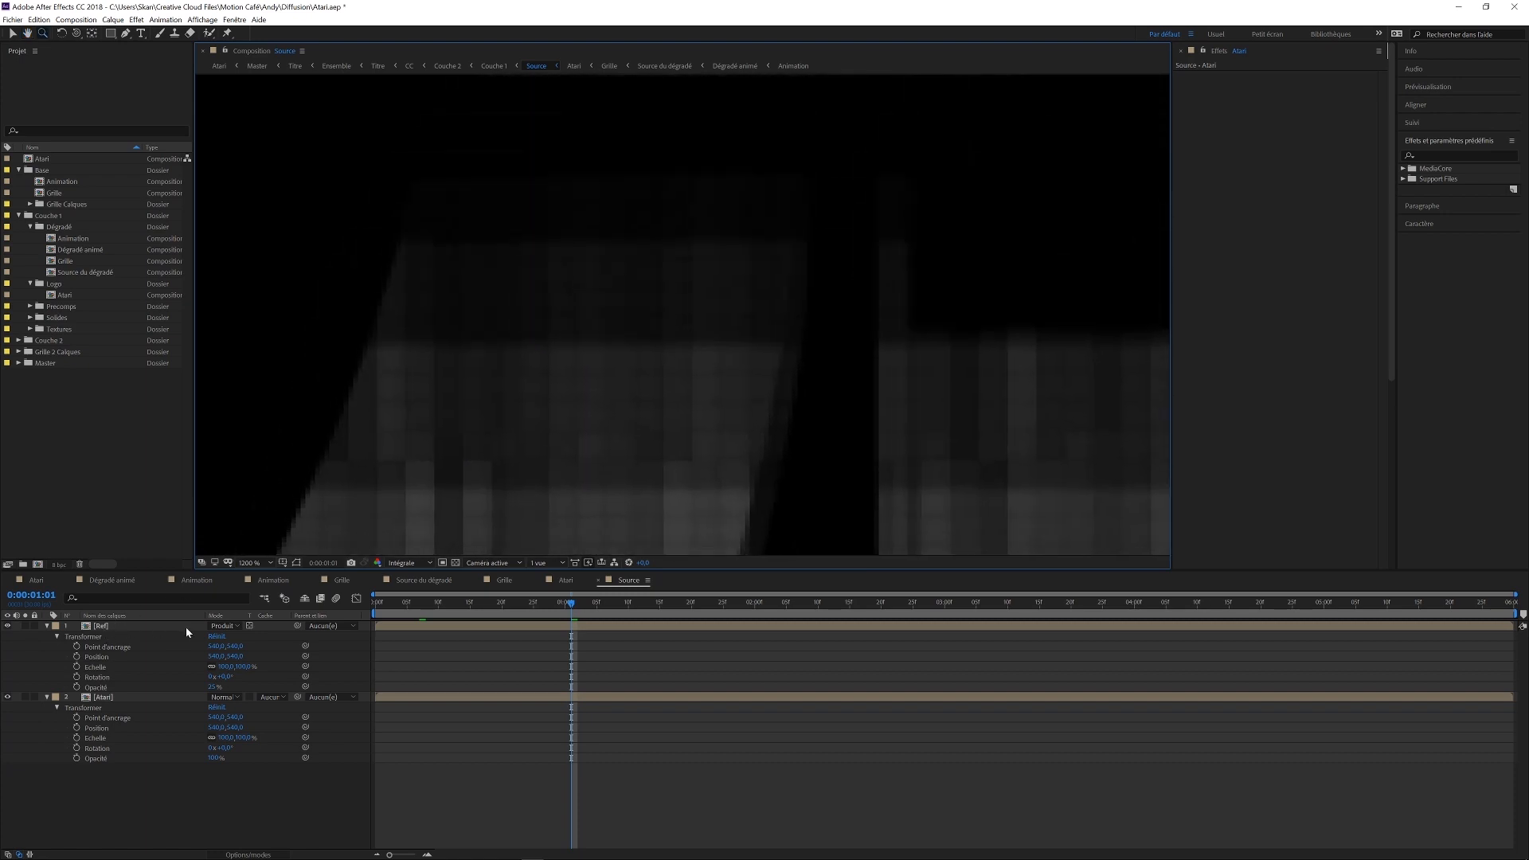
# Turn off Preserve Underlying Transparency on the Ref layer and fit the whole composition in the viewer.
pyautogui.click(250, 626)
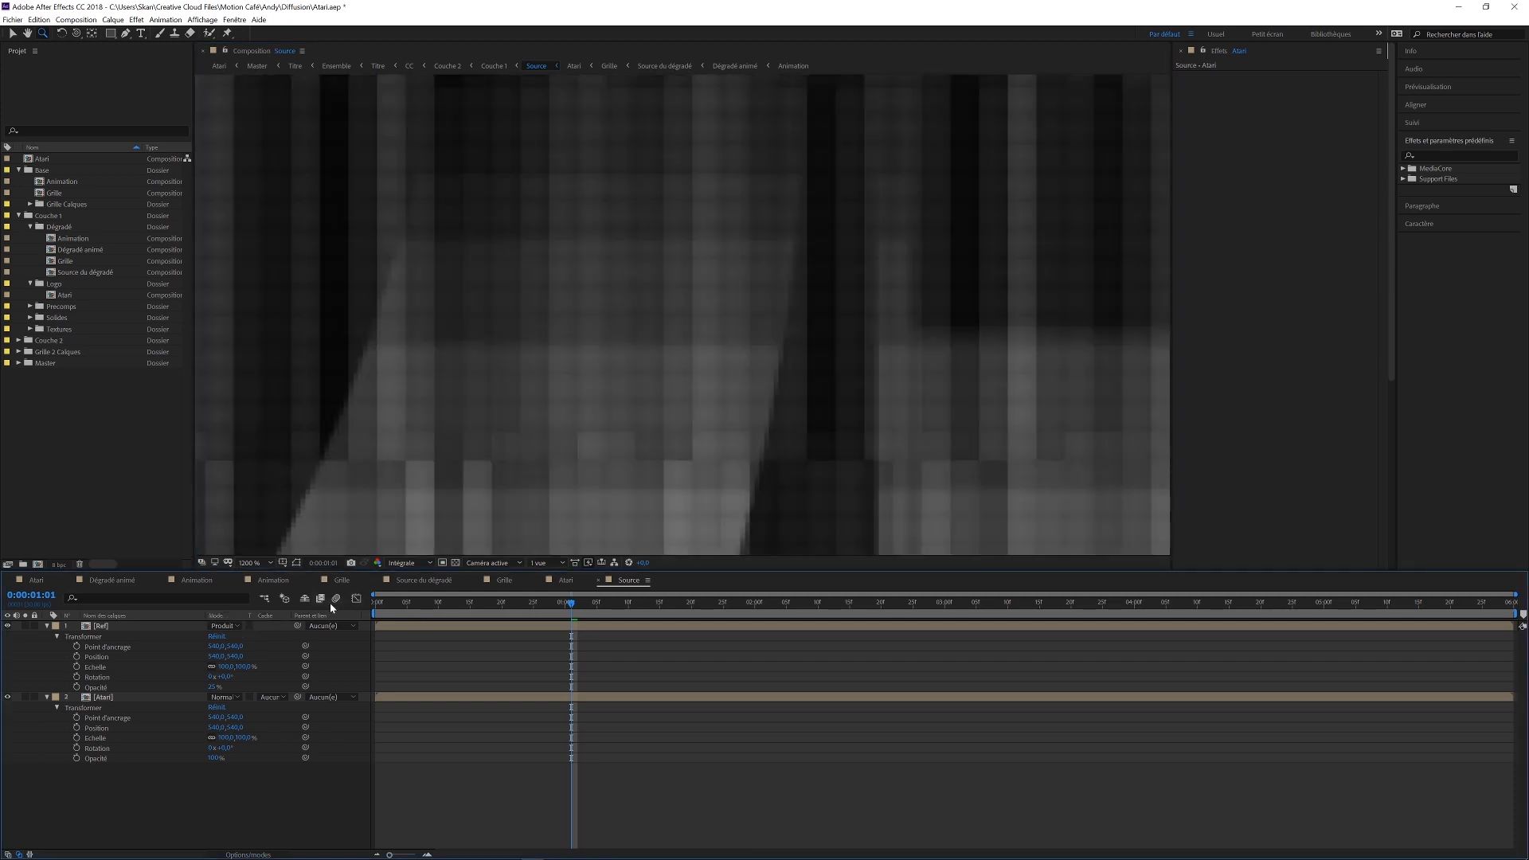
pyautogui.click(265, 563)
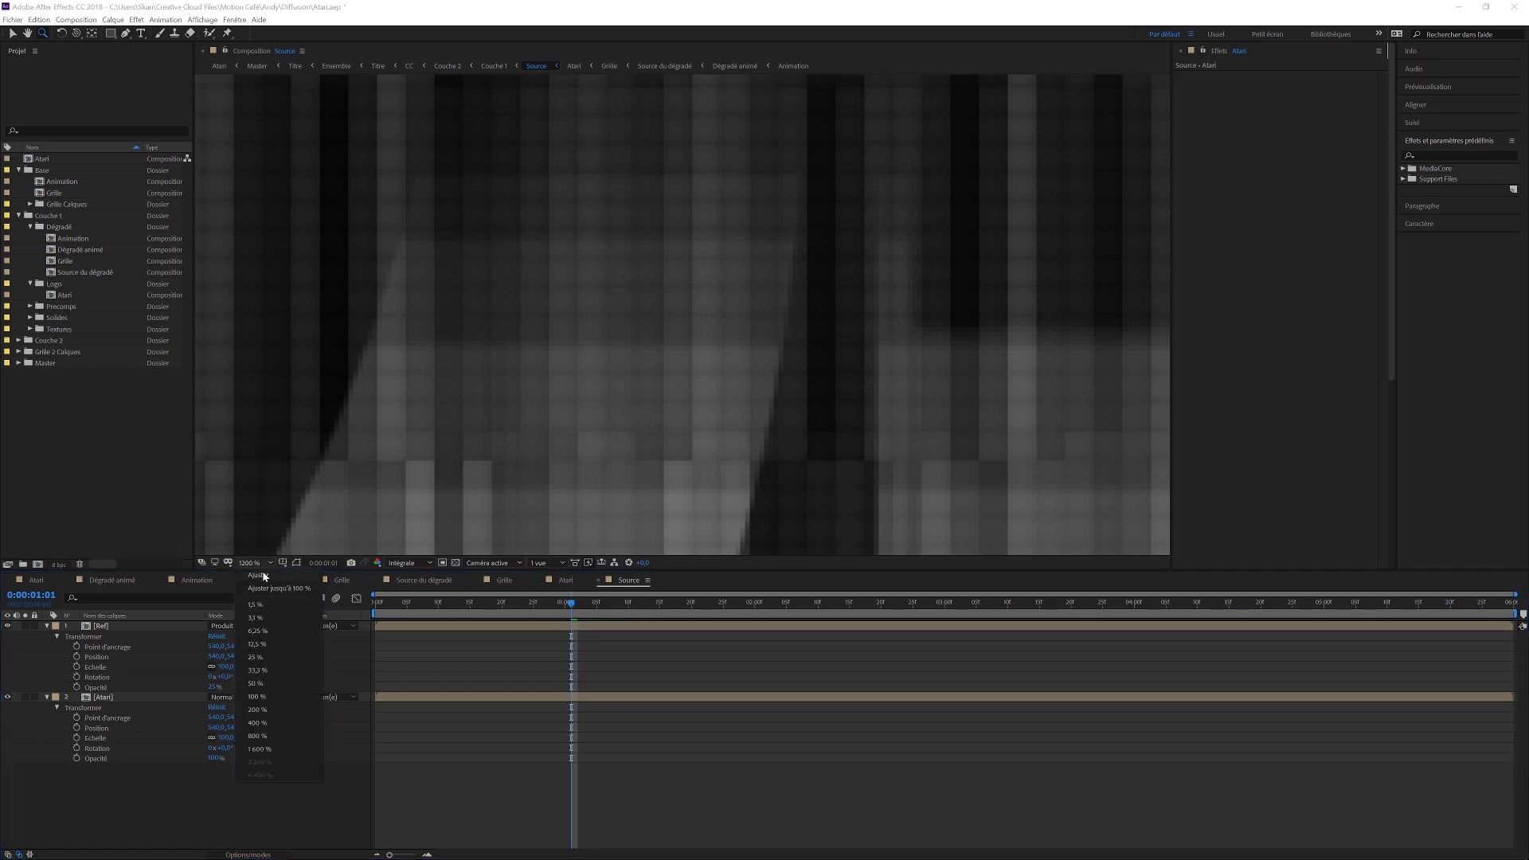
pyautogui.click(266, 575)
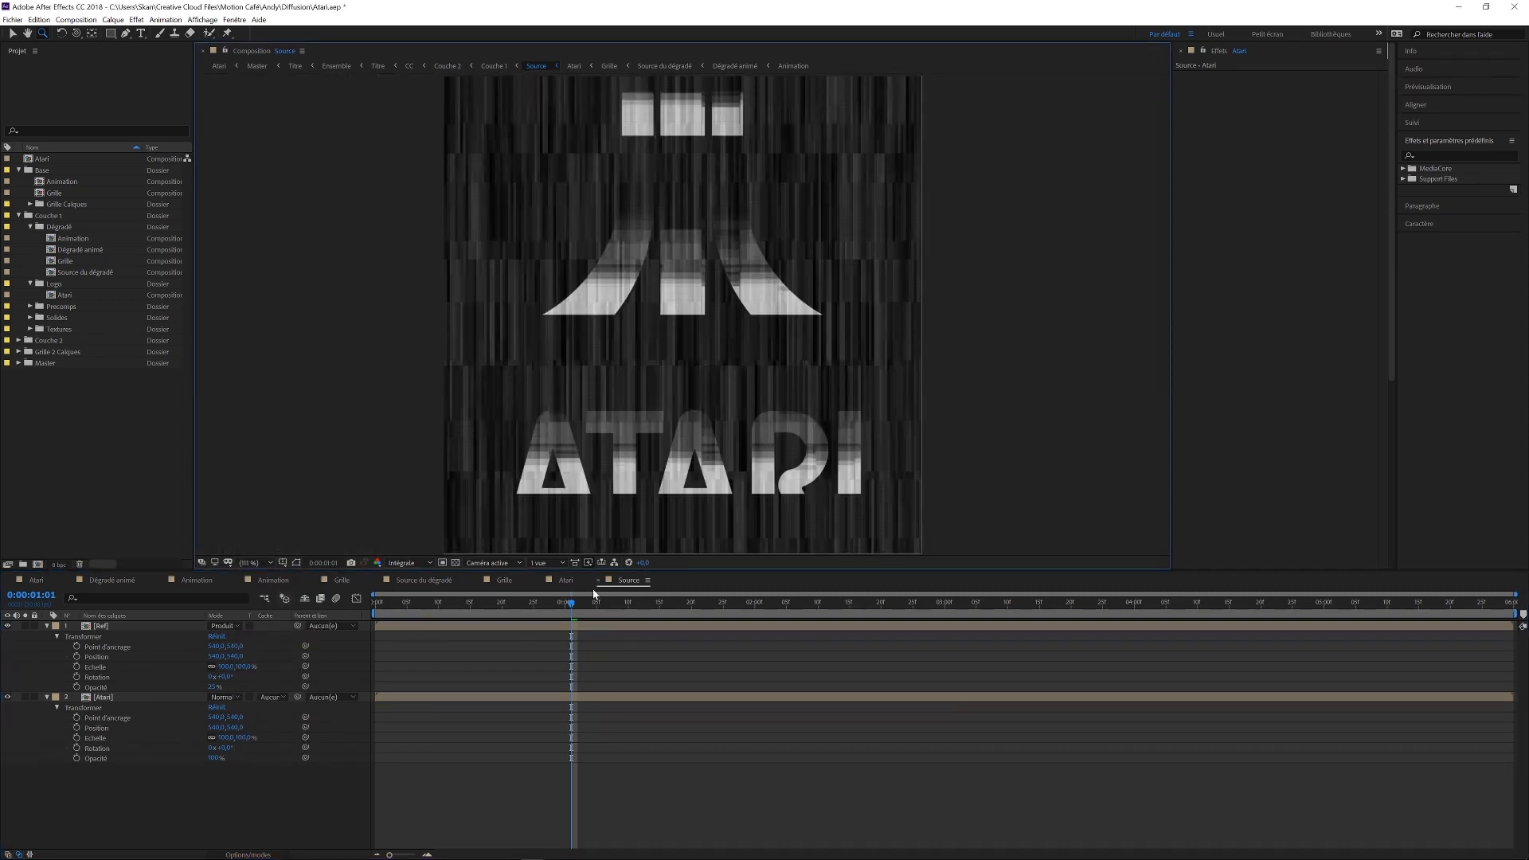
# Show the transparency grid and compare the Source composition with the Ref layer's Preserve Underlying Transparency on and off.
pyautogui.click(455, 563)
pyautogui.click(251, 626)
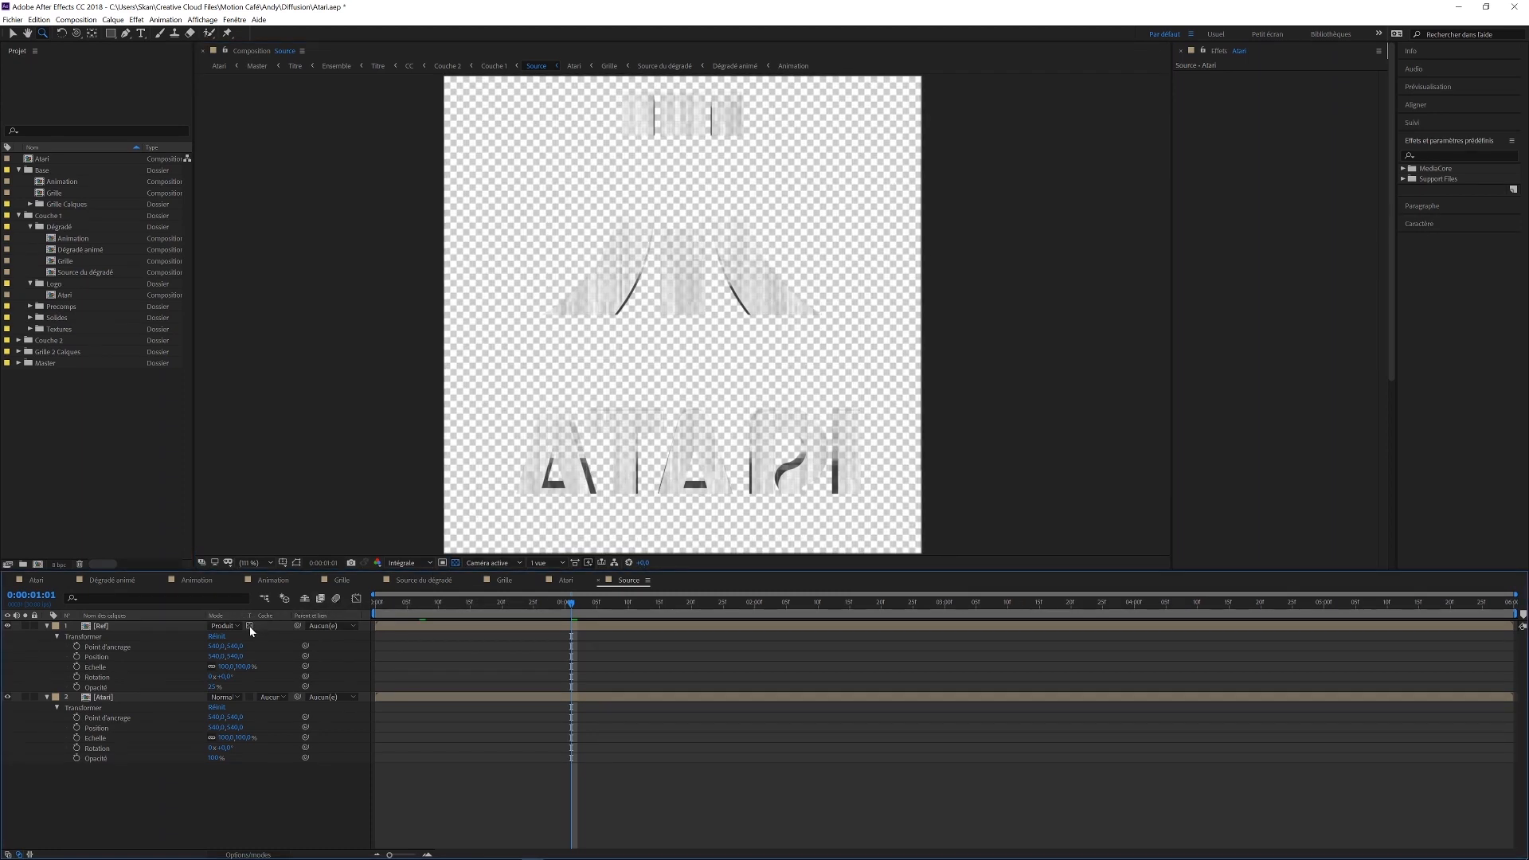
pyautogui.click(251, 627)
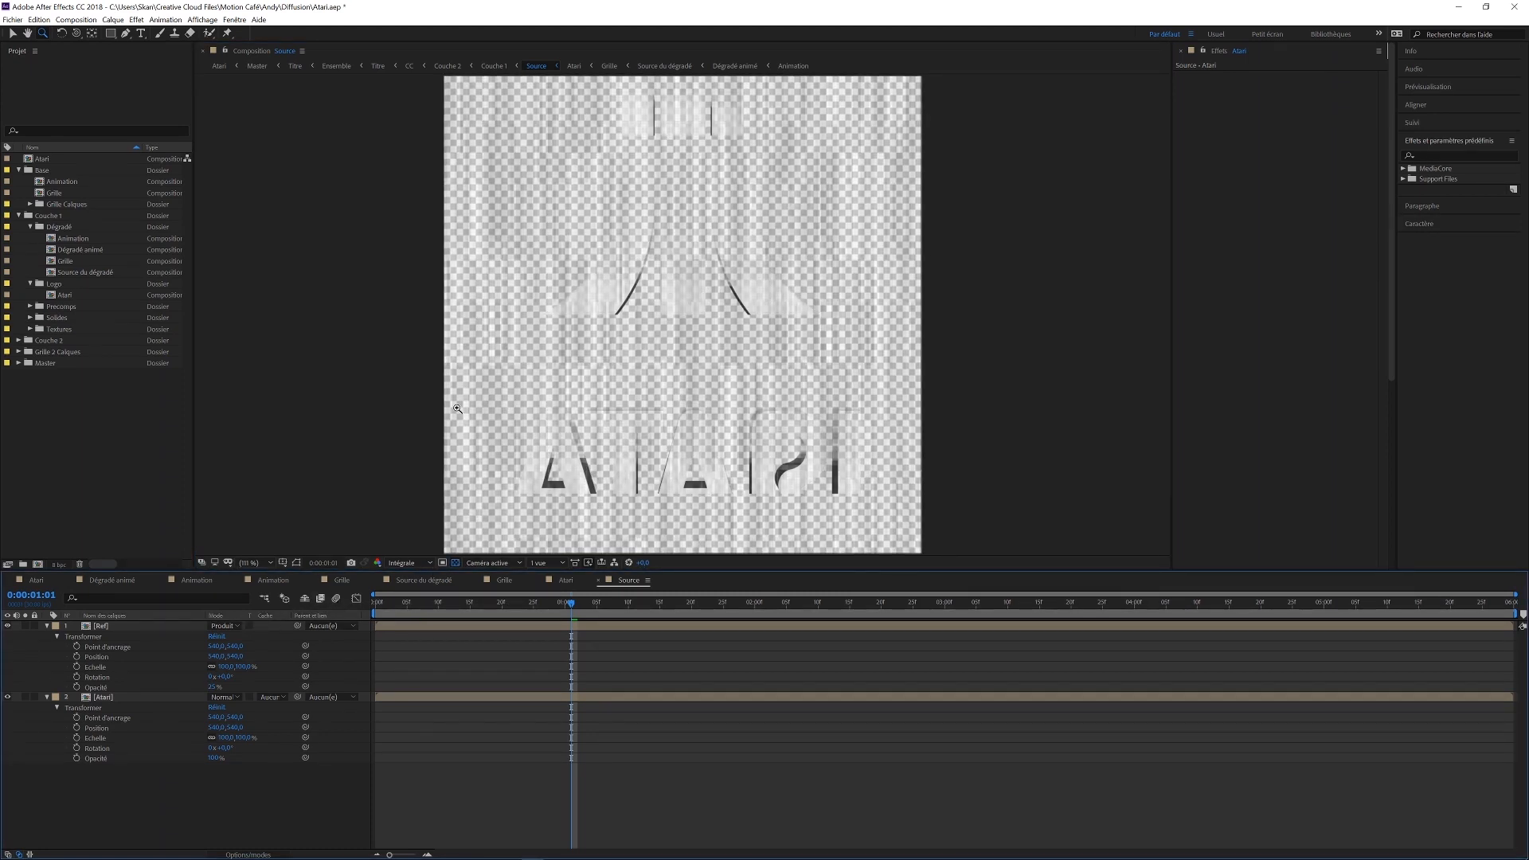
pyautogui.moveTo(808, 219); pyautogui.dragTo(647, 158)
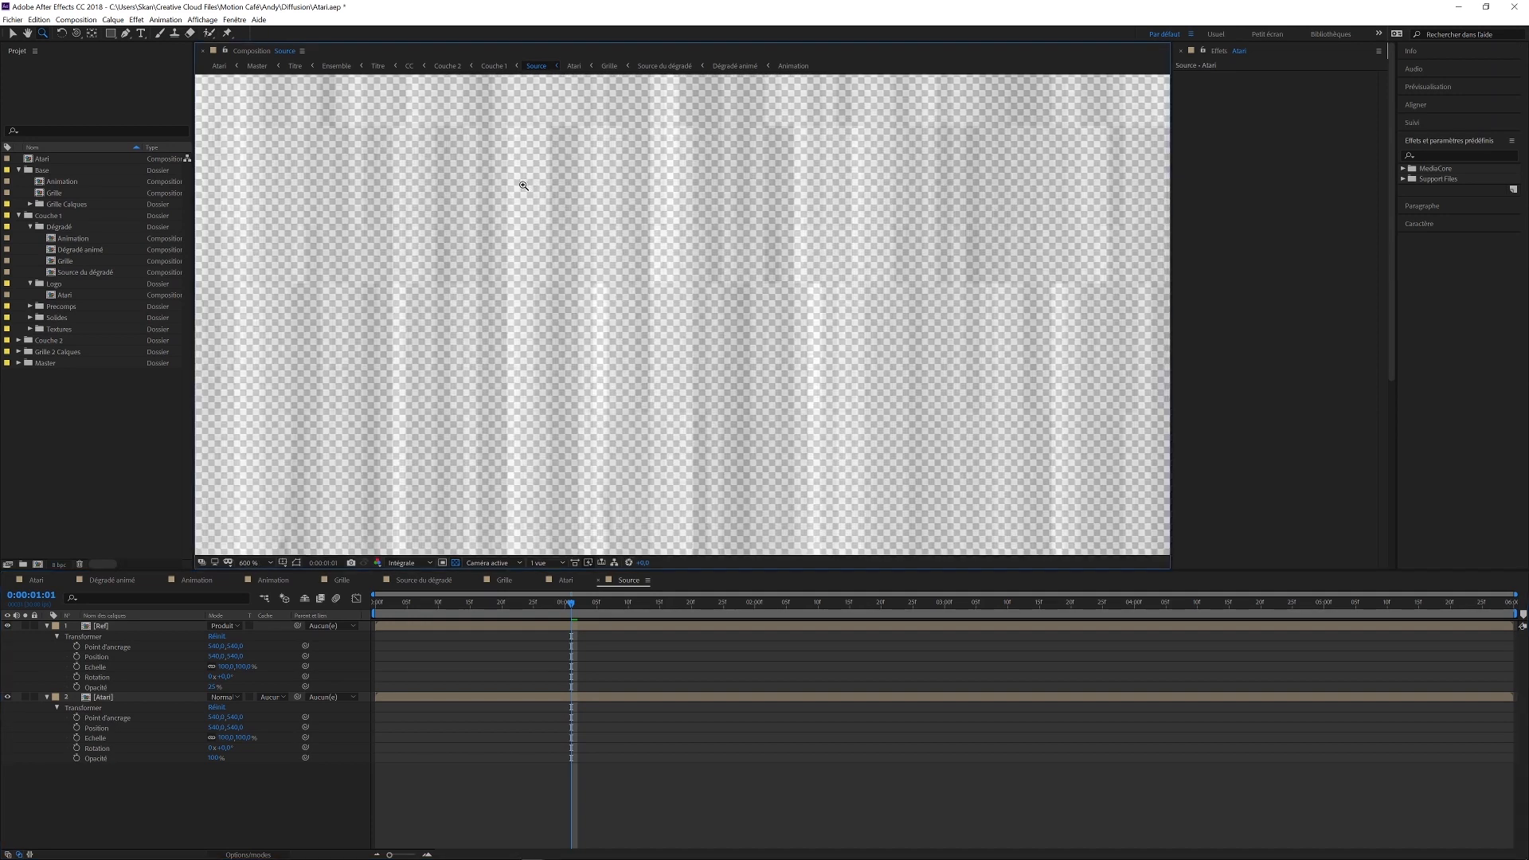
pyautogui.click(249, 564)
pyautogui.click(254, 584)
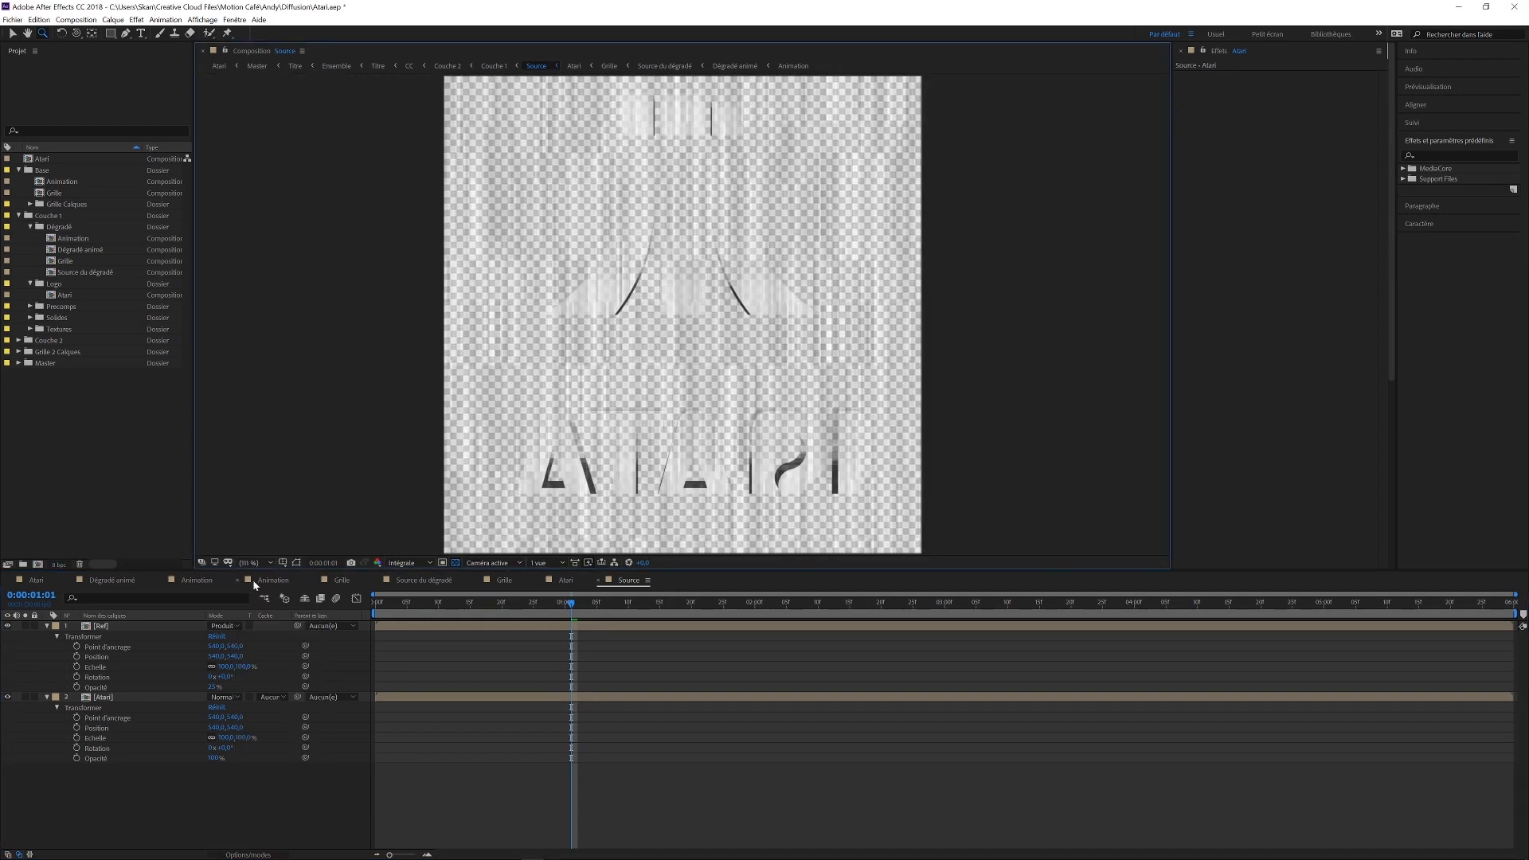
# Turn Preserve Underlying Transparency back on for the Ref layer.
pyautogui.click(249, 627)
pyautogui.click(248, 626)
pyautogui.click(248, 627)
pyautogui.click(111, 636)
# Open the Ref precomposition, enlarge the composition viewer, and display the effect settings of its Effets layer.
pyautogui.doubleClick(122, 627)
pyautogui.moveTo(422, 571); pyautogui.dragTo(422, 682)
pyautogui.scroll(5, 632, 249)
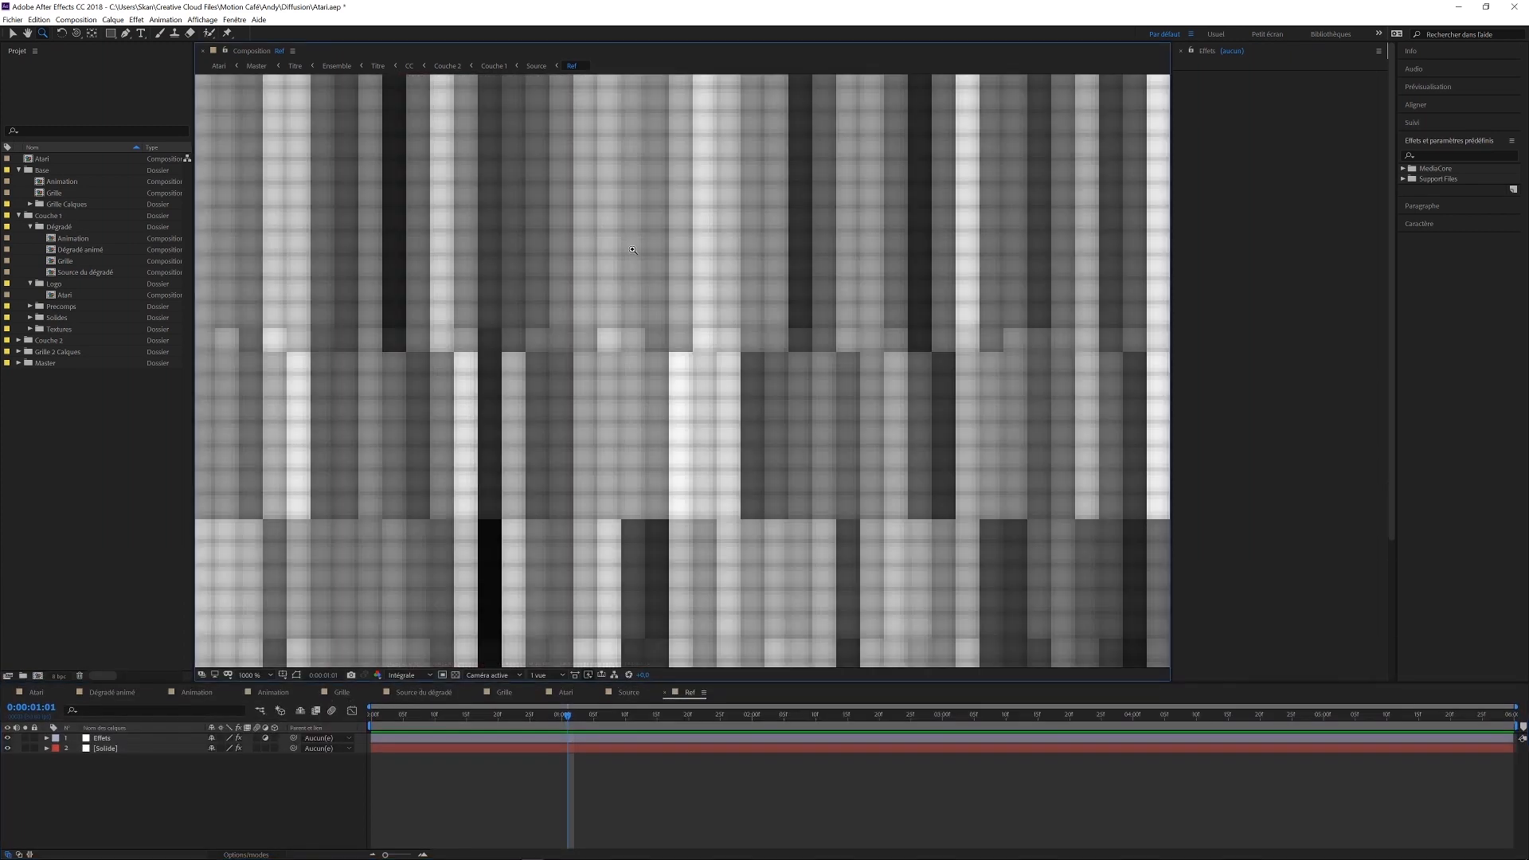
pyautogui.click(100, 739)
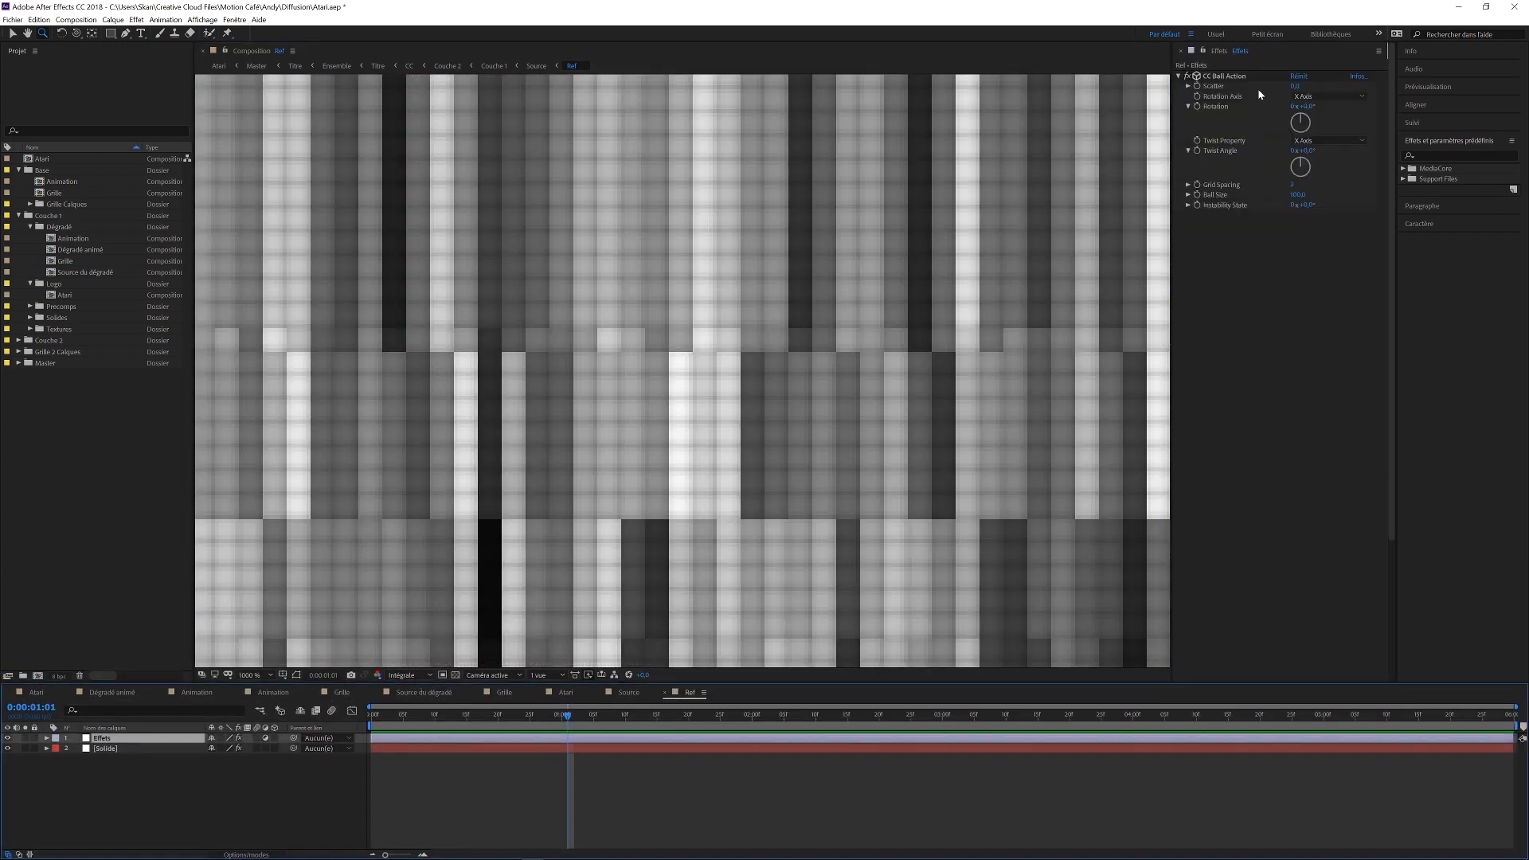
# Hide and show the Effets layer repeatedly to compare the block texture up close, ending with the whole composition fitted in the viewer.
pyautogui.moveTo(949, 120); pyautogui.dragTo(709, 514)
pyautogui.moveTo(894, 355); pyautogui.dragTo(855, 587)
pyautogui.moveTo(901, 510); pyautogui.dragTo(657, 260)
pyautogui.moveTo(826, 535); pyautogui.dragTo(524, 353)
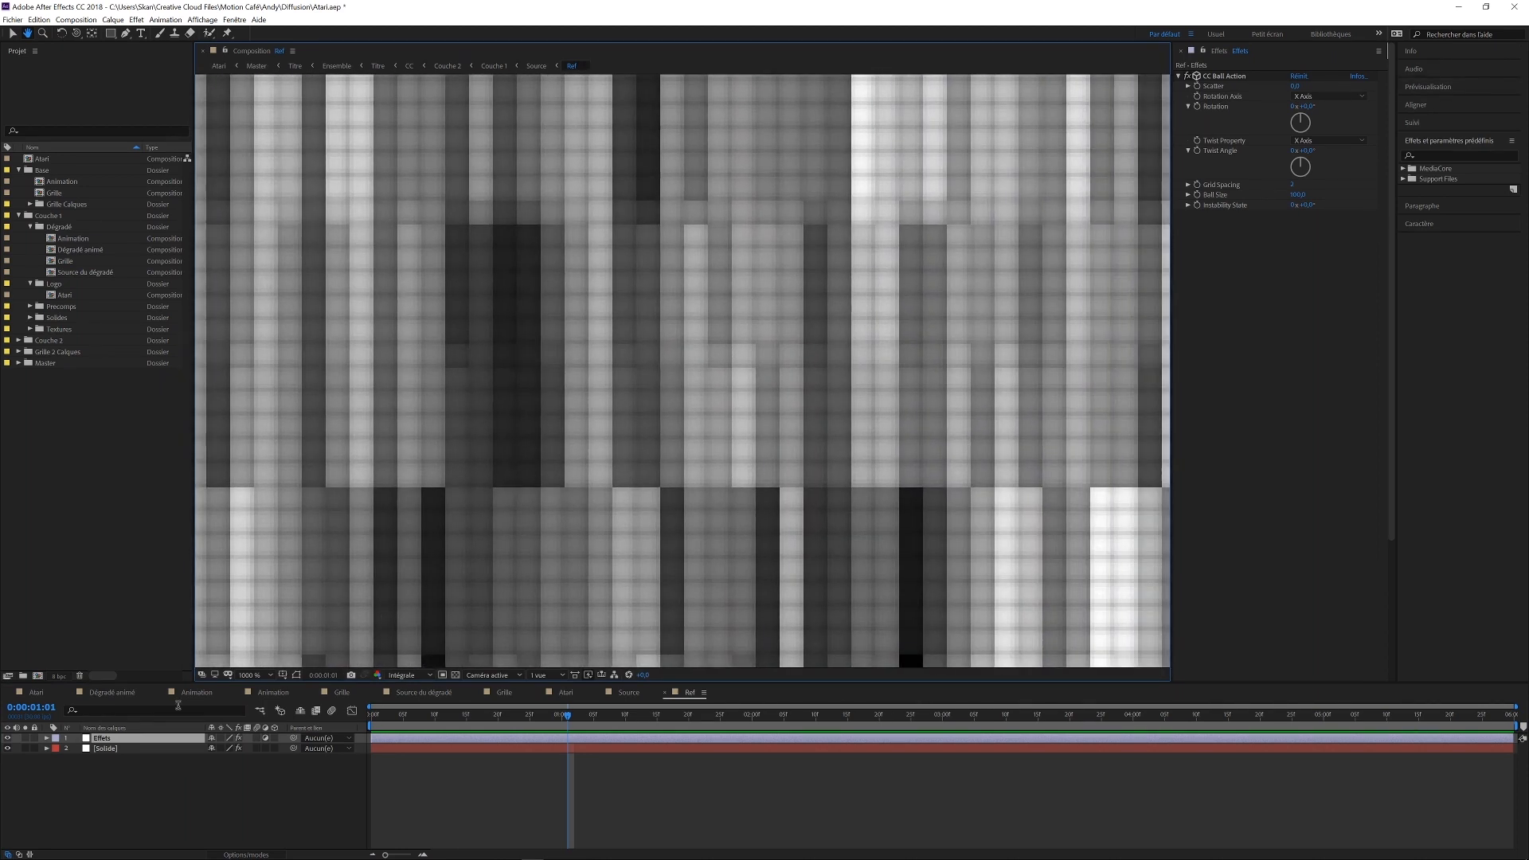
pyautogui.click(7, 739)
pyautogui.click(7, 739)
pyautogui.click(7, 739)
pyautogui.click(7, 739)
pyautogui.click(7, 739)
pyautogui.click(7, 740)
pyautogui.click(7, 740)
pyautogui.click(7, 739)
pyautogui.click(254, 676)
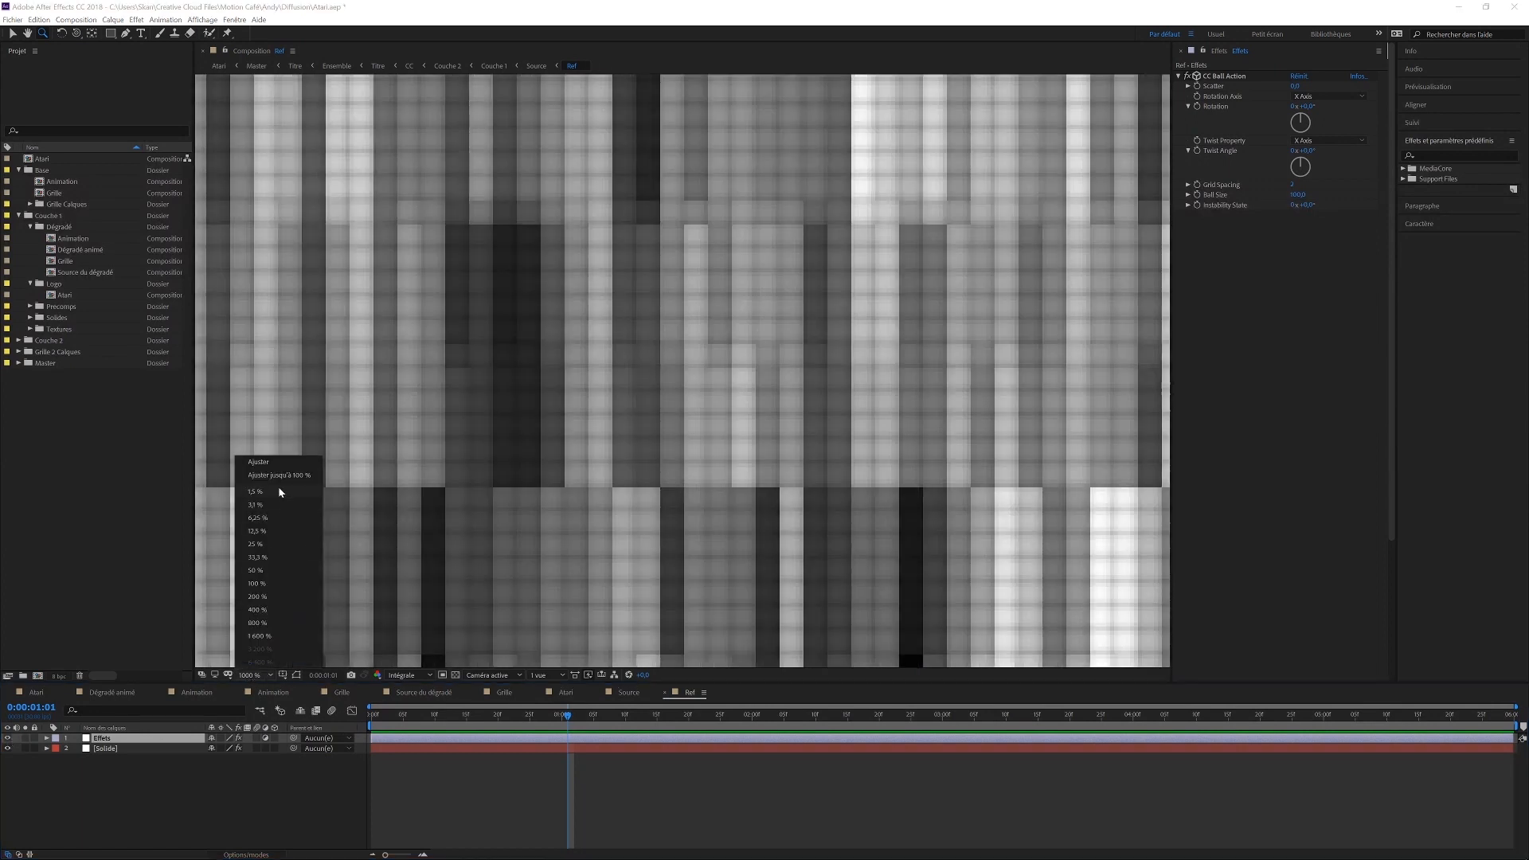
pyautogui.click(259, 462)
# Select the Solide layer and switch its Bruit fractal effect off and on to compare.
pyautogui.click(121, 752)
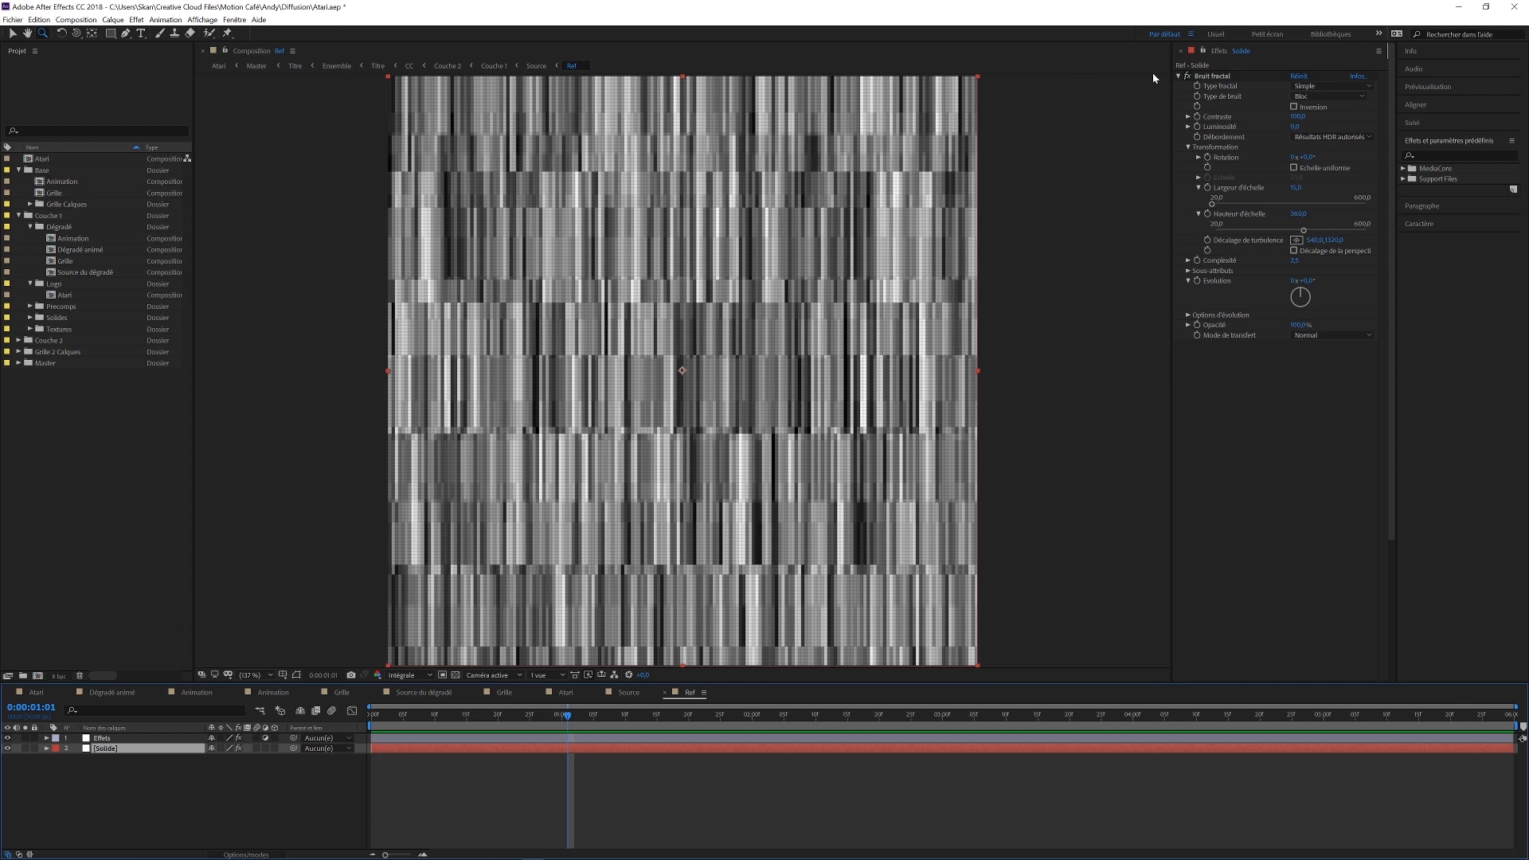
pyautogui.click(1188, 77)
pyautogui.click(1188, 77)
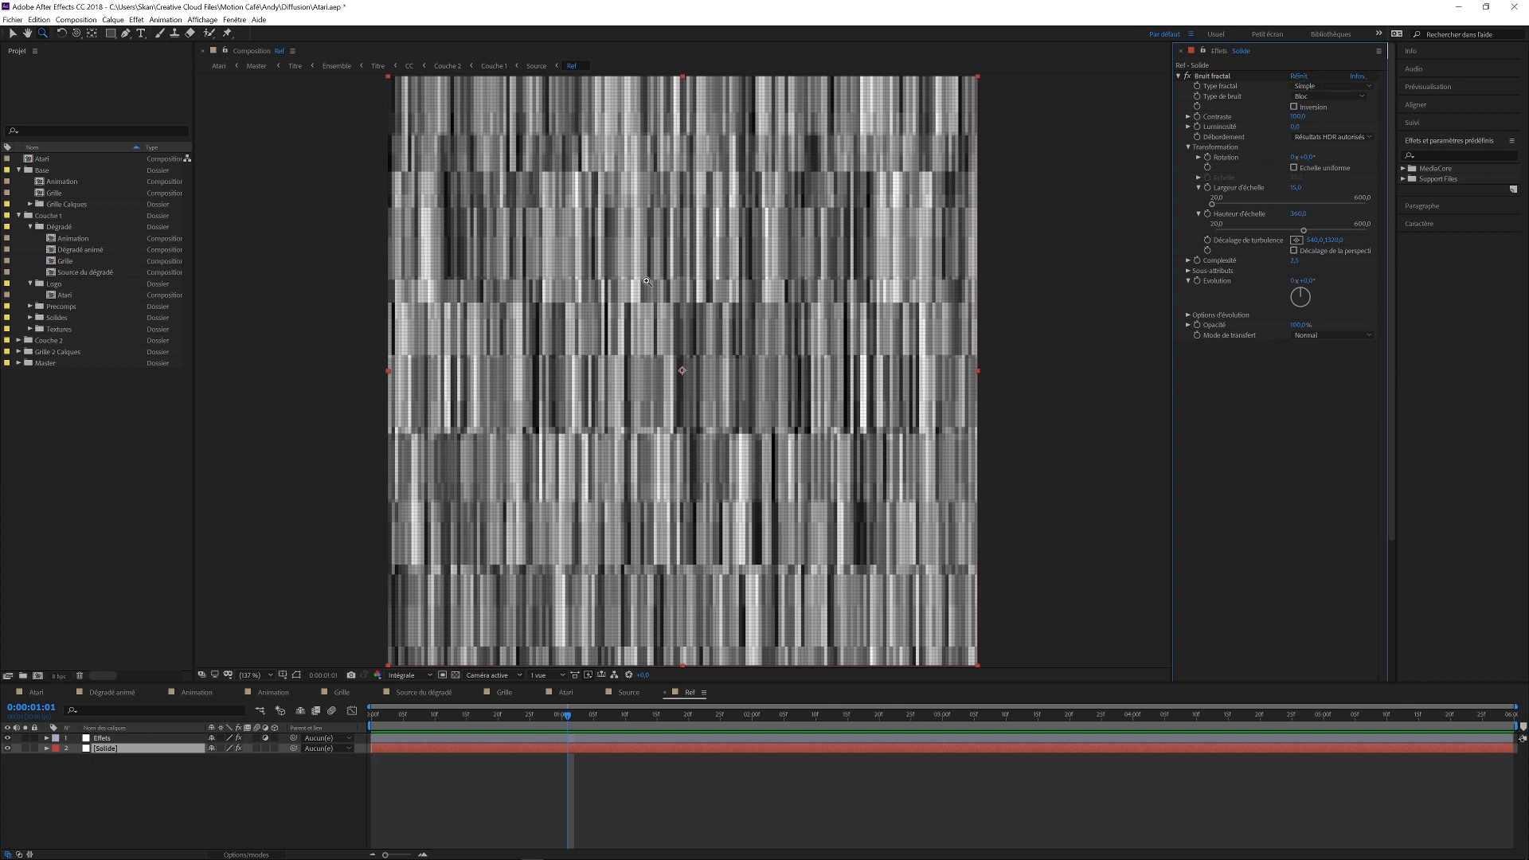
# Select the Effets layer and switch its CC Ball Action effect off and on to compare.
pyautogui.click(114, 741)
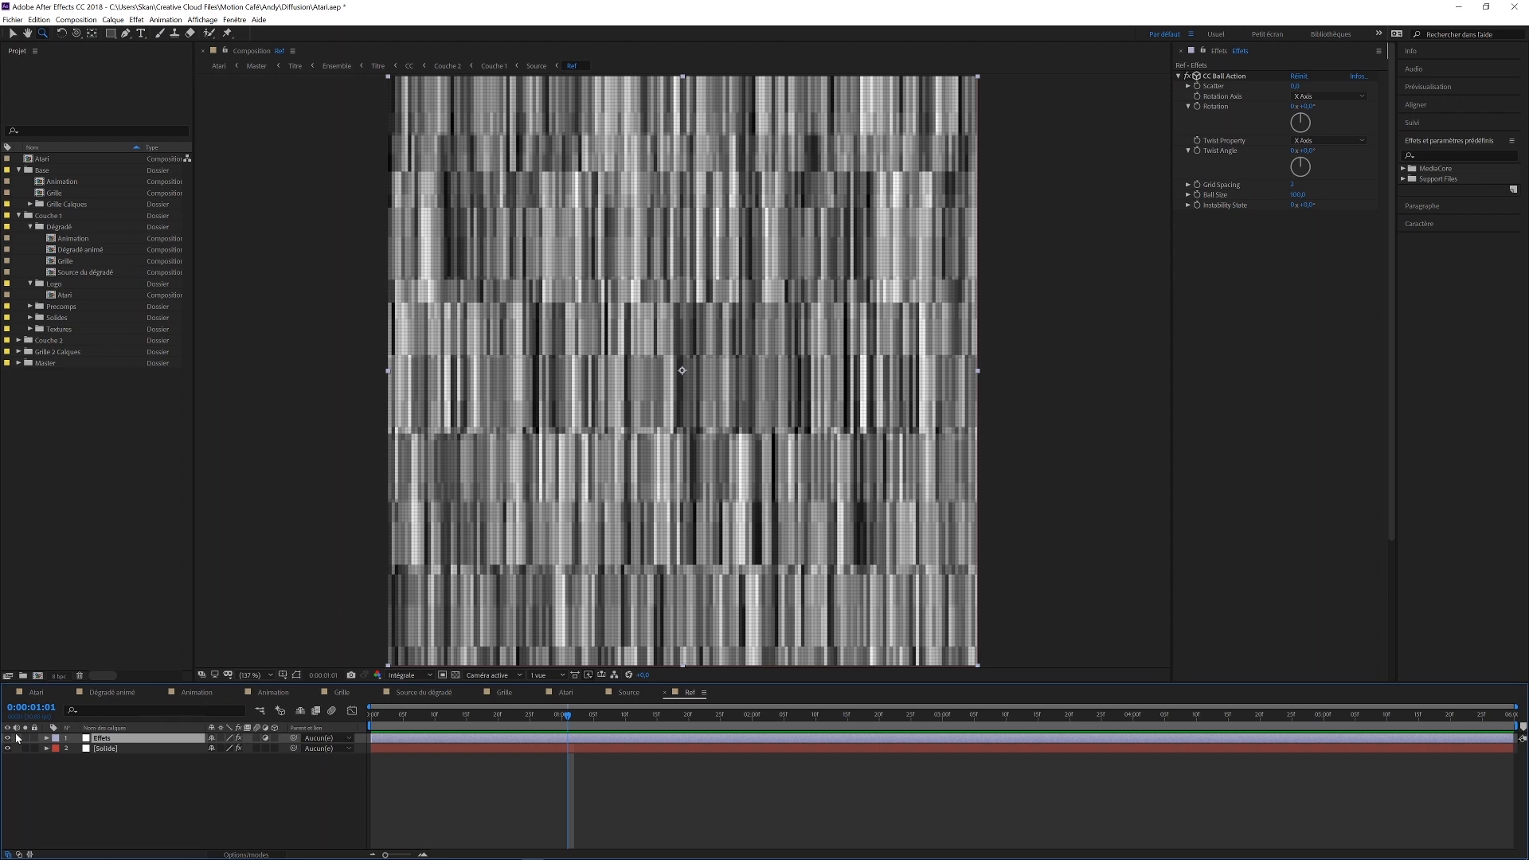
pyautogui.click(1187, 78)
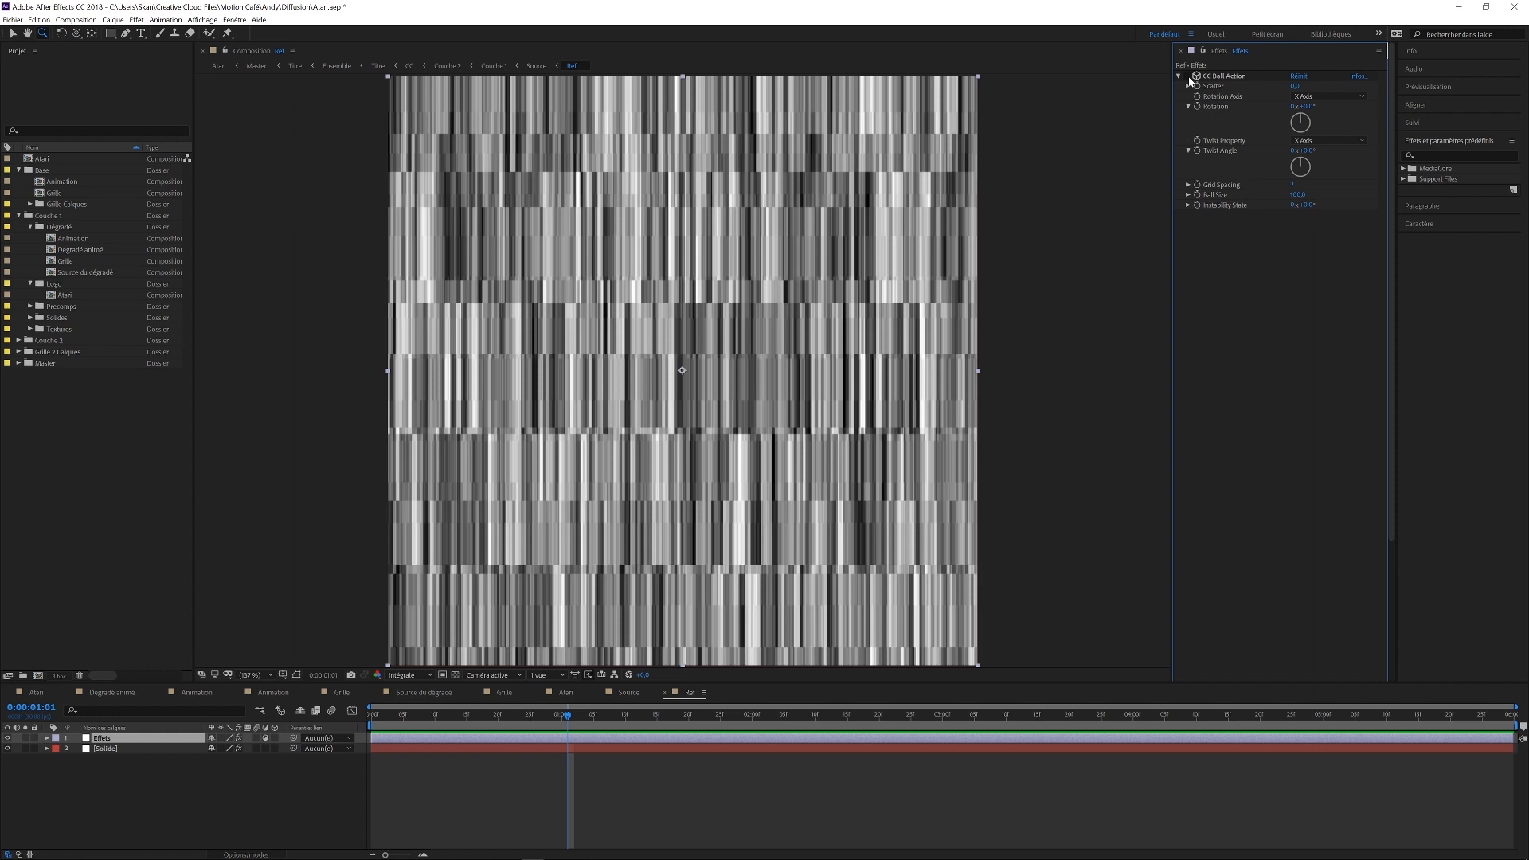
pyautogui.click(1191, 81)
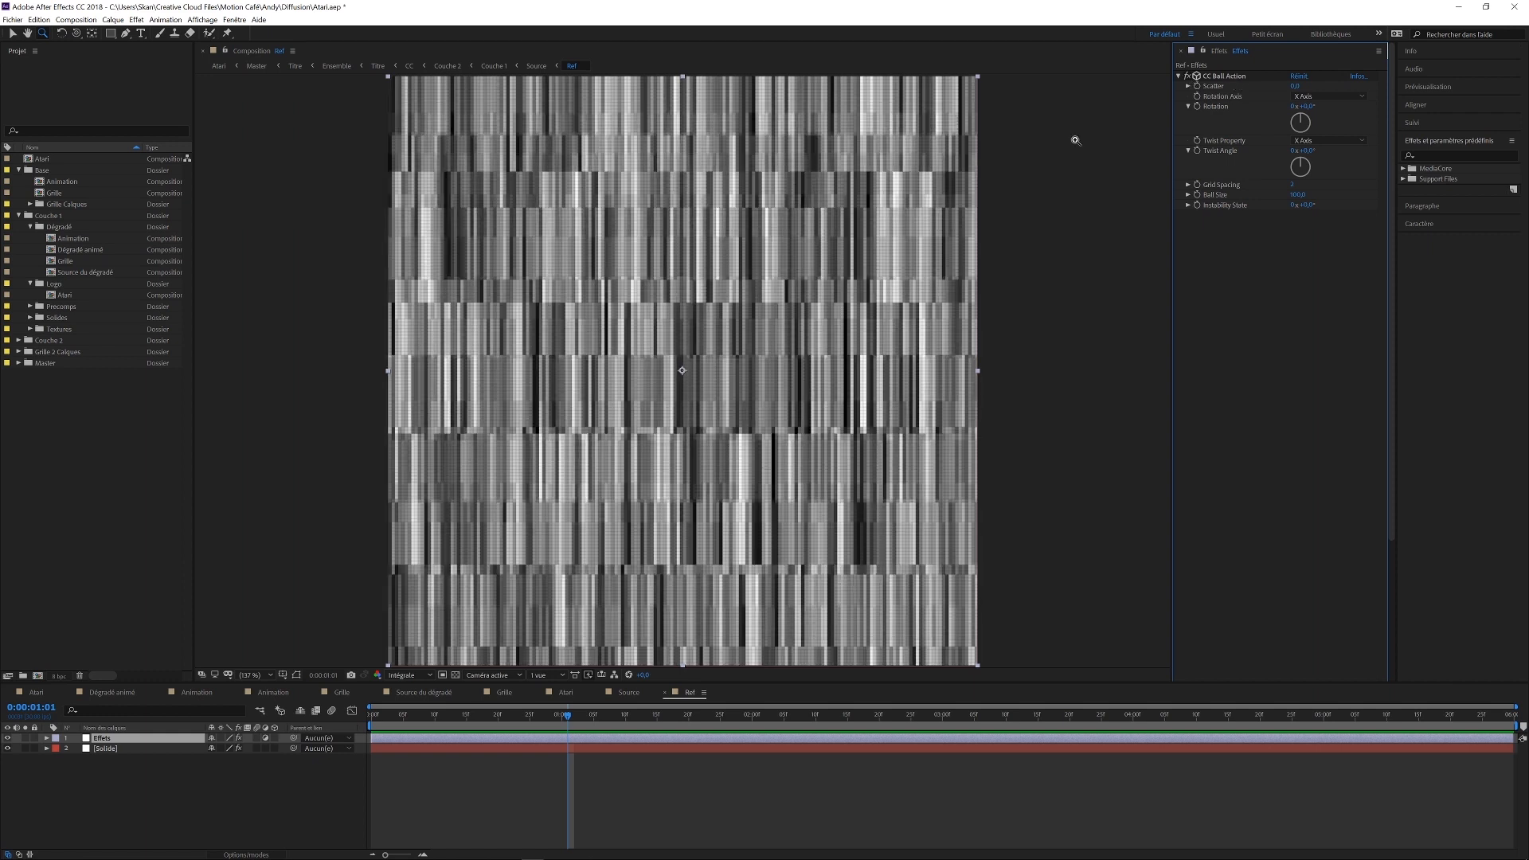
# Go up through Source to the Couche 1 composition and scrub to 0:00:01:03.
pyautogui.click(531, 67)
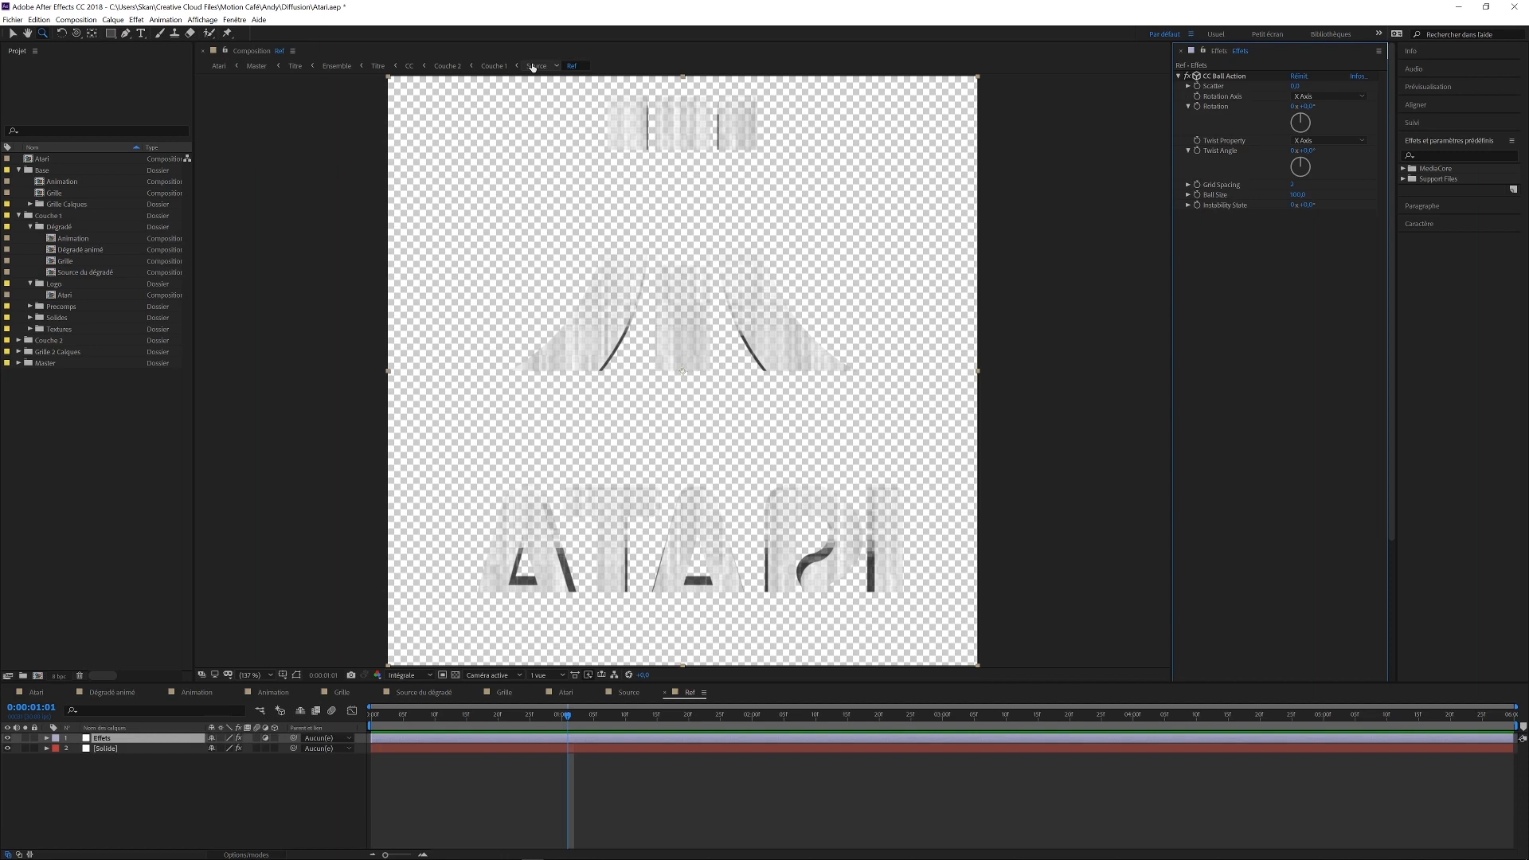
pyautogui.click(494, 68)
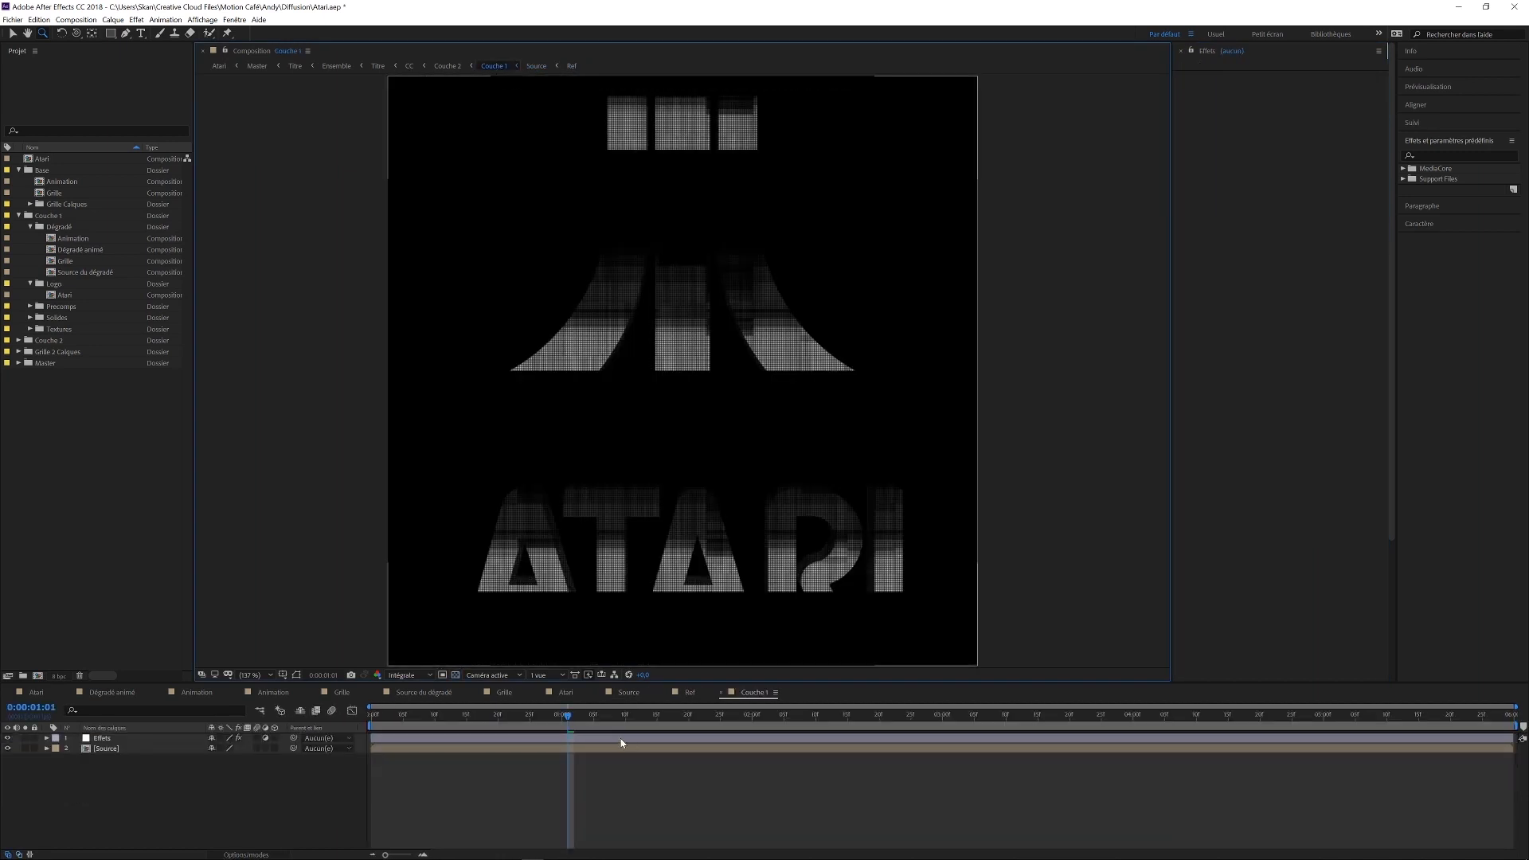
pyautogui.moveTo(566, 720)
pyautogui.mouseDown()
pyautogui.moveTo(437, 725)
pyautogui.moveTo(581, 722)
pyautogui.mouseUp()
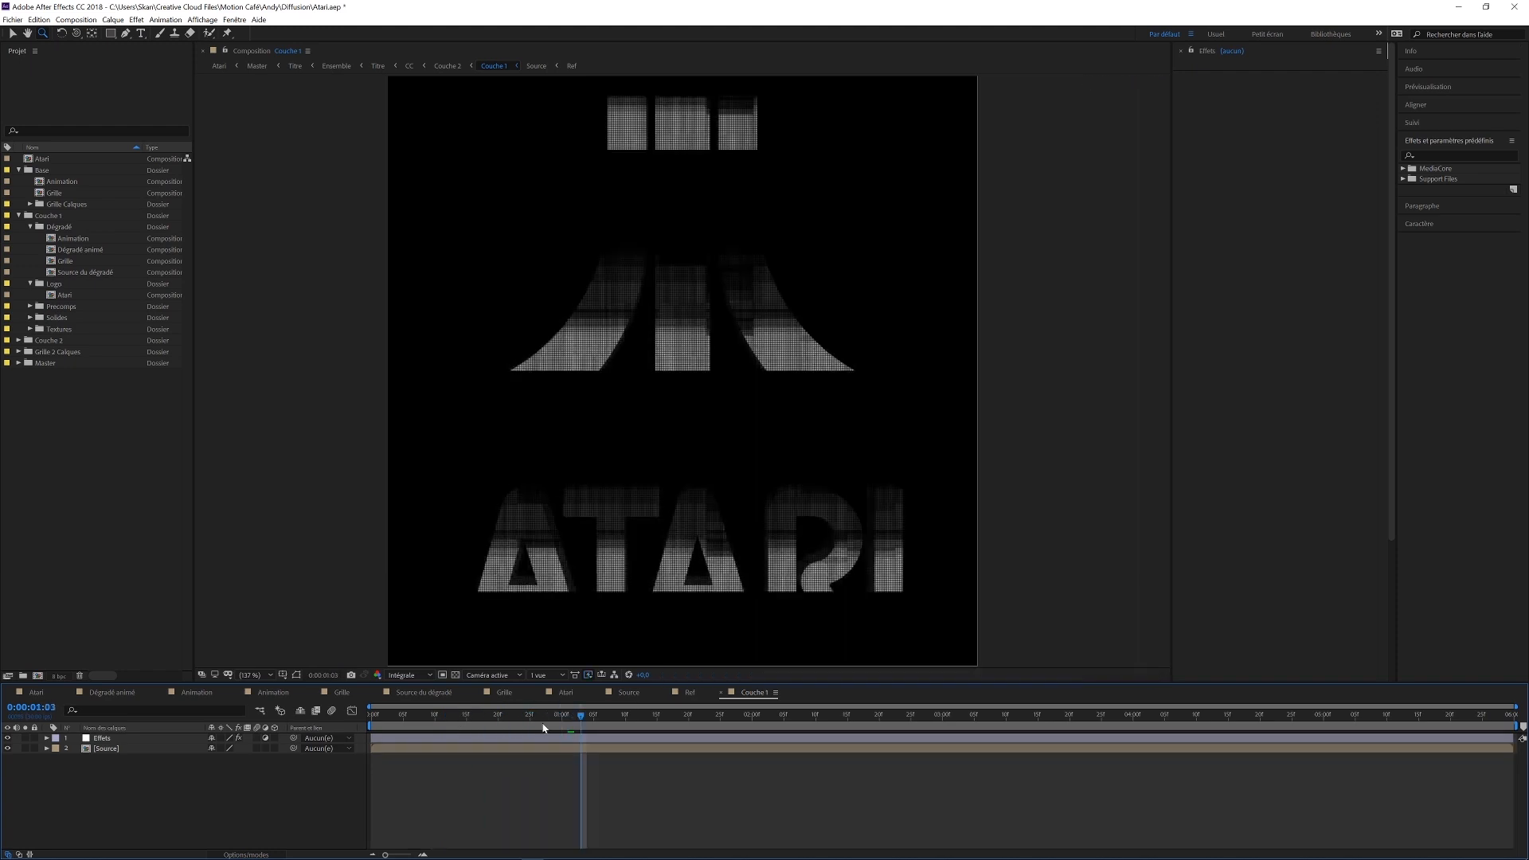
# Display the Effets layer's settings in Couche 1 and examine its pattern up close on the central logo symbol.
pyautogui.click(103, 739)
pyautogui.click(7, 738)
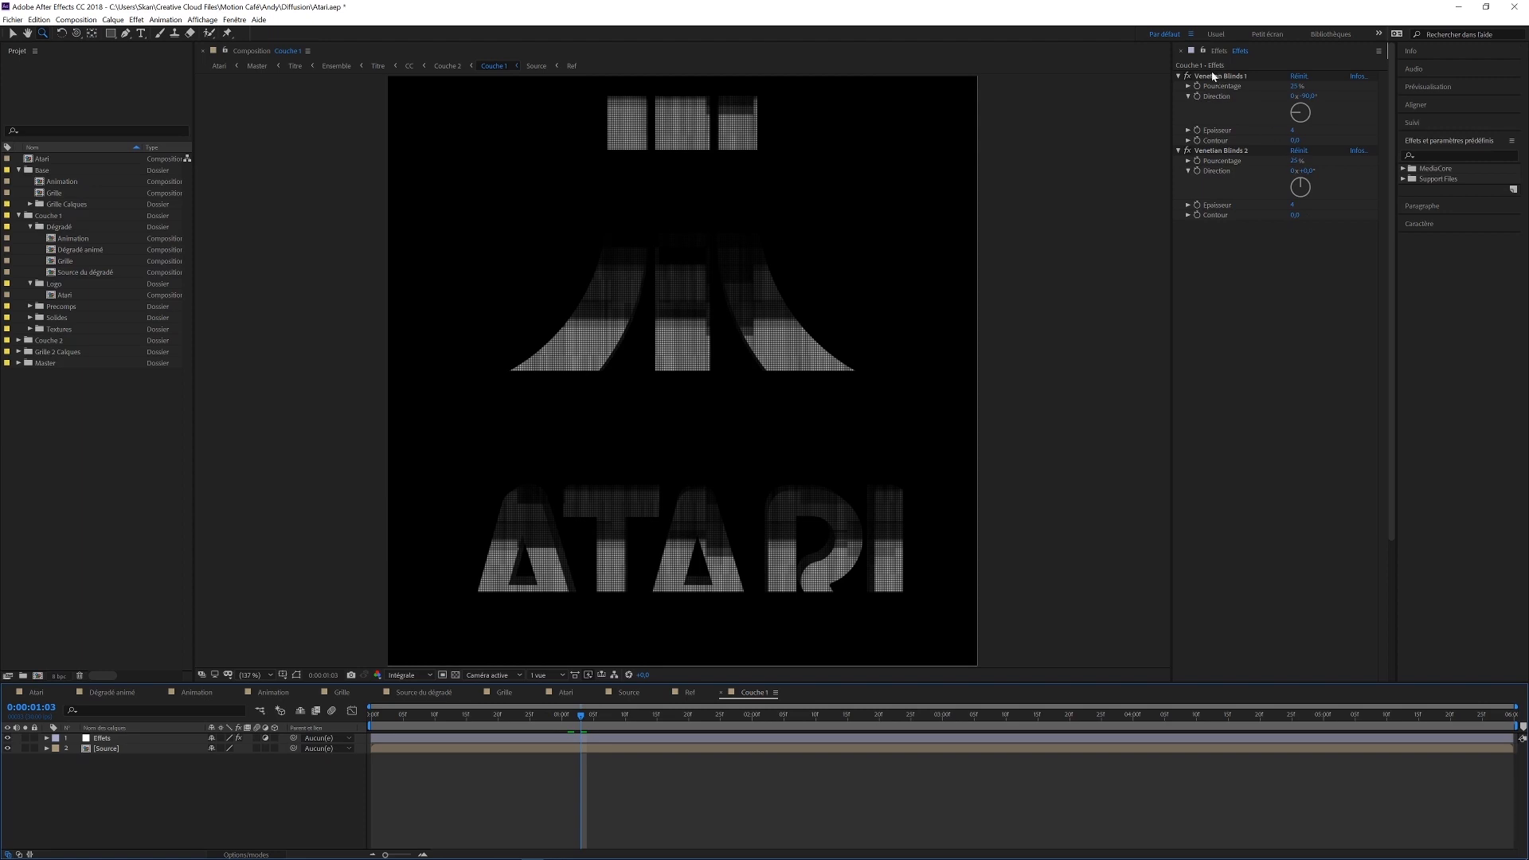
pyautogui.moveTo(631, 270); pyautogui.dragTo(793, 394)
pyautogui.moveTo(751, 310); pyautogui.dragTo(877, 409)
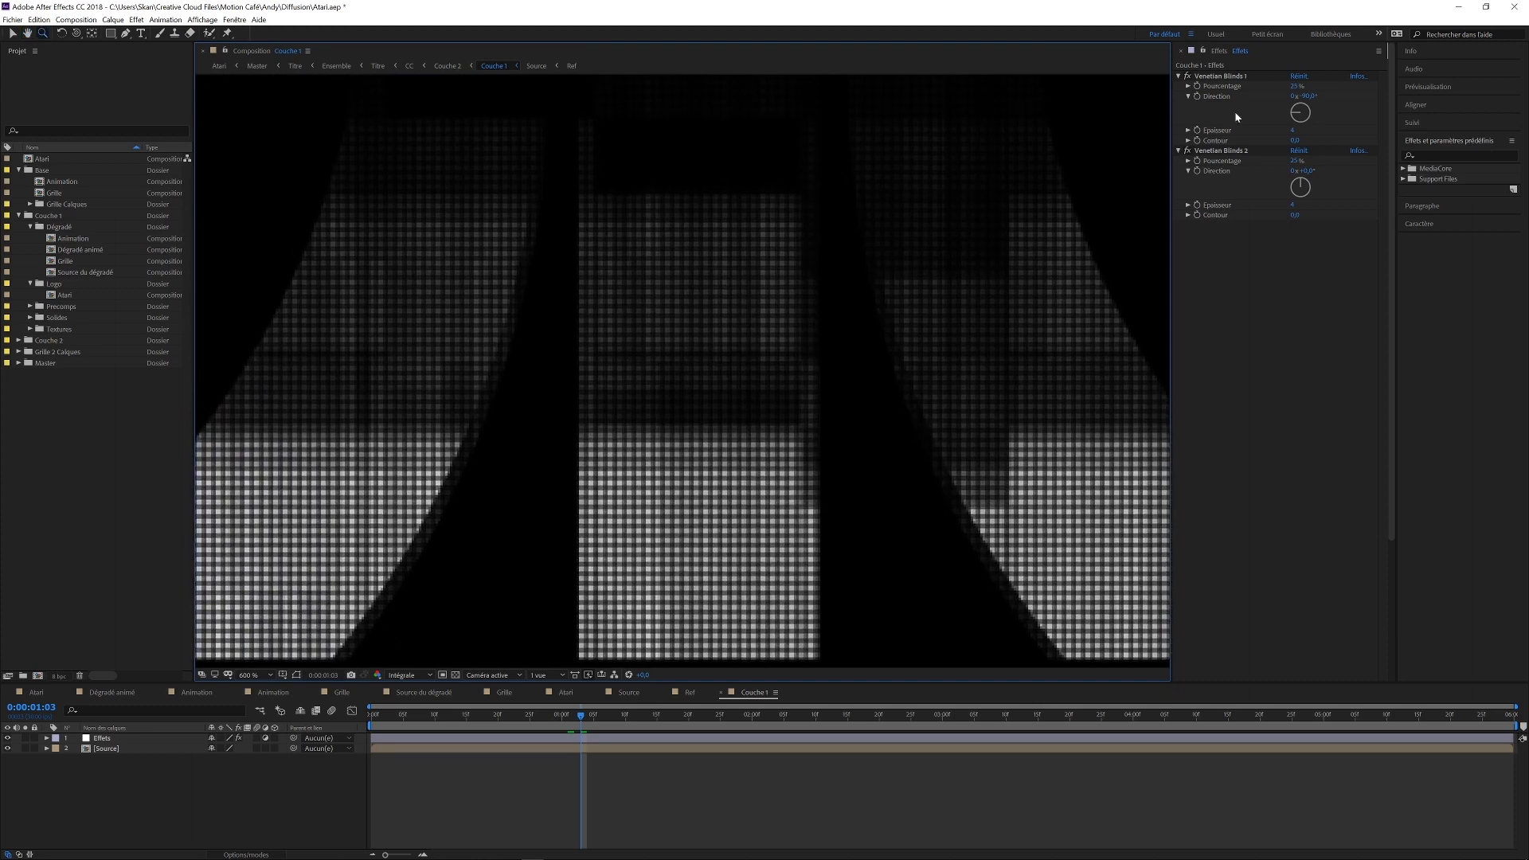
# Switch Venetian Blinds 1 and Venetian Blinds 2 off and on in turn to compare their stripes.
pyautogui.click(1187, 76)
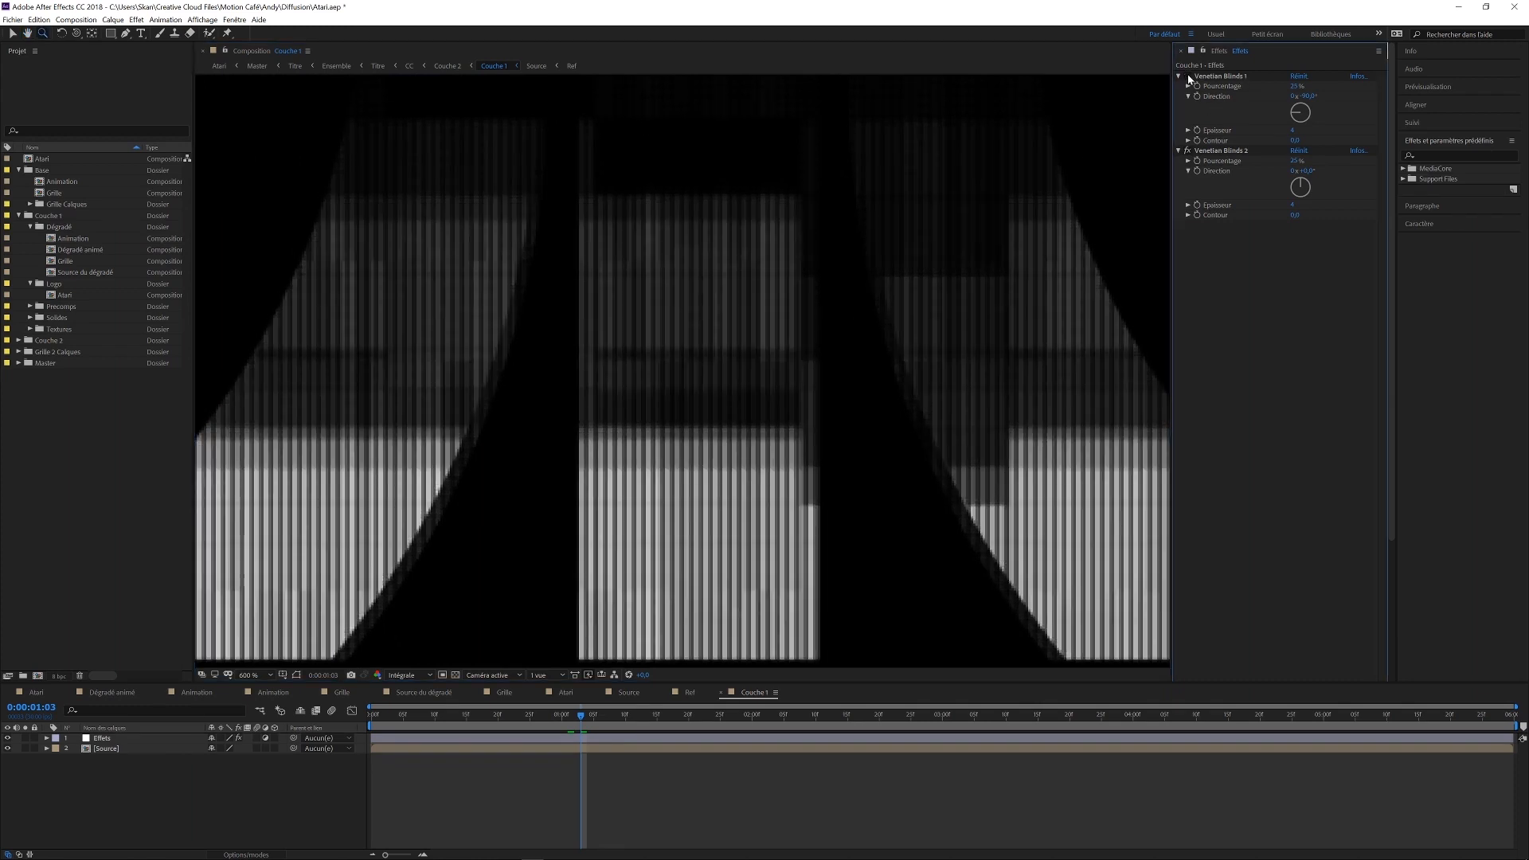
pyautogui.click(1188, 77)
pyautogui.click(1188, 150)
pyautogui.click(1188, 150)
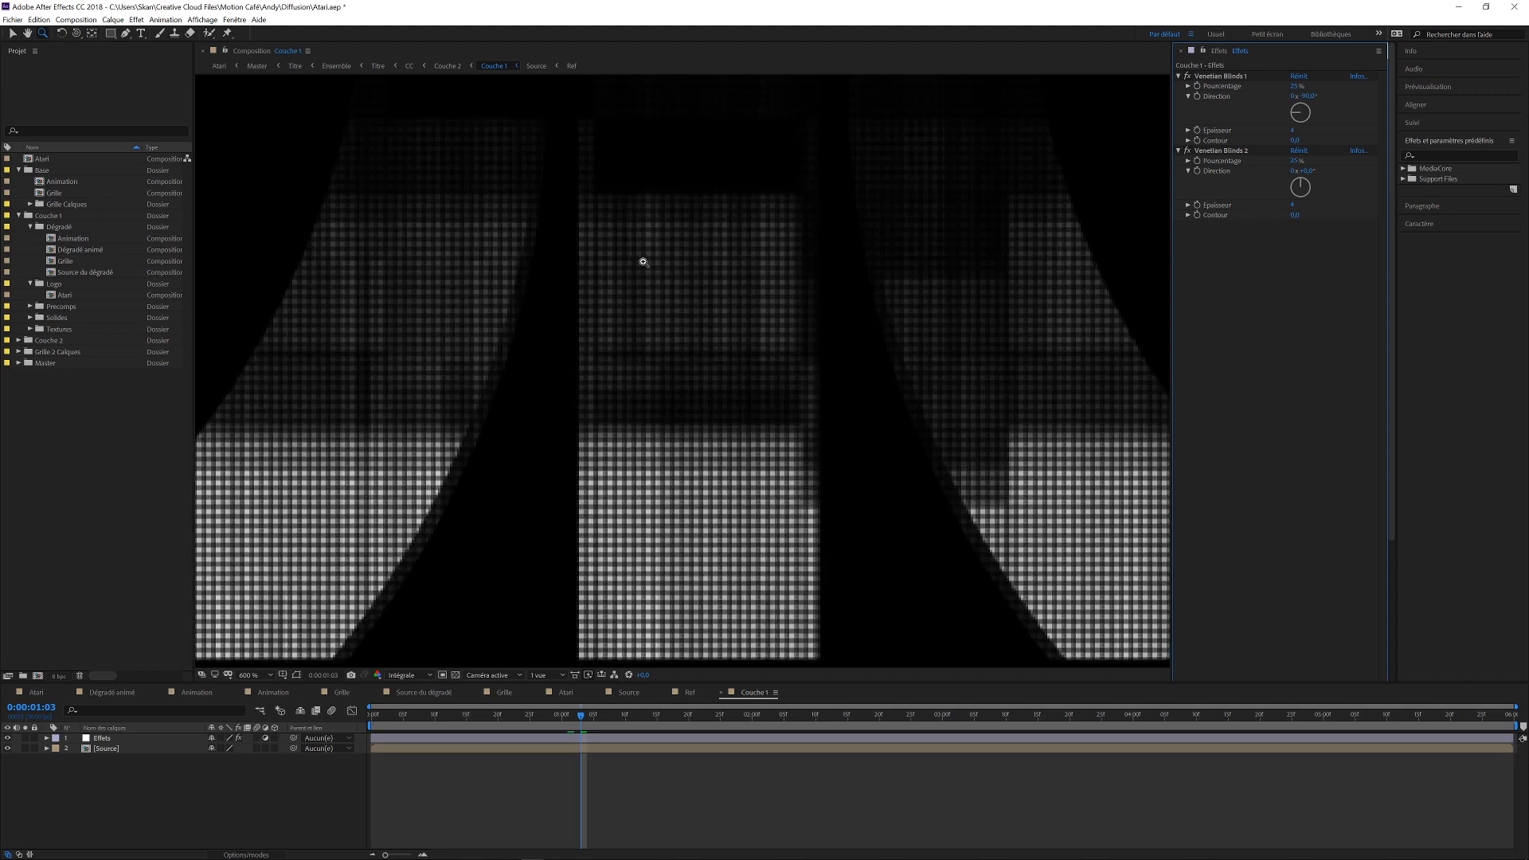
# Go up to the Couche 2 composition and switch the Couche 1 layer's Store vénitien 1 and Store vénitien 2 effects off and on.
pyautogui.click(254, 676)
pyautogui.click(293, 467)
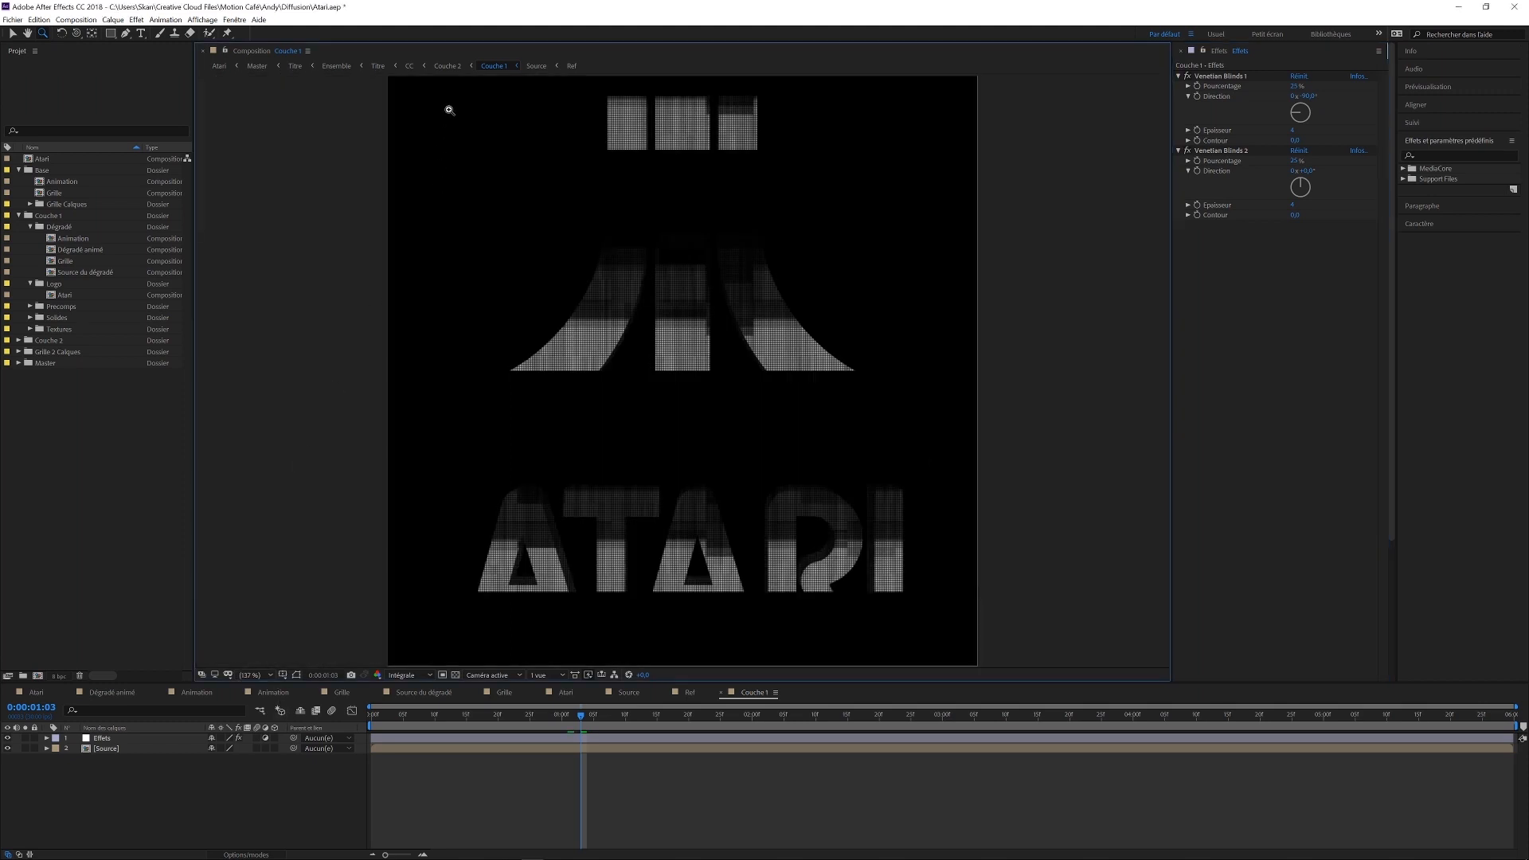
pyautogui.click(459, 67)
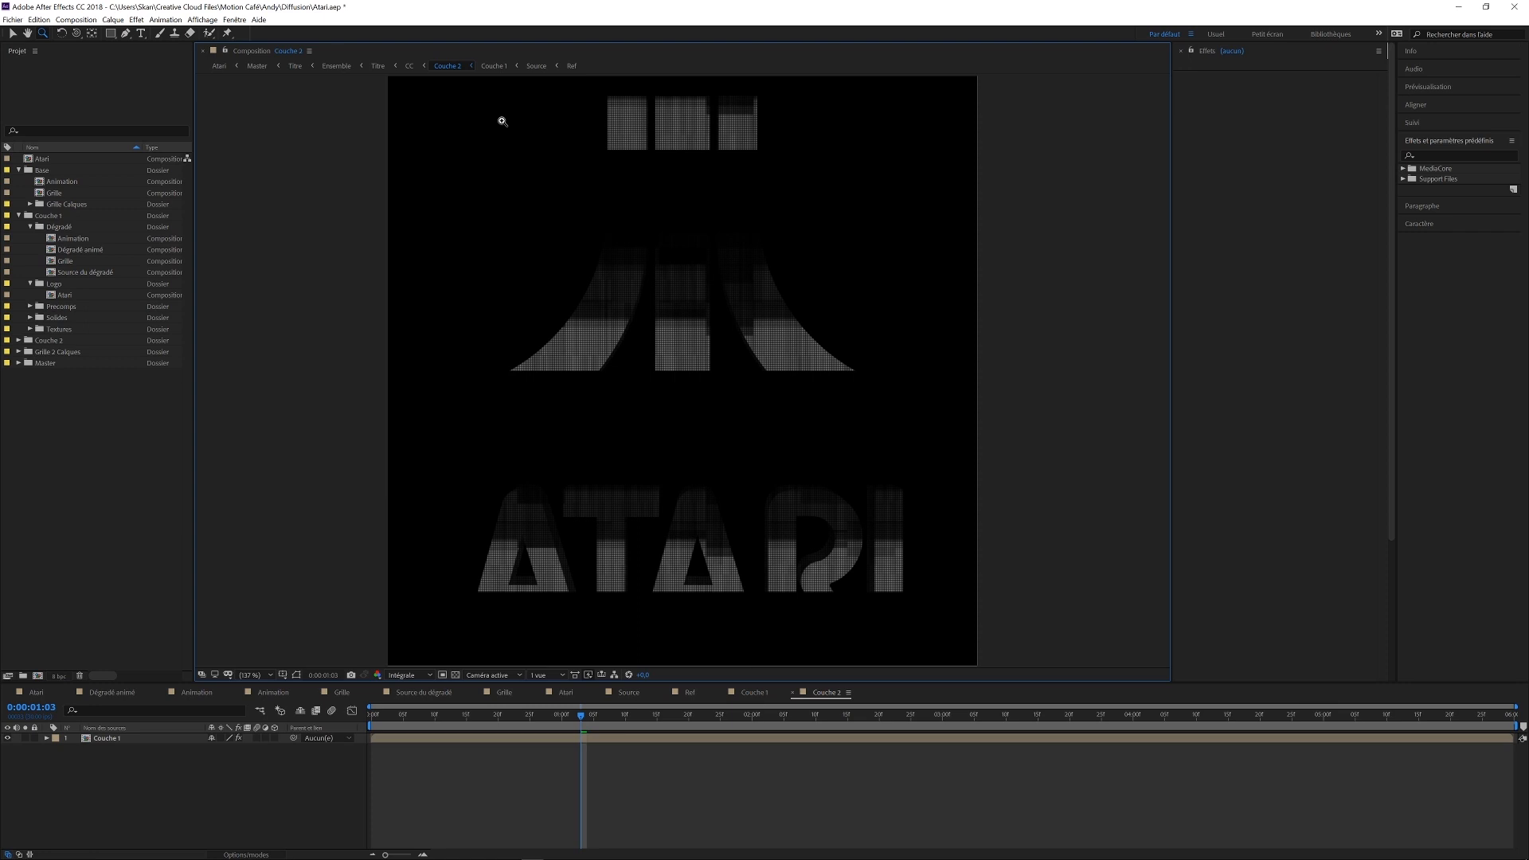
pyautogui.click(106, 738)
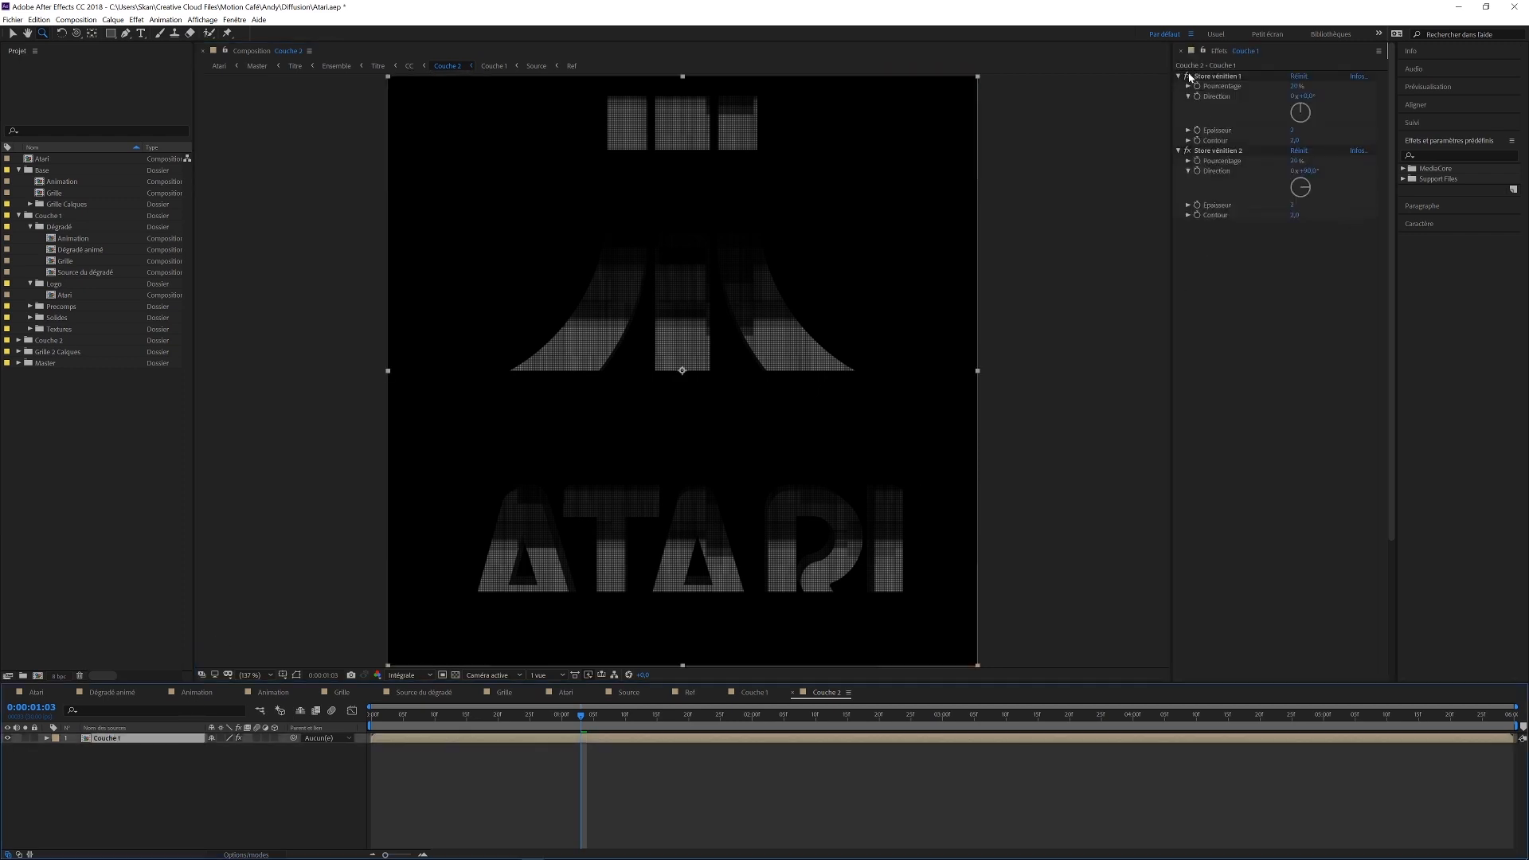
pyautogui.click(1189, 78)
pyautogui.click(1190, 77)
pyautogui.click(1190, 152)
pyautogui.click(1190, 152)
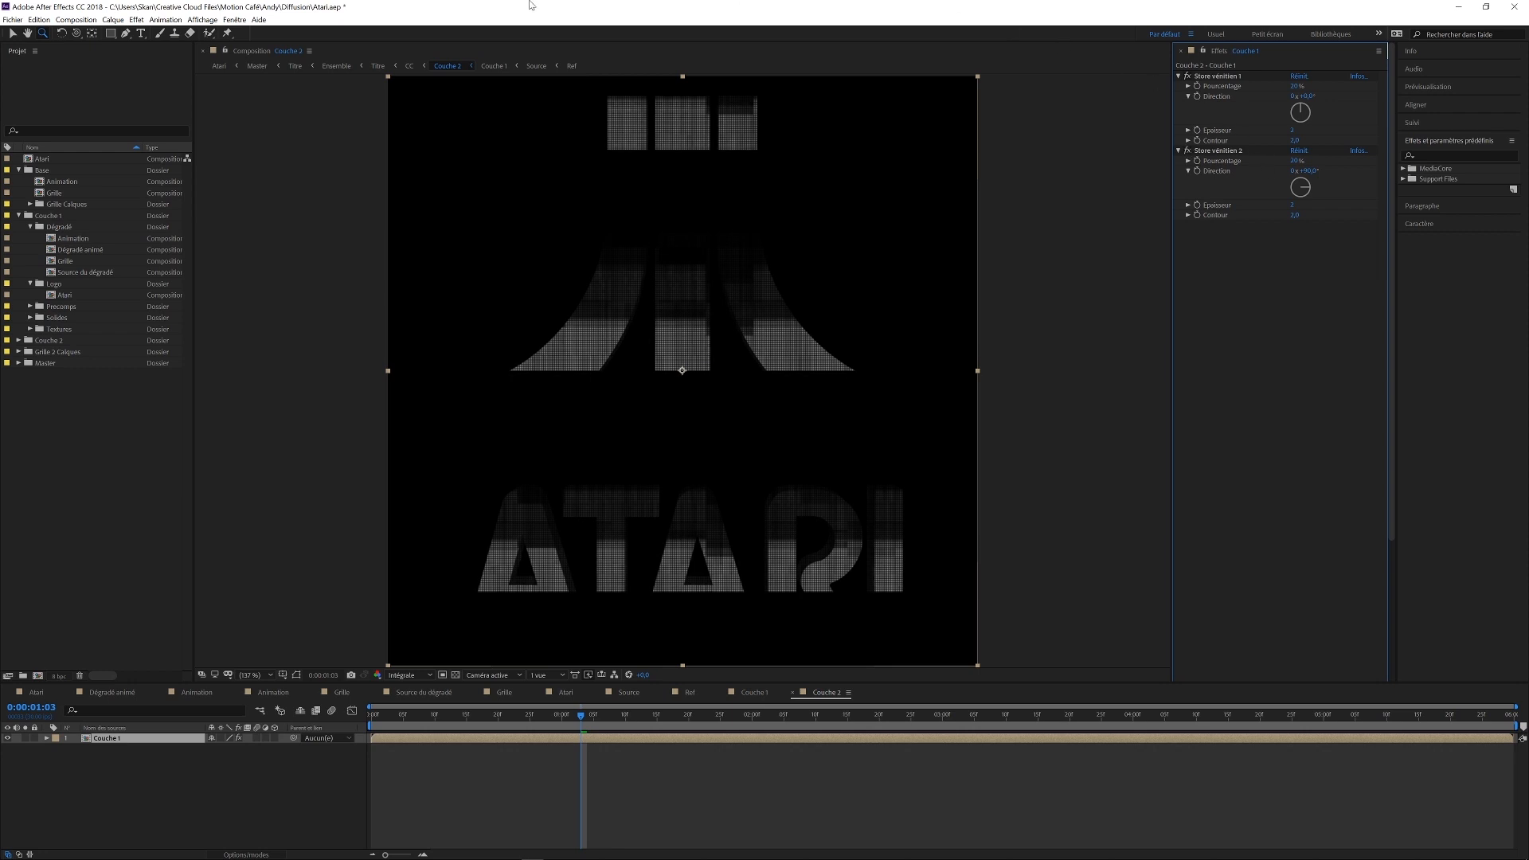
# Open the CC composition and compare the logo symbol up close with Plus net, CC Glass and Dispersion each switched off and on.
pyautogui.click(408, 66)
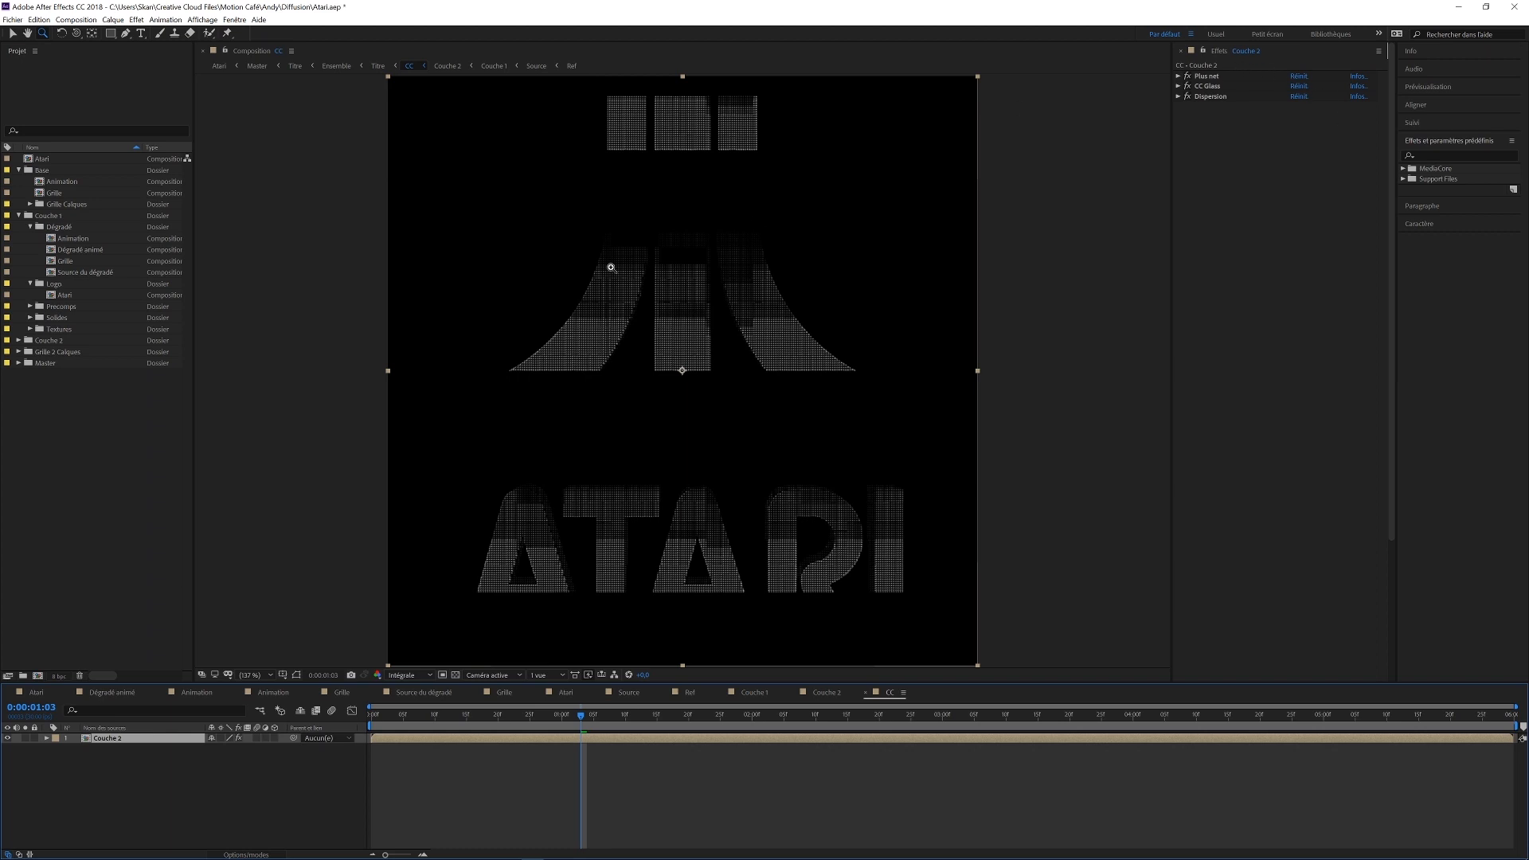
pyautogui.moveTo(599, 267); pyautogui.dragTo(824, 412)
pyautogui.moveTo(781, 296); pyautogui.dragTo(900, 421)
pyautogui.click(1187, 76)
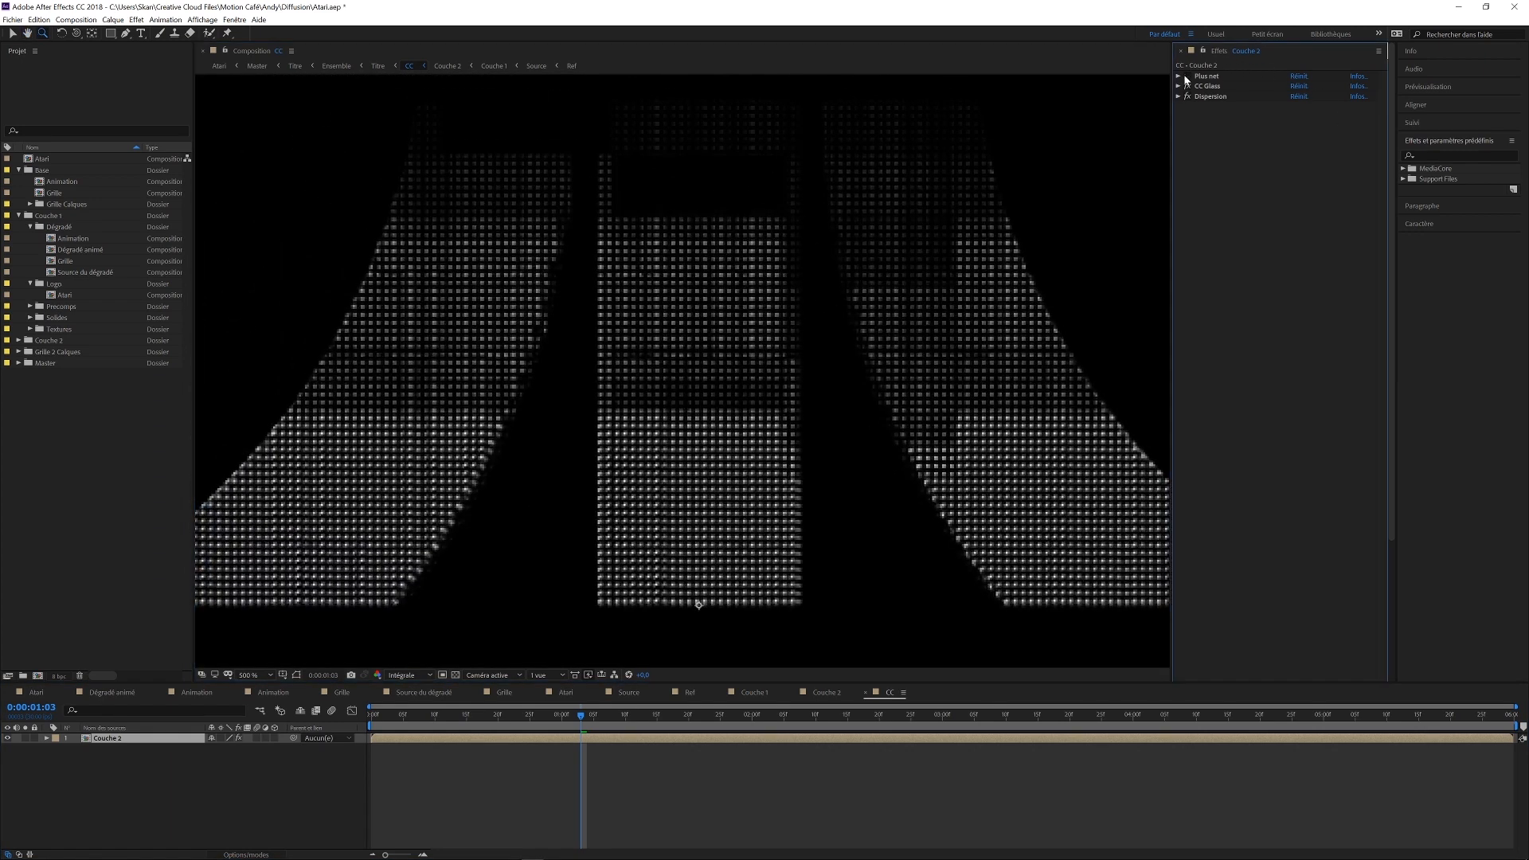
pyautogui.click(1187, 76)
pyautogui.click(1187, 86)
pyautogui.click(1187, 86)
pyautogui.click(1187, 96)
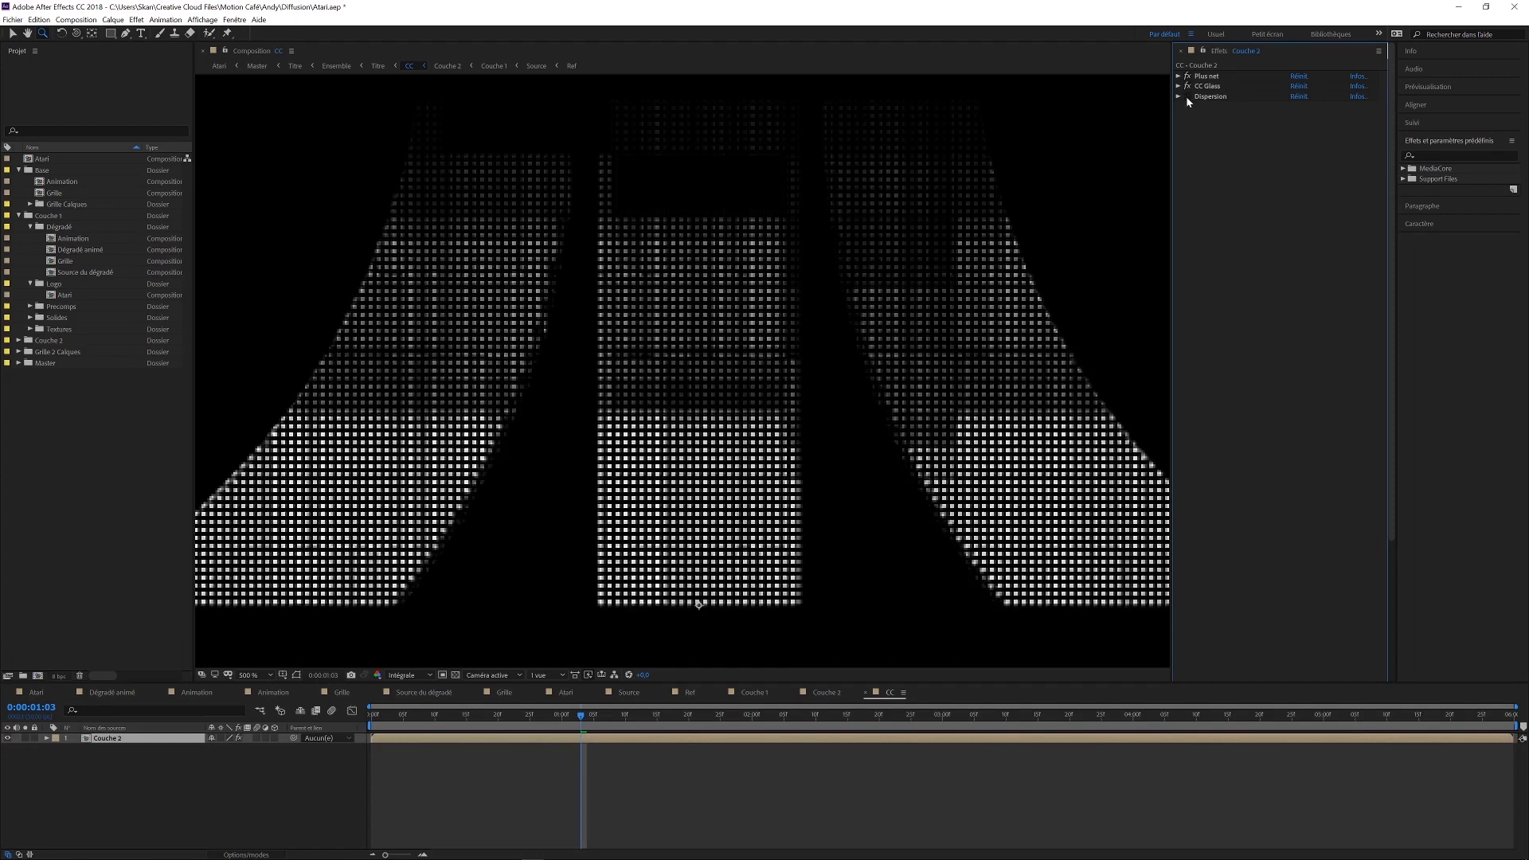
pyautogui.click(1187, 96)
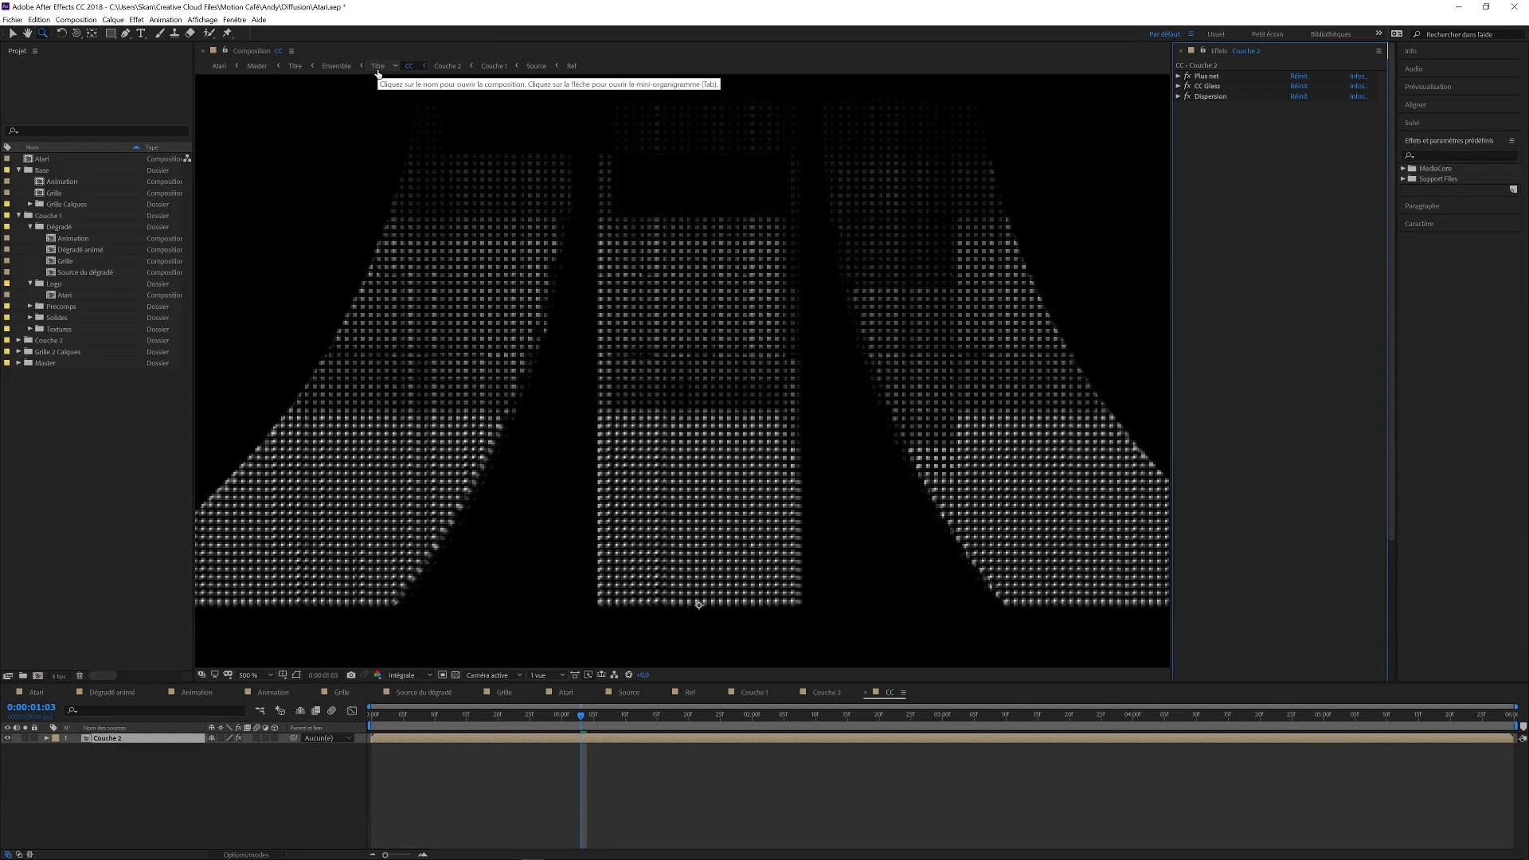
# Go up to the Titre composition, select the Effets layer and hide and show it to compare its contribution.
pyautogui.click(261, 674)
pyautogui.click(258, 466)
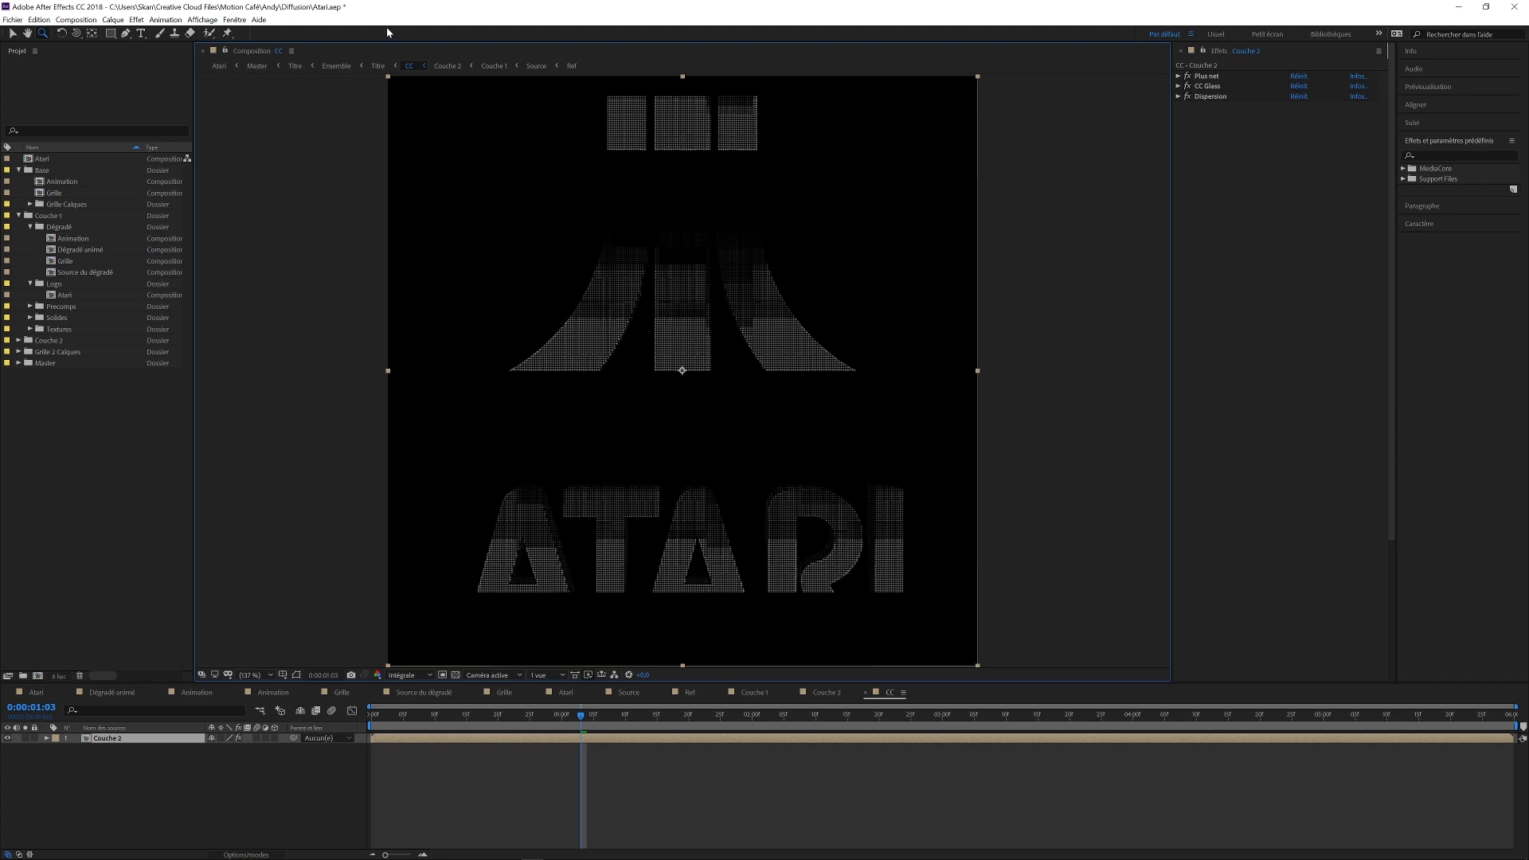
pyautogui.click(378, 67)
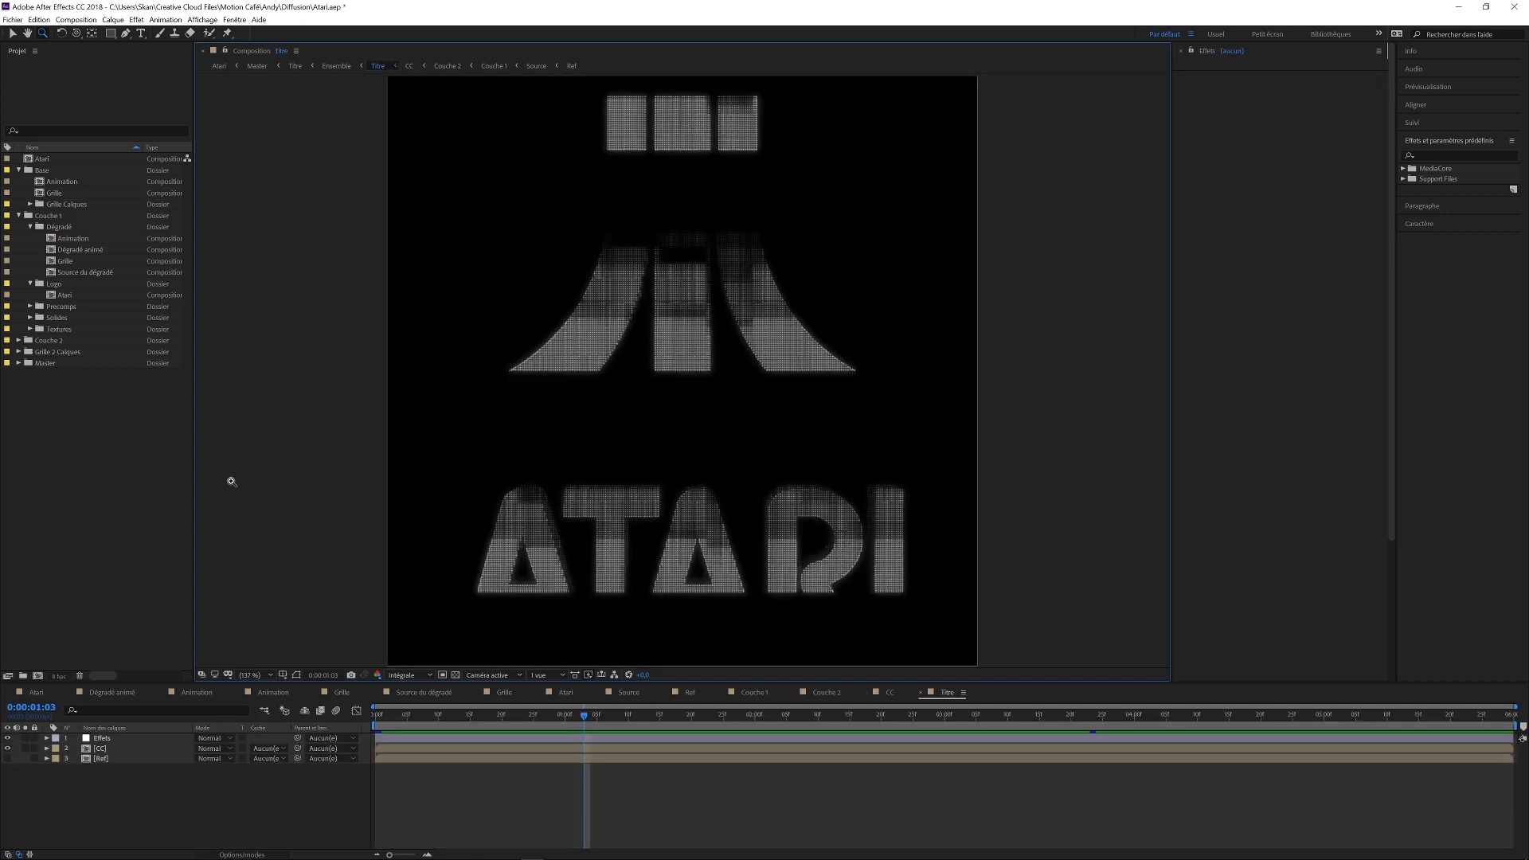
pyautogui.click(137, 740)
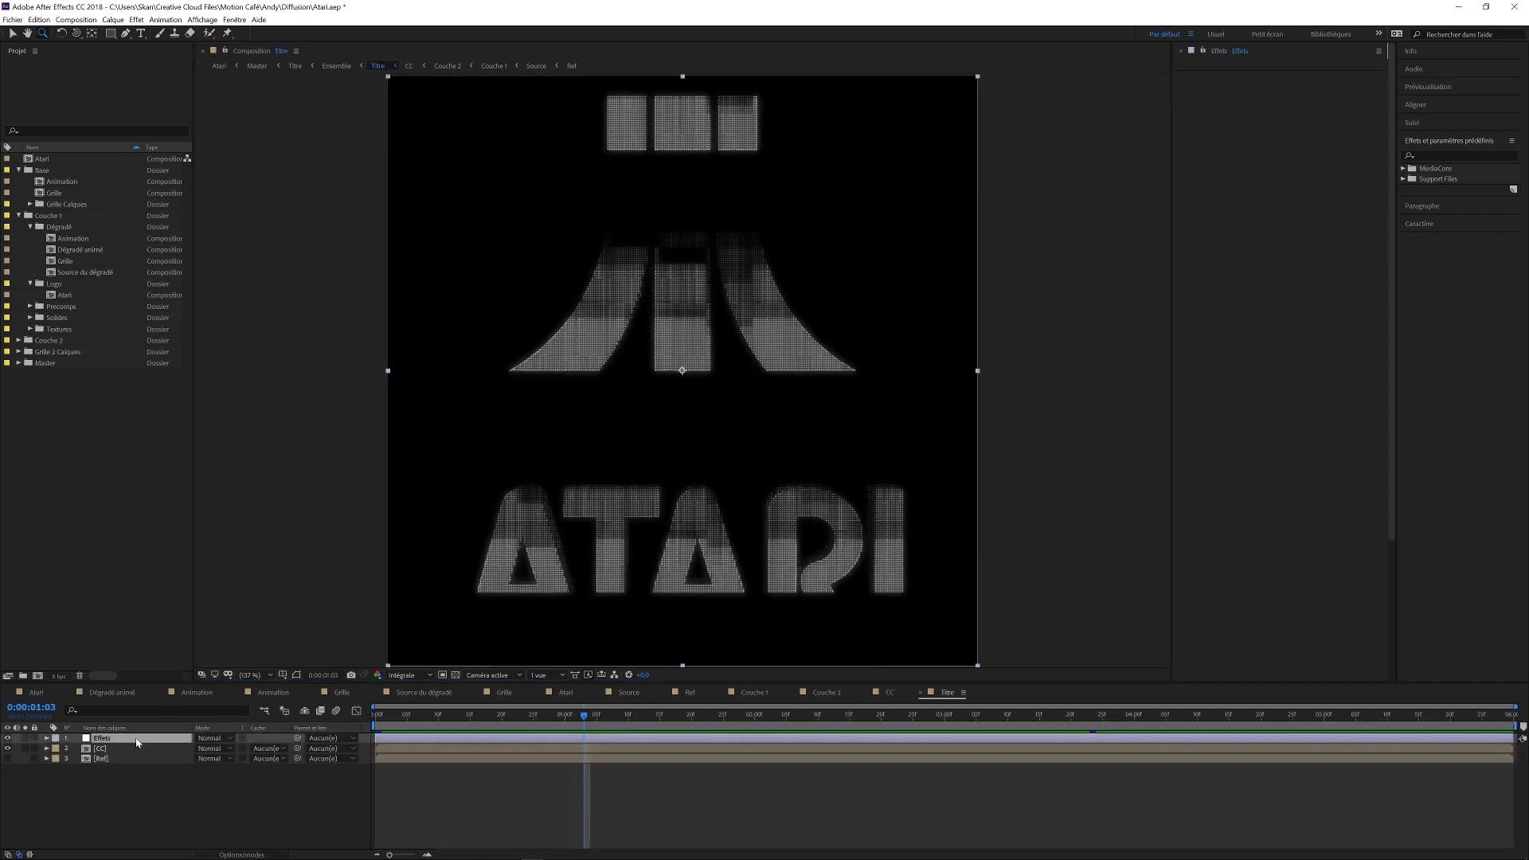
pyautogui.click(8, 739)
pyautogui.click(8, 739)
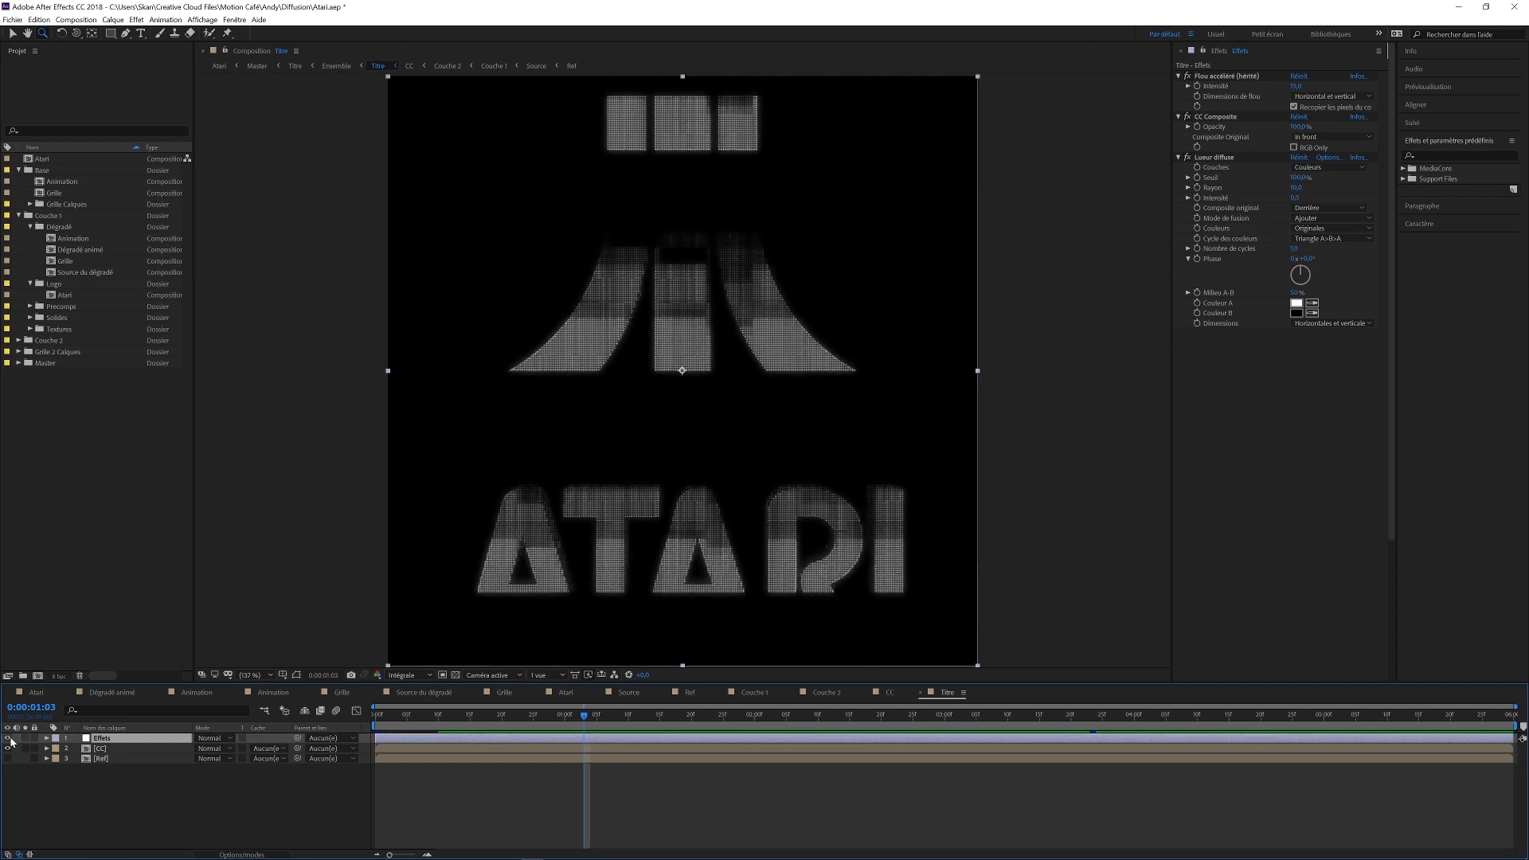
# Review the Flou accéléré, CC Composite and Lueur diffuse effects and toggle Lueur diffuse, leaving it off, while examining the letter R up close.
pyautogui.click(1227, 76)
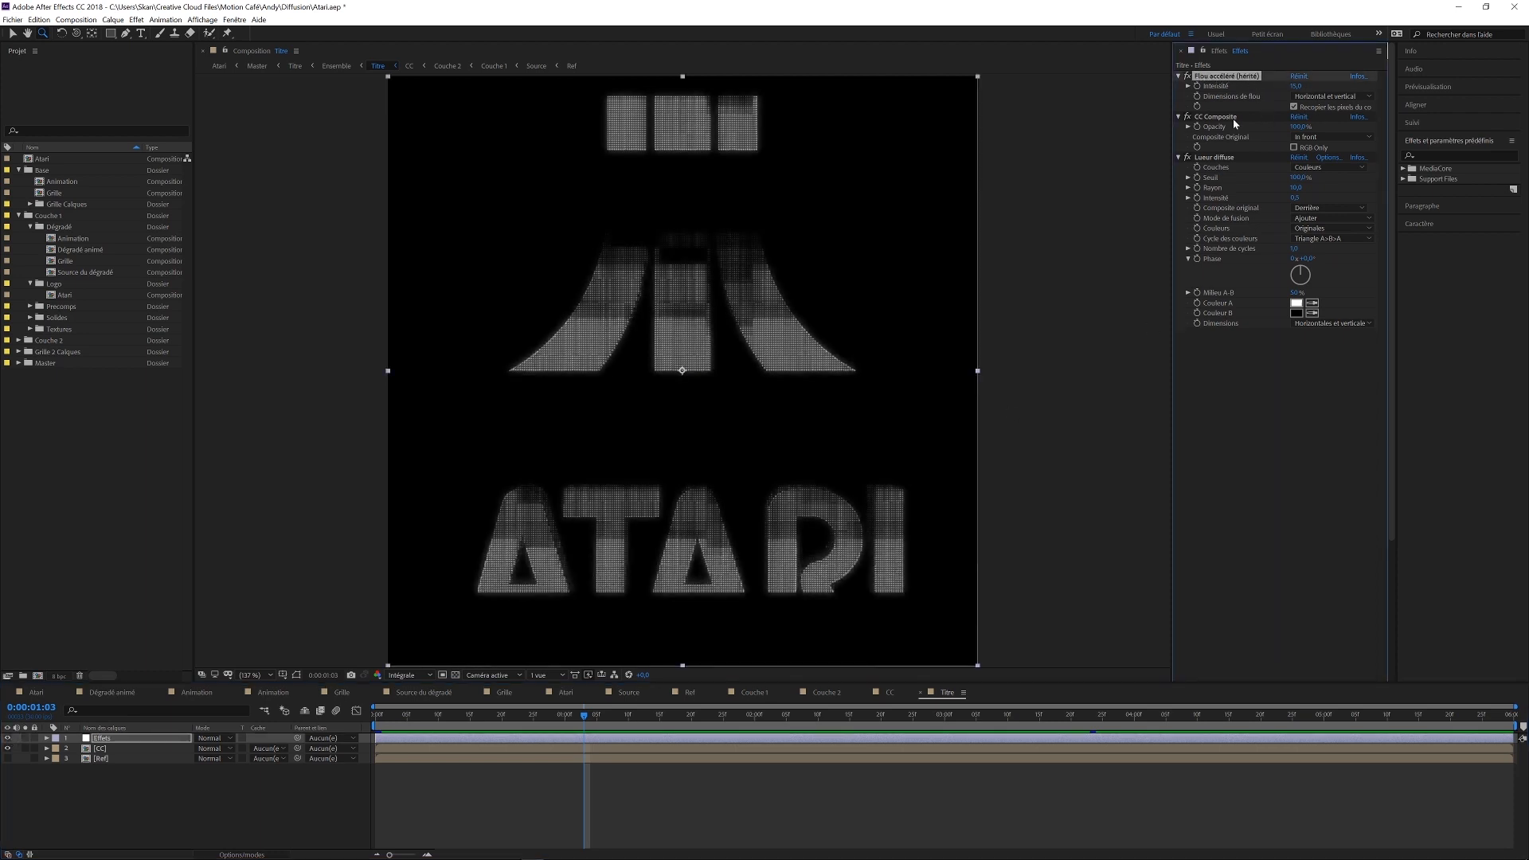
pyautogui.click(1188, 157)
pyautogui.click(1187, 157)
pyautogui.click(1187, 158)
pyautogui.moveTo(731, 480); pyautogui.dragTo(910, 581)
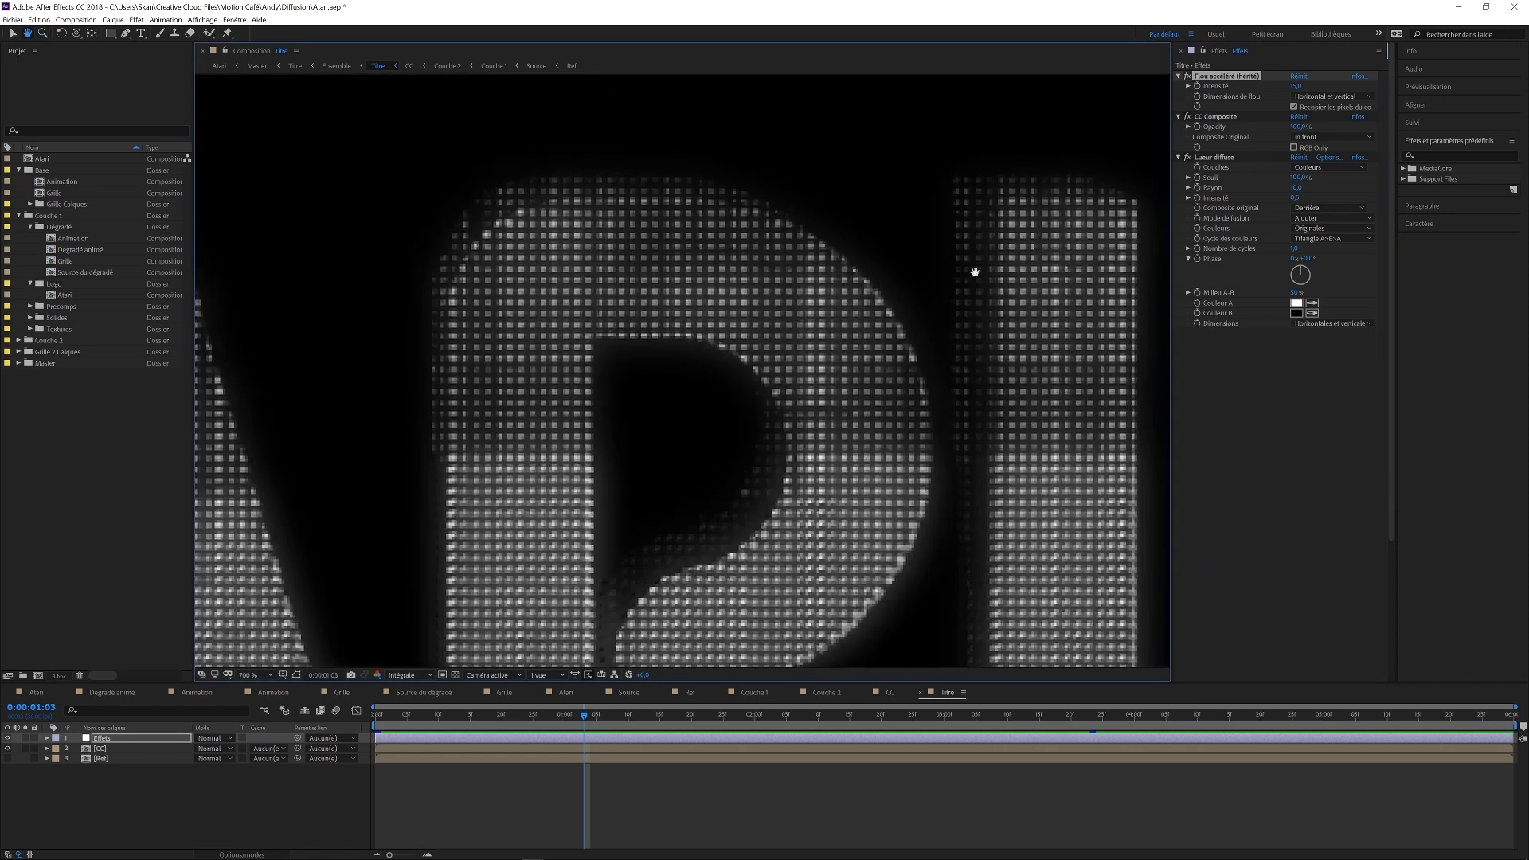
pyautogui.click(1237, 117)
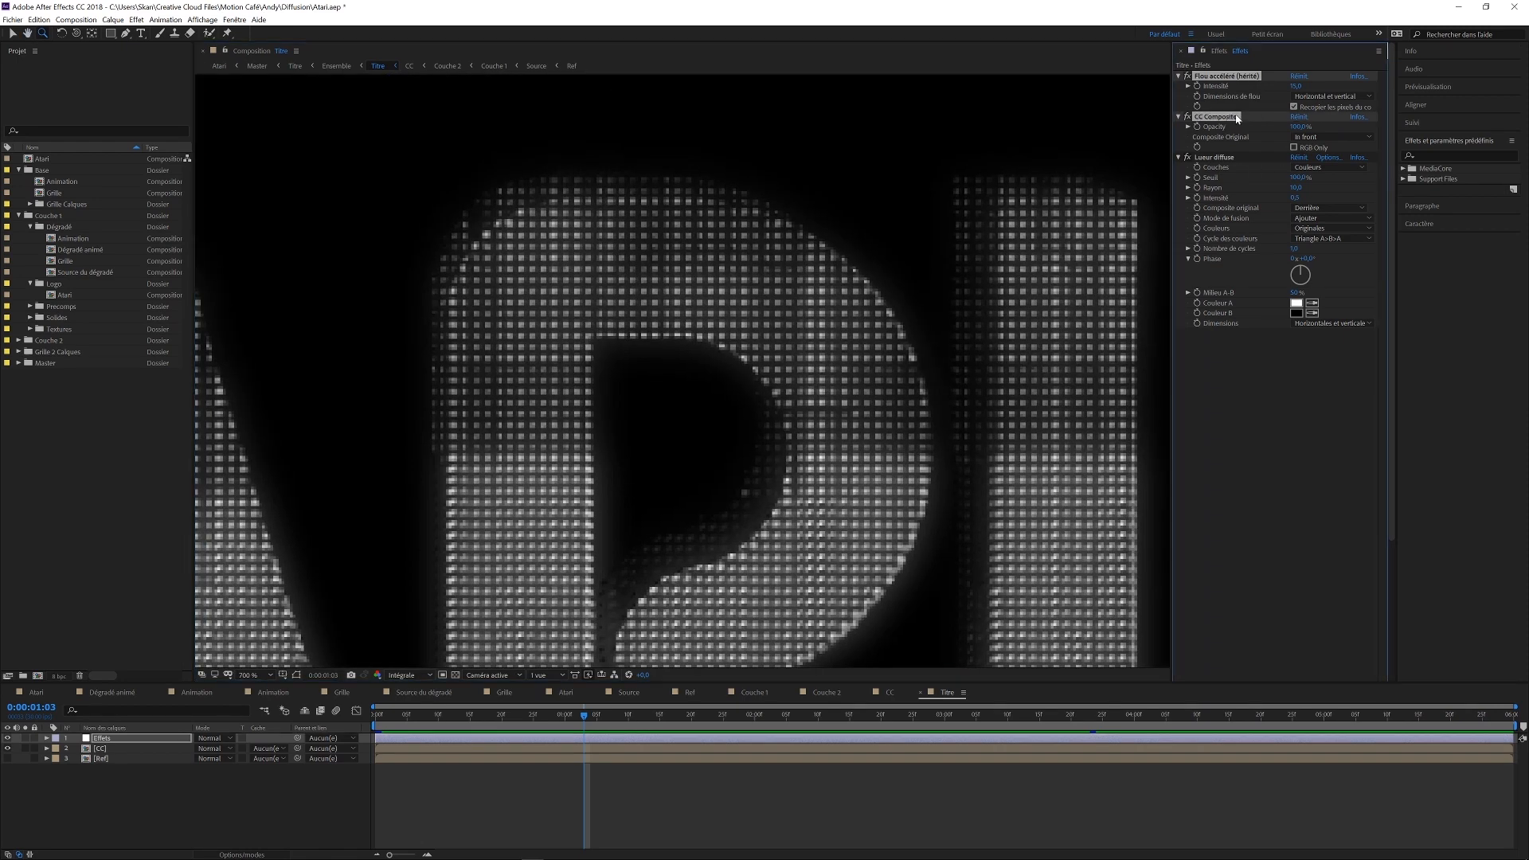
pyautogui.click(1214, 158)
pyautogui.click(1187, 158)
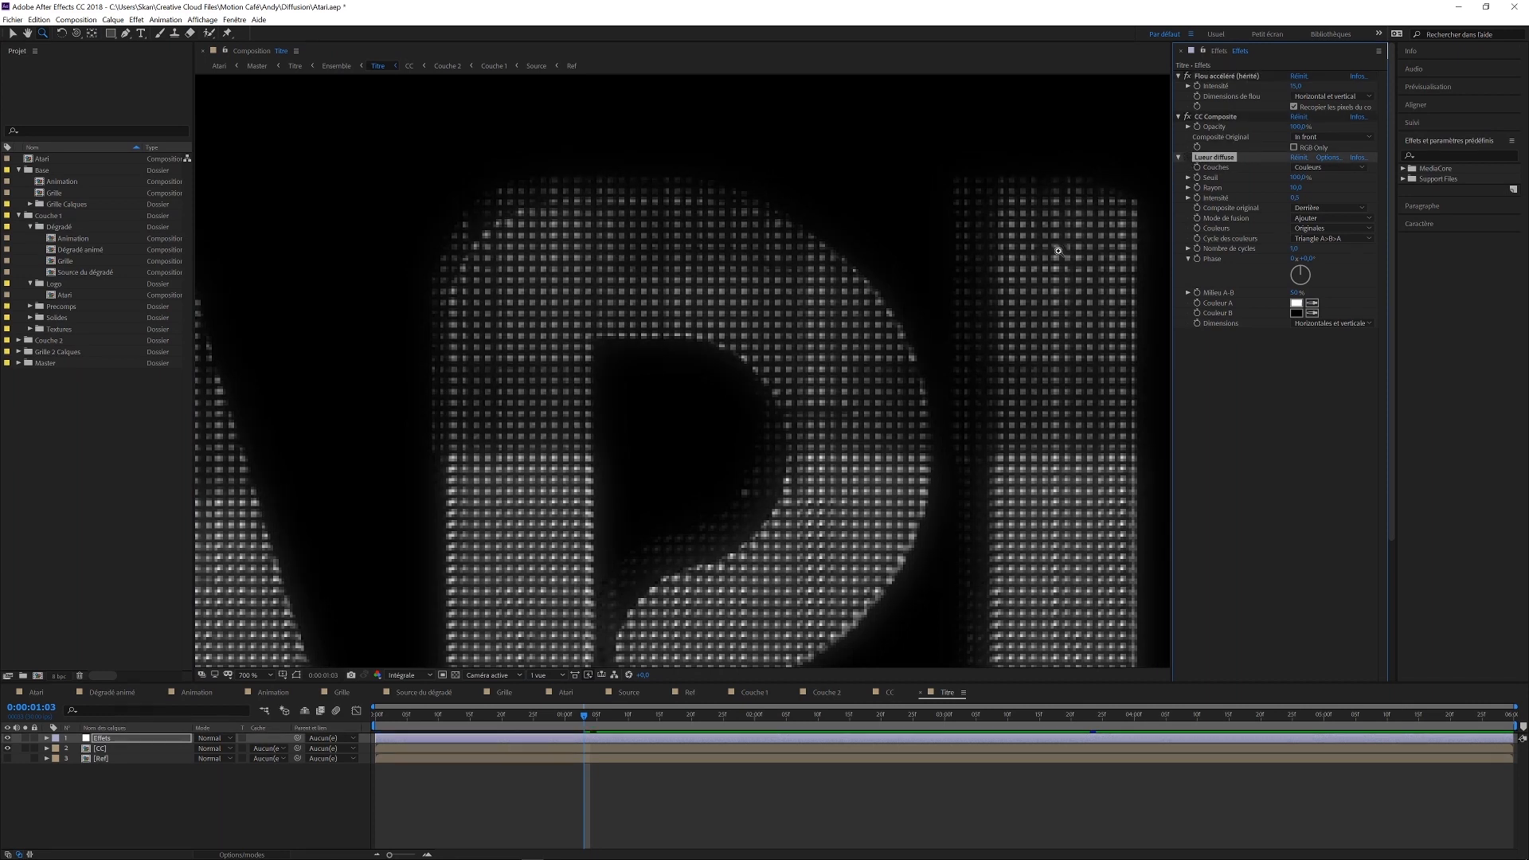
# Examine the pixels along the R's curved edge and the whole logo with CC Composite switched off, and switch it back on.
pyautogui.moveTo(917, 449); pyautogui.dragTo(803, 372)
pyautogui.moveTo(692, 460); pyautogui.dragTo(823, 545)
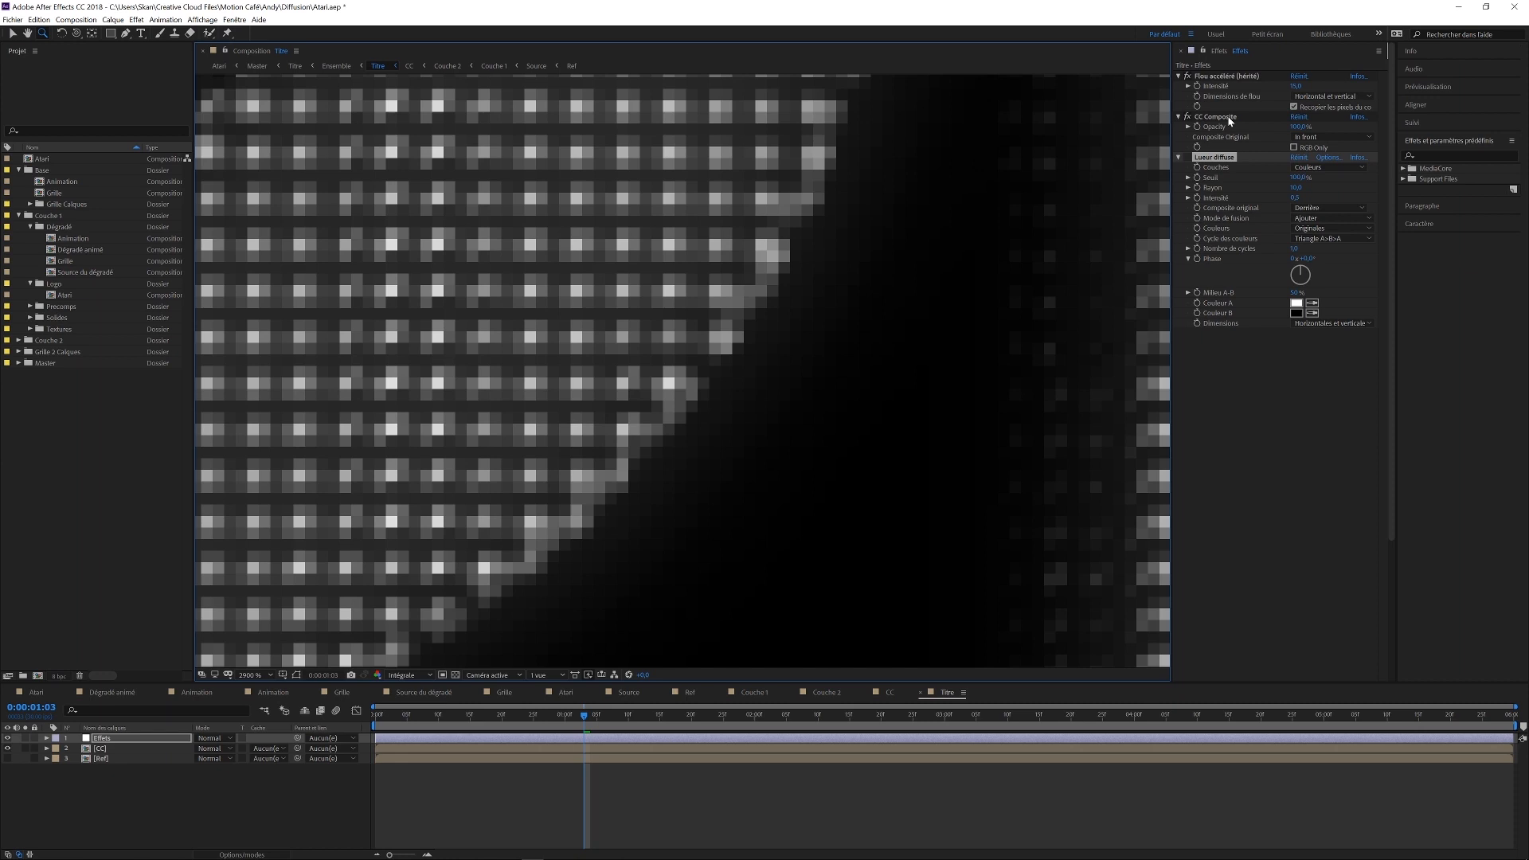
pyautogui.click(1187, 117)
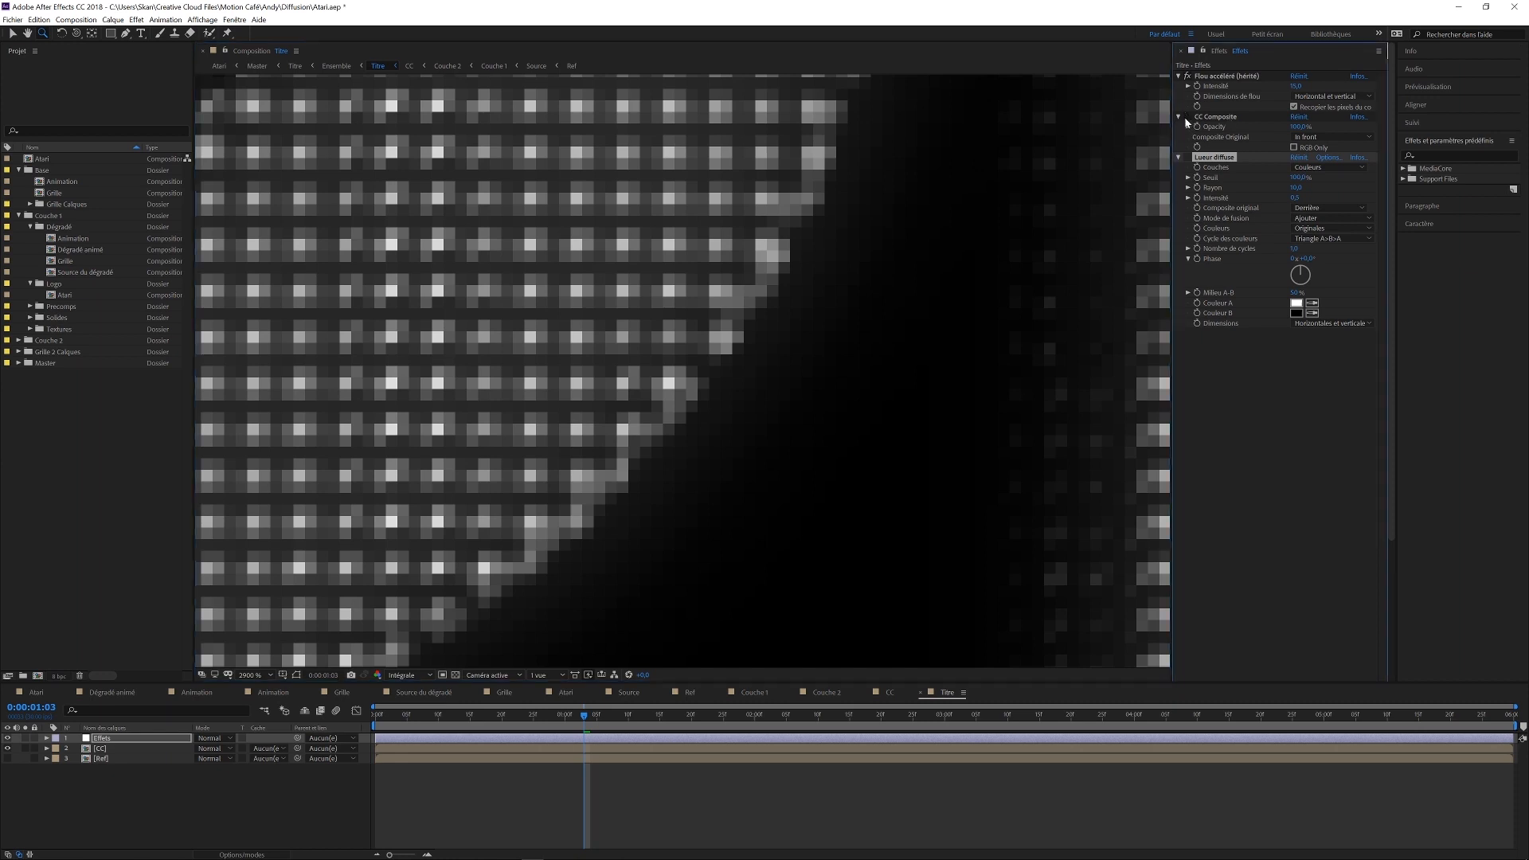
pyautogui.click(253, 675)
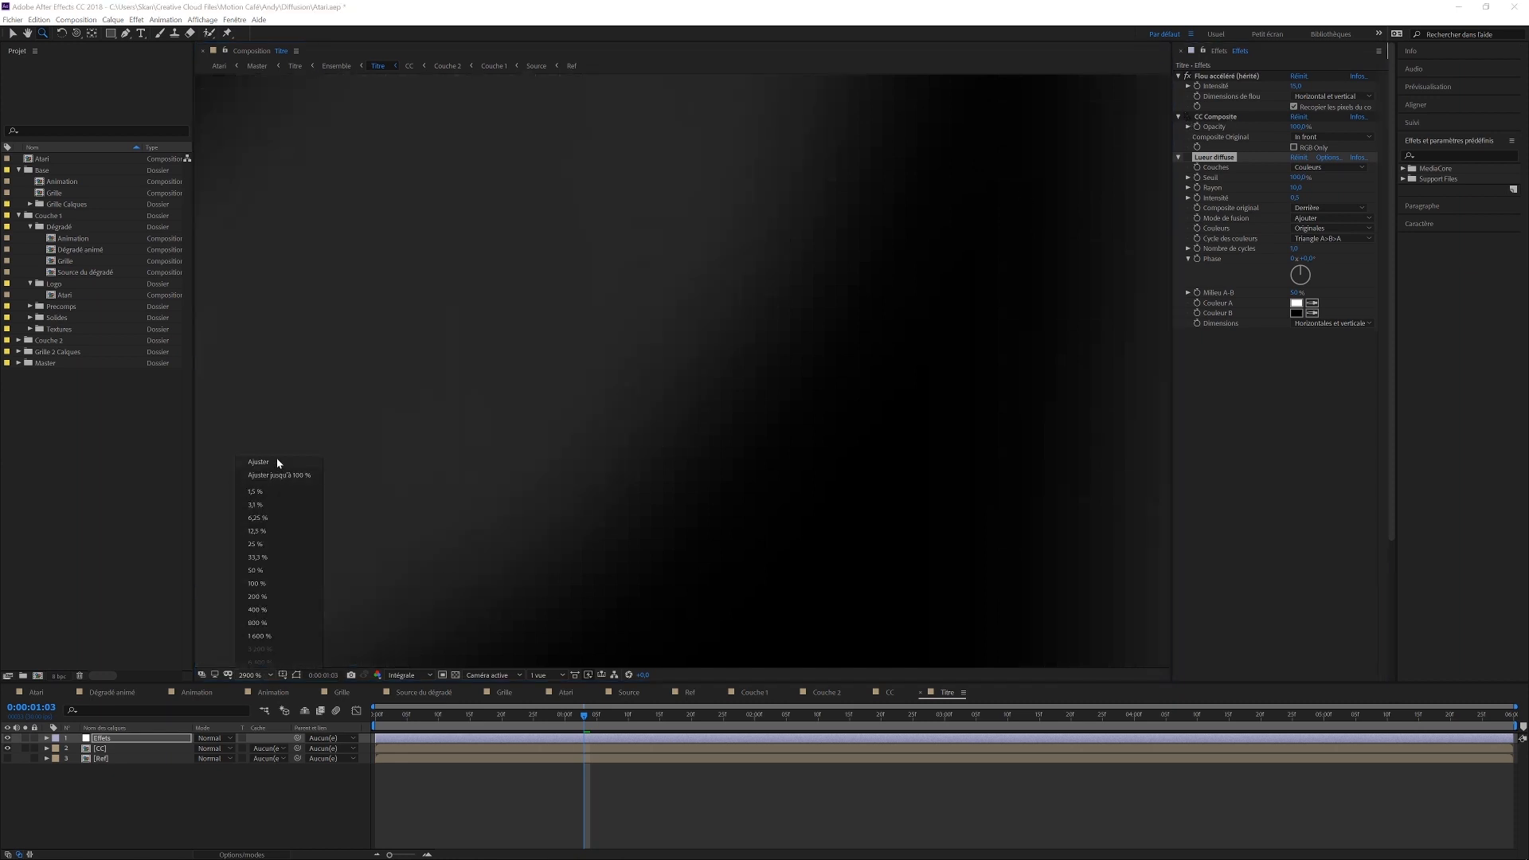
pyautogui.click(259, 462)
pyautogui.click(1188, 117)
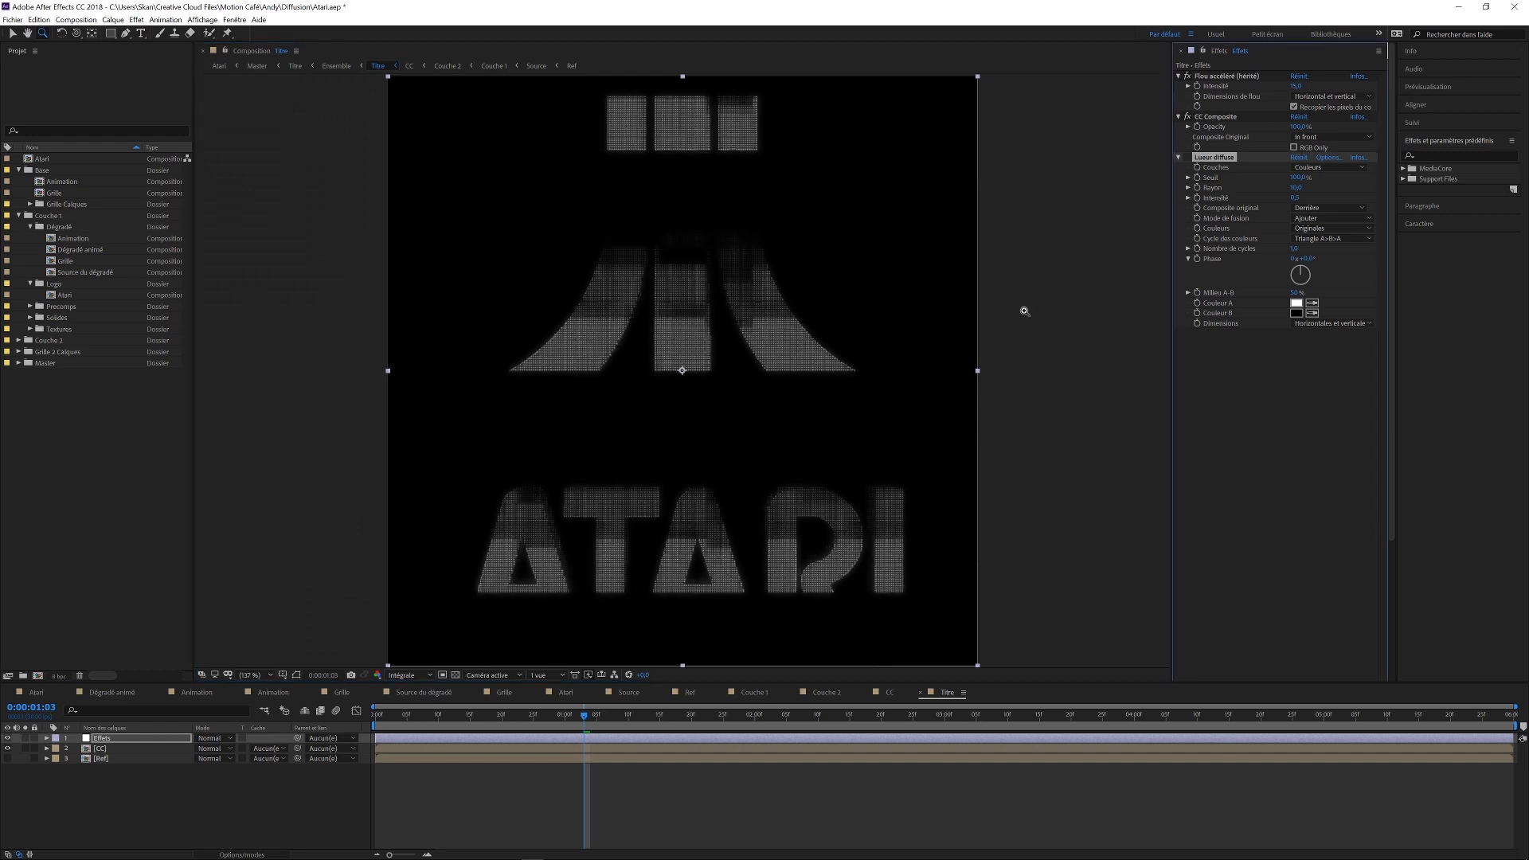
# Switch Lueur diffuse back on and examine the glow around the second letter A, ending on the full logo.
pyautogui.scroll(5, 797, 613)
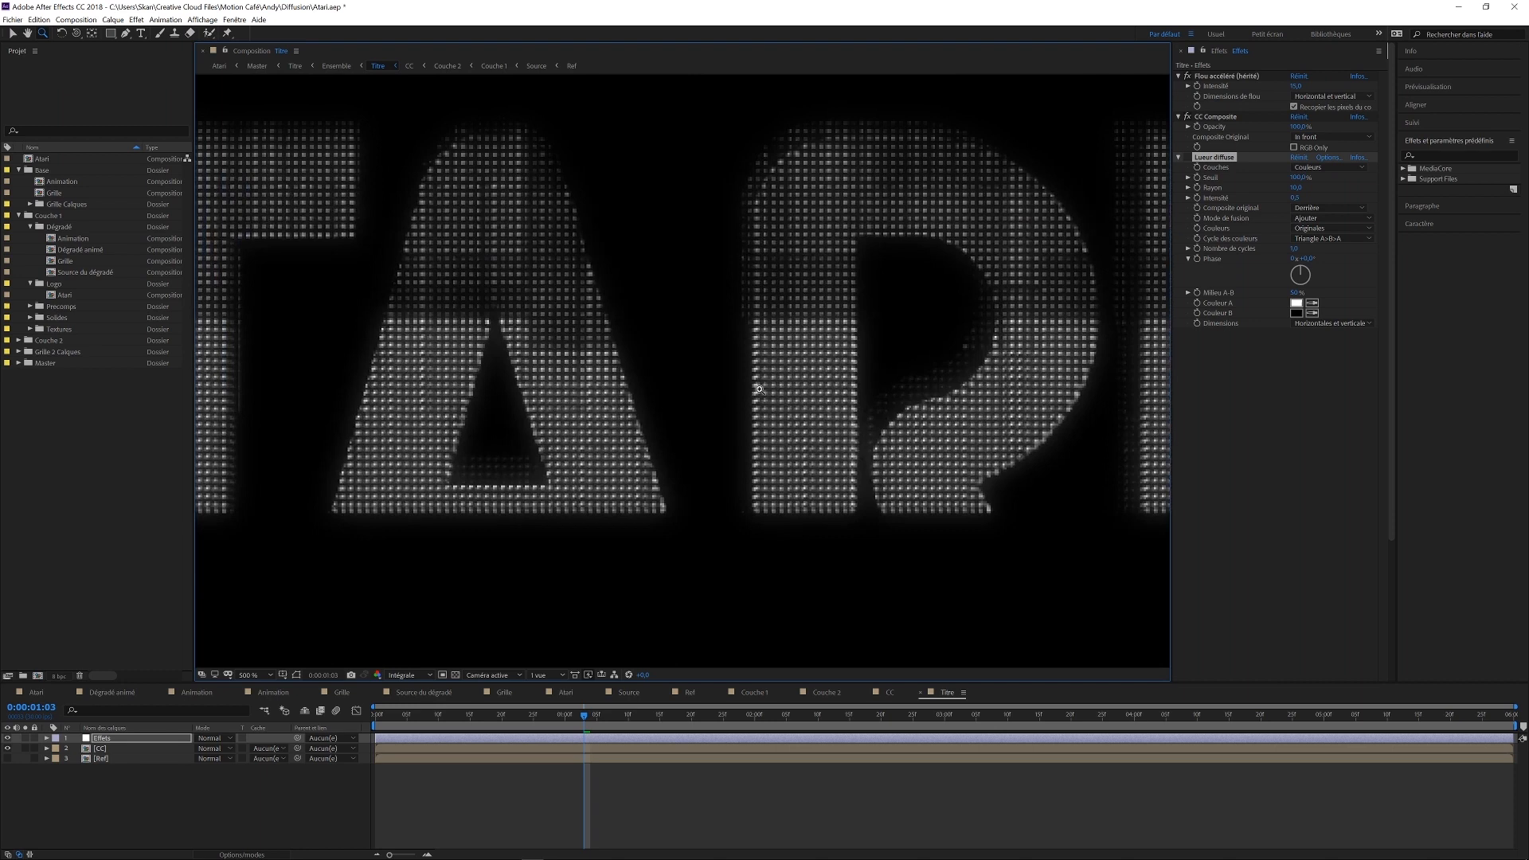
pyautogui.scroll(5, 690, 538)
pyautogui.moveTo(627, 418); pyautogui.dragTo(644, 440)
pyautogui.moveTo(499, 388); pyautogui.dragTo(579, 446)
pyautogui.click(1188, 157)
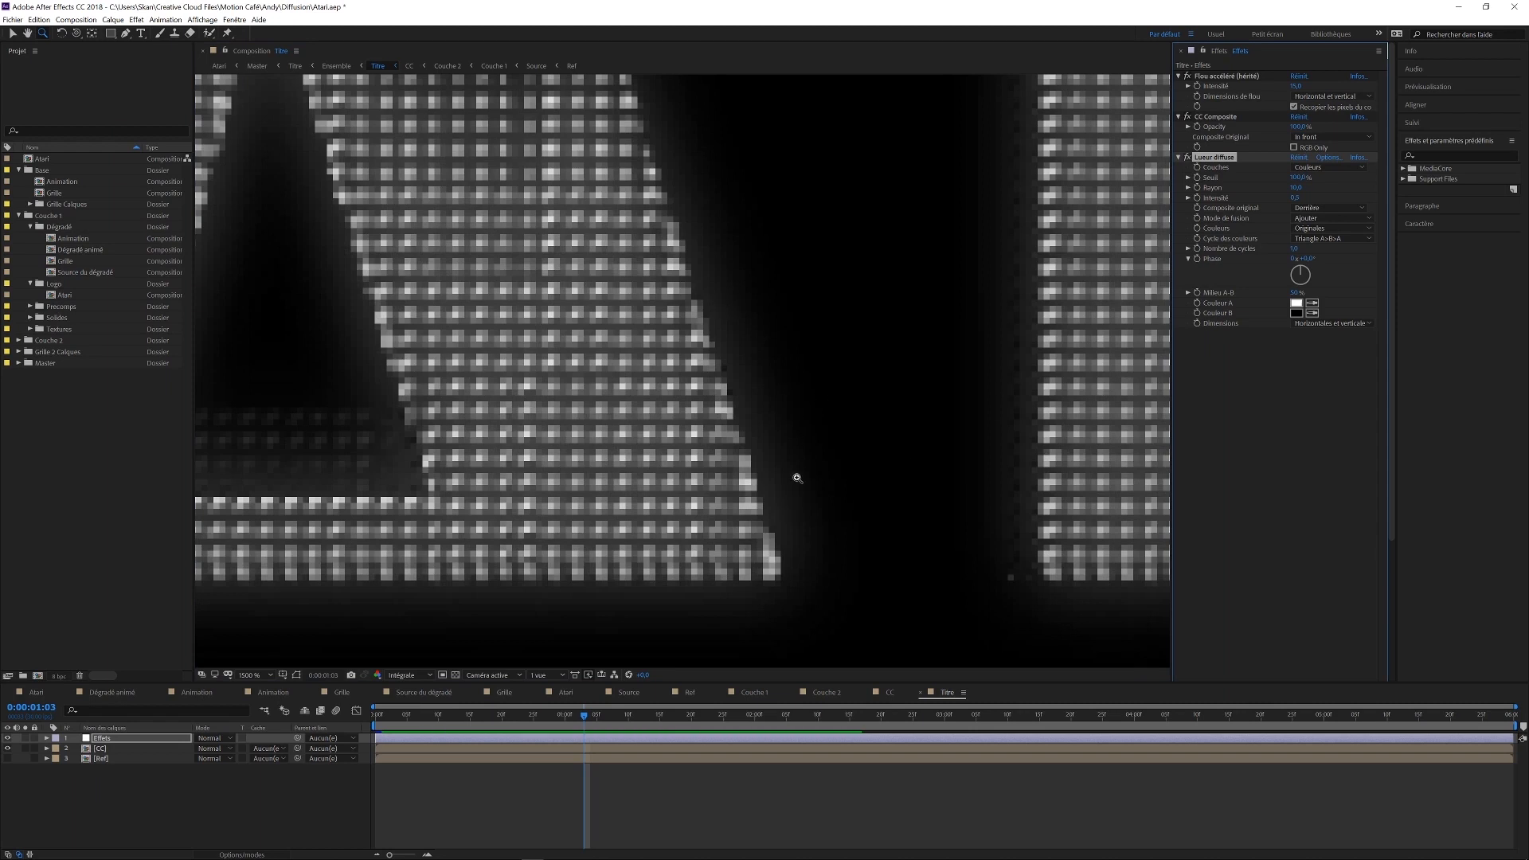
pyautogui.click(256, 679)
pyautogui.click(266, 460)
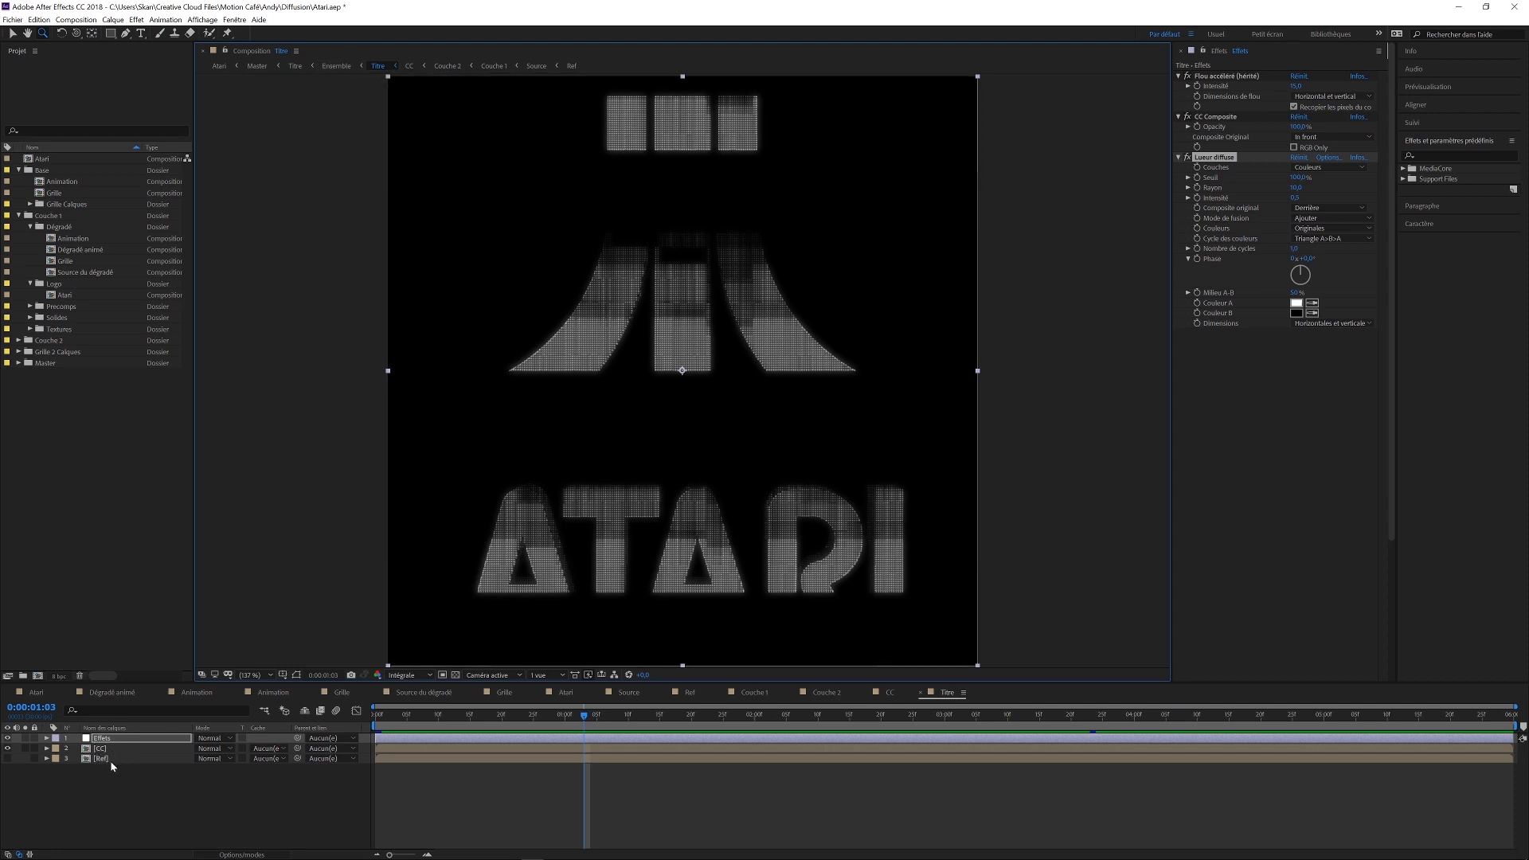
# Open the Ensemble composition, scrub to 0:00:00:19 and hide the upper Titre layer to isolate the lower one.
pyautogui.click(339, 66)
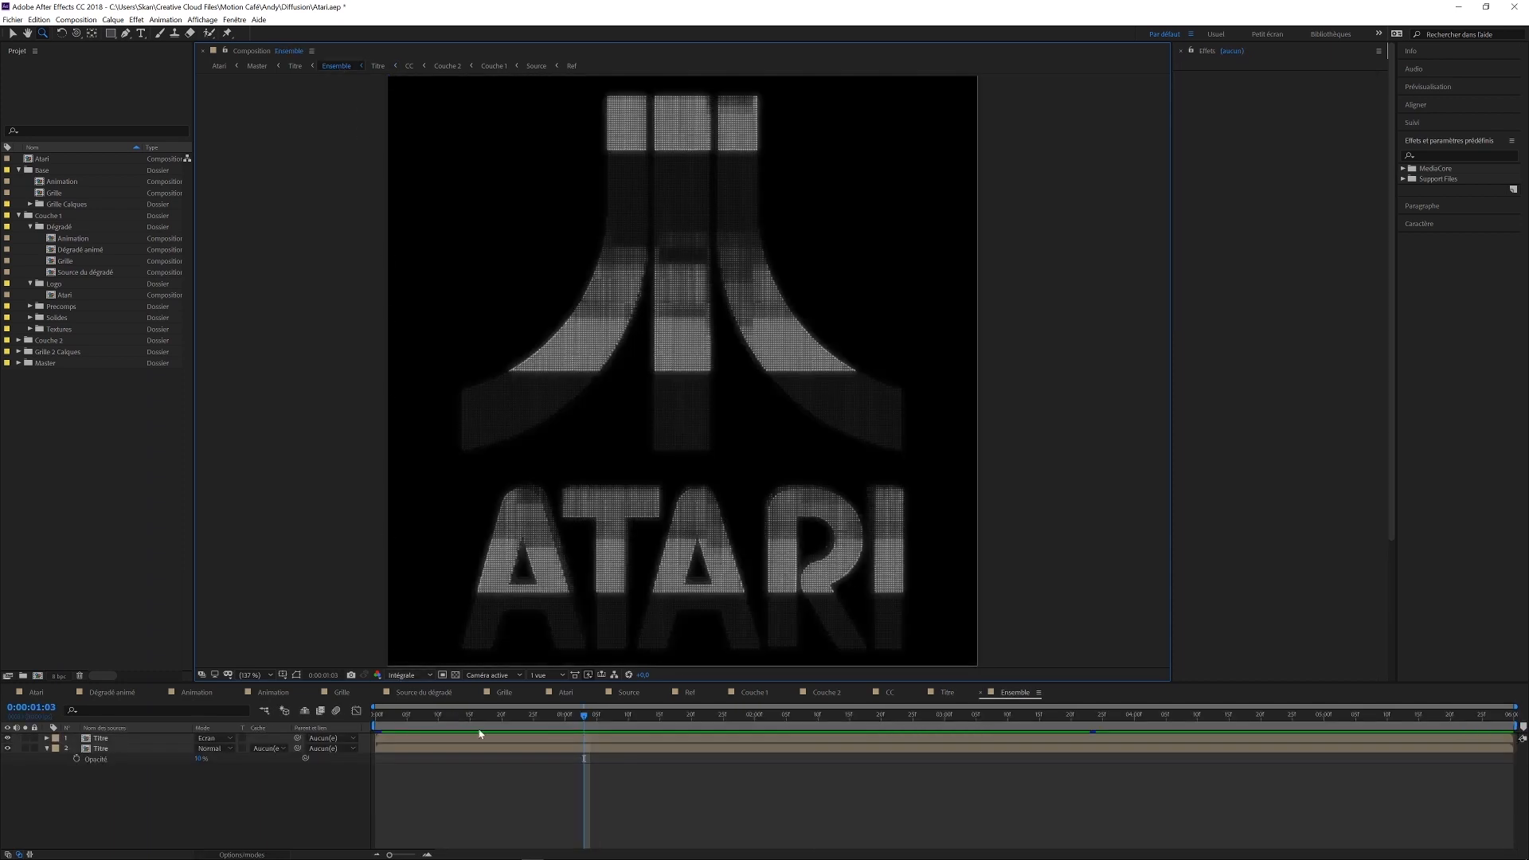
pyautogui.moveTo(591, 723); pyautogui.dragTo(497, 722)
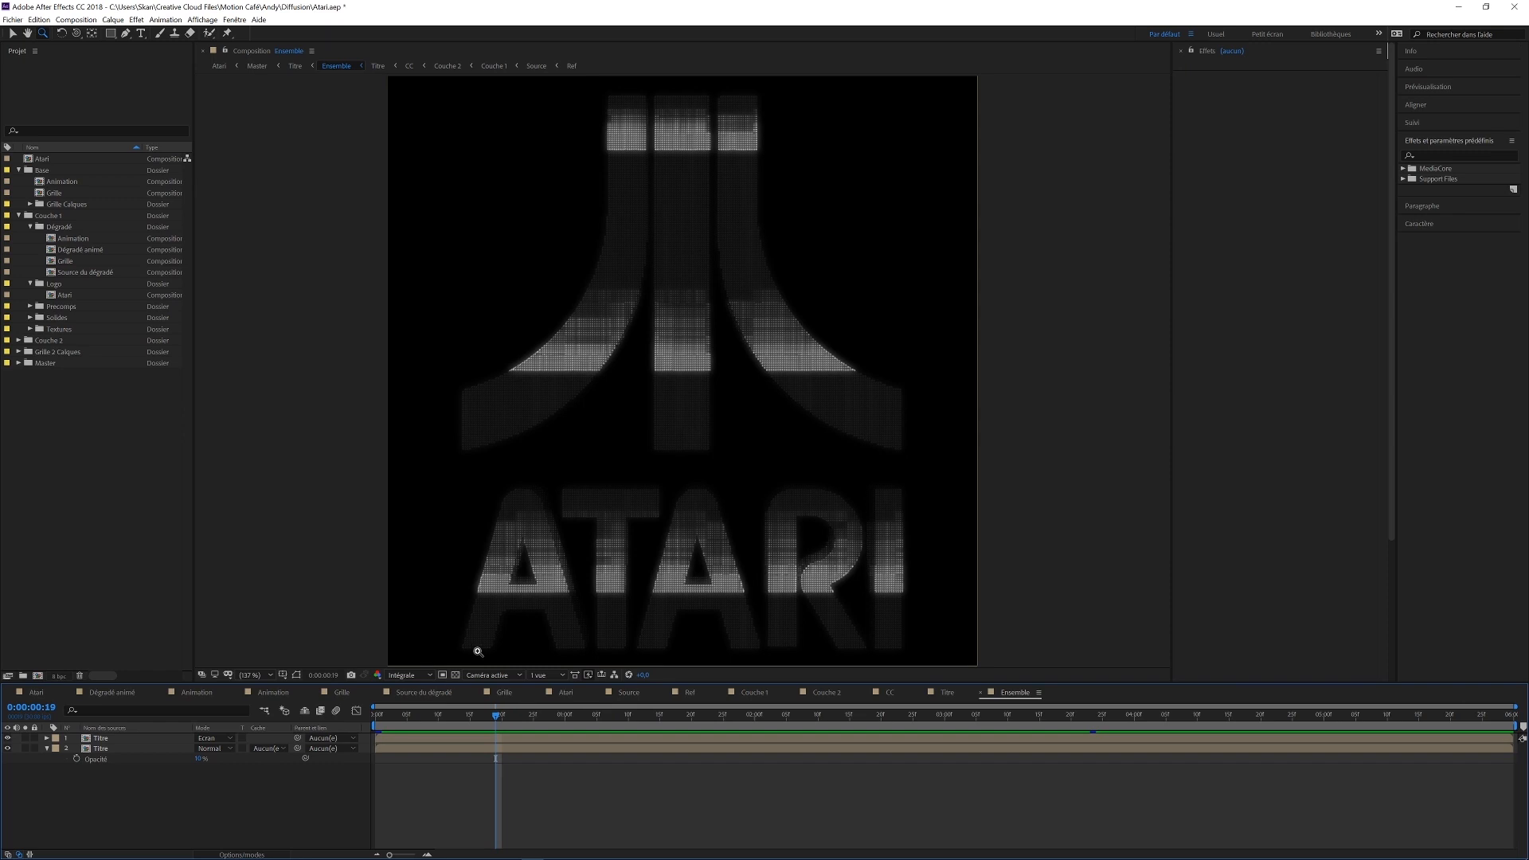
pyautogui.click(103, 739)
pyautogui.click(7, 738)
pyautogui.click(103, 749)
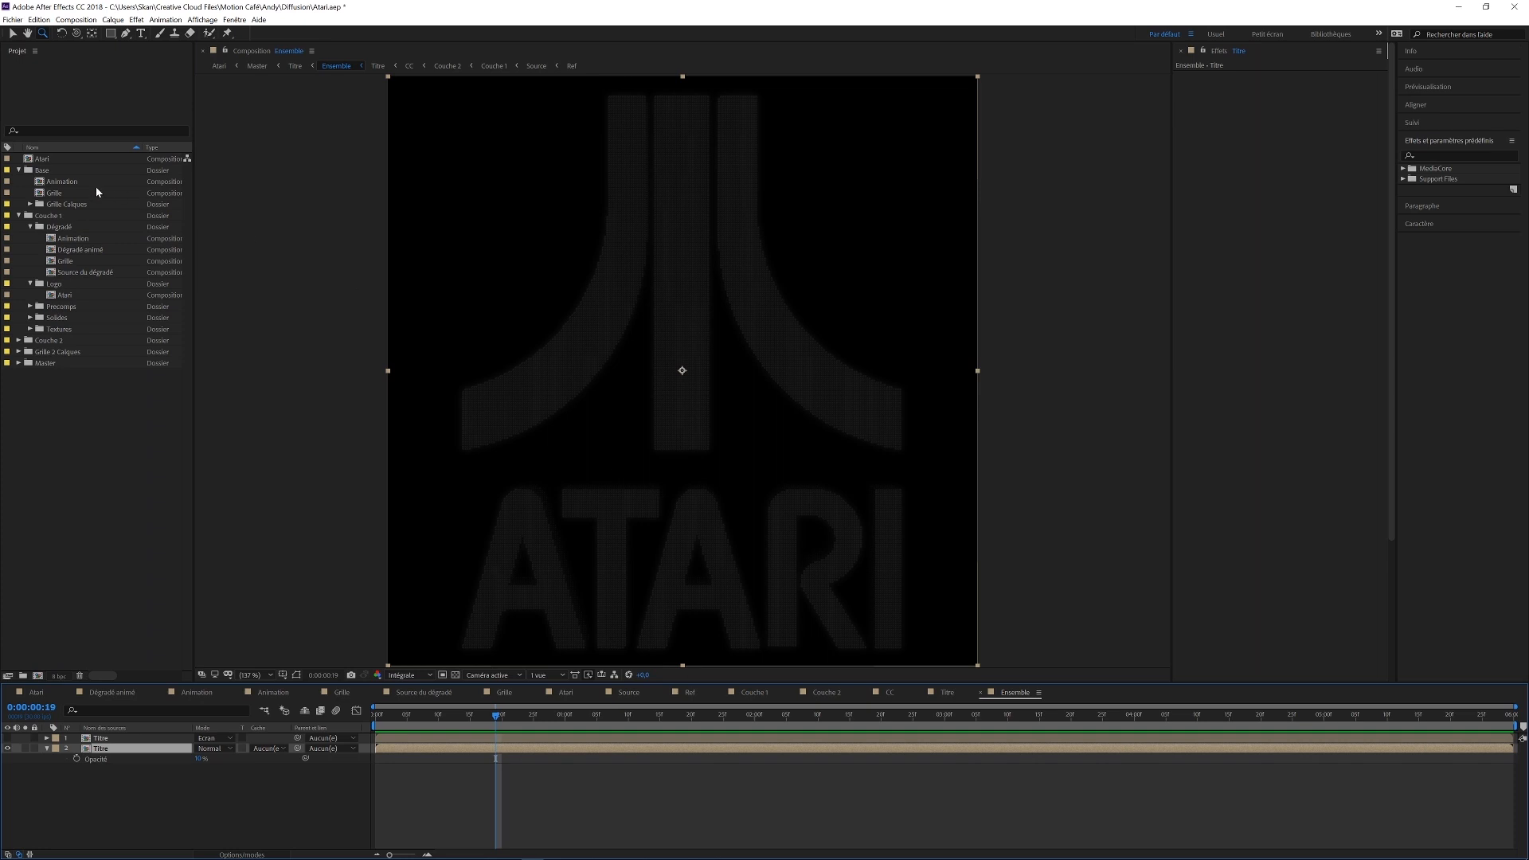
# Collapse the Base and Couche 1 folders in the project and select the Couche 1 folder.
pyautogui.click(18, 171)
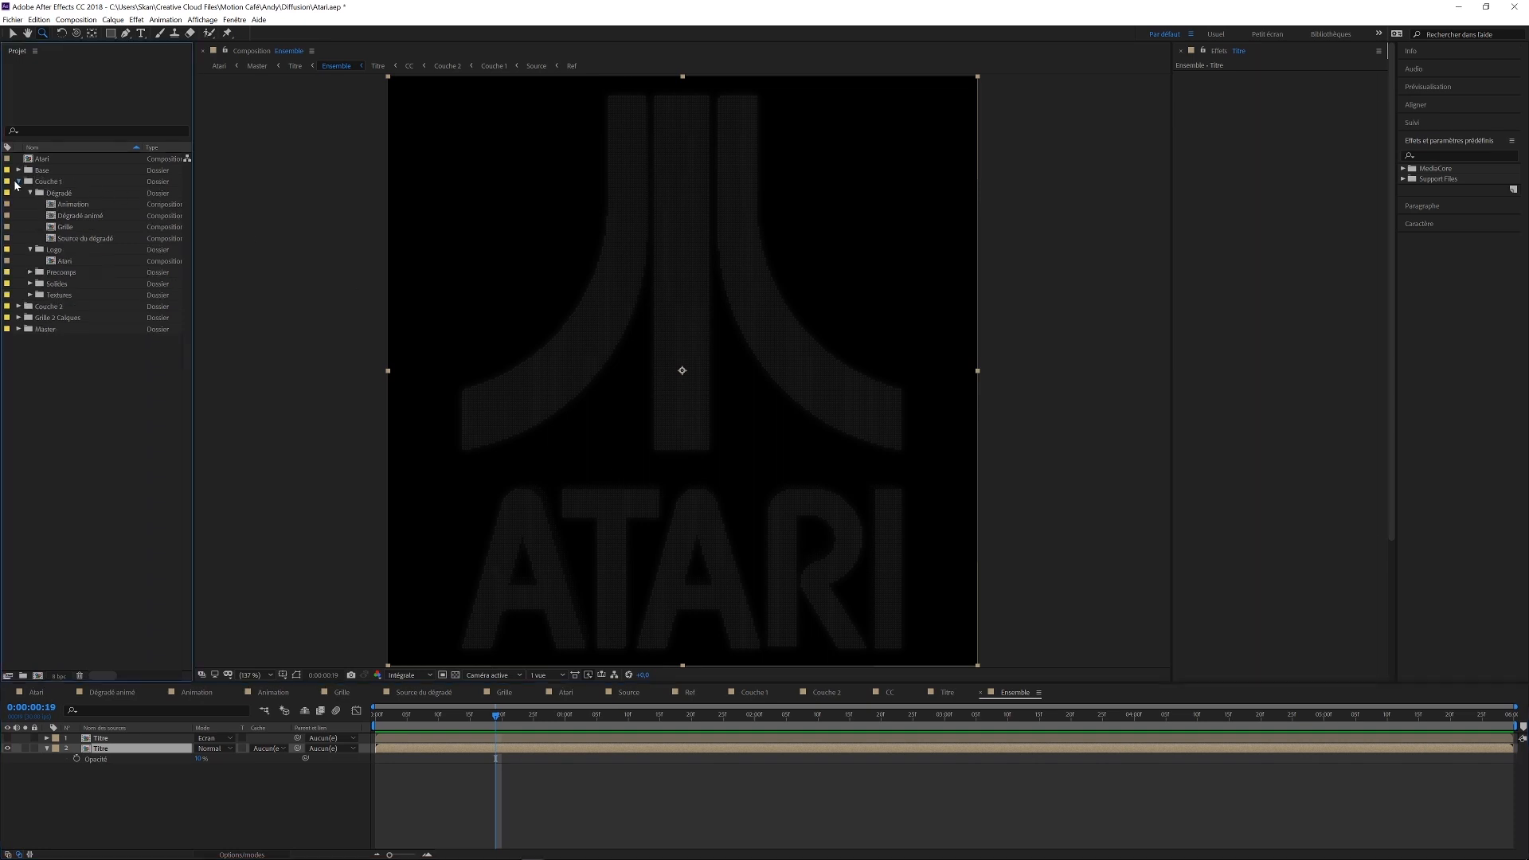
pyautogui.click(17, 182)
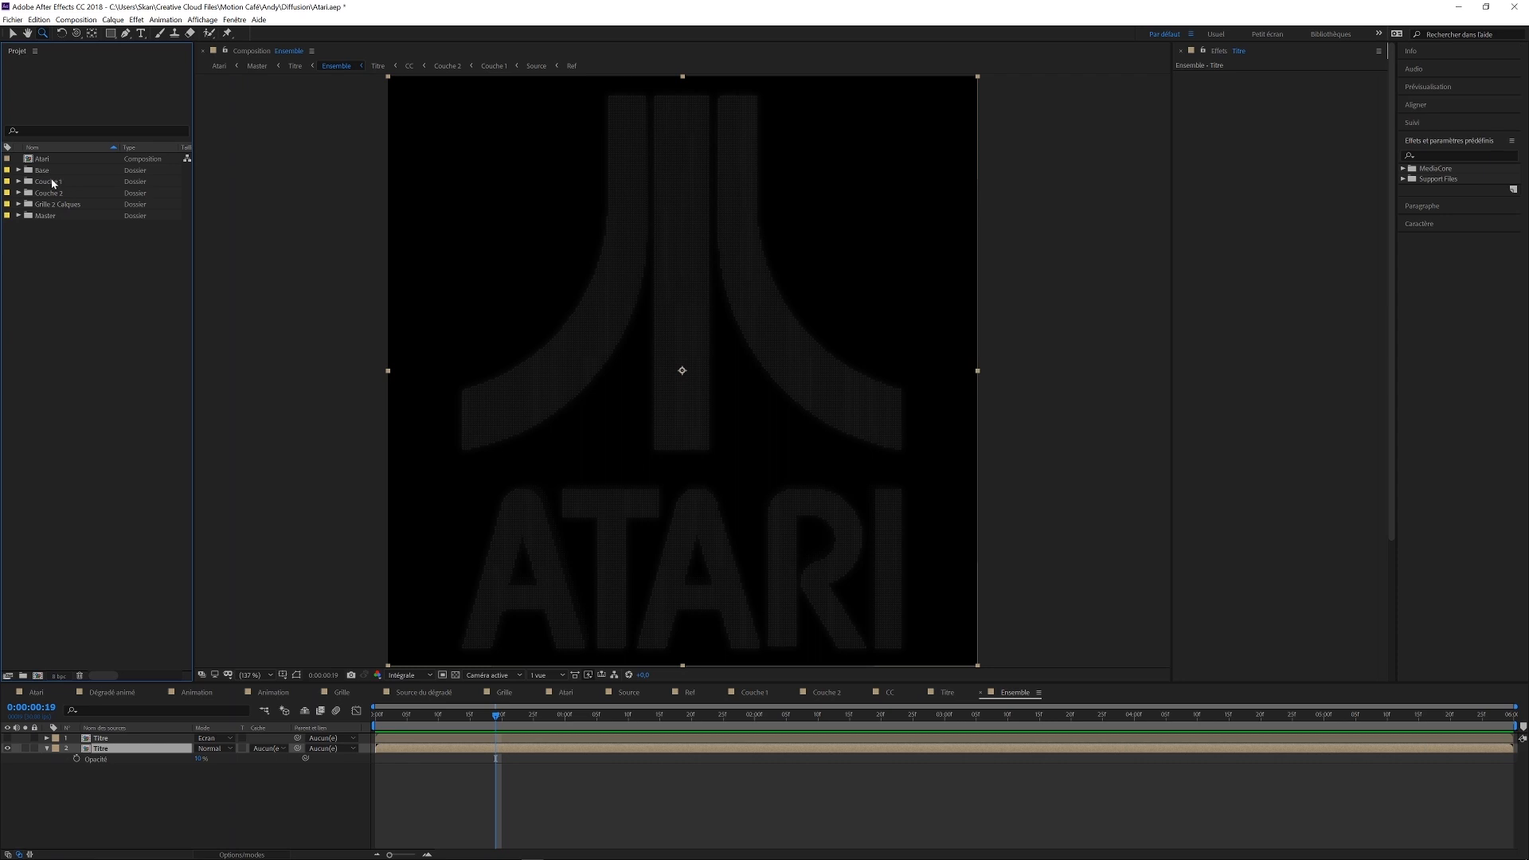
pyautogui.click(52, 182)
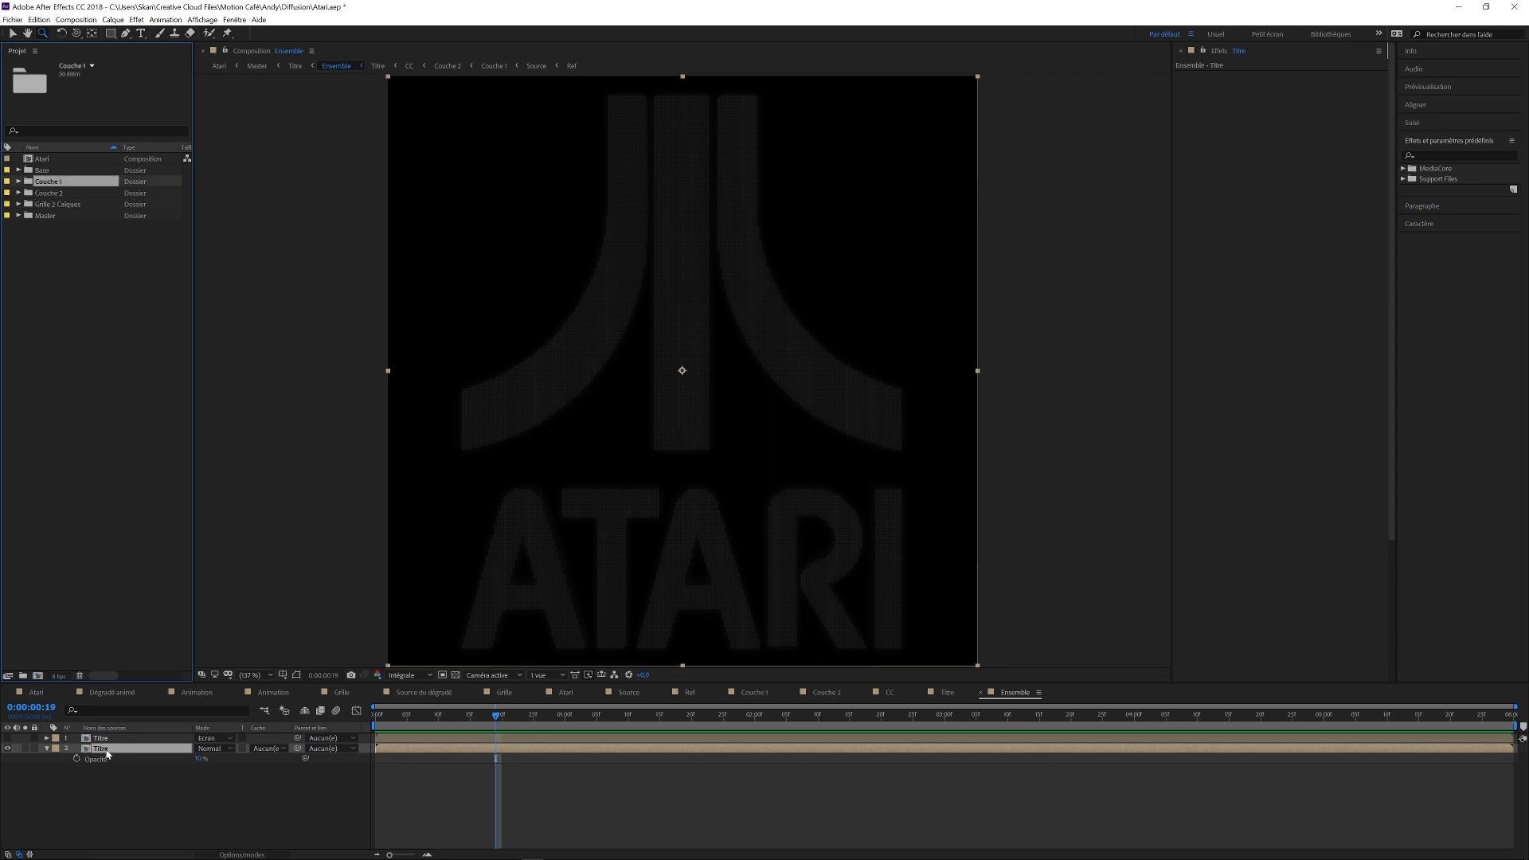
# Try a different opacity on the lower Titre layer and undo the change.
pyautogui.moveTo(199, 760); pyautogui.dragTo(154, 755)
pyautogui.hotkey('ctrl', 'z')
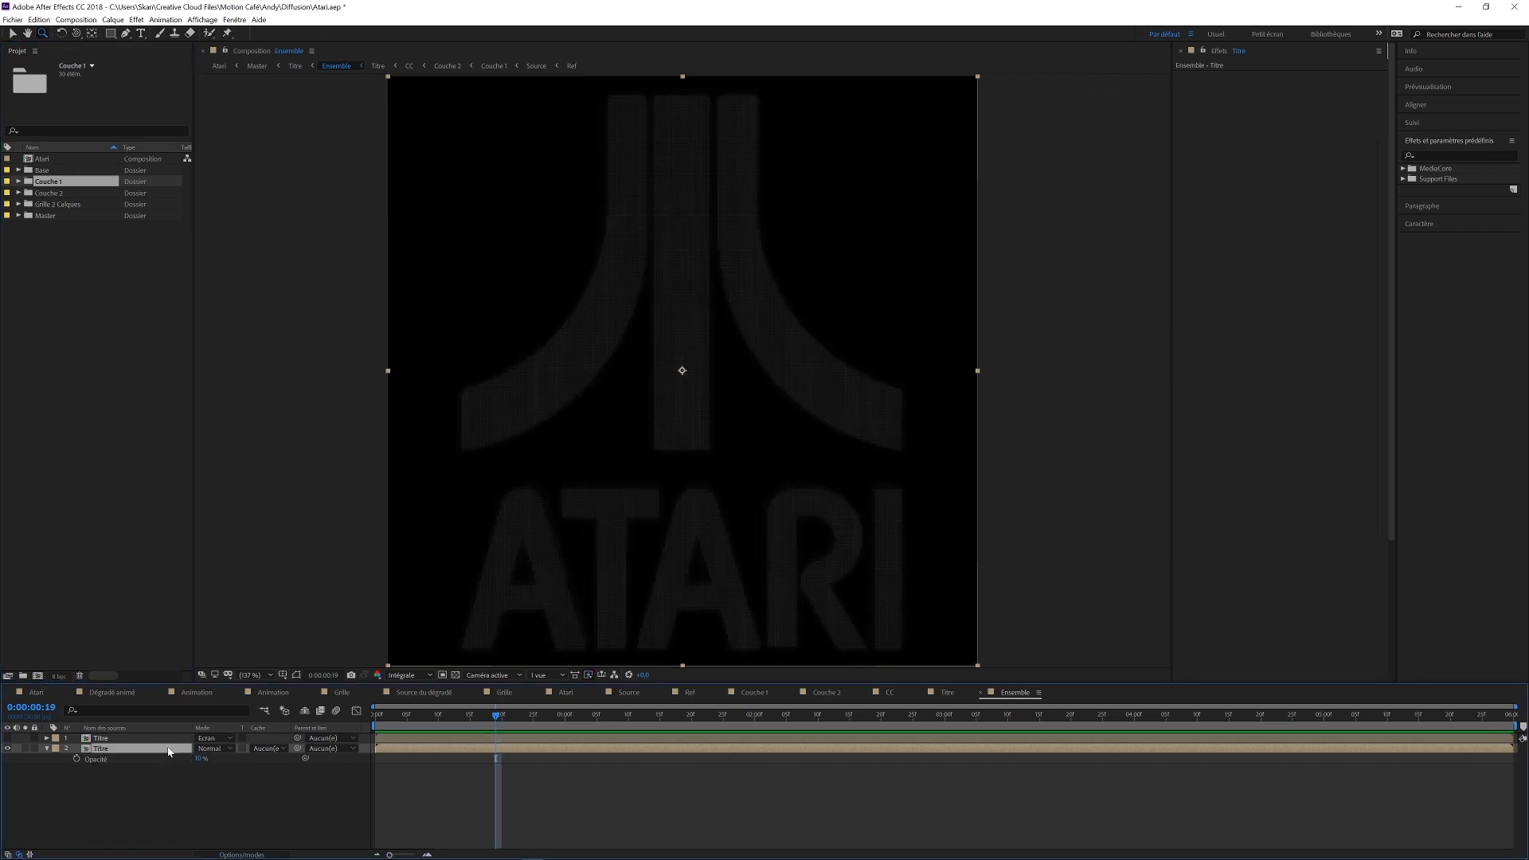
# Compare the upper Titre layer shown and hidden, scrub to 0:00:02:03 with it hidden, and show it again.
pyautogui.click(146, 740)
pyautogui.click(8, 739)
pyautogui.click(8, 739)
pyautogui.moveTo(488, 721); pyautogui.dragTo(574, 751)
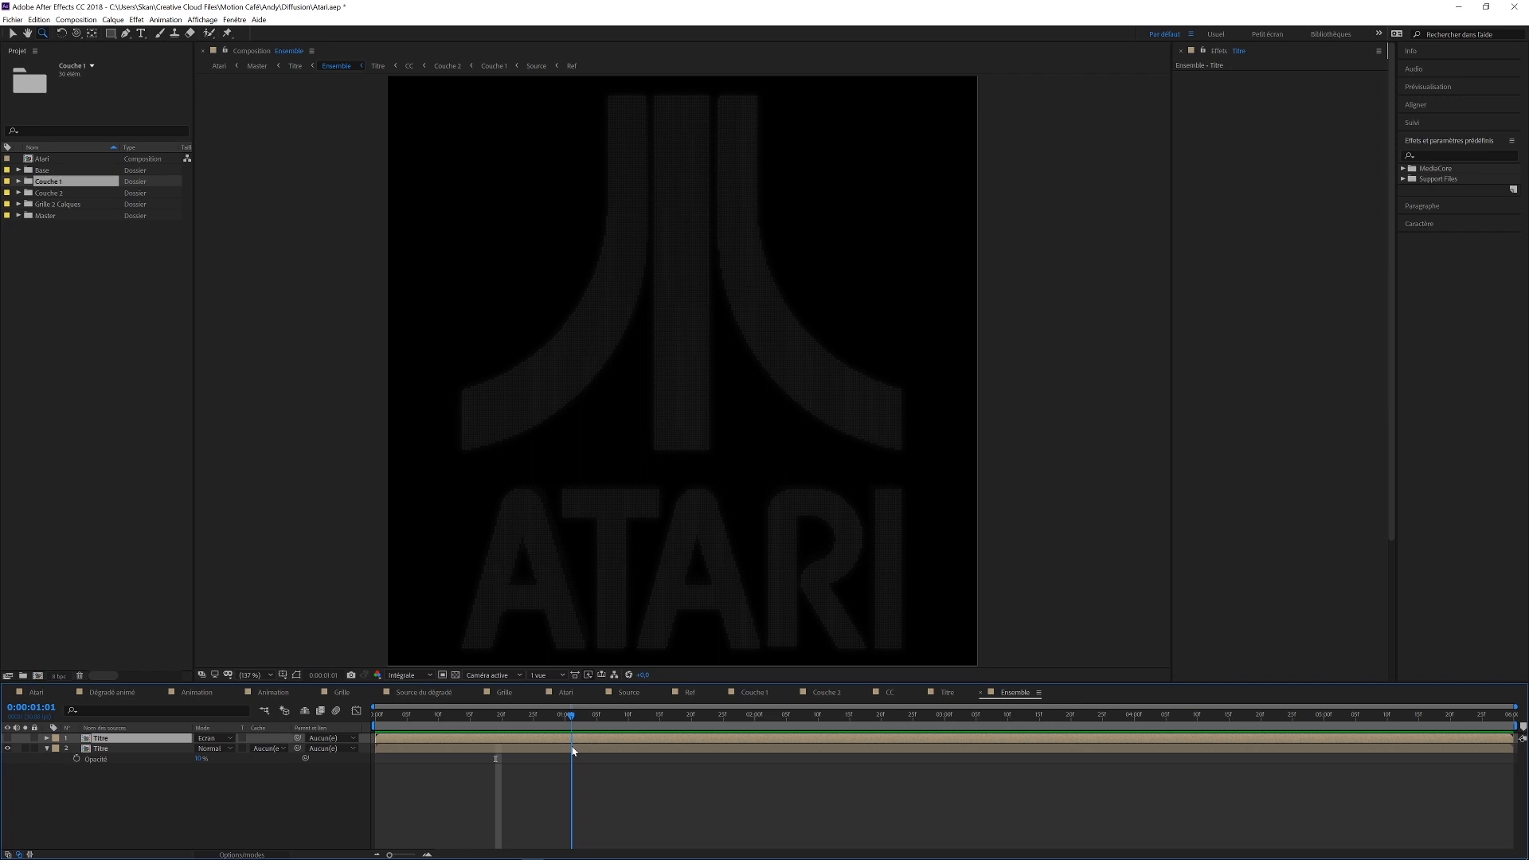
pyautogui.moveTo(574, 751); pyautogui.dragTo(776, 711)
pyautogui.click(7, 739)
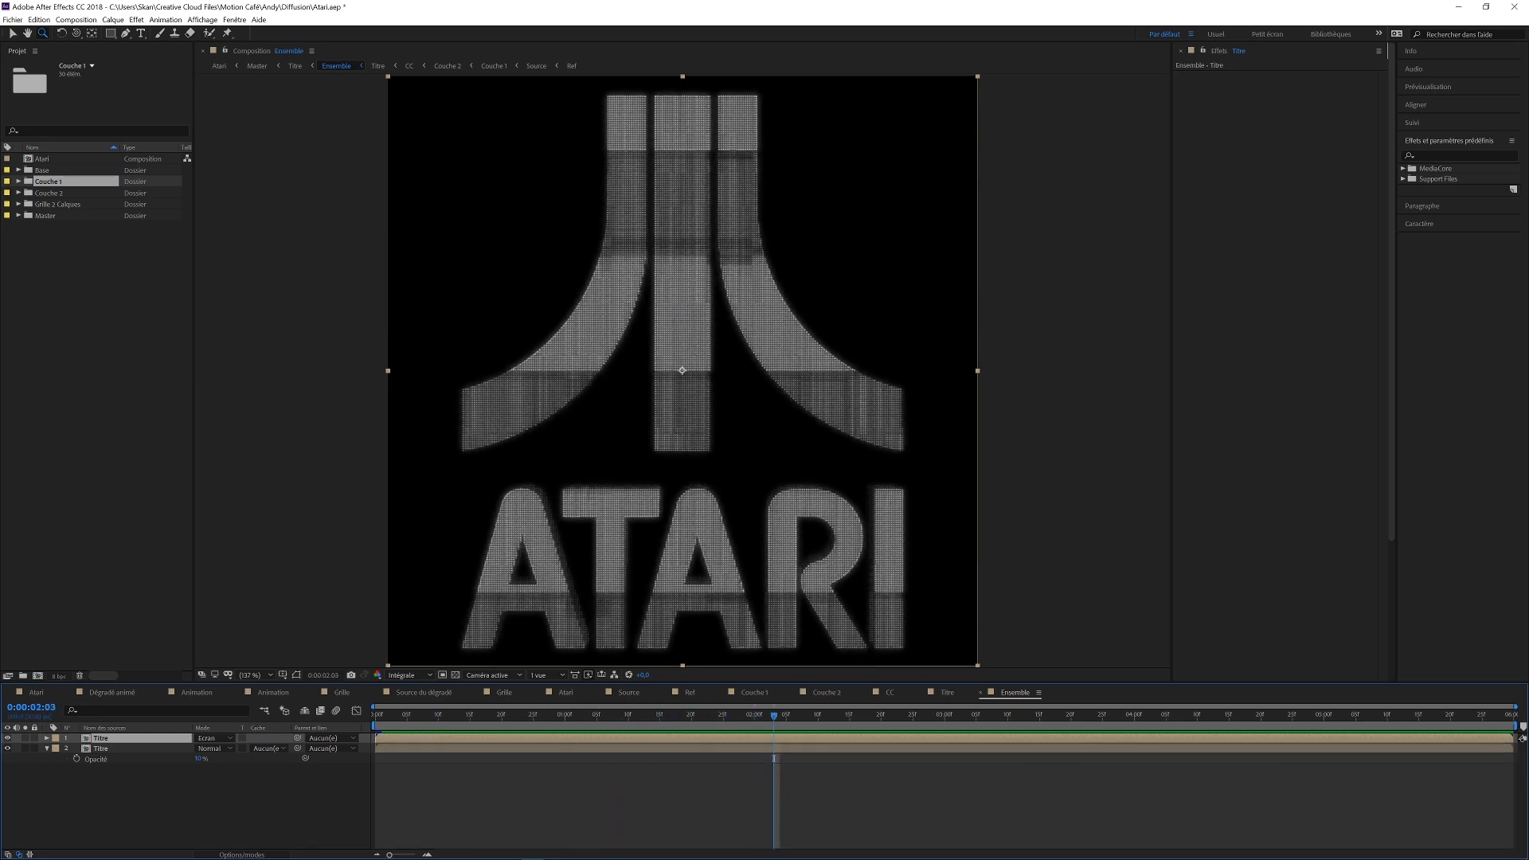
# Switch to Premiere Pro and scrub the Blade Runner 2049 sequence to 00:00:01:03 to view the reference shot.
pyautogui.moveTo(714, 854)
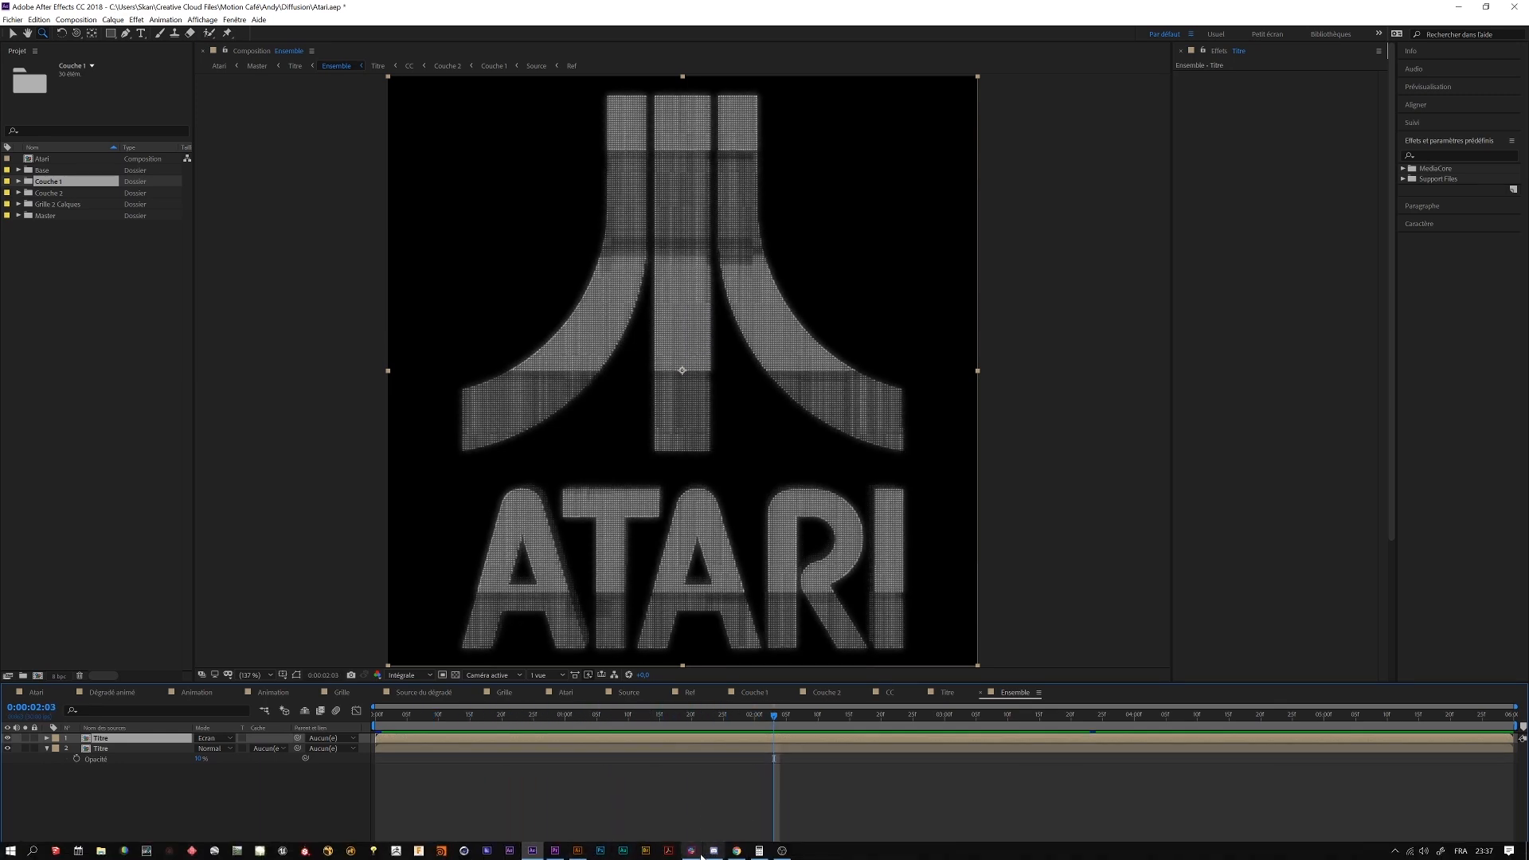
pyautogui.click(555, 851)
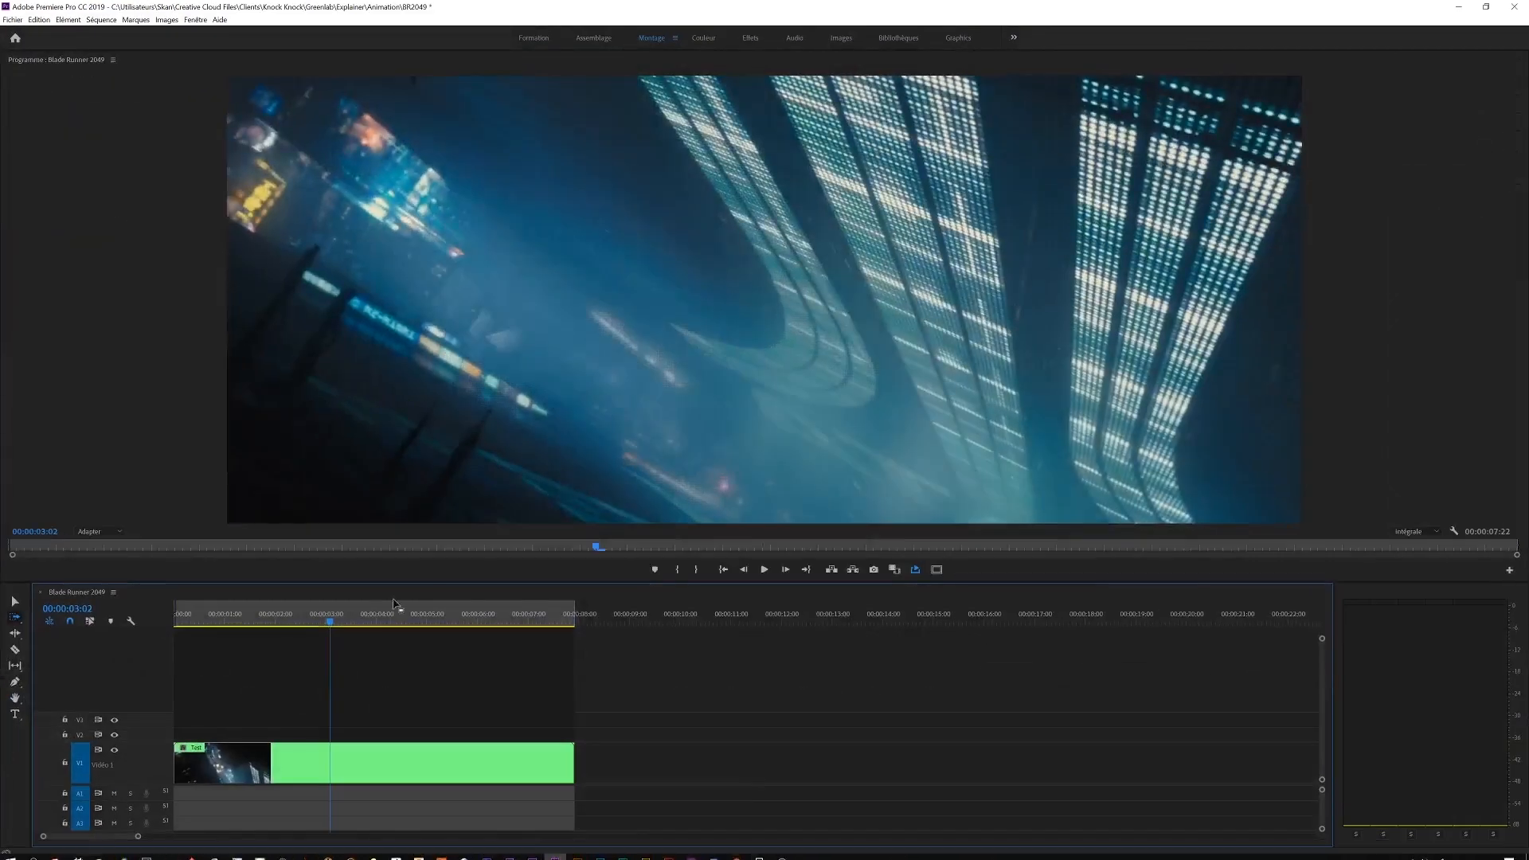
pyautogui.moveTo(330, 620); pyautogui.dragTo(232, 620)
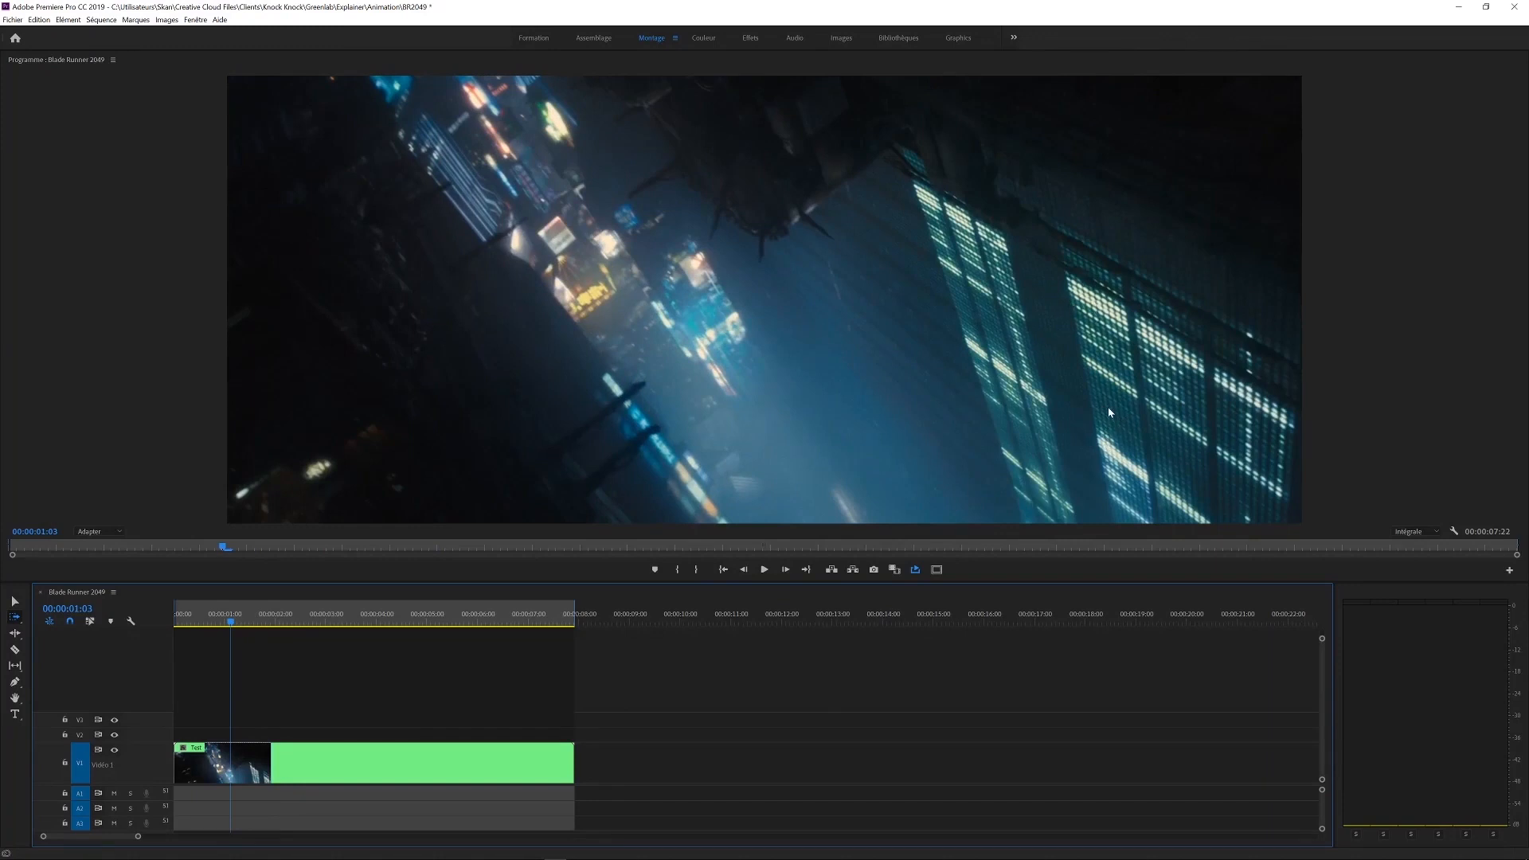
# Scrub the reference shot to 00:00:00:21, switch back to After Effects, and select the CC Ball layer in the outer Titre composition.
pyautogui.moveTo(231, 620)
pyautogui.mouseDown()
pyautogui.moveTo(519, 619)
pyautogui.moveTo(219, 618)
pyautogui.mouseUp()
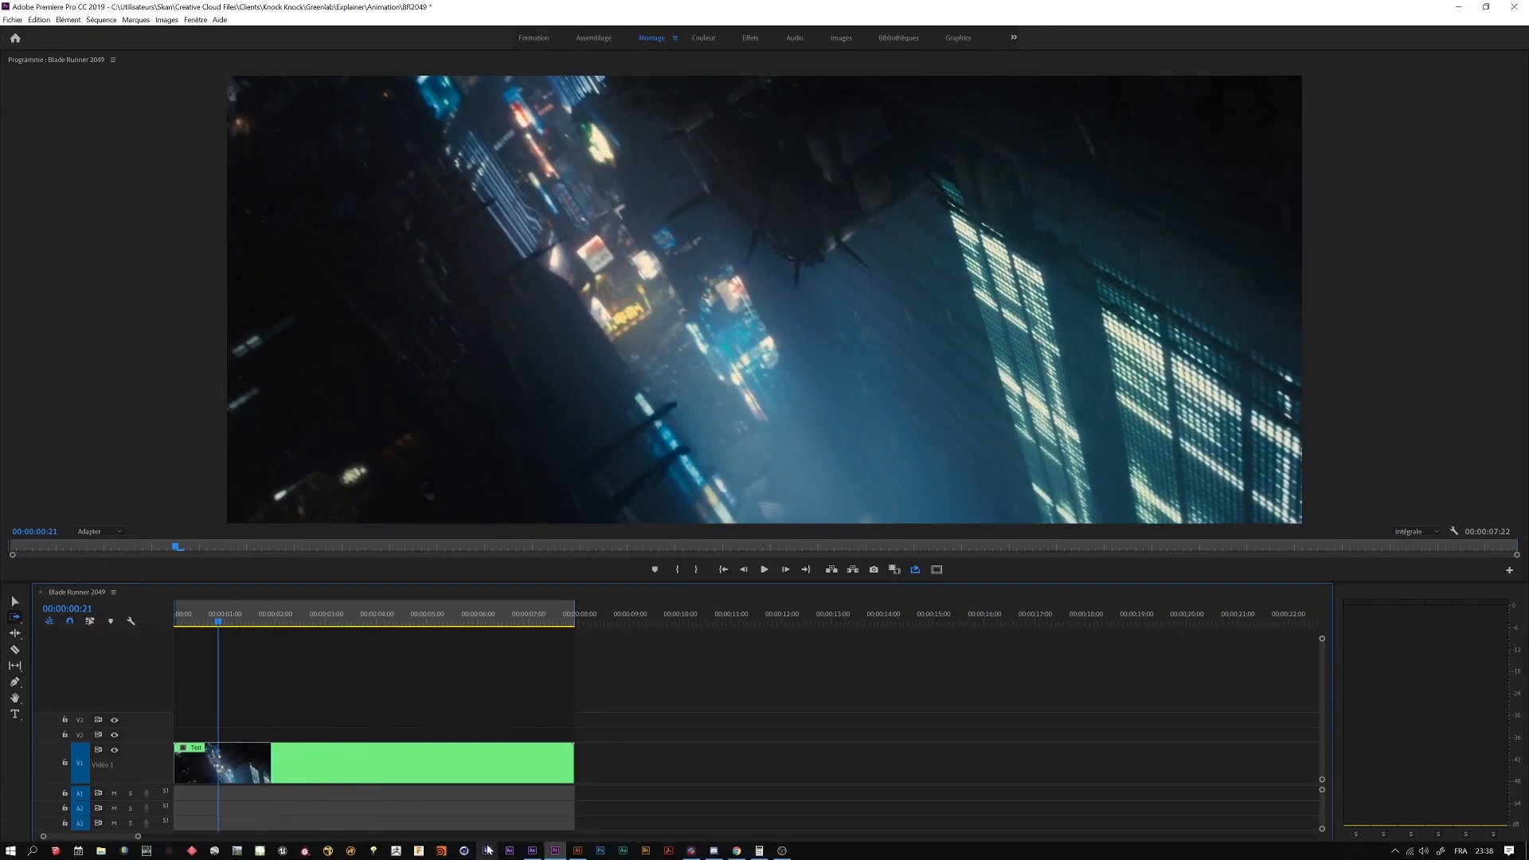
pyautogui.click(532, 851)
pyautogui.click(295, 69)
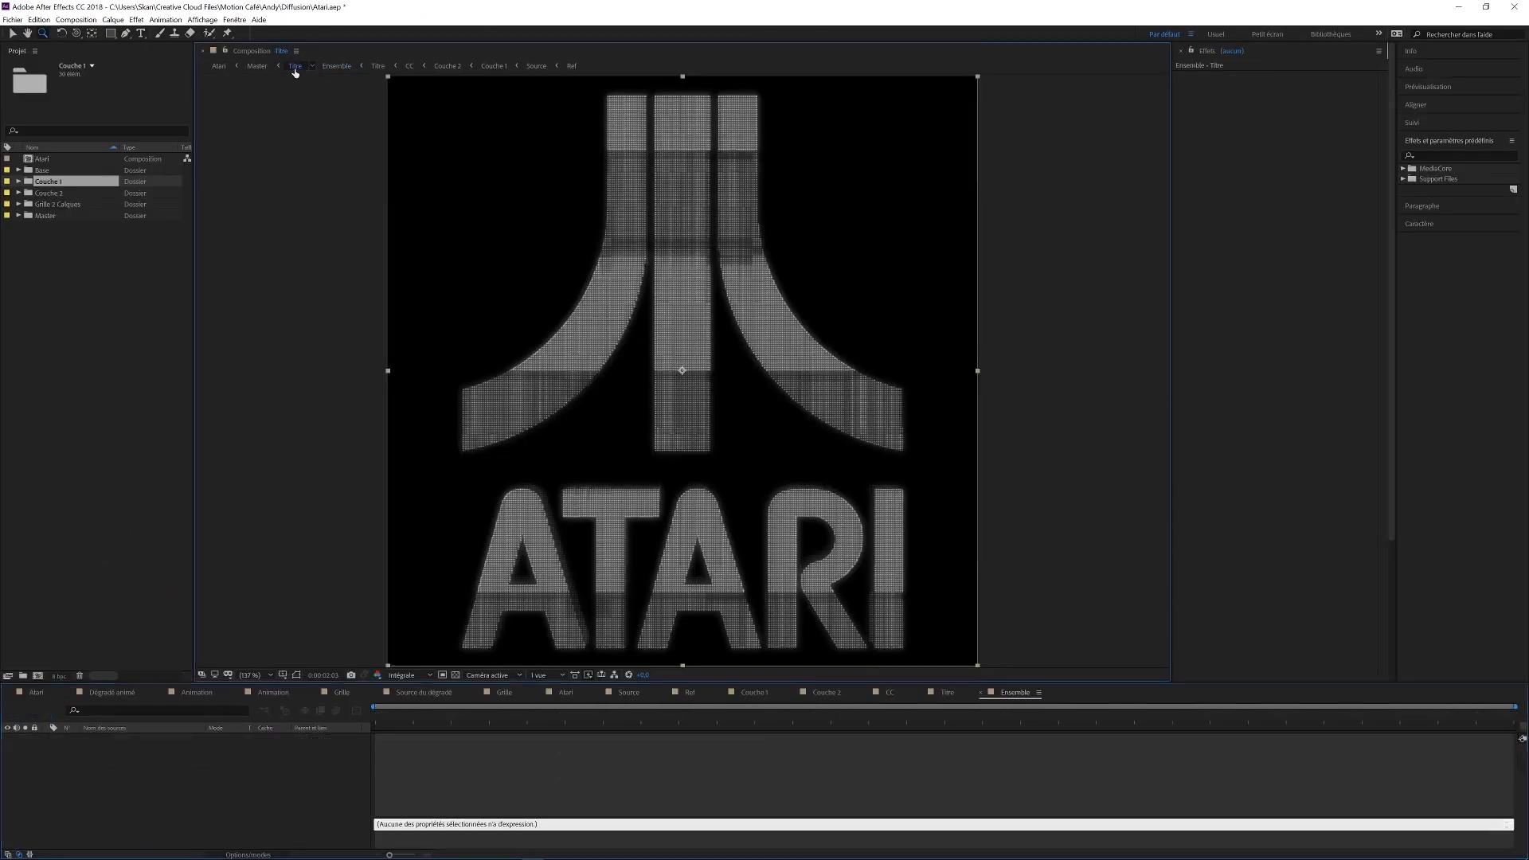
pyautogui.click(123, 737)
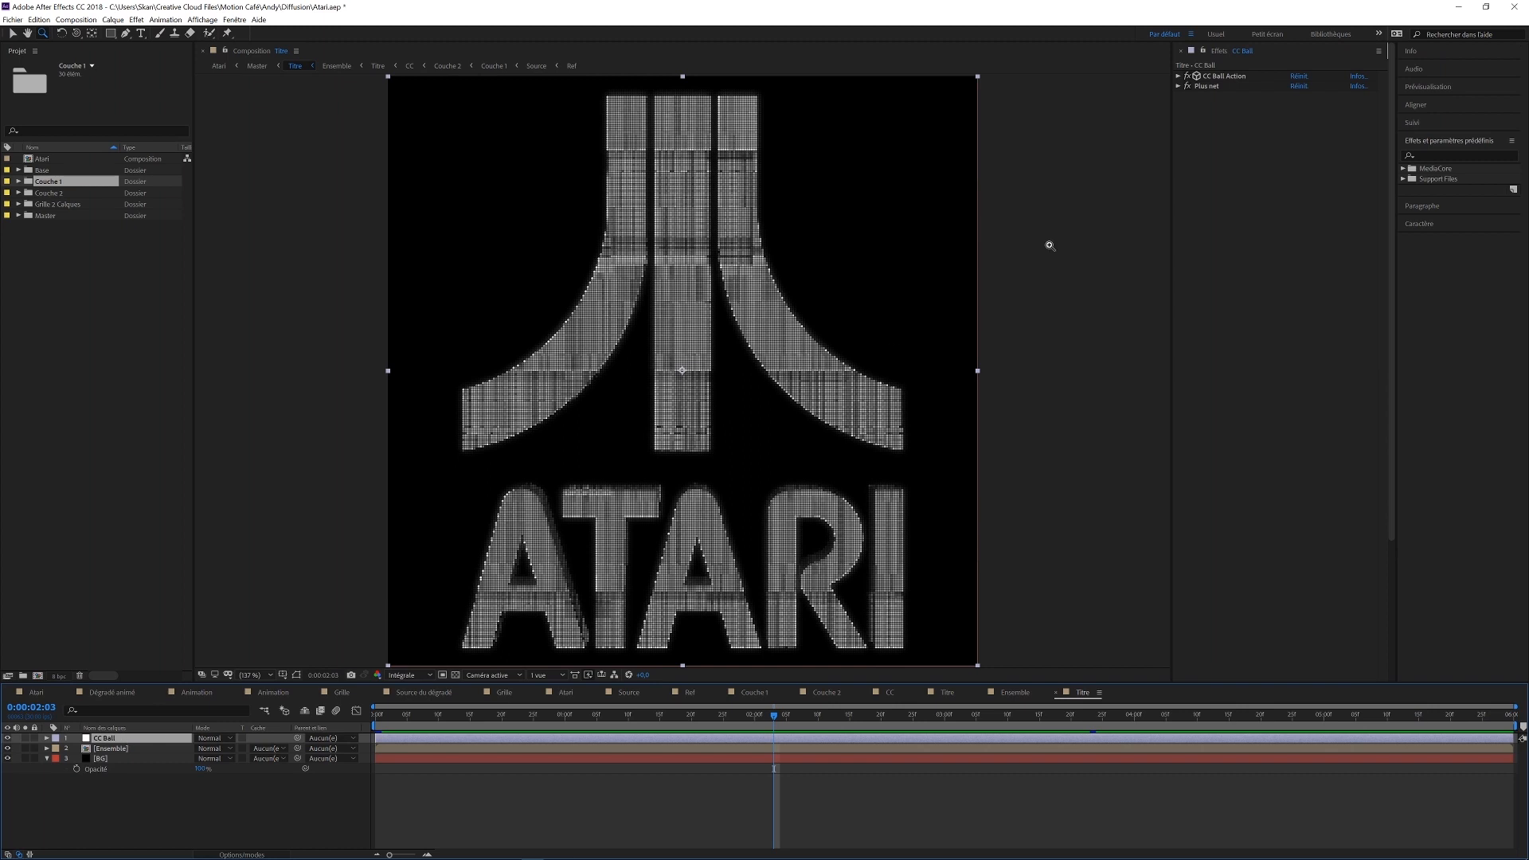
# Compare the CC Ball Action and Plus net effects off and on in a close-up of the logo's upper bars.
pyautogui.moveTo(587, 140); pyautogui.dragTo(846, 231)
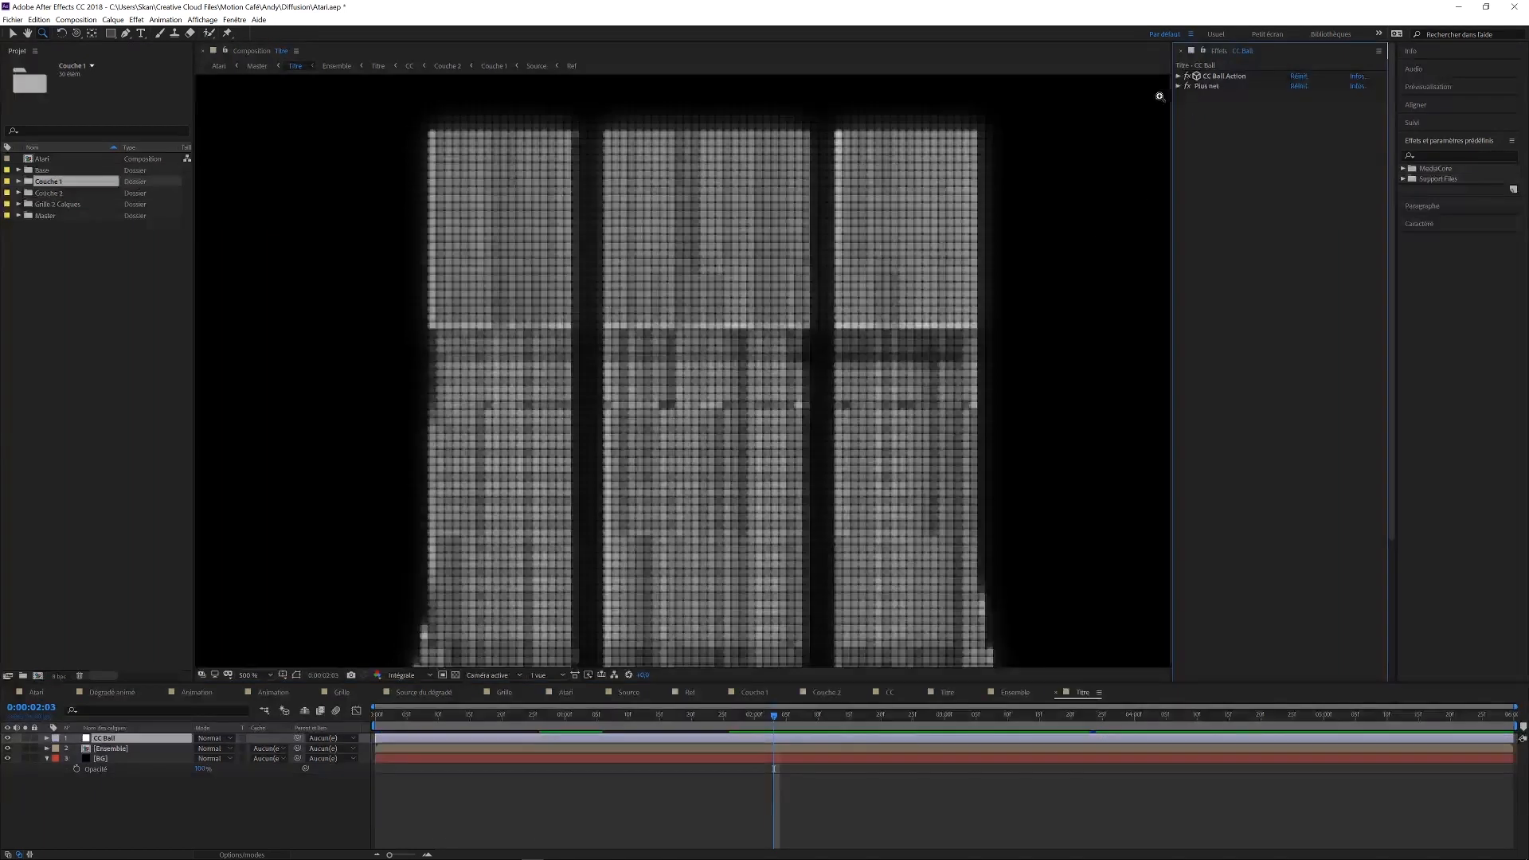
pyautogui.scroll(8, 897, 188)
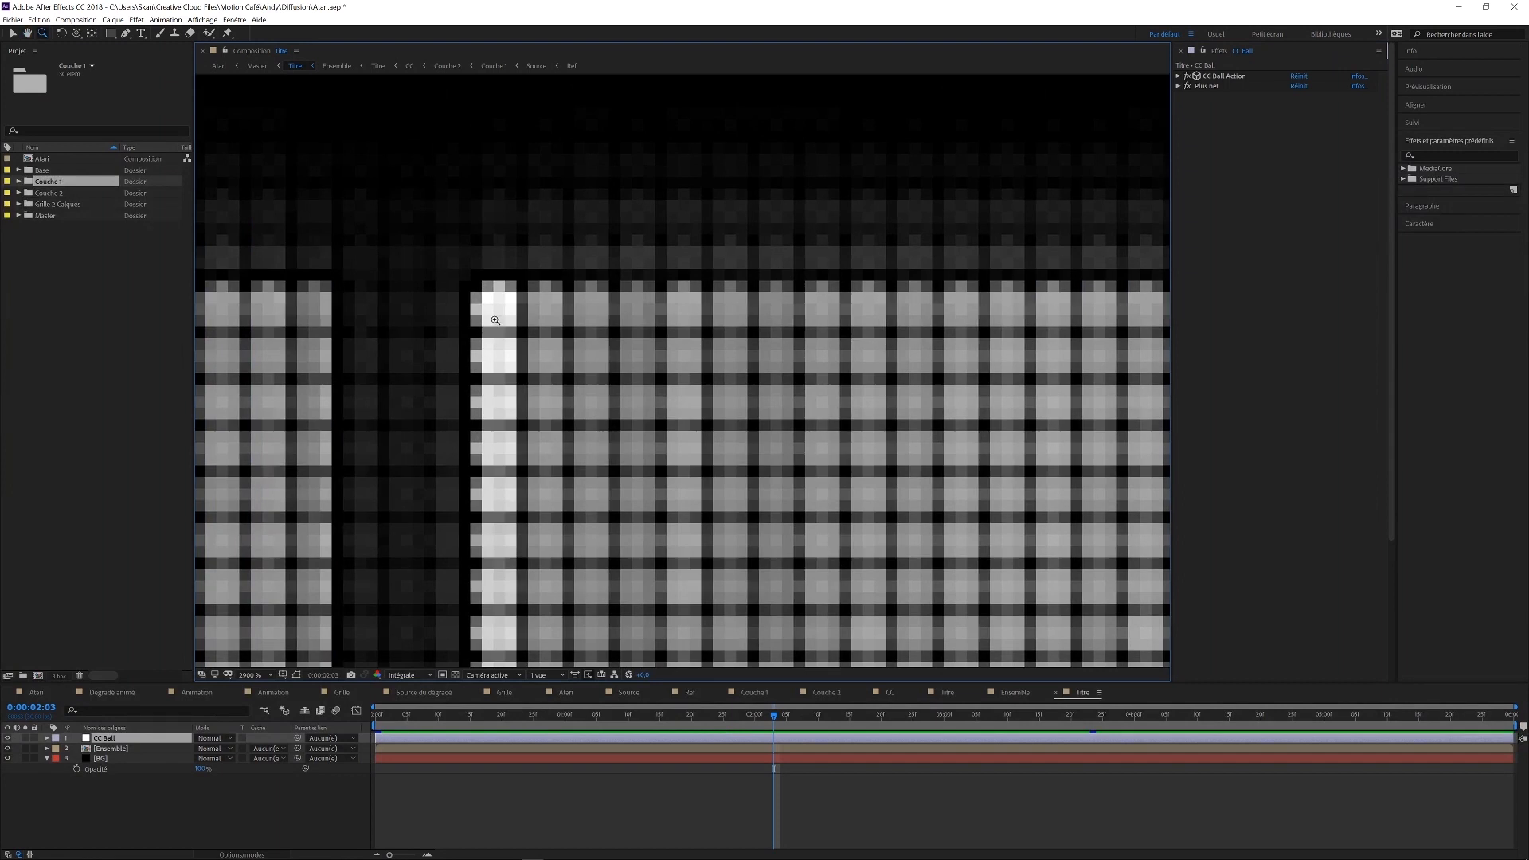
pyautogui.click(1188, 76)
pyautogui.click(1188, 76)
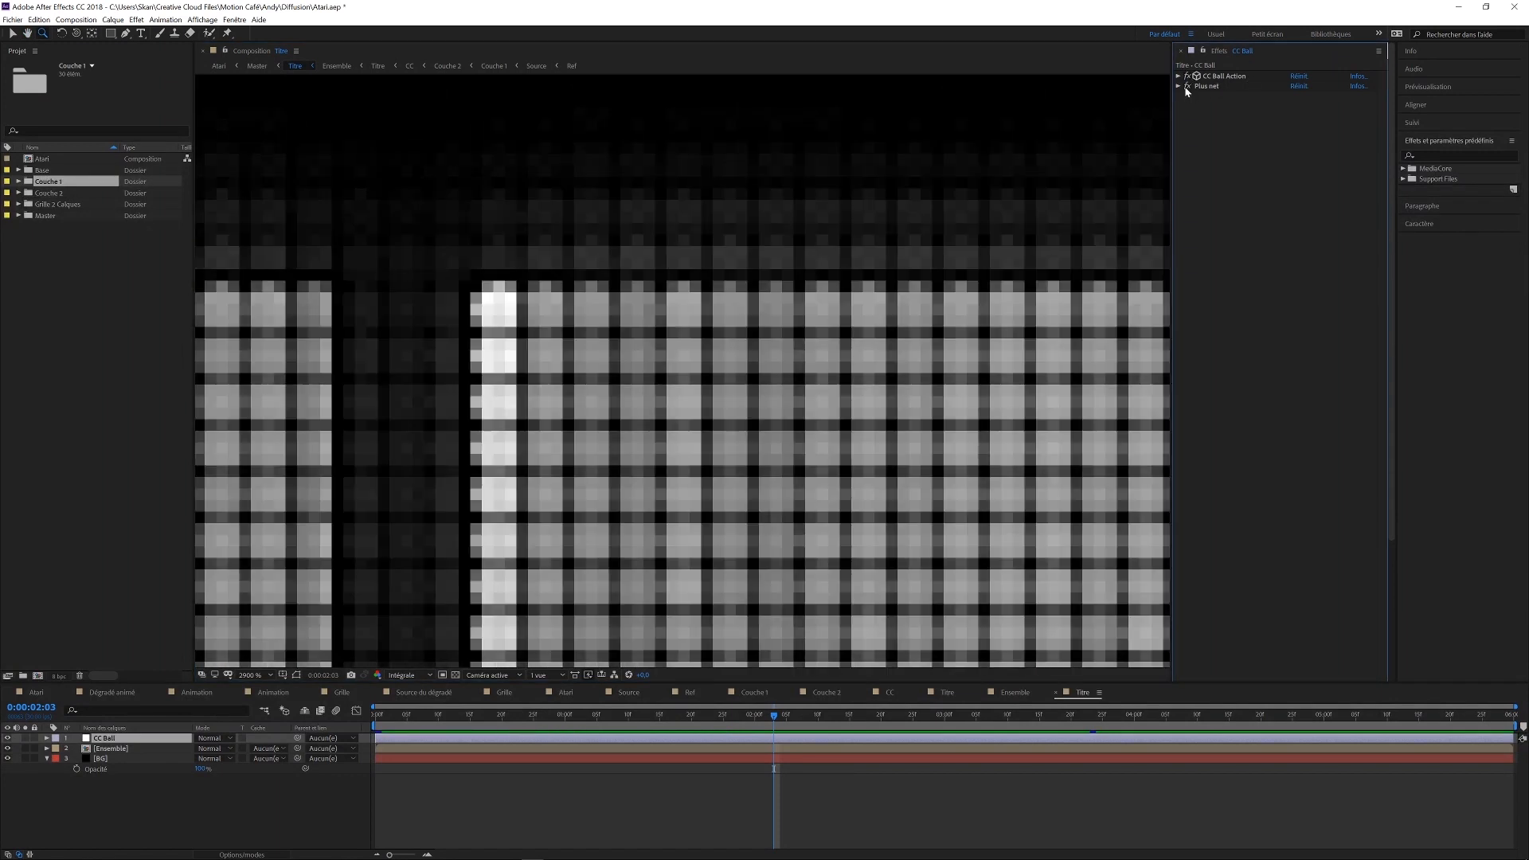
pyautogui.click(1188, 85)
pyautogui.click(1188, 85)
pyautogui.click(254, 674)
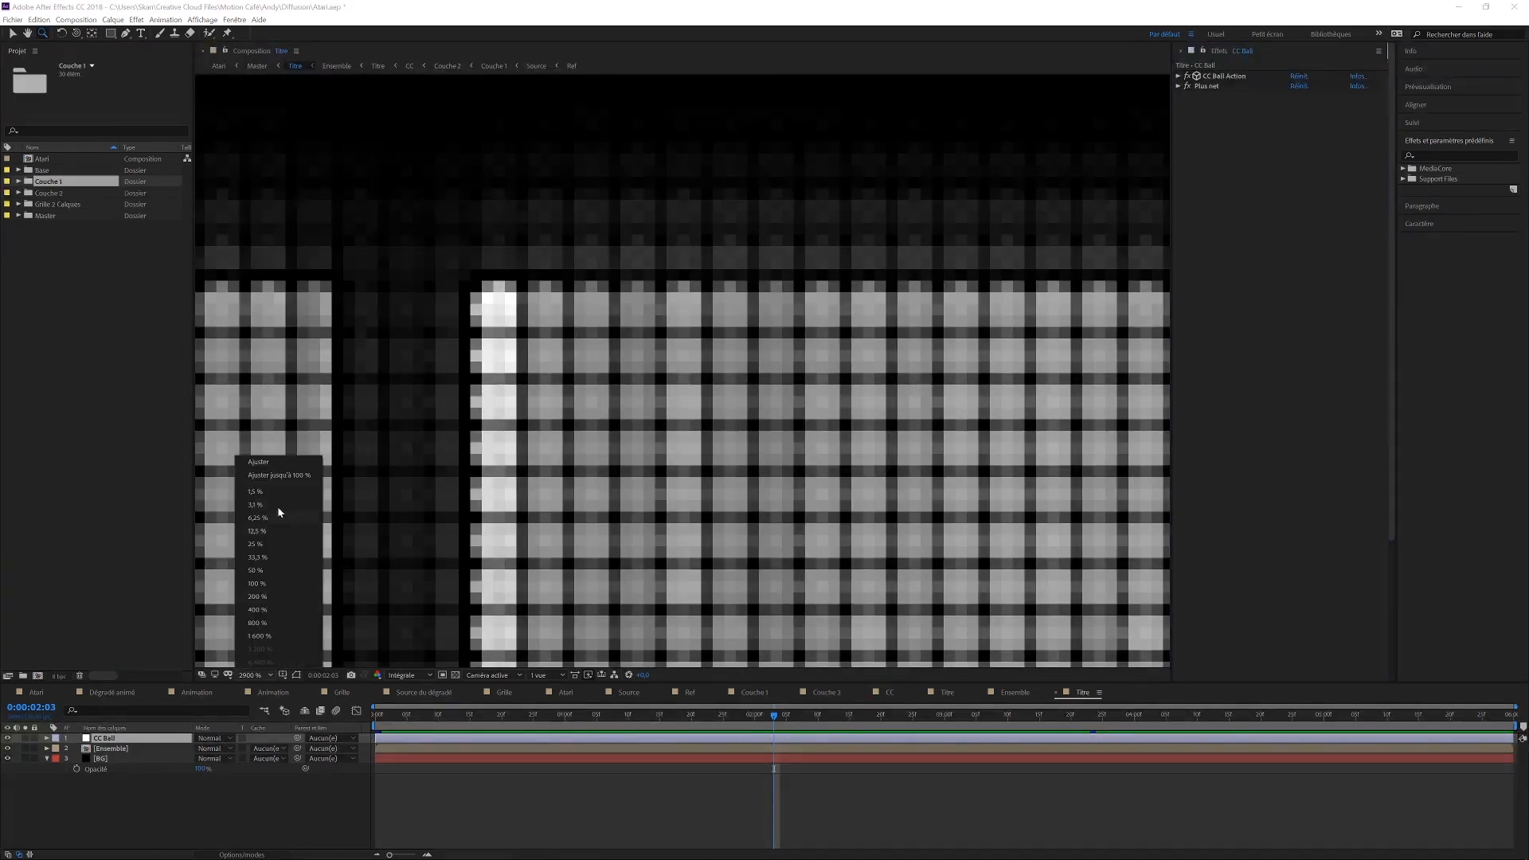
pyautogui.click(278, 465)
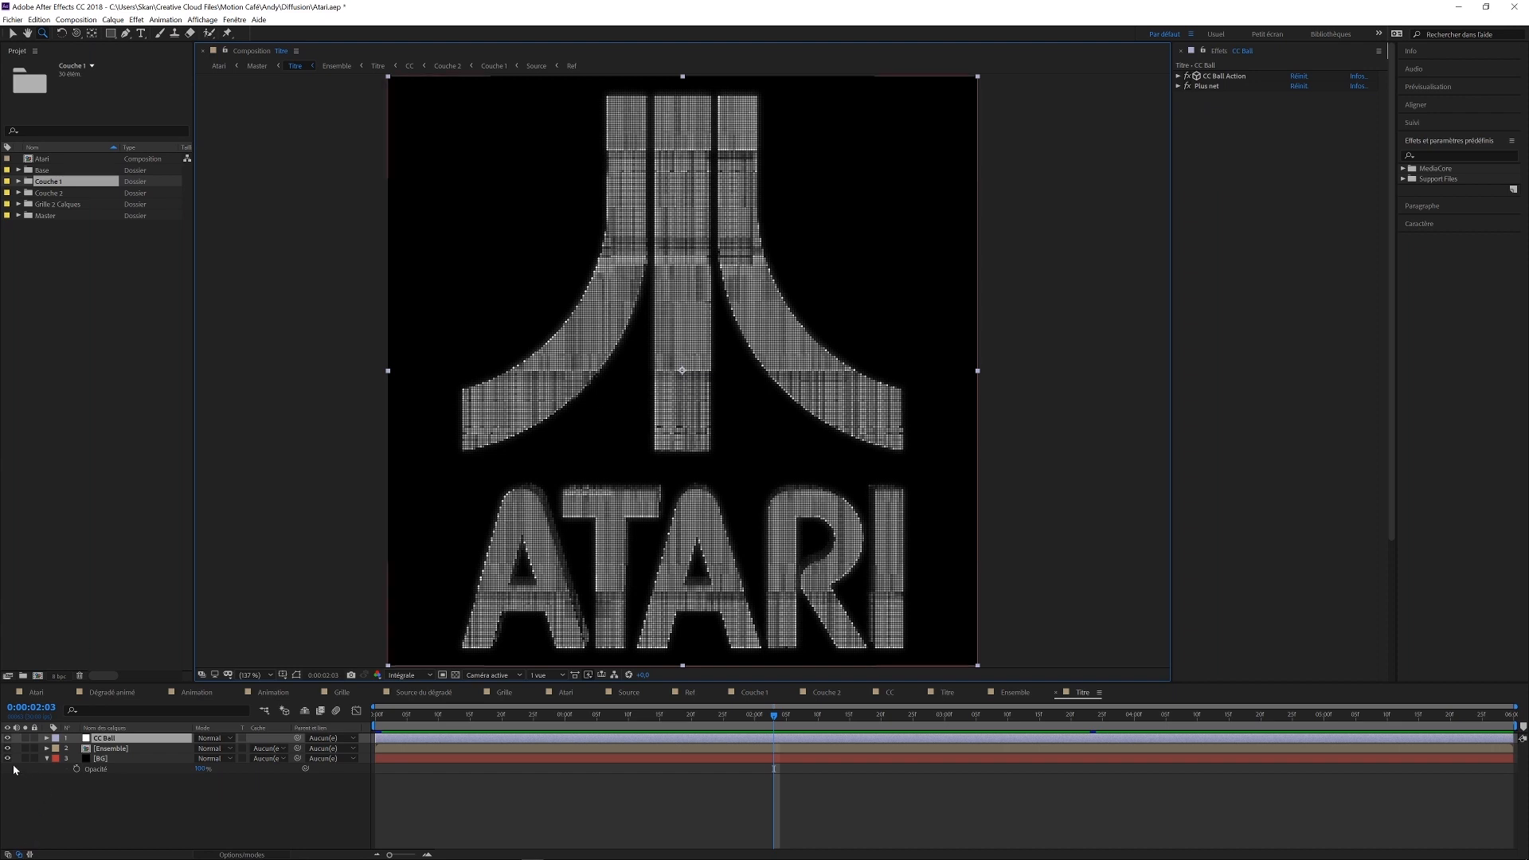
# Compare the Titre composition with the BG layer hidden and shown, leave it shown, and reselect the CC Ball layer.
pyautogui.click(8, 739)
pyautogui.click(108, 749)
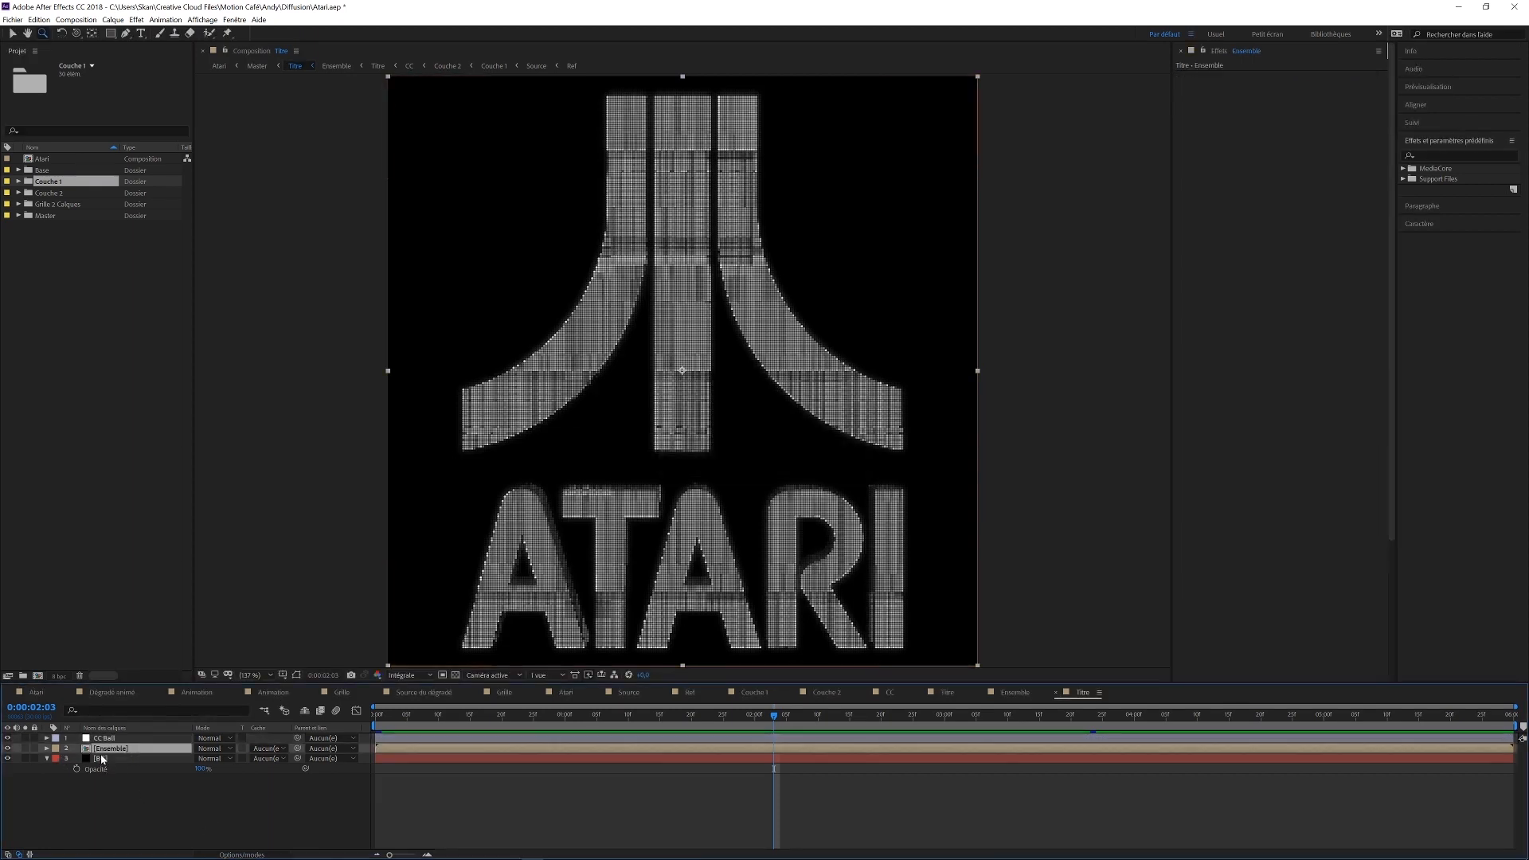
pyautogui.click(101, 760)
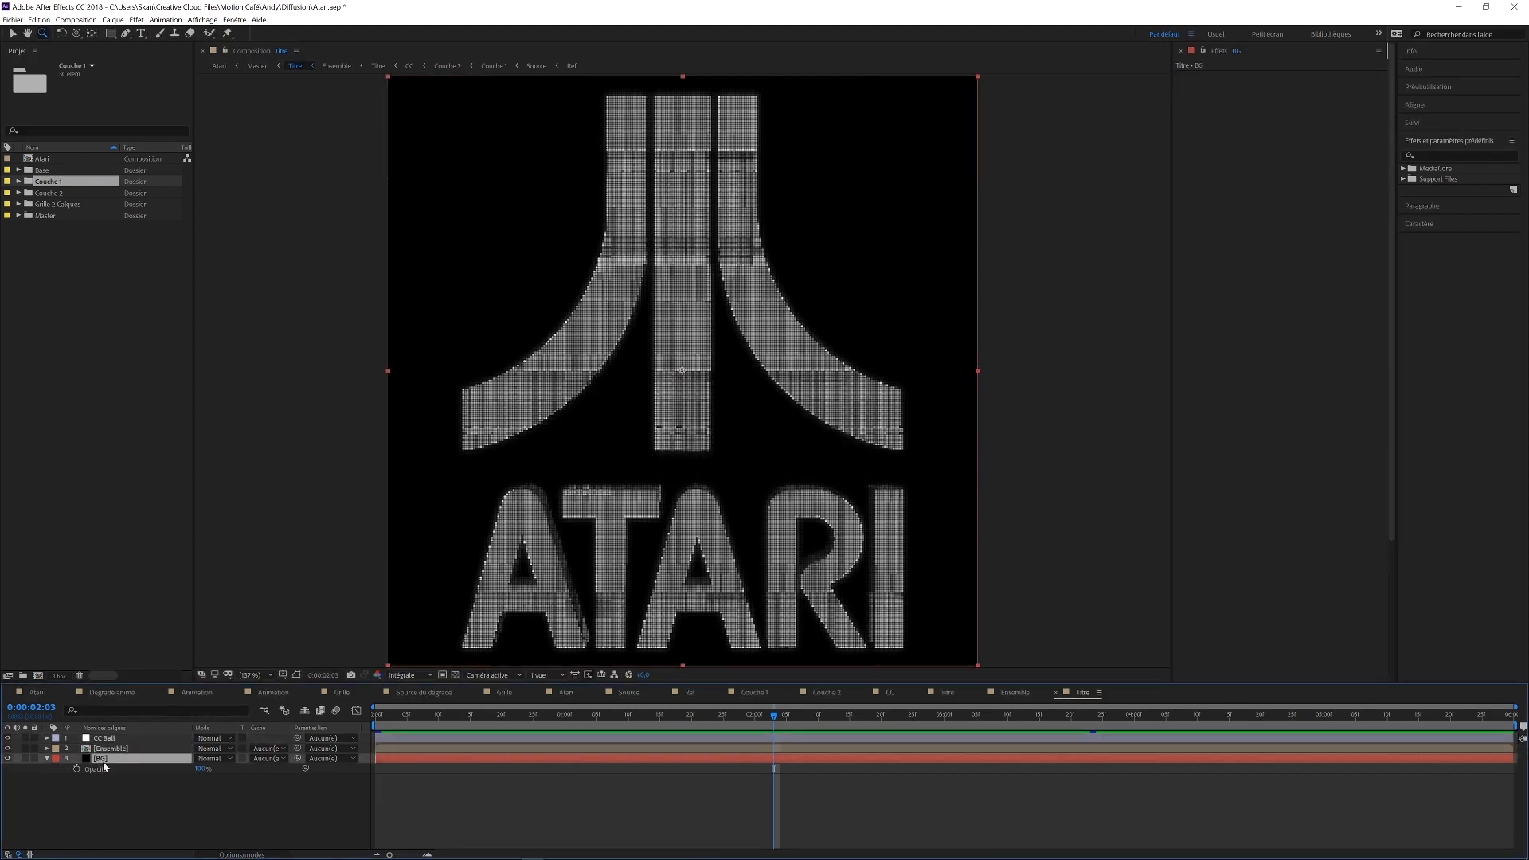
pyautogui.click(13, 759)
pyautogui.click(8, 759)
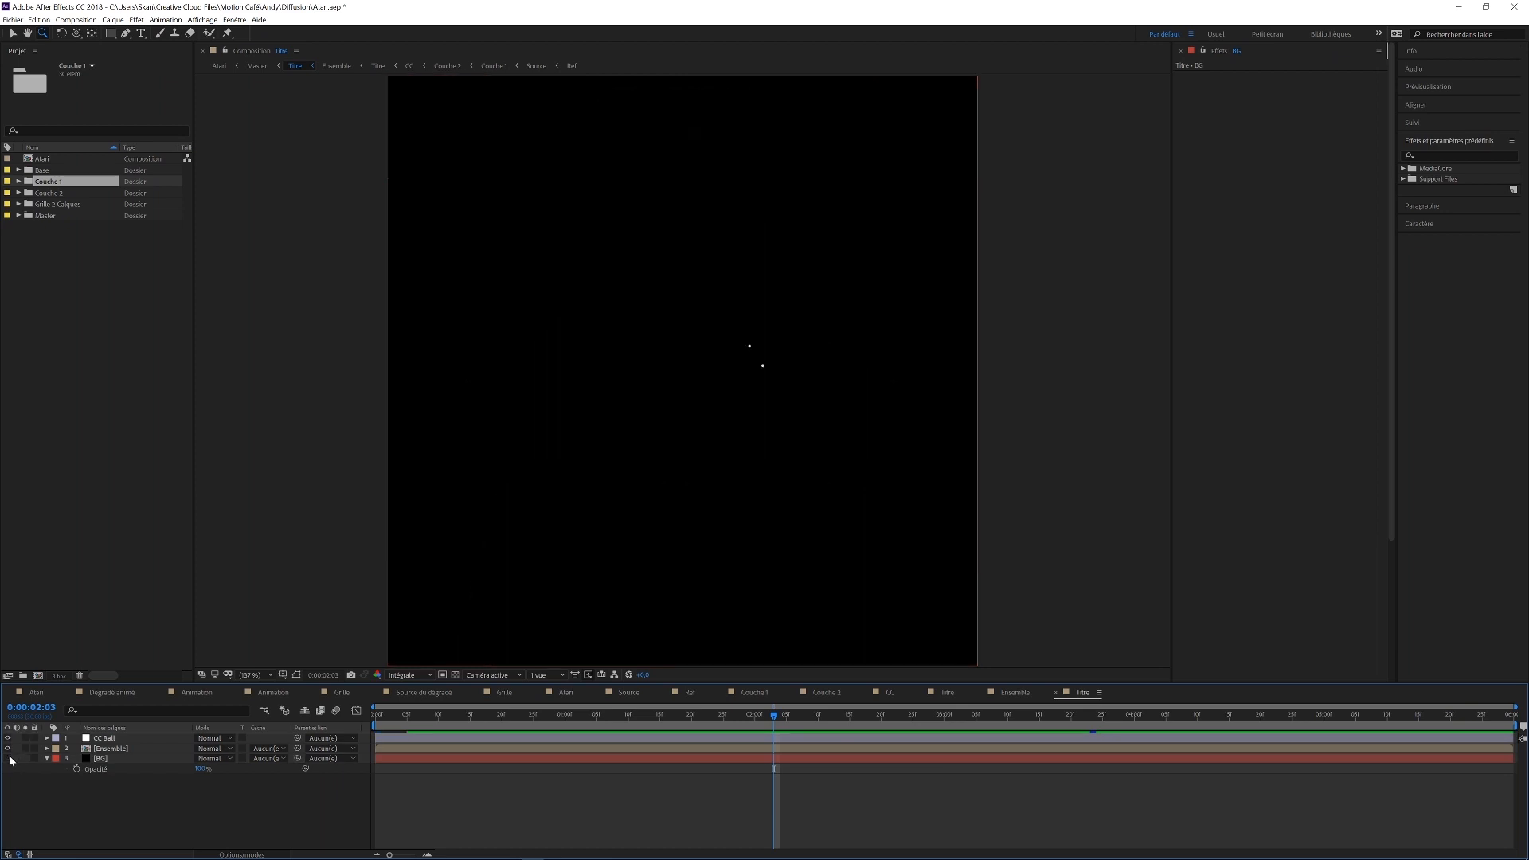
pyautogui.click(9, 759)
pyautogui.click(9, 759)
pyautogui.click(9, 759)
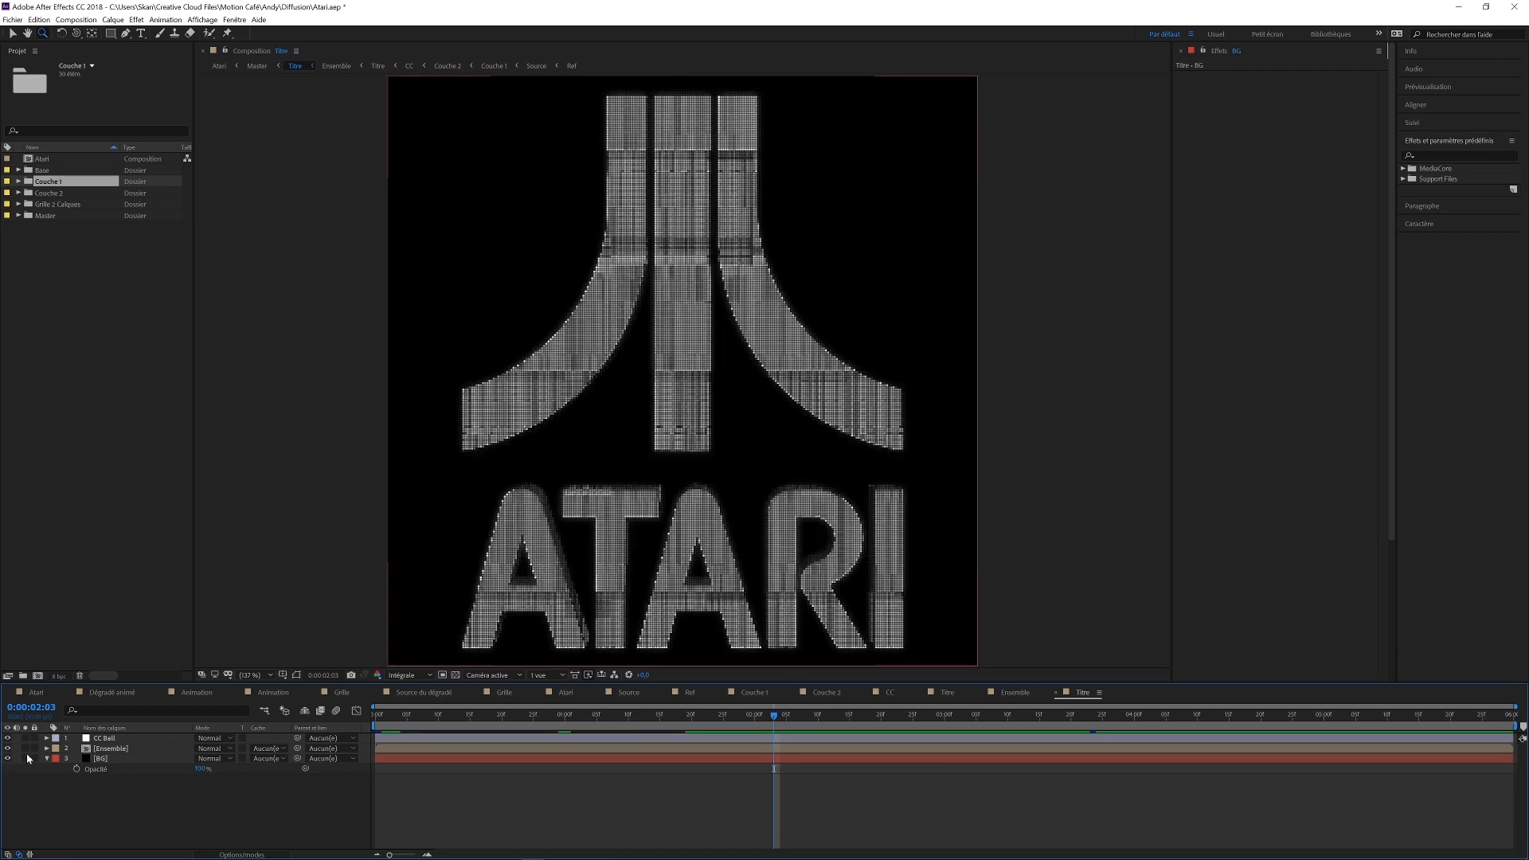
pyautogui.click(109, 747)
pyautogui.click(108, 739)
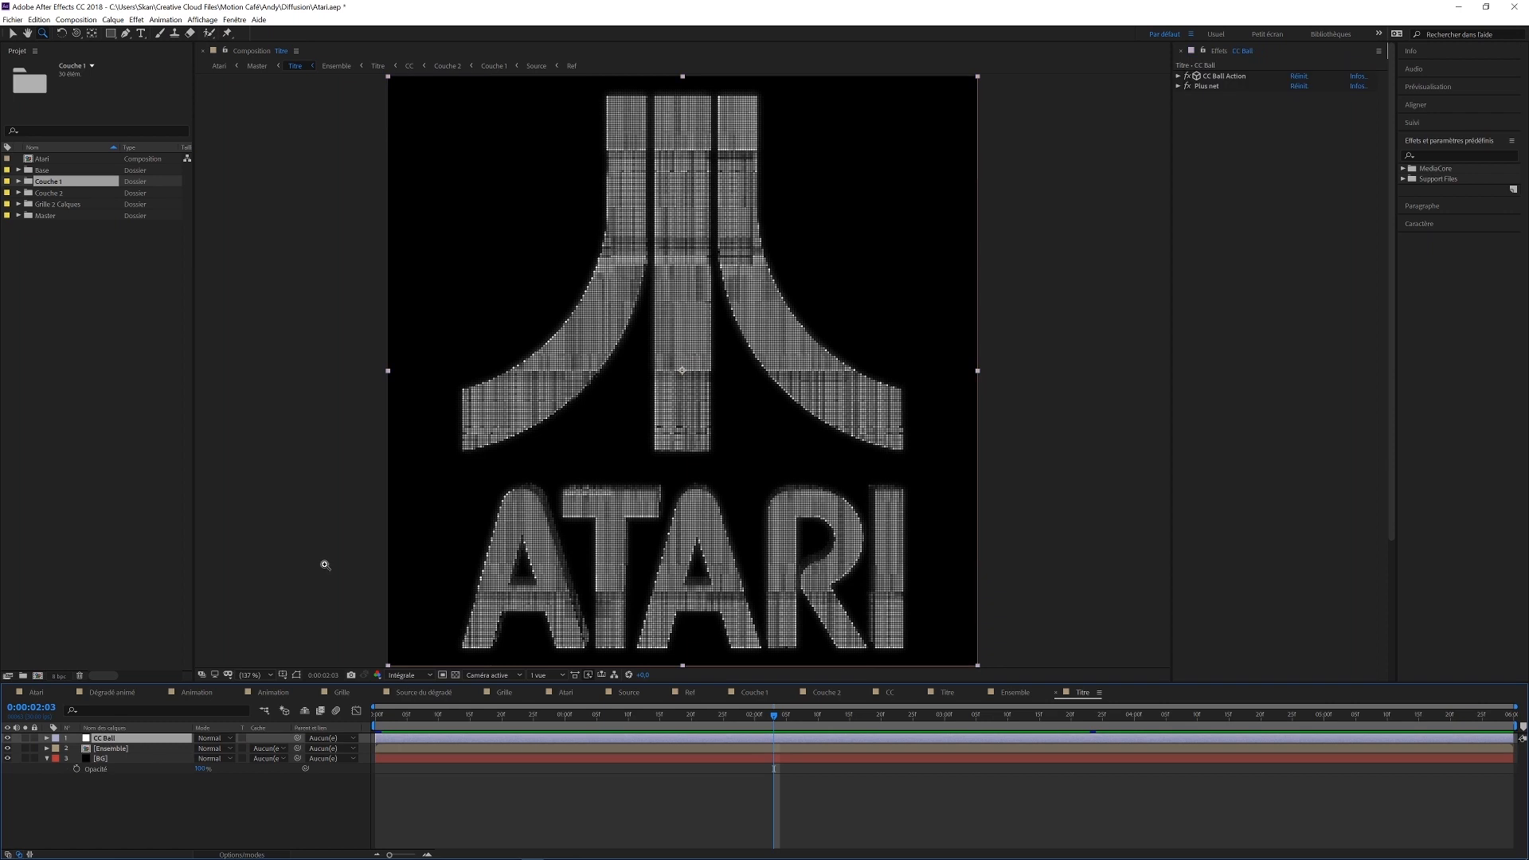
# In the Master composition, compare the Courbes effect off and on, and undo a trial move of its curve point.
pyautogui.click(256, 67)
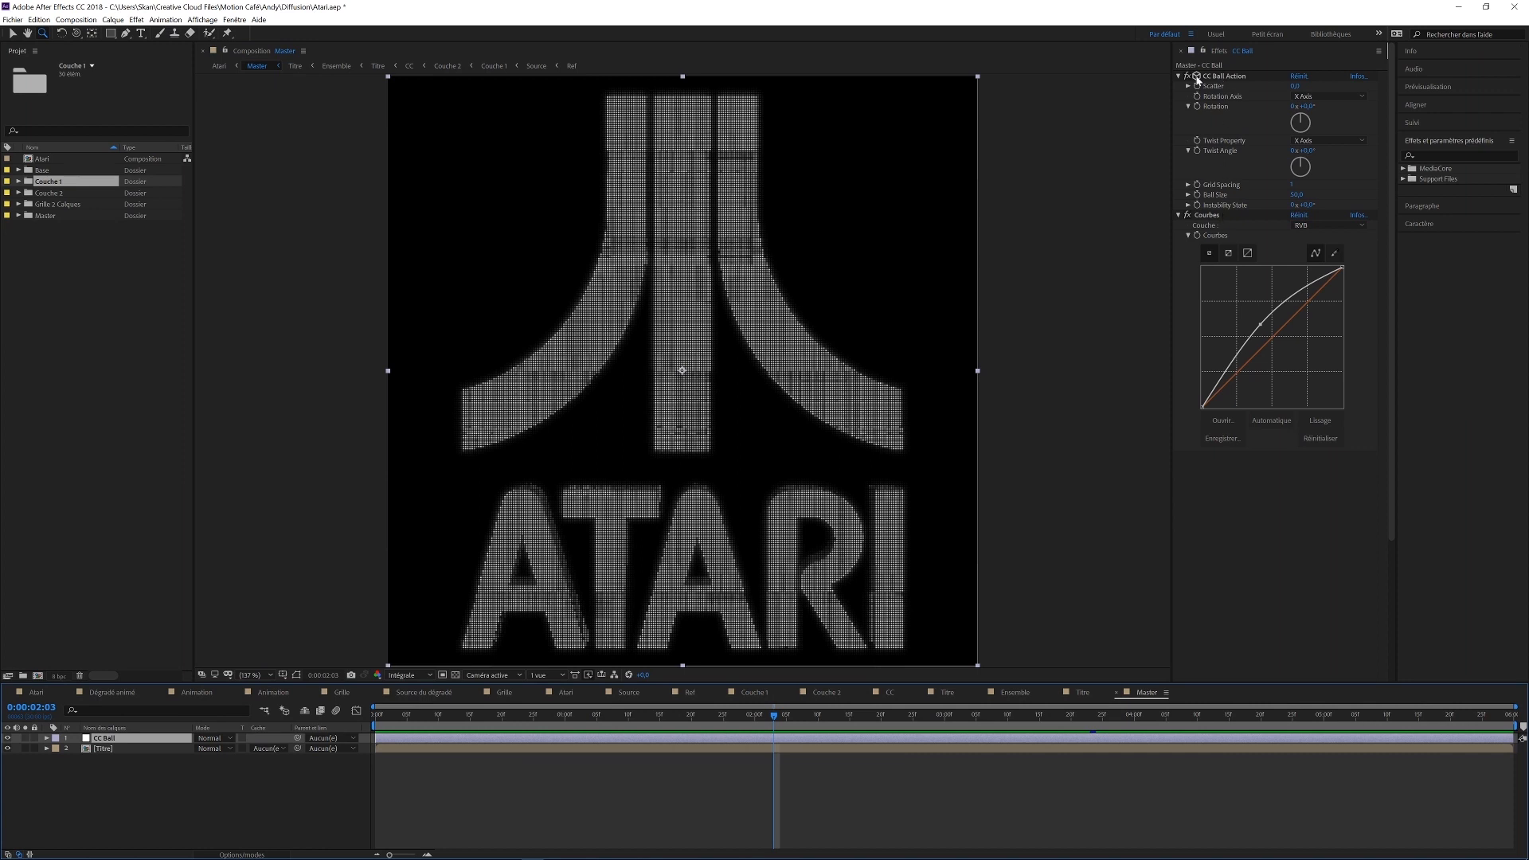
pyautogui.click(1188, 216)
pyautogui.click(1188, 216)
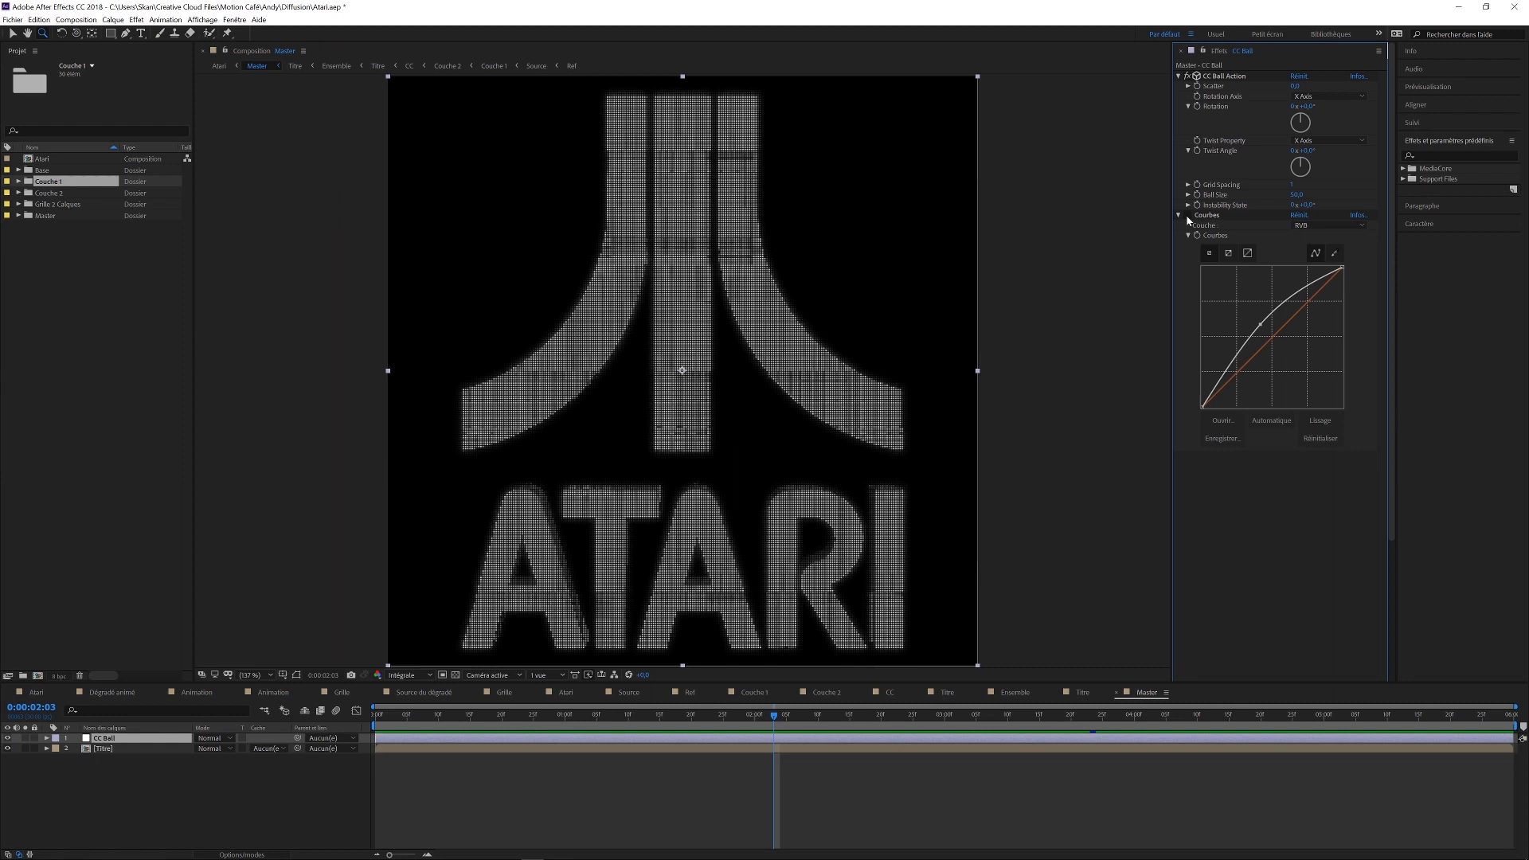
pyautogui.moveTo(1259, 324)
pyautogui.mouseDown()
pyautogui.moveTo(1247, 319)
pyautogui.moveTo(1262, 326)
pyautogui.mouseUp()
pyautogui.hotkey('ctrl', 'z')
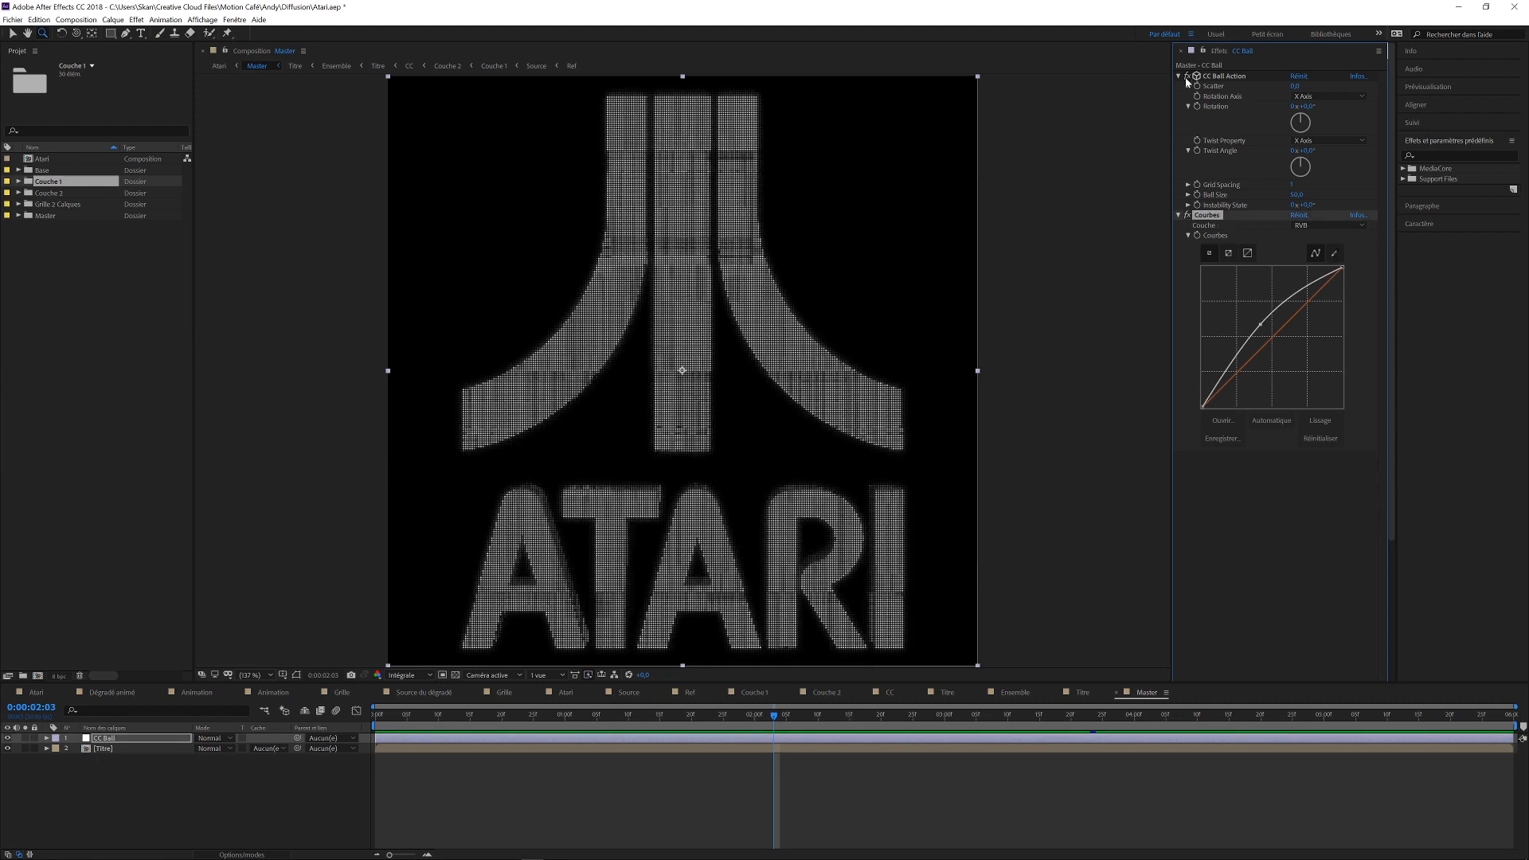
# Compare the Master composition's CC Ball Action effect off and on in a close-up of the logo's upper bars.
pyautogui.click(1186, 77)
pyautogui.moveTo(537, 163); pyautogui.dragTo(828, 262)
pyautogui.press('space')
pyautogui.moveTo(652, 242); pyautogui.dragTo(664, 284)
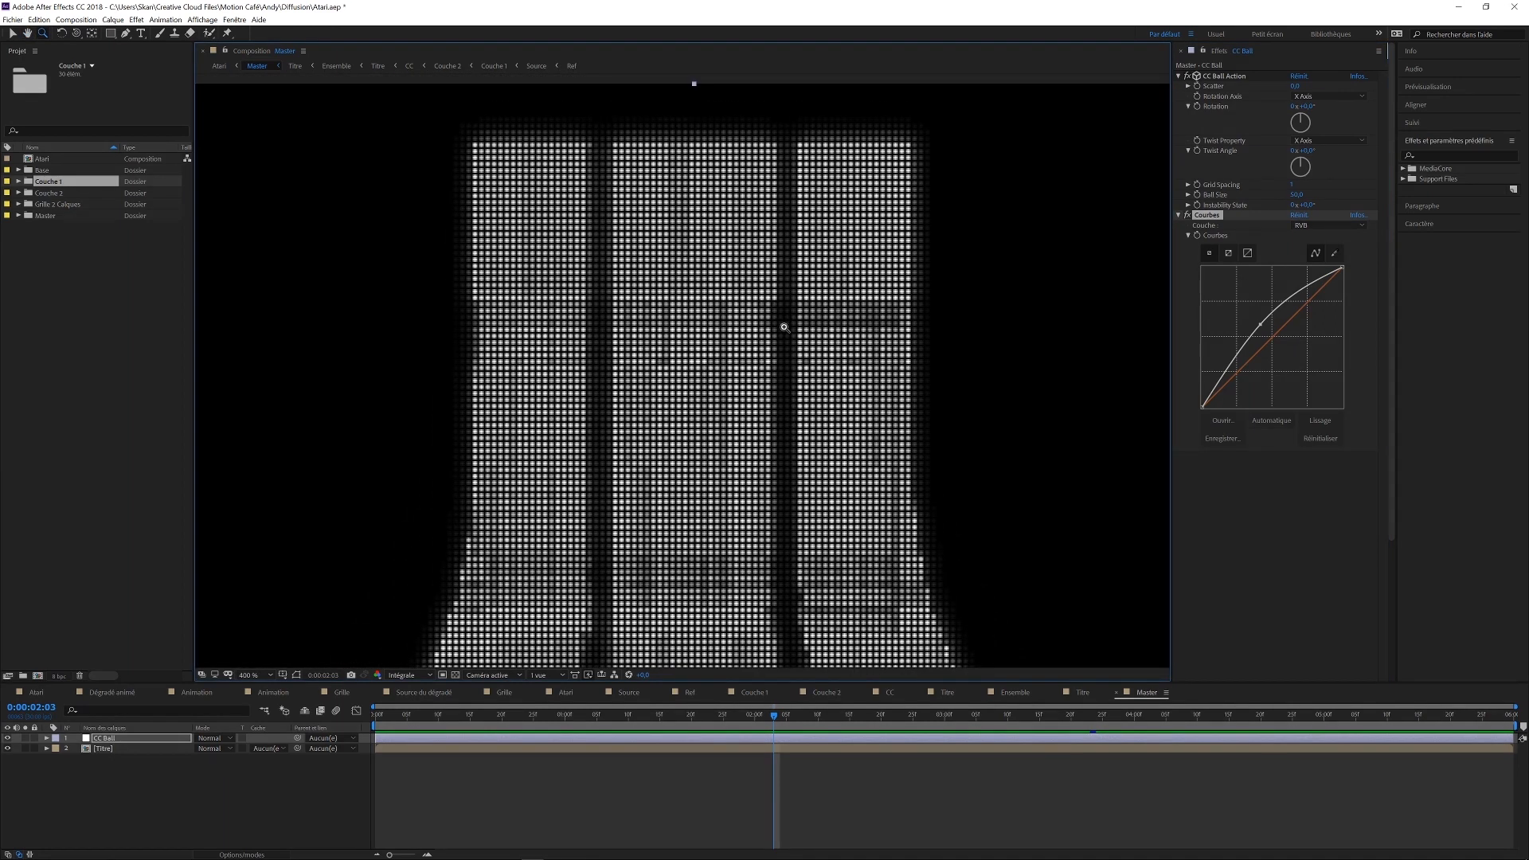
pyautogui.click(1186, 77)
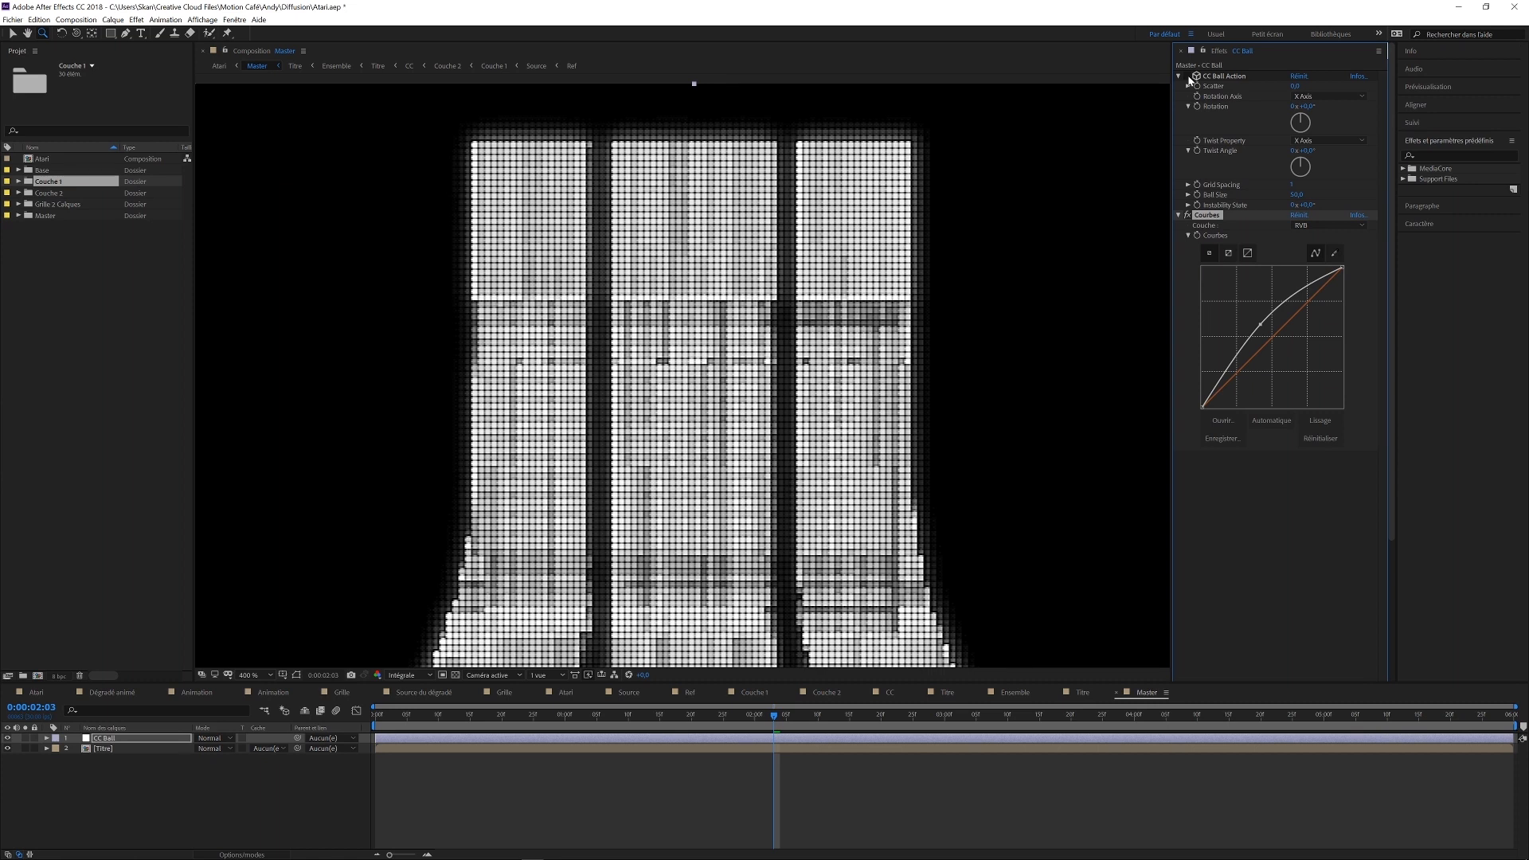
pyautogui.click(1187, 77)
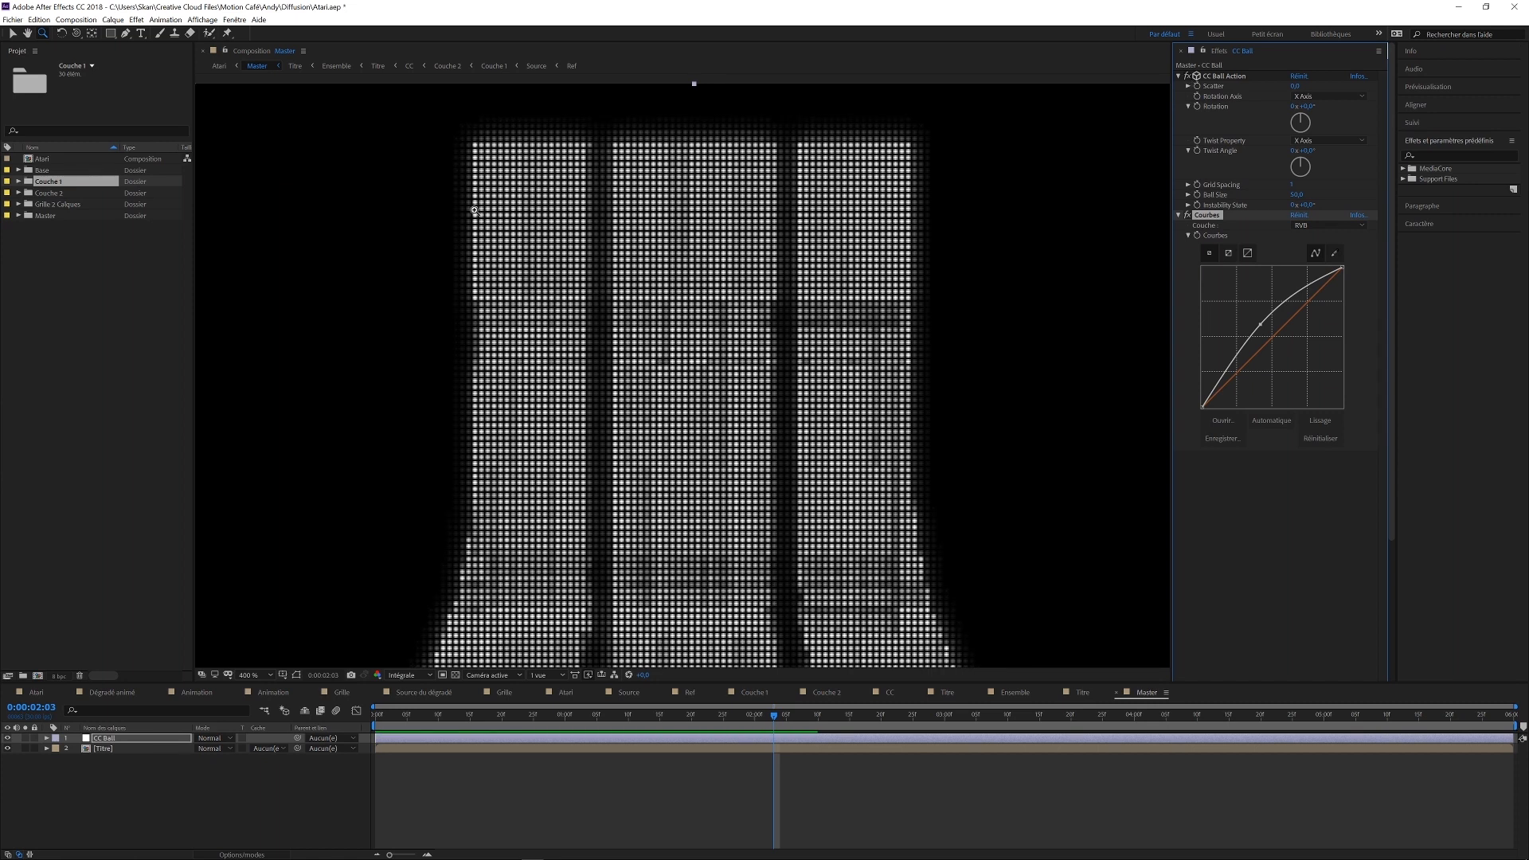
pyautogui.moveTo(899, 189); pyautogui.dragTo(876, 207)
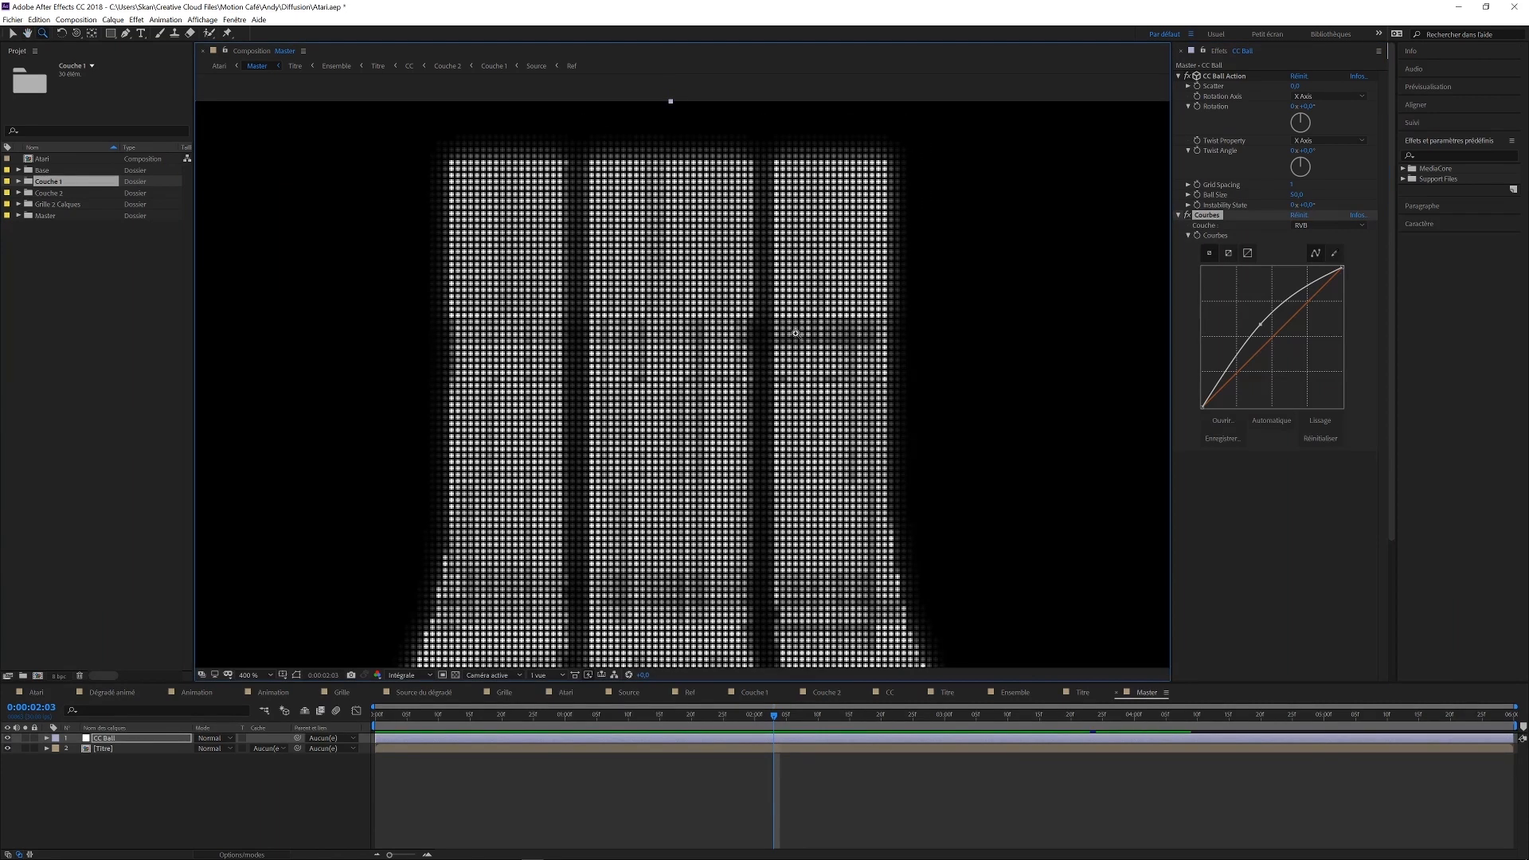
pyautogui.click(259, 675)
pyautogui.click(303, 469)
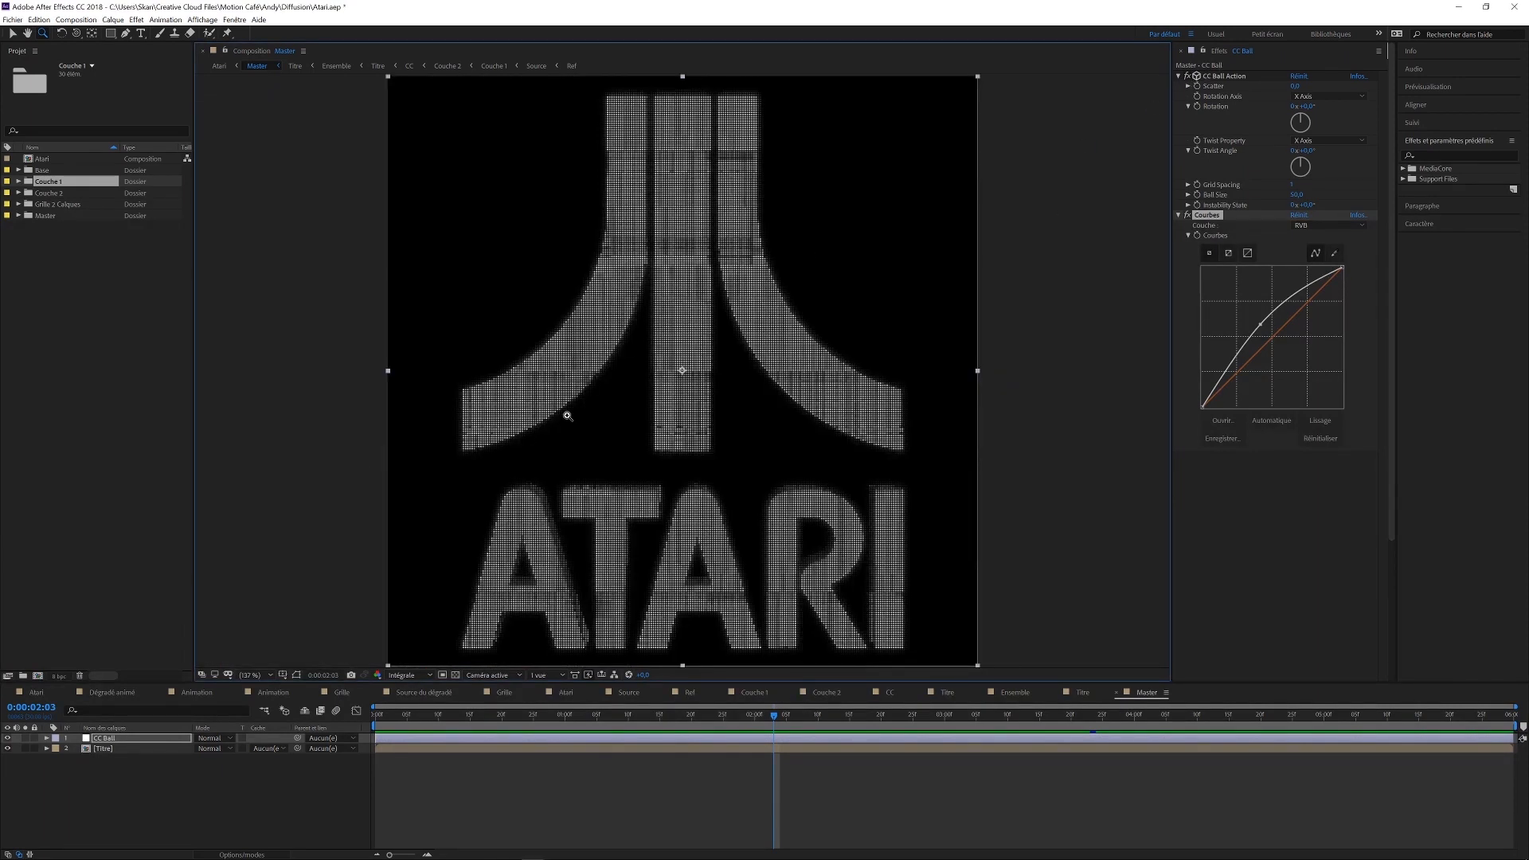
# Examine the dot texture of the ATARI lettering up close at 0:00:02:03 and 0:00:01:03 in the Master composition.
pyautogui.moveTo(463, 486); pyautogui.dragTo(945, 623)
pyautogui.moveTo(756, 472); pyautogui.dragTo(838, 533)
pyautogui.moveTo(731, 346); pyautogui.dragTo(864, 429)
pyautogui.click(248, 676)
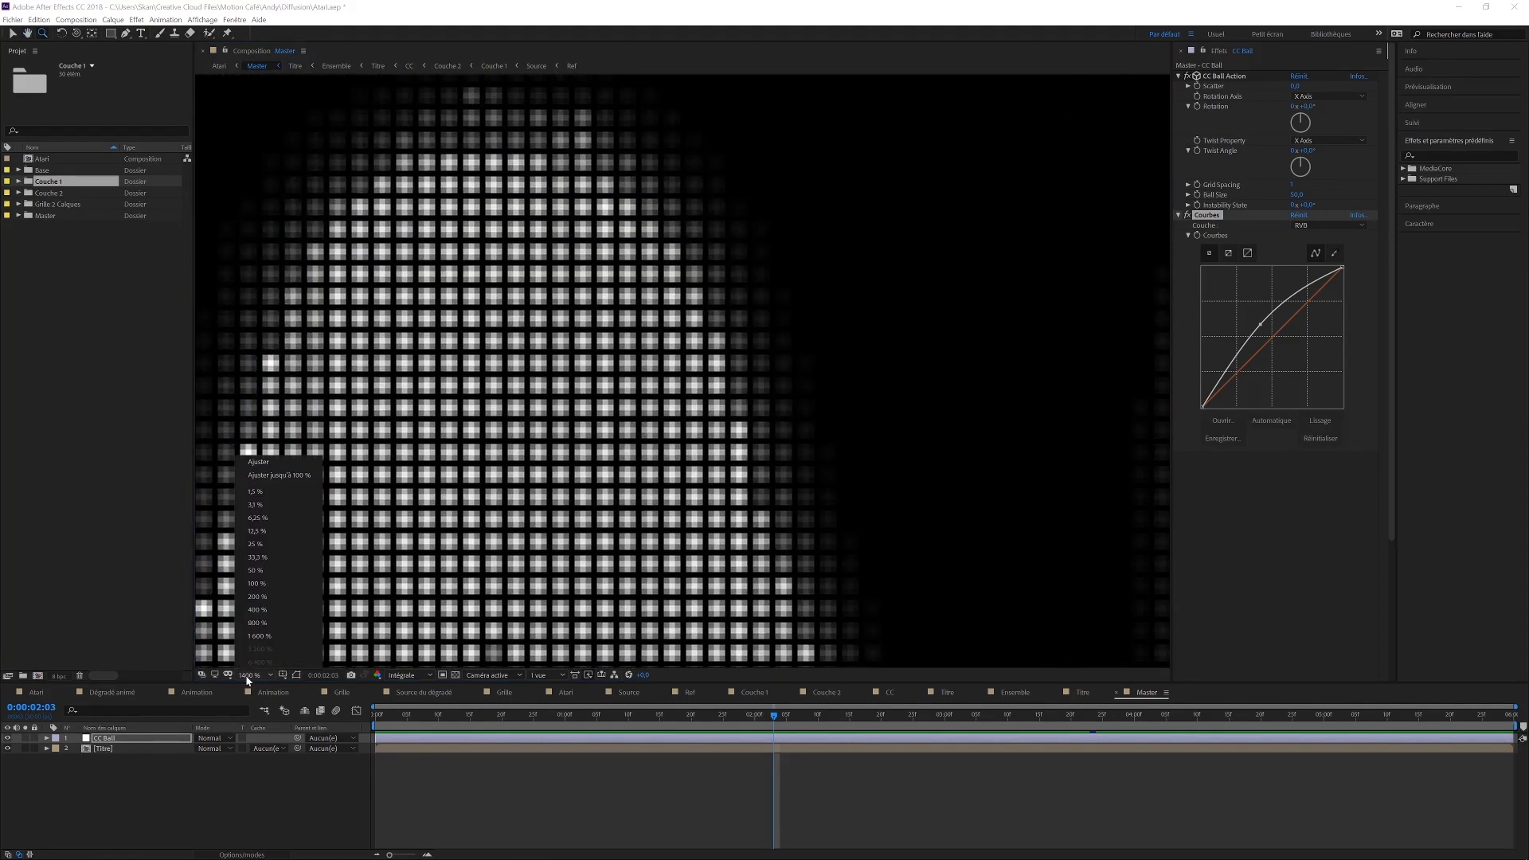
pyautogui.moveTo(831, 336); pyautogui.dragTo(820, 367)
pyautogui.press('space')
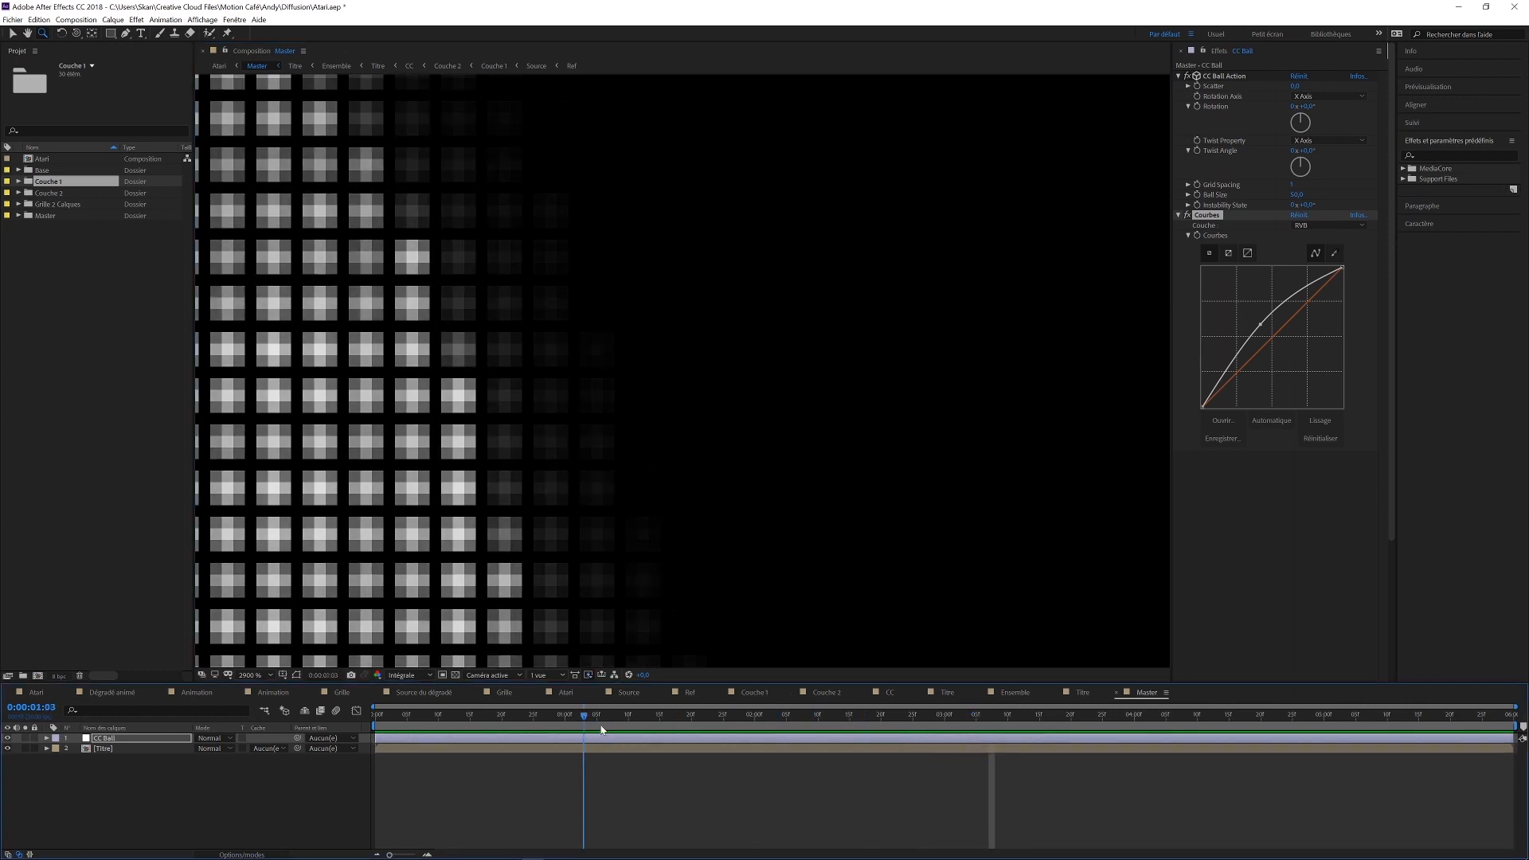
pyautogui.click(250, 676)
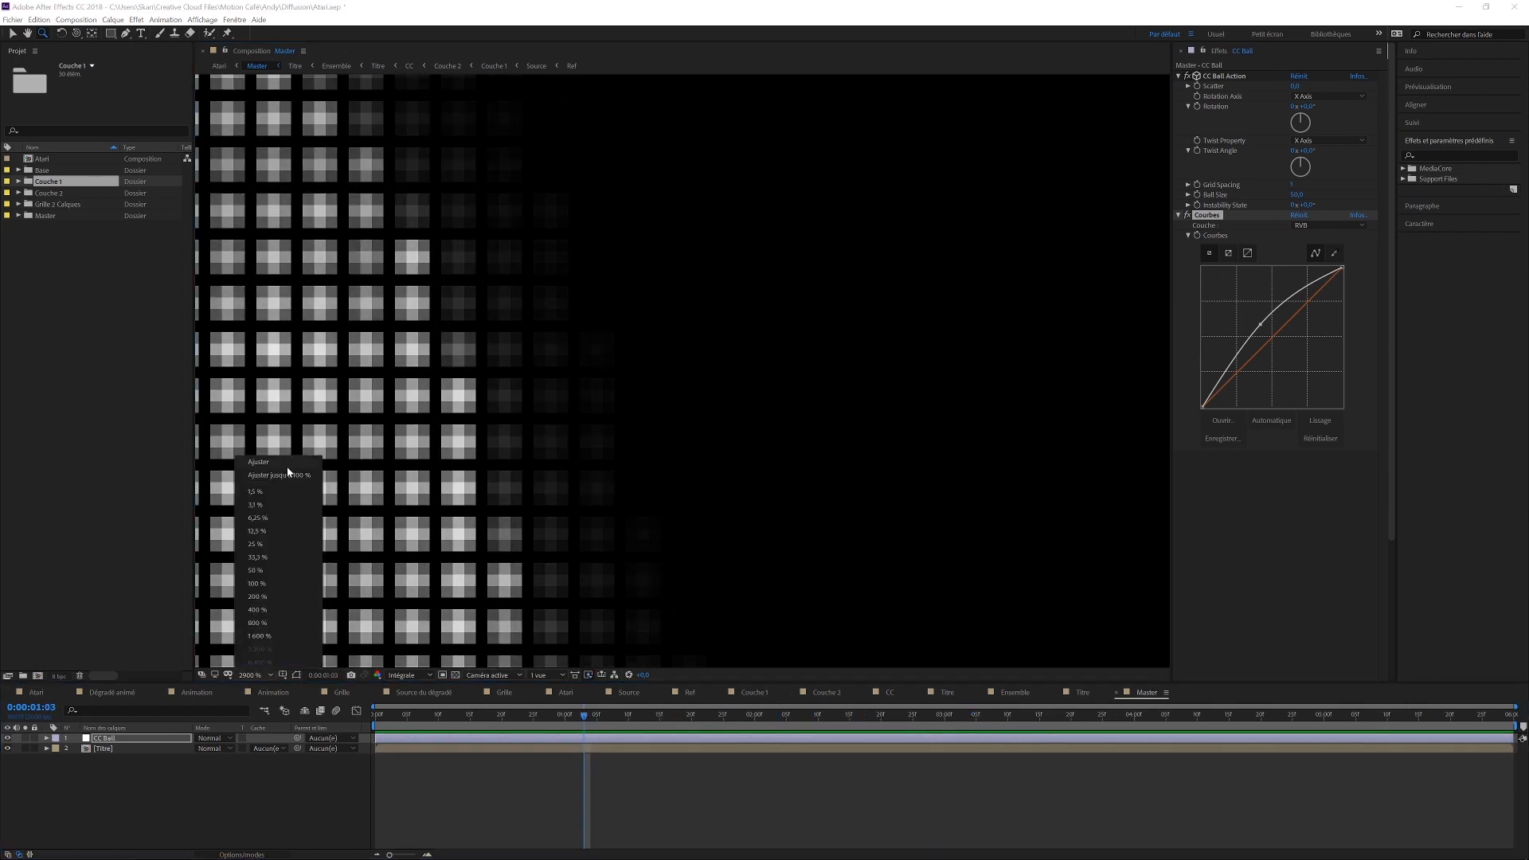
pyautogui.click(289, 475)
pyautogui.moveTo(571, 579); pyautogui.dragTo(705, 650)
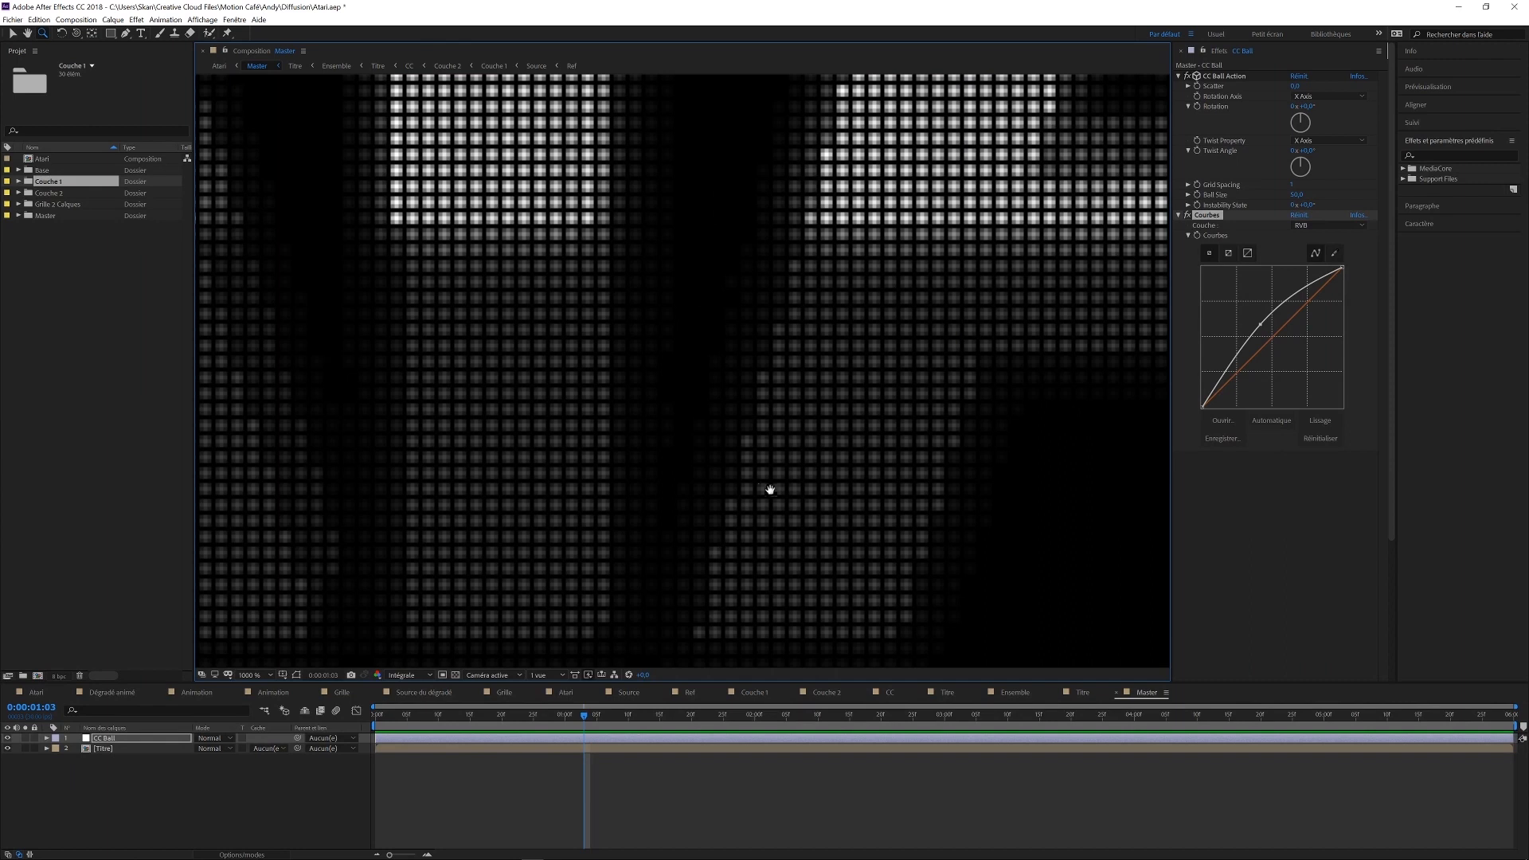
pyautogui.moveTo(770, 490); pyautogui.dragTo(649, 478)
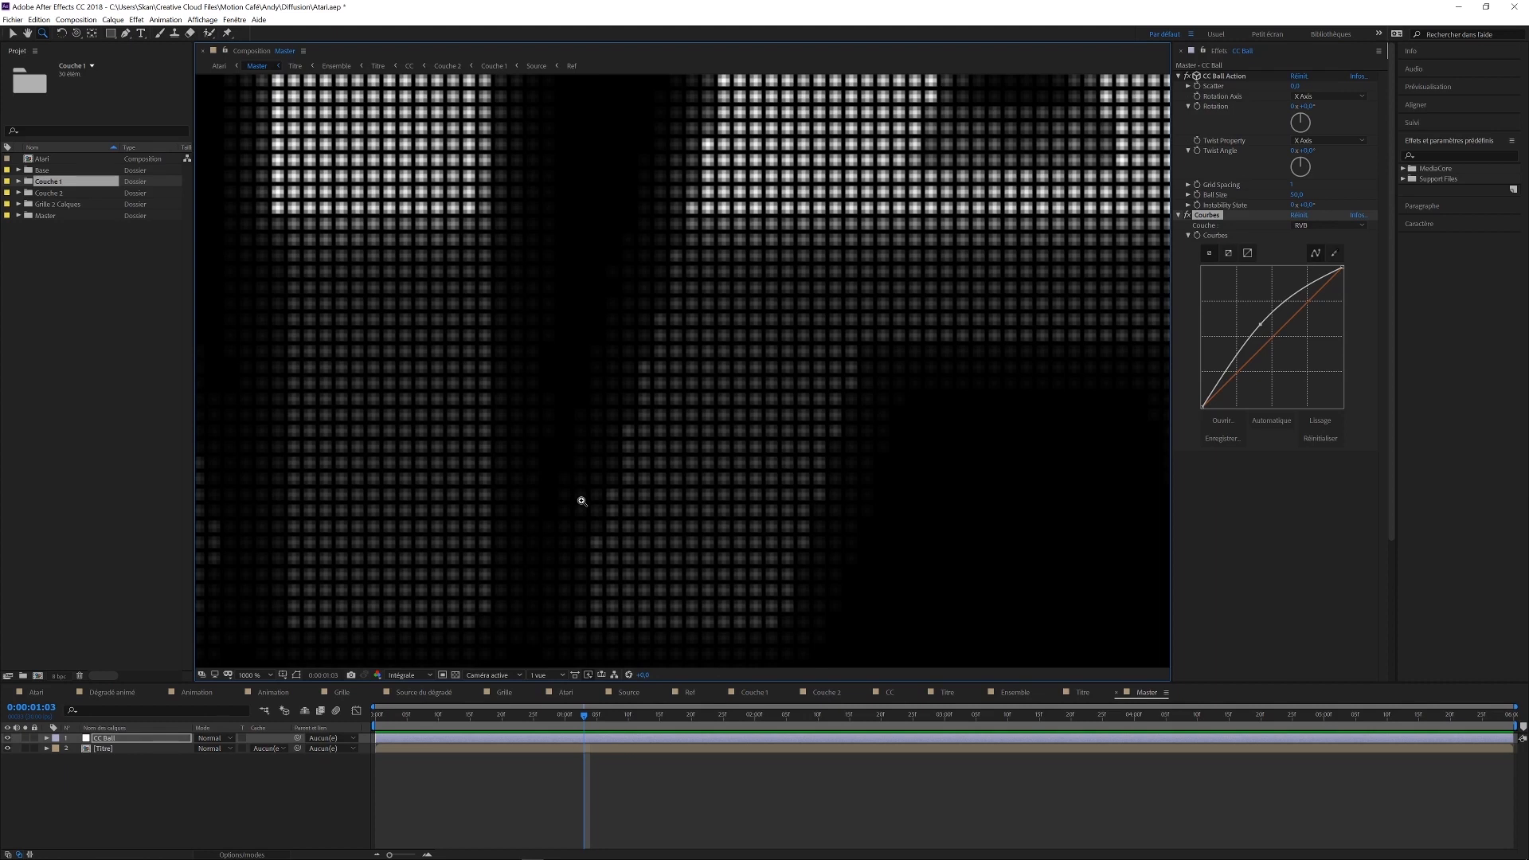
pyautogui.click(260, 677)
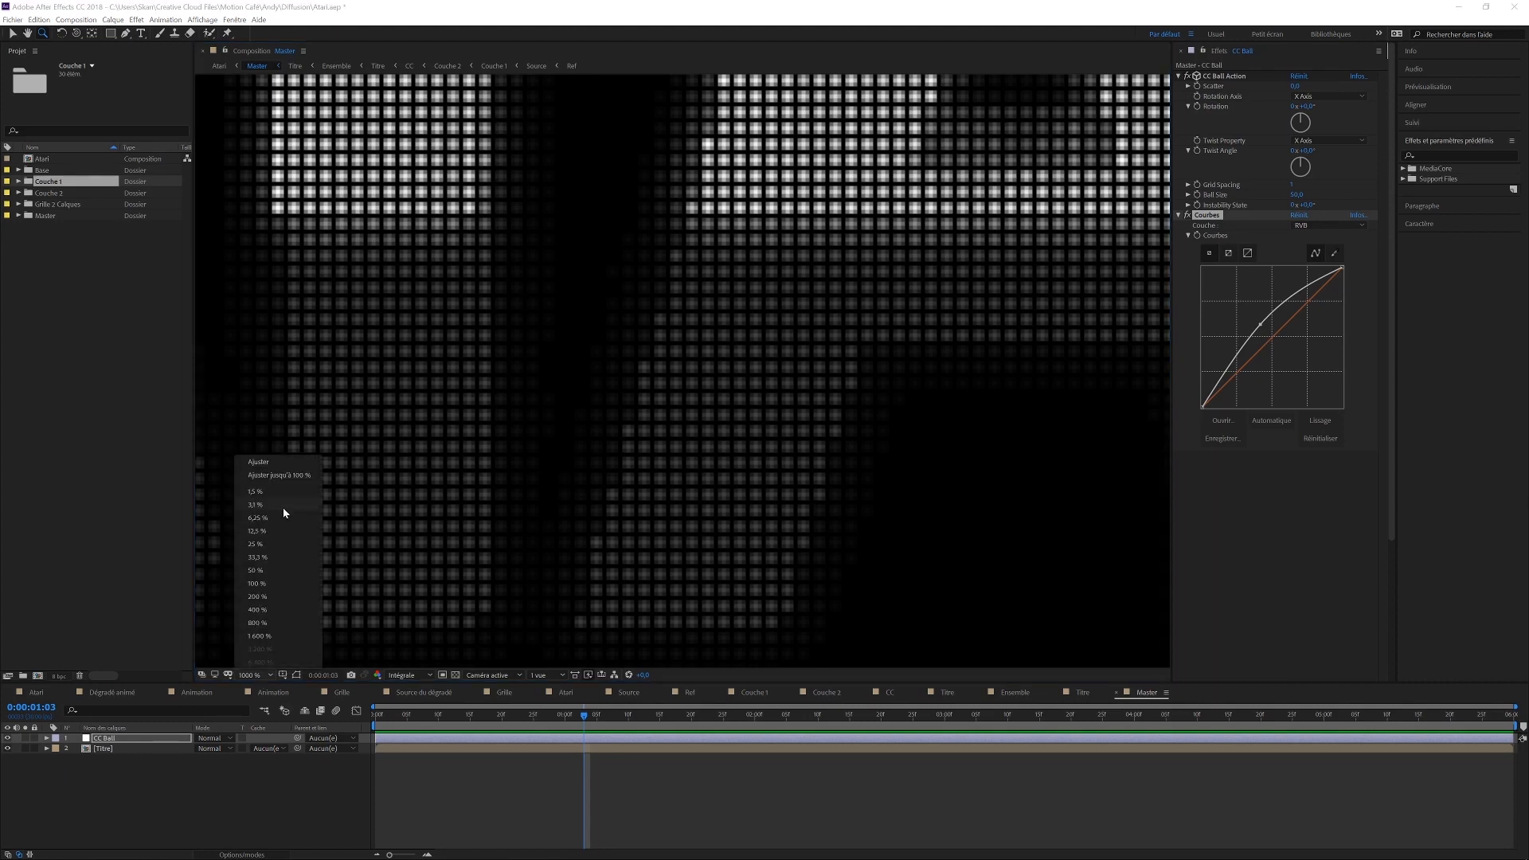
pyautogui.click(285, 464)
# Open the final Atari composition, play it from the start, and scrub to 0:00:02:17.
pyautogui.click(220, 66)
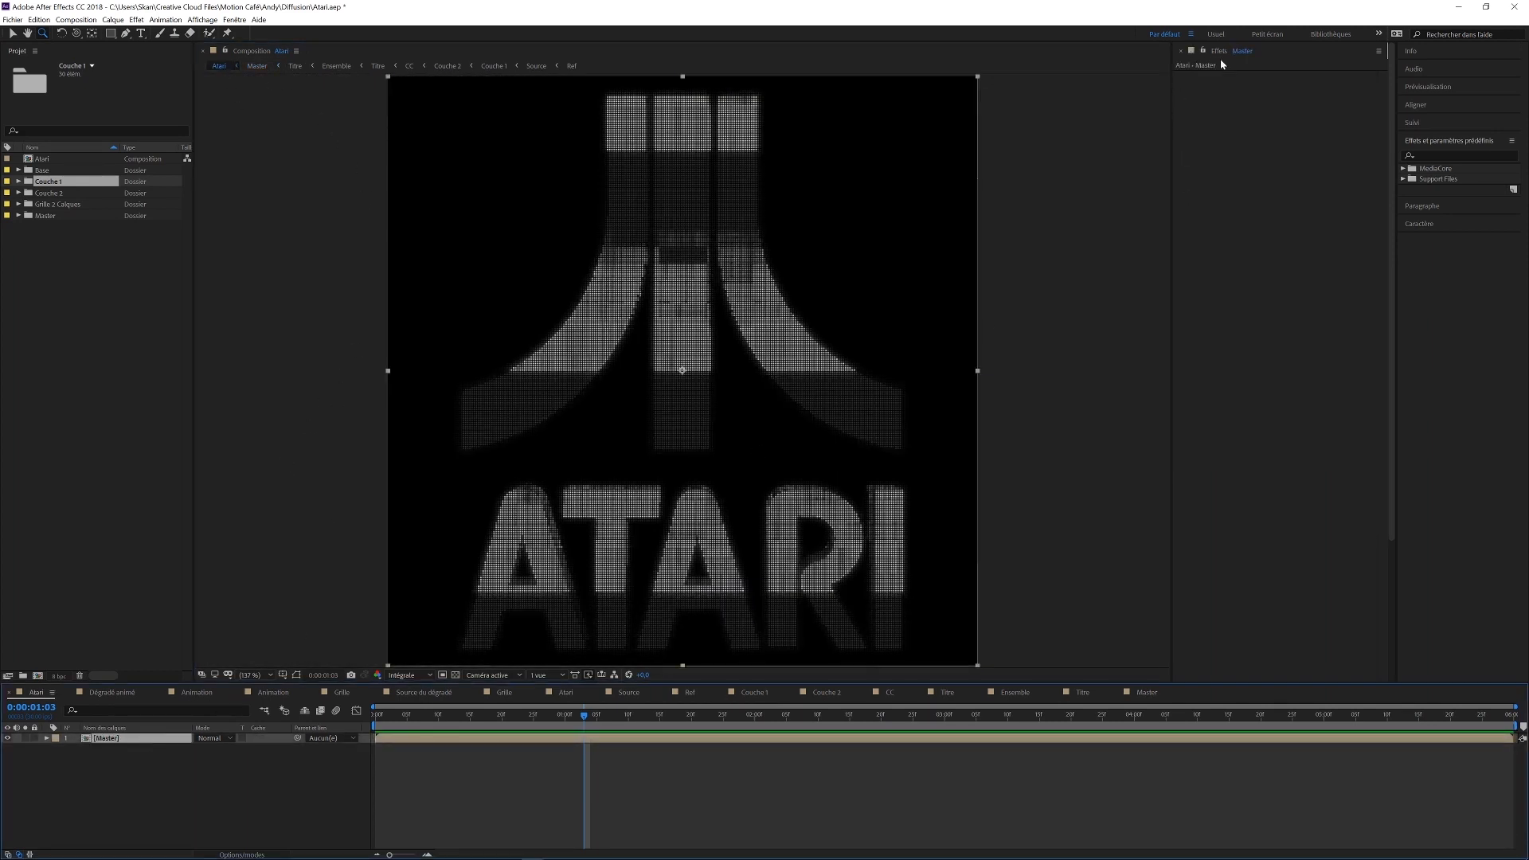
pyautogui.press('pageup')
pyautogui.press('space')
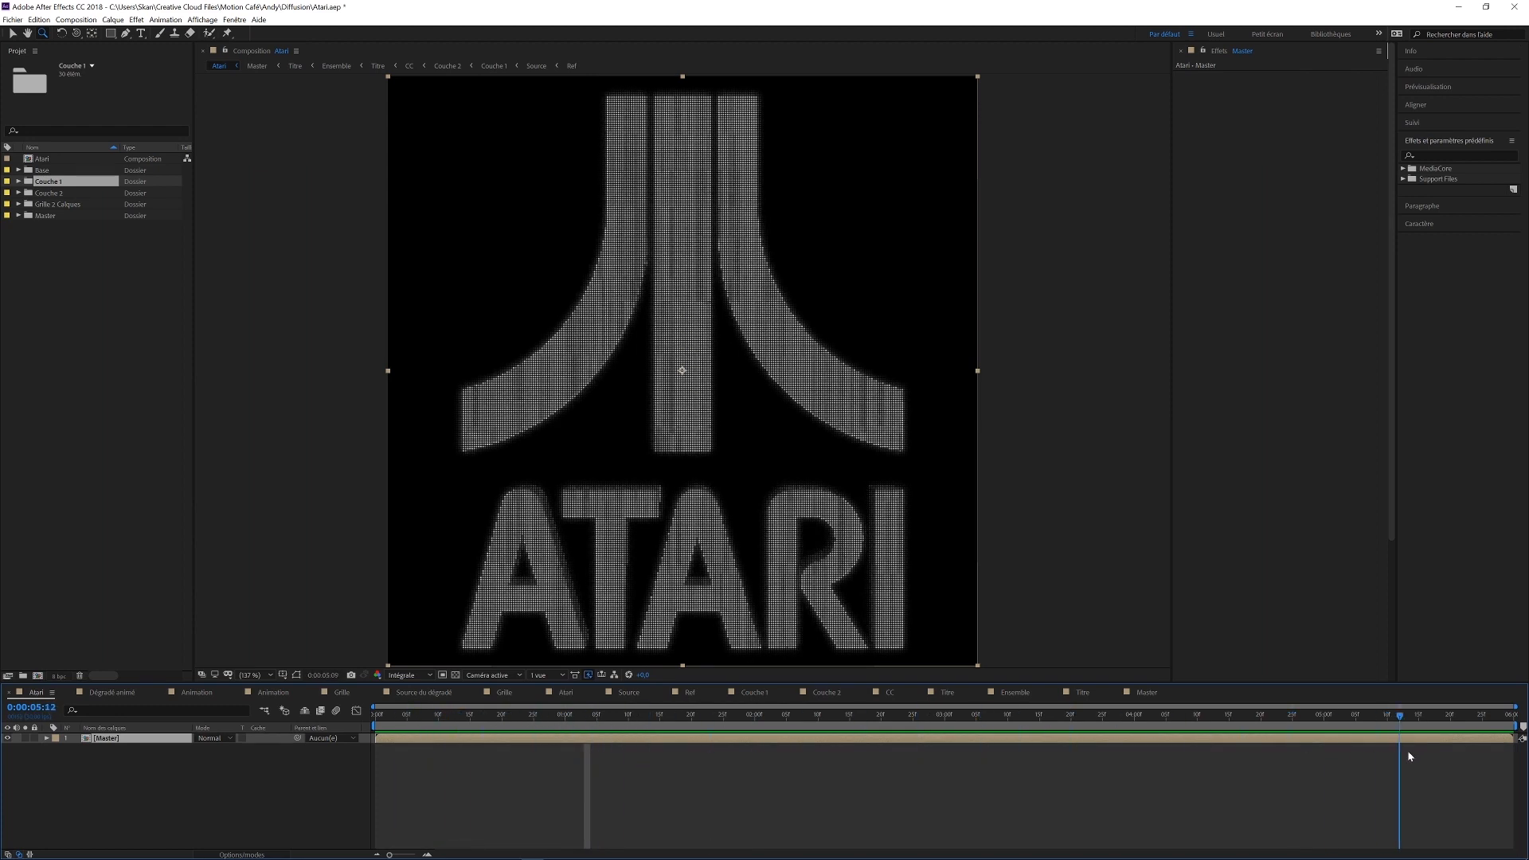
pyautogui.moveTo(382, 757); pyautogui.dragTo(865, 761)
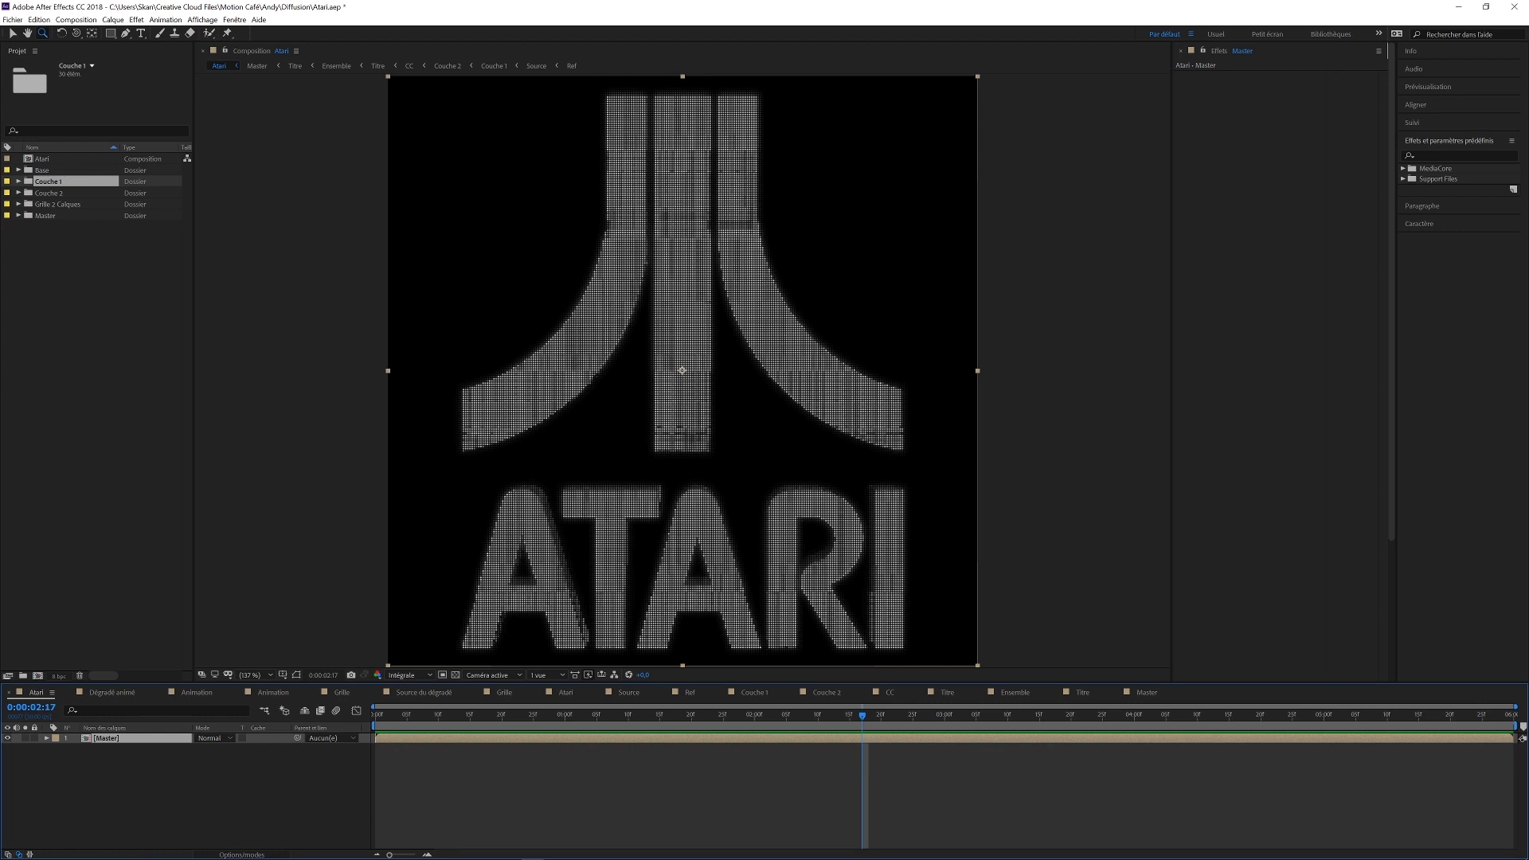
# Open the Animation composition with the Rotation layer, preview it from the start, and scrub to 0:00:01:12.
pyautogui.click(201, 694)
pyautogui.press('space')
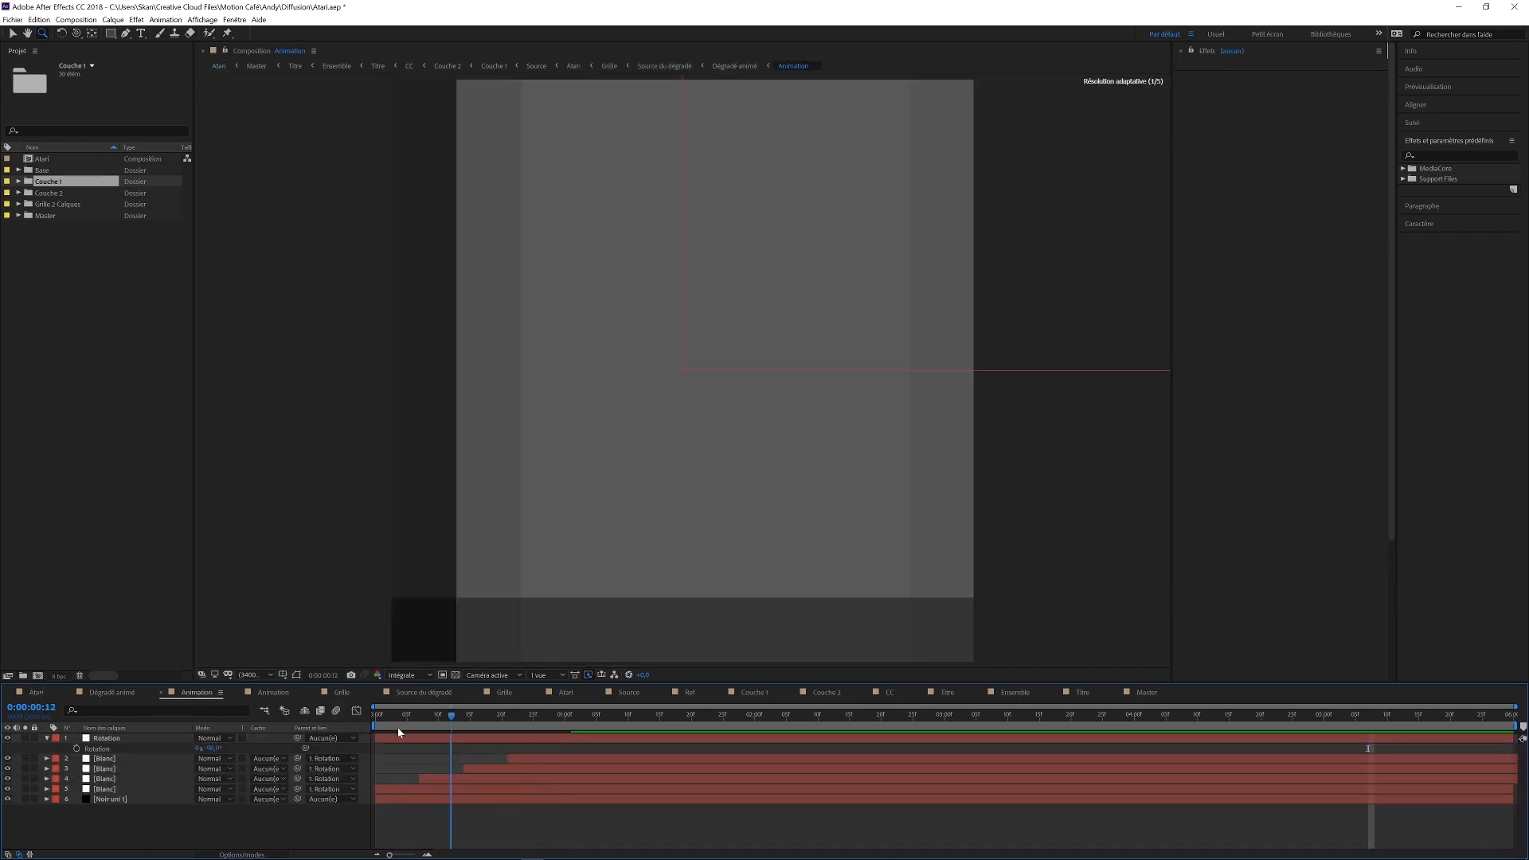
pyautogui.press('space')
pyautogui.press('Home')
pyautogui.moveTo(376, 768); pyautogui.dragTo(642, 777)
# Switch to Illustrator to view the Grille.ai square grid, return to After Effects, and scrub the Animation composition to 0:00:02:02.
pyautogui.click(579, 851)
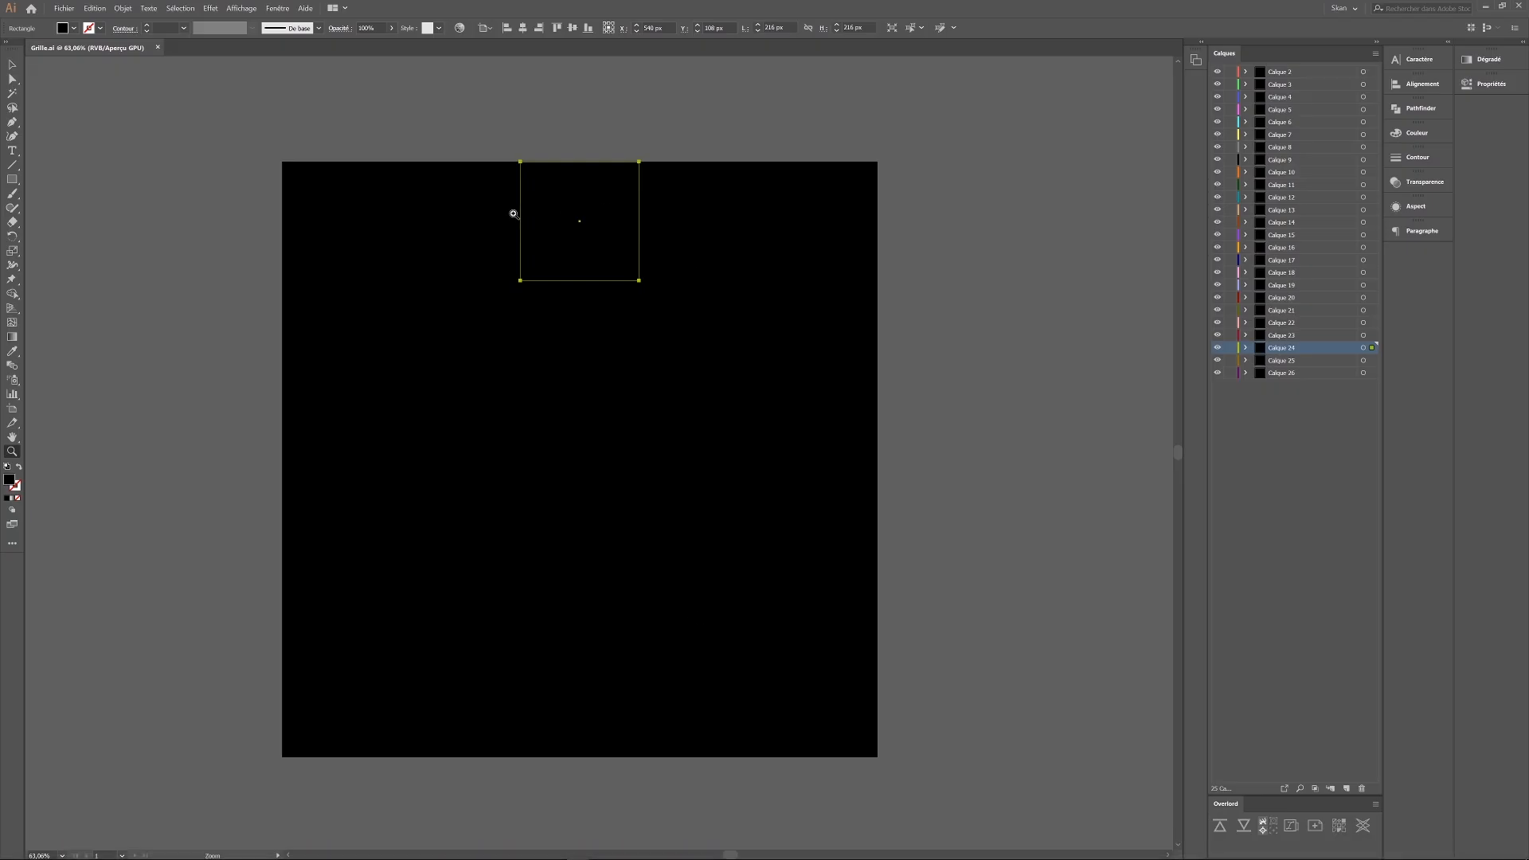
pyautogui.click(543, 850)
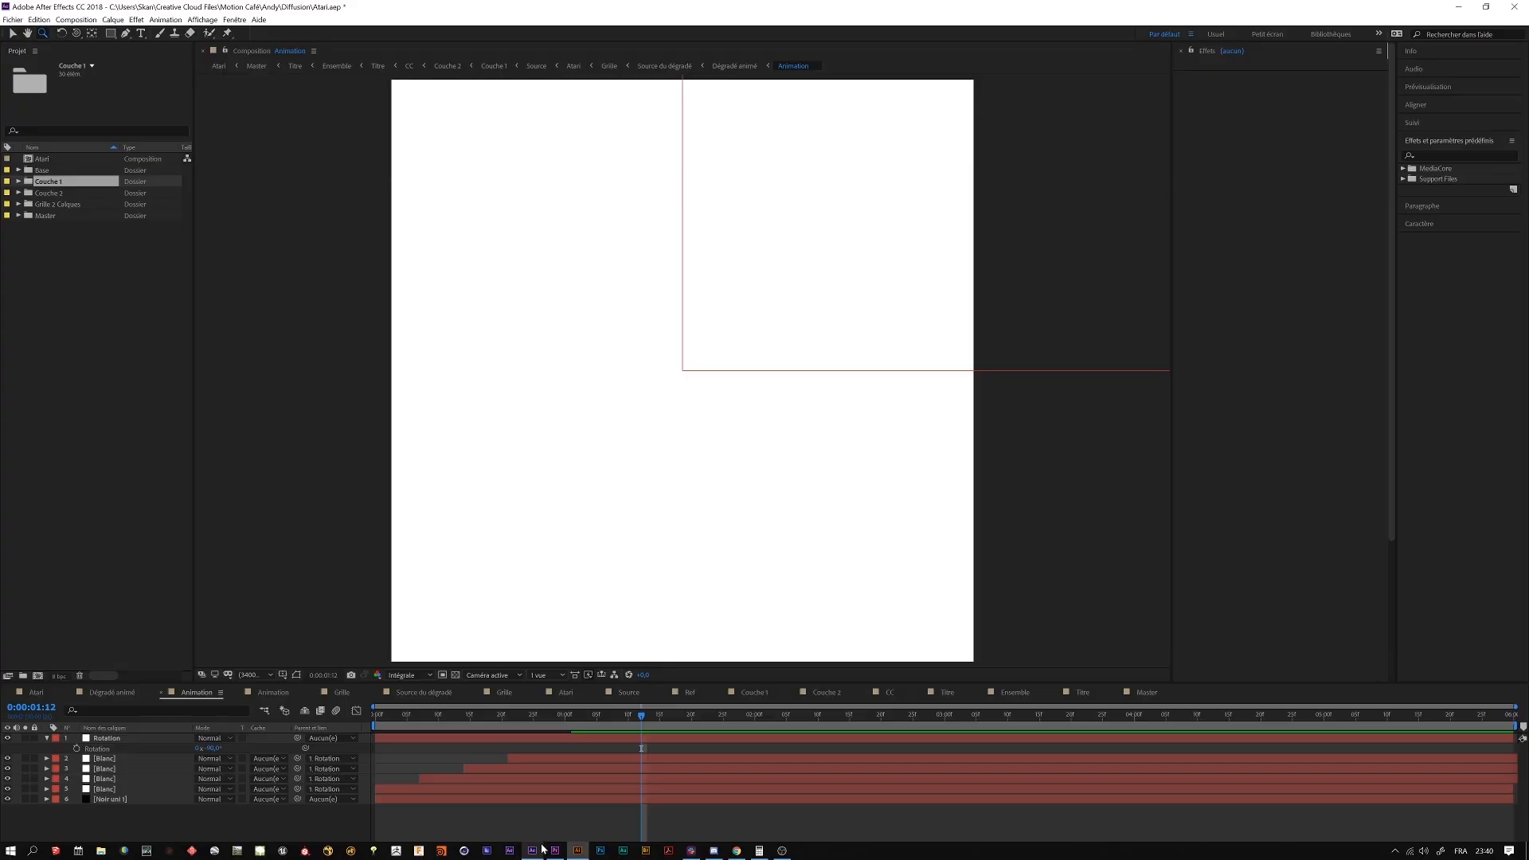
pyautogui.moveTo(650, 724); pyautogui.dragTo(767, 734)
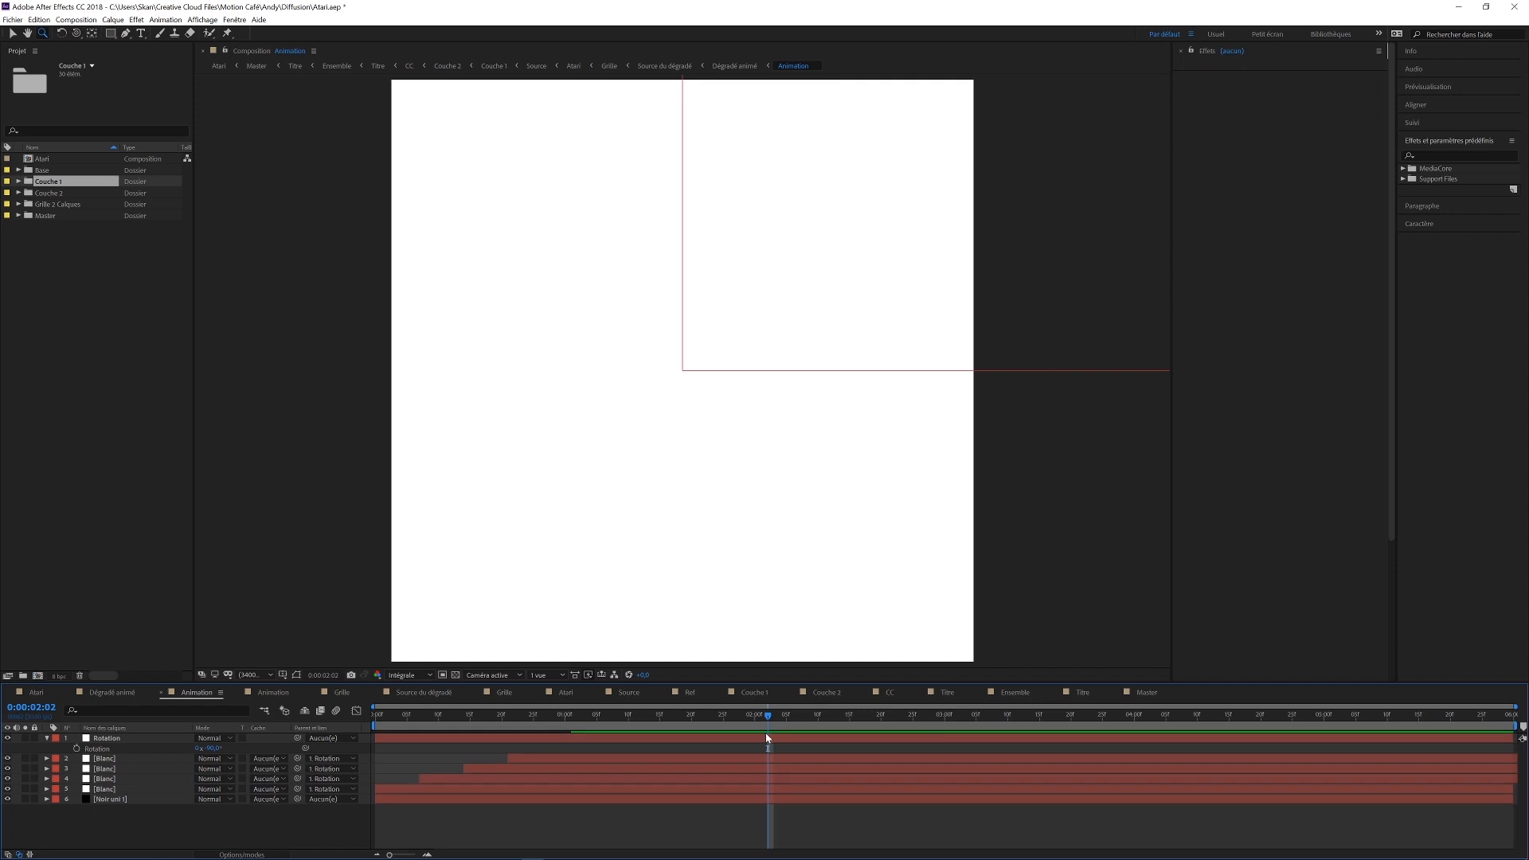